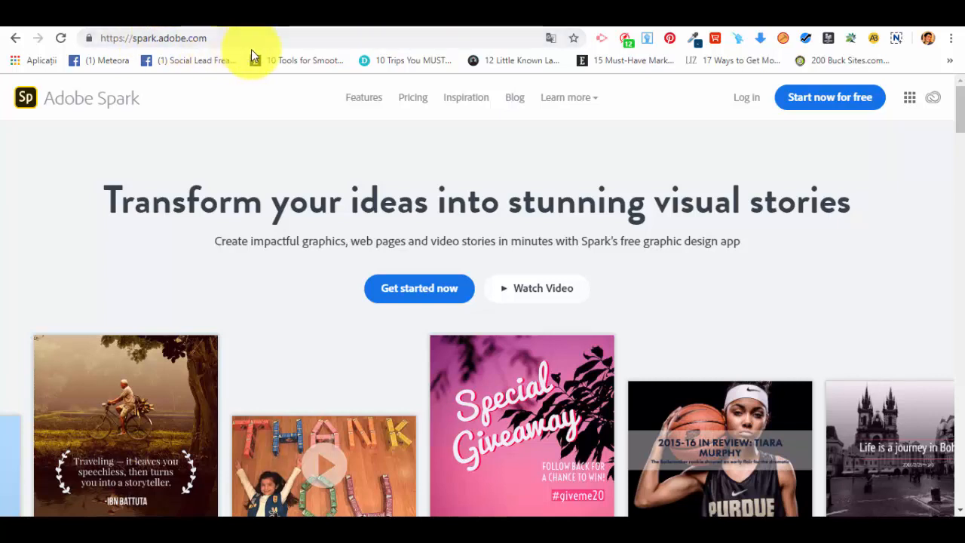
Start using Adobe Spark for free and sign in with the Facebook account
left_click_drag(216, 43, 75, 45)
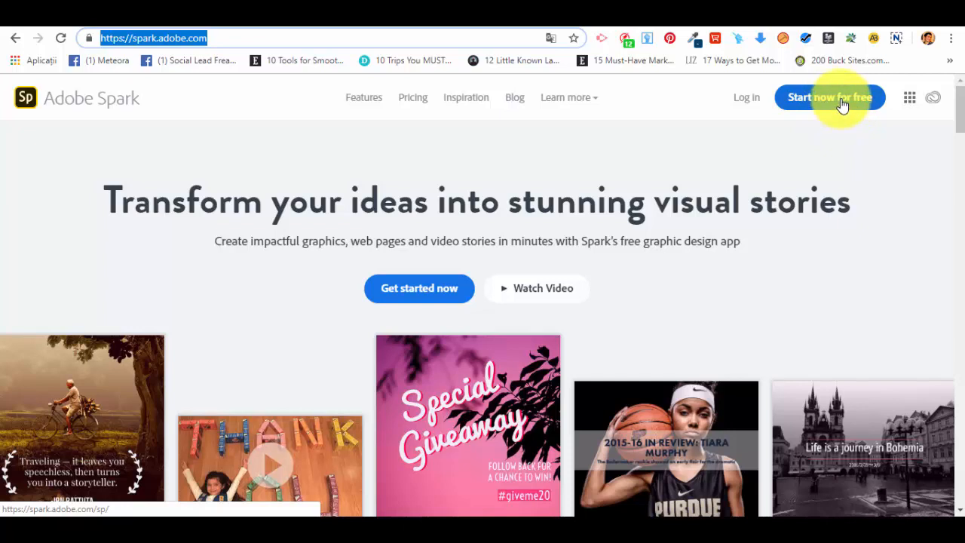
left_click(843, 110)
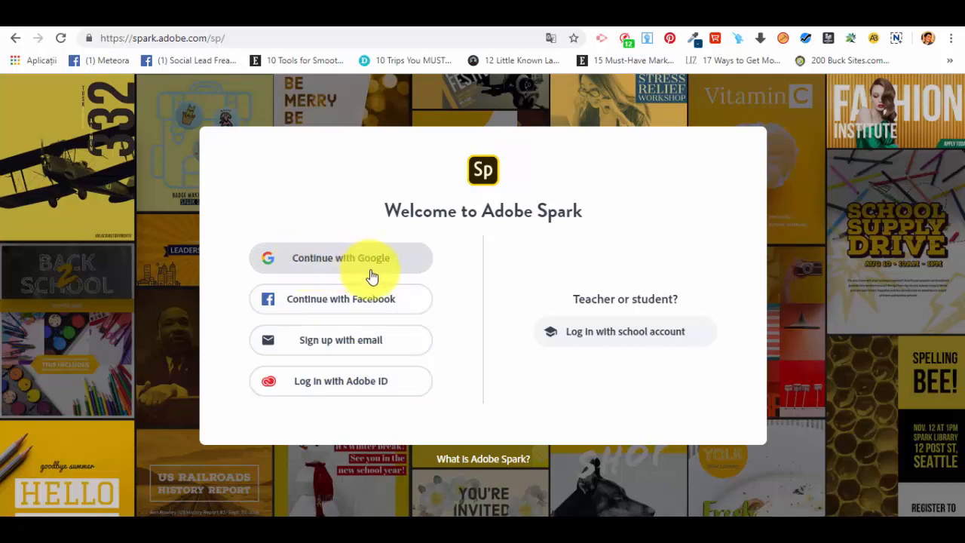
left_click(409, 303)
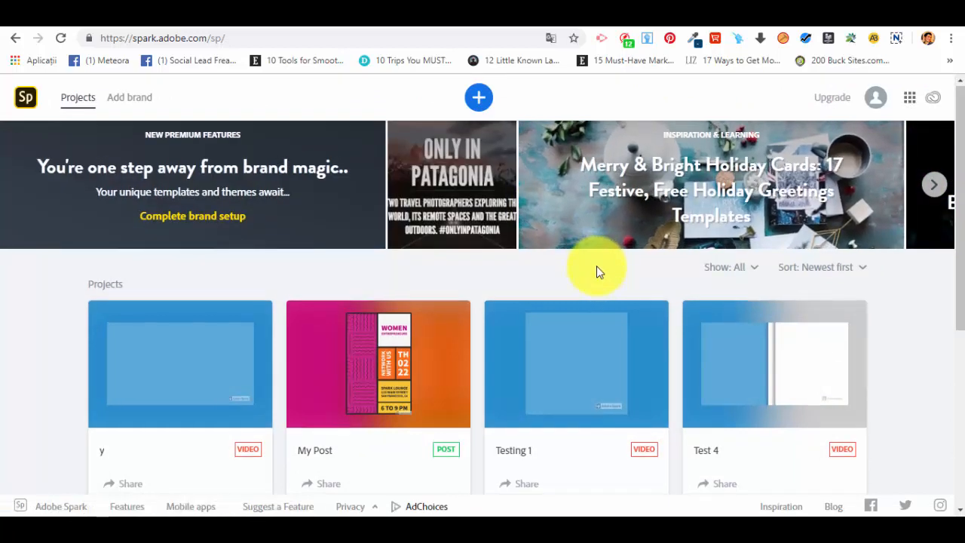
Look over the existing video and post projects on the Projects page
scroll(226, 259, "down", 1)
scroll(551, 263, "down", 2)
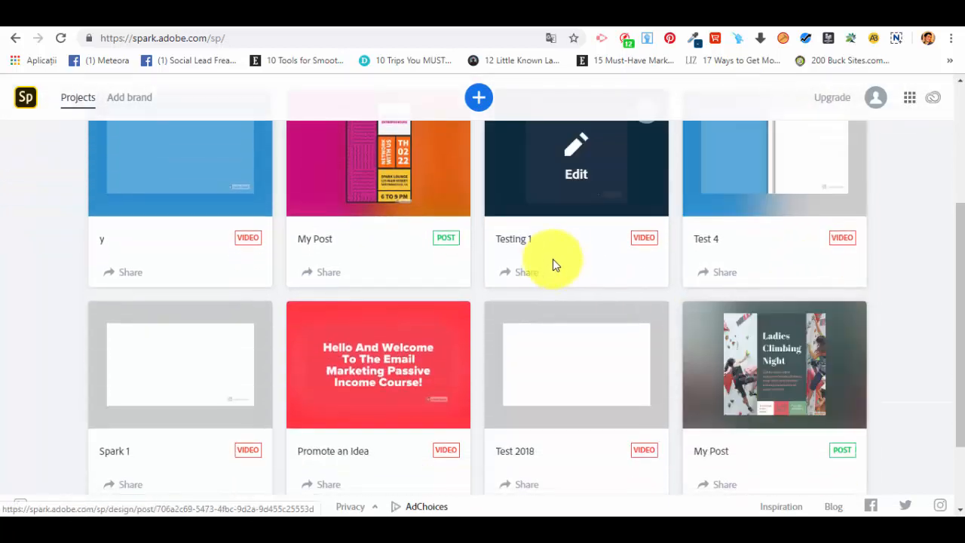
scroll(523, 251, "up", 3)
left_click_drag(84, 287, 127, 280)
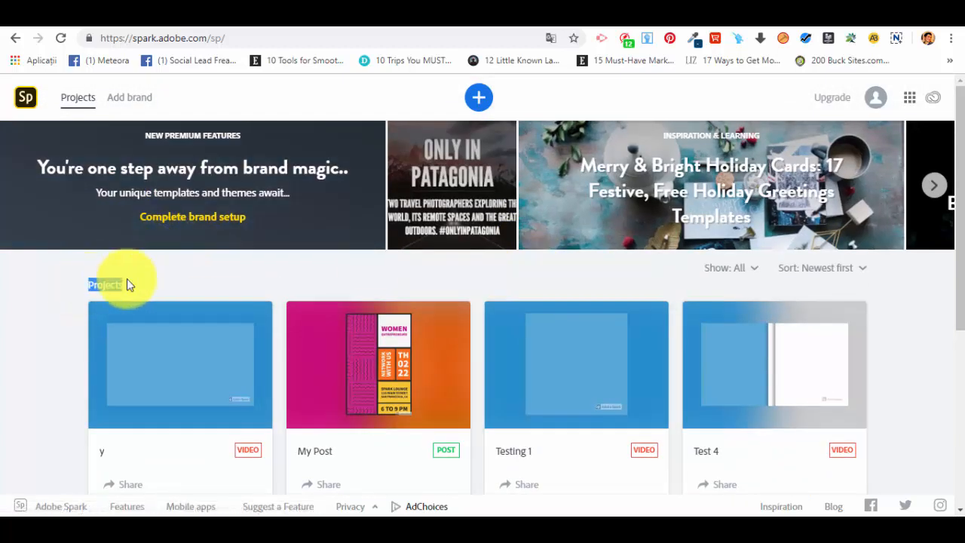
left_click(147, 279)
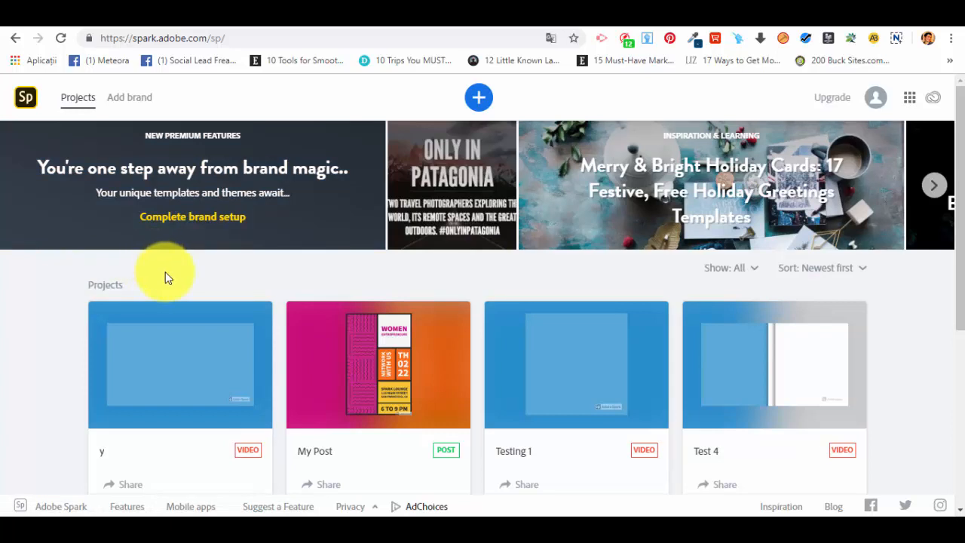
mouse_move(169, 357)
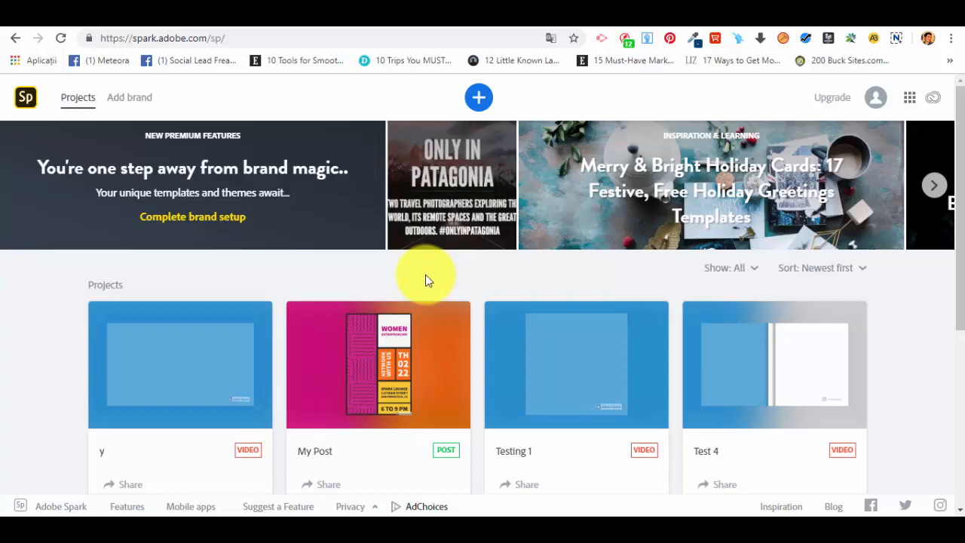
mouse_move(299, 338)
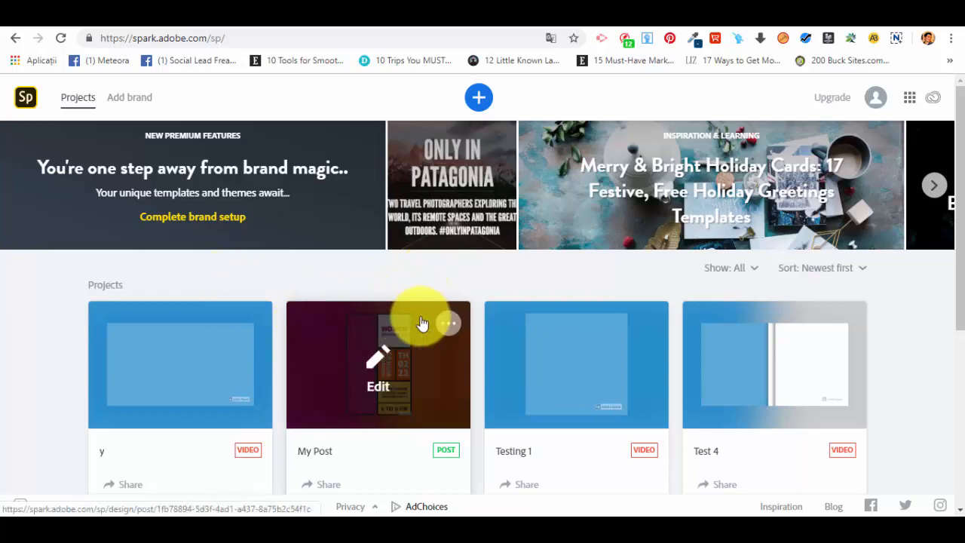
mouse_move(618, 383)
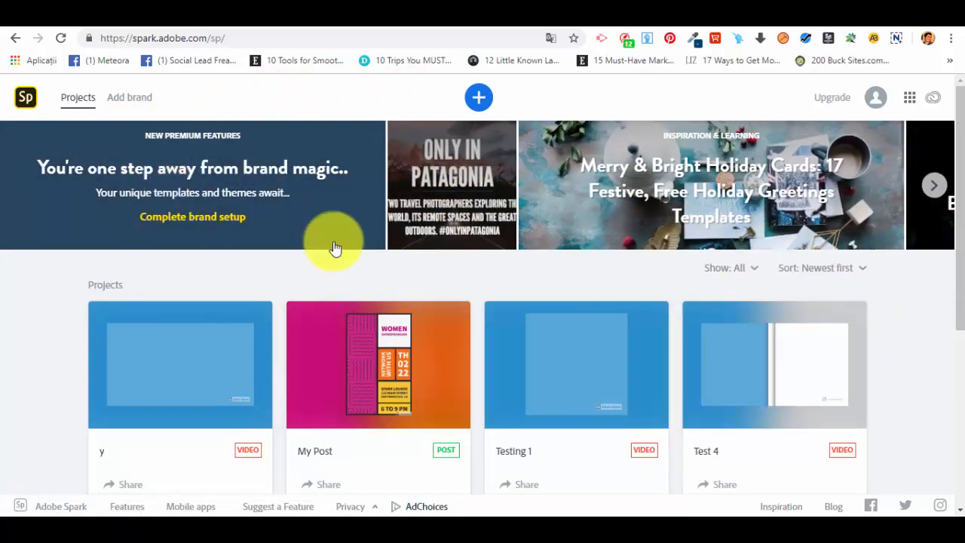
Browse the featured inspiration banners and view the list of Adobe web apps and services
left_click(935, 188)
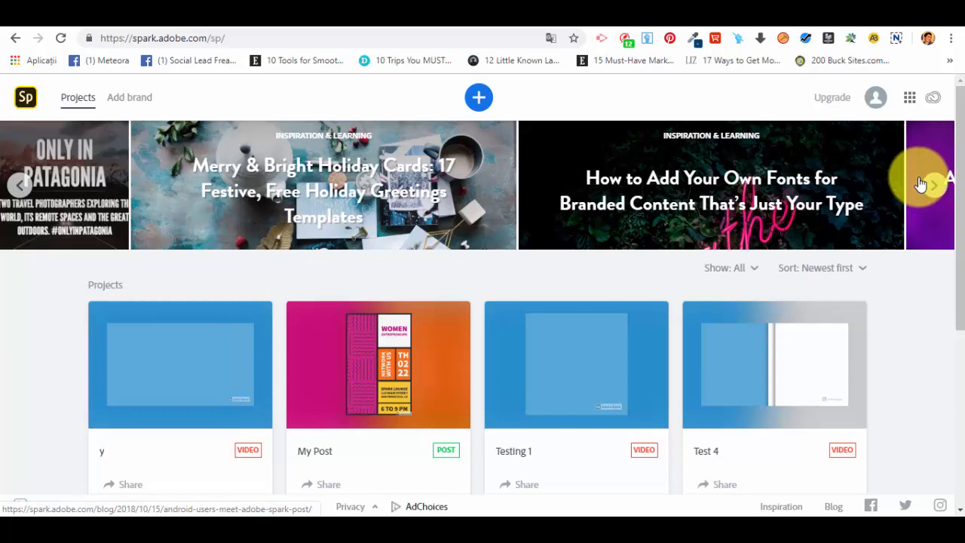
left_click(933, 186)
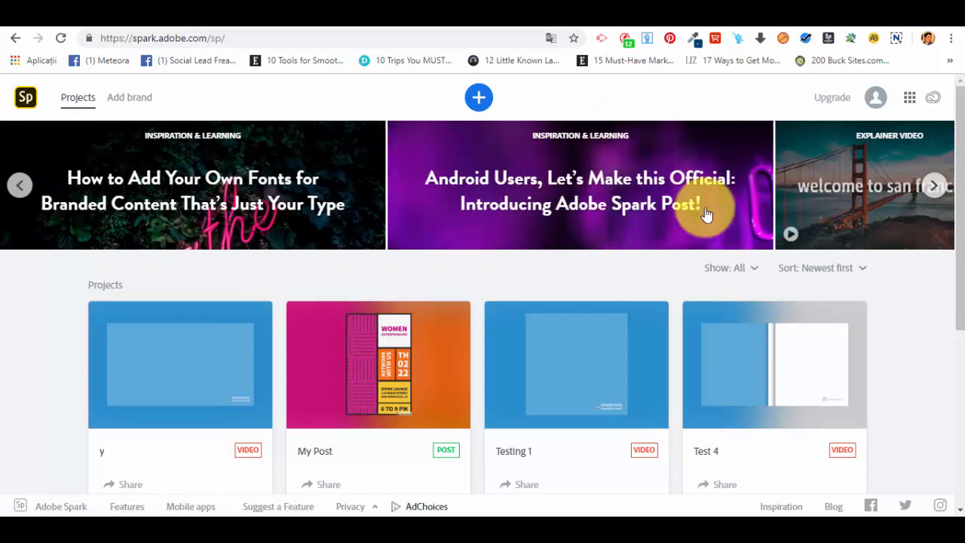
left_click(934, 190)
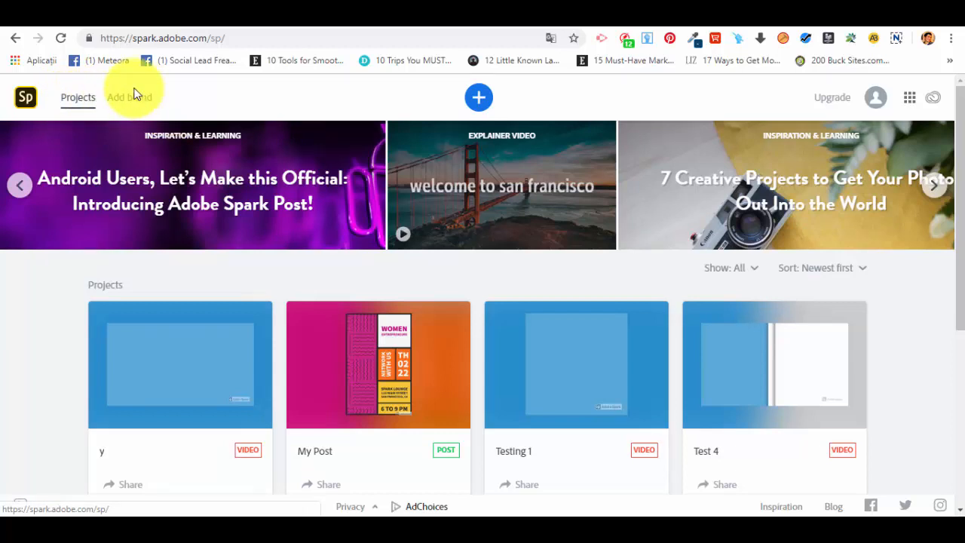
left_click(909, 100)
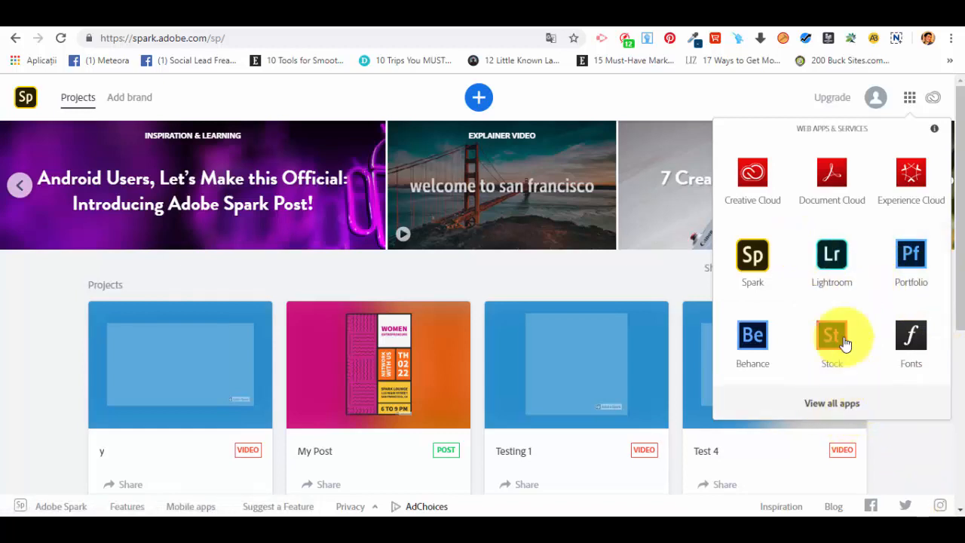
left_click(932, 454)
Review the saved projects again and check the additional options of the video project "y"
scroll(686, 271, "down", 1)
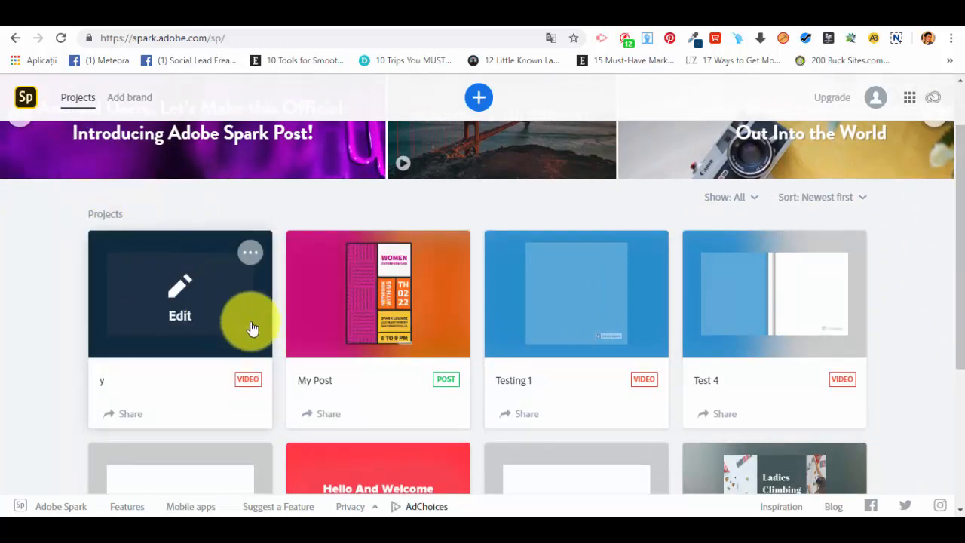
scroll(769, 402, "down", 1)
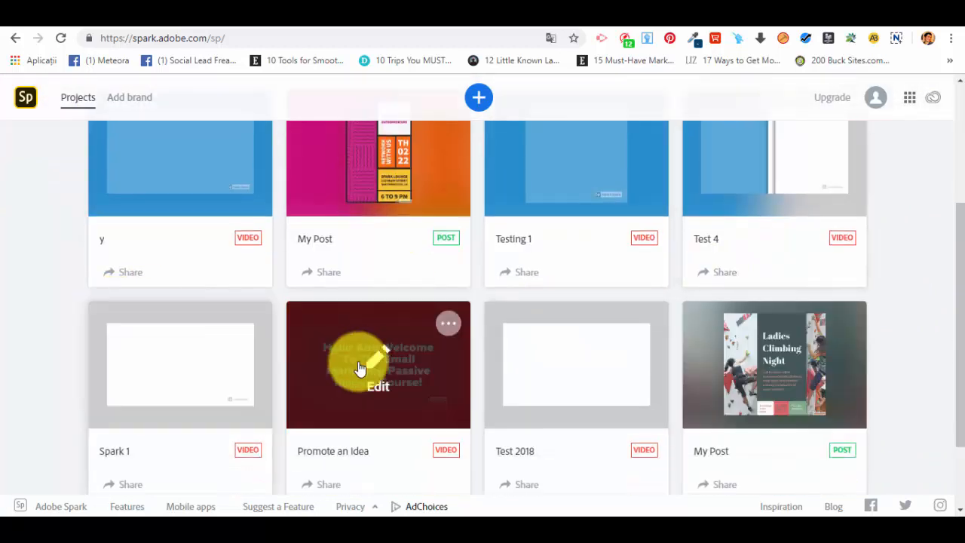
scroll(355, 355, "up", 1)
left_click(248, 256)
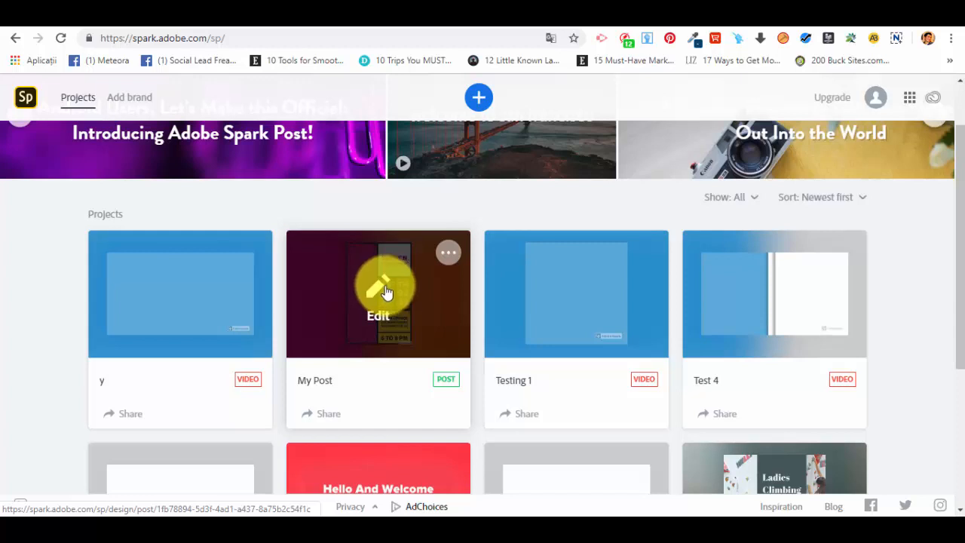
scroll(387, 299, "up", 2)
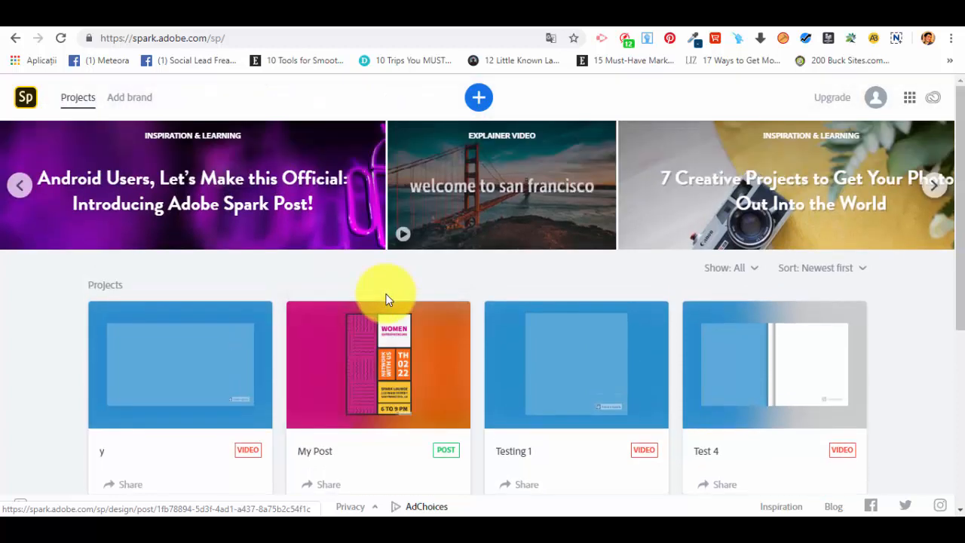
Start a new project and look through the graphic templates, from Facebook and Twitter to Ads
left_click(480, 98)
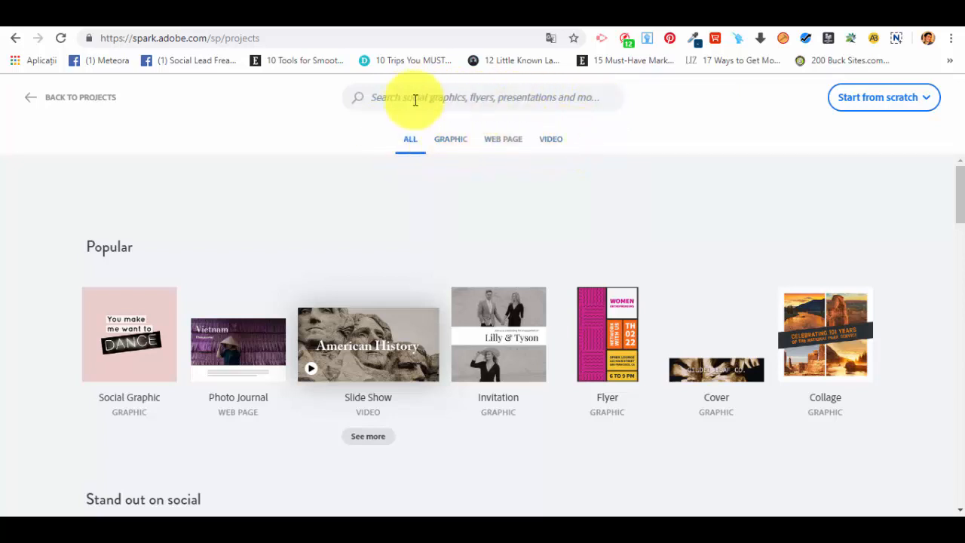
left_click(445, 139)
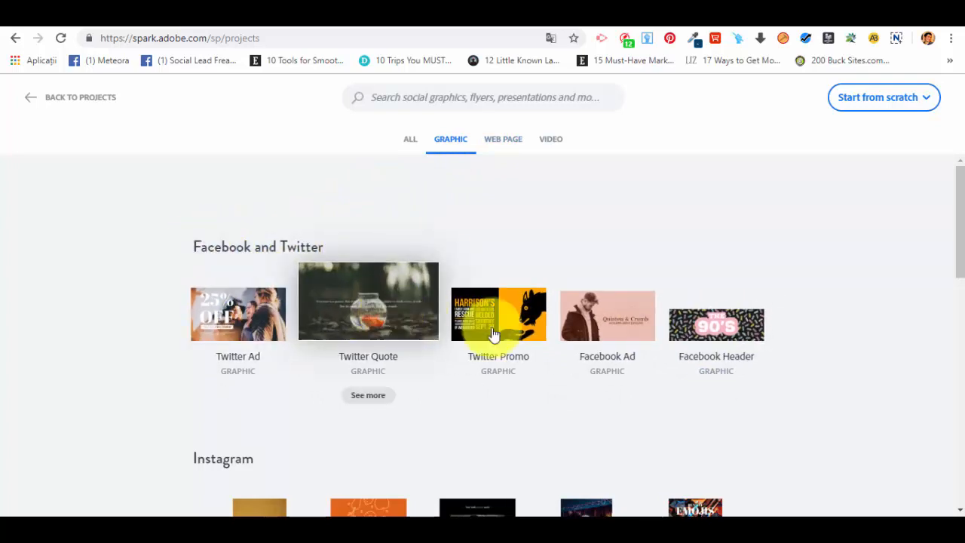
scroll(274, 340, "down", 4)
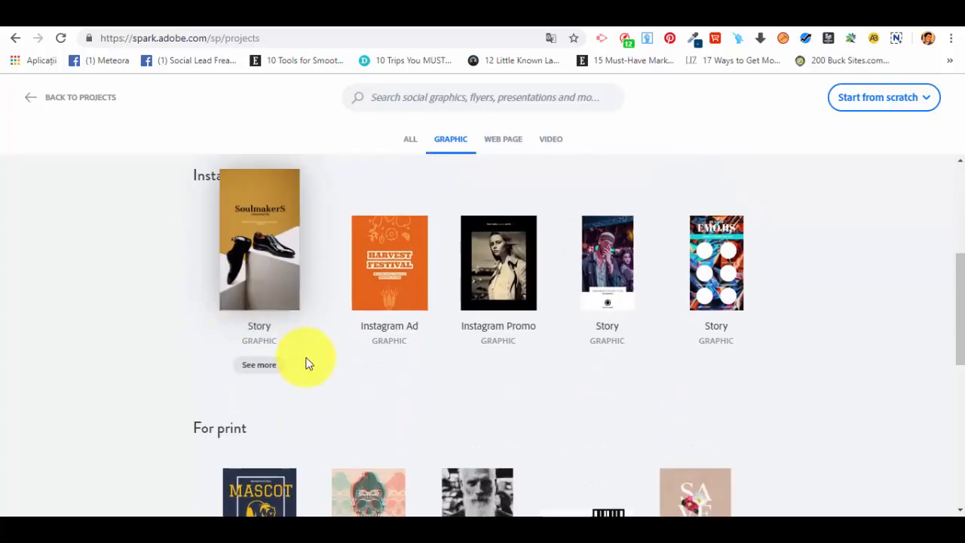
scroll(248, 351, "down", 3)
scroll(377, 345, "down", 3)
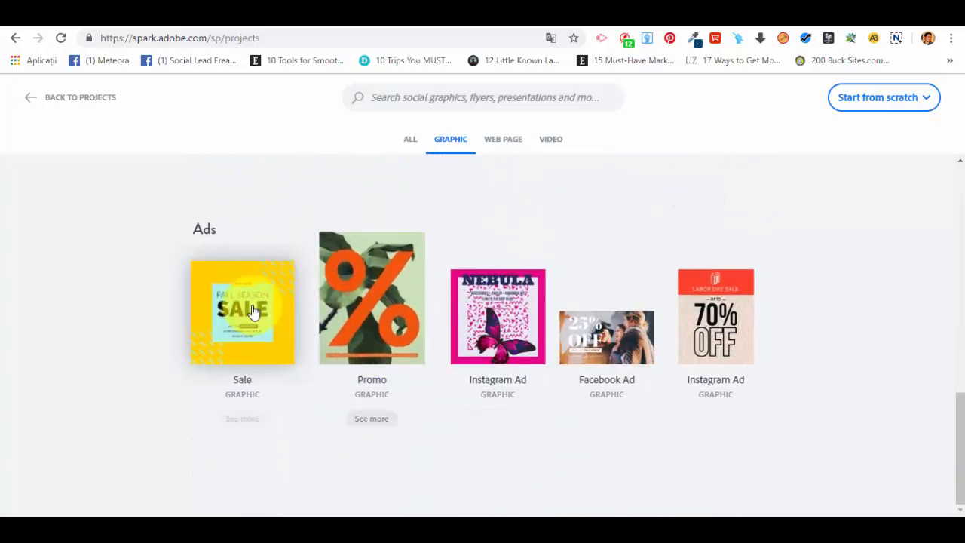
scroll(546, 297, "up", 1)
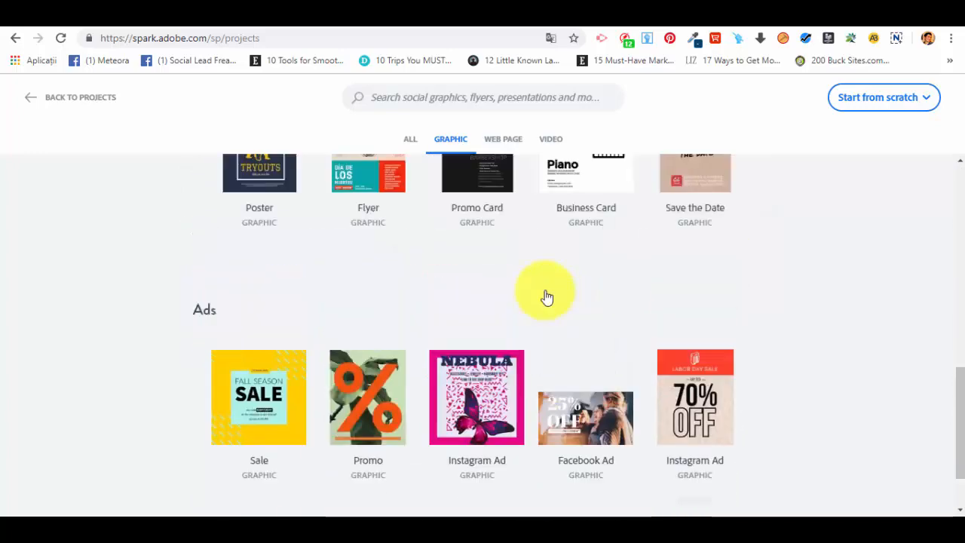
Examine the web page templates, from the Popular category through Make it personal
scroll(547, 296, "up", 8)
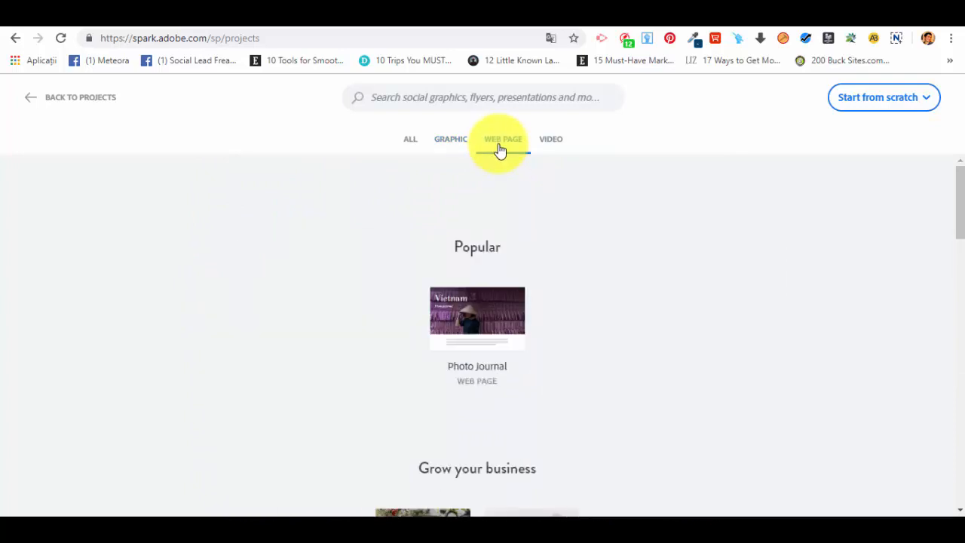
scroll(573, 220, "down", 1)
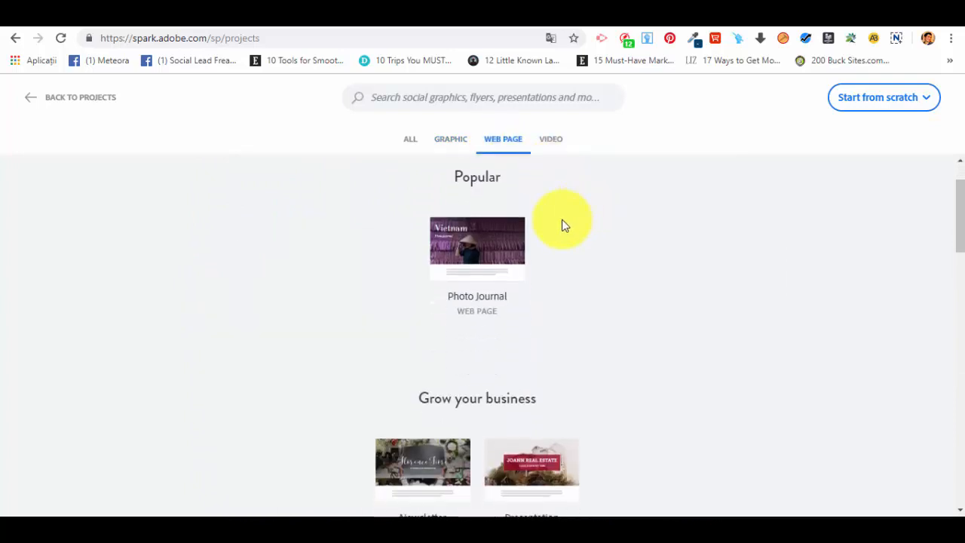
scroll(554, 303, "down", 2)
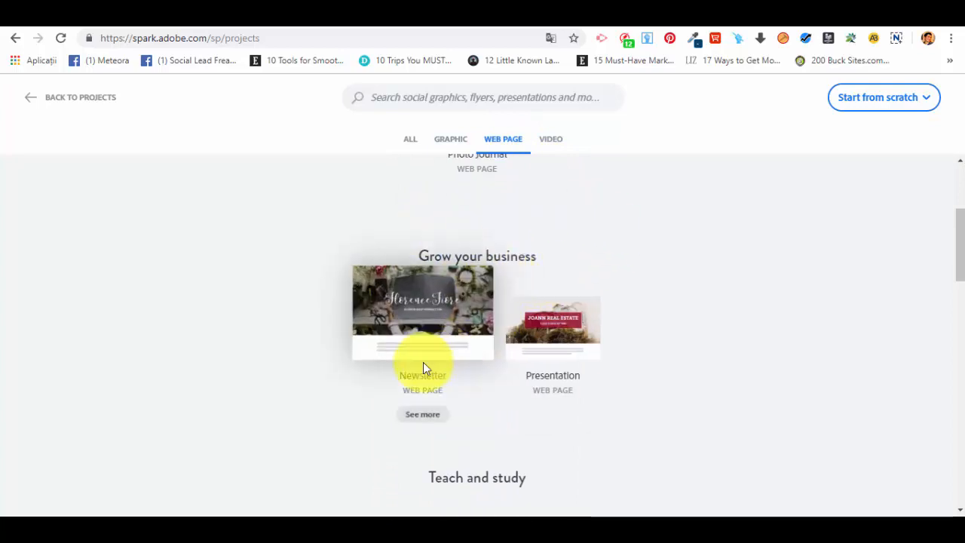
scroll(580, 387, "down", 2)
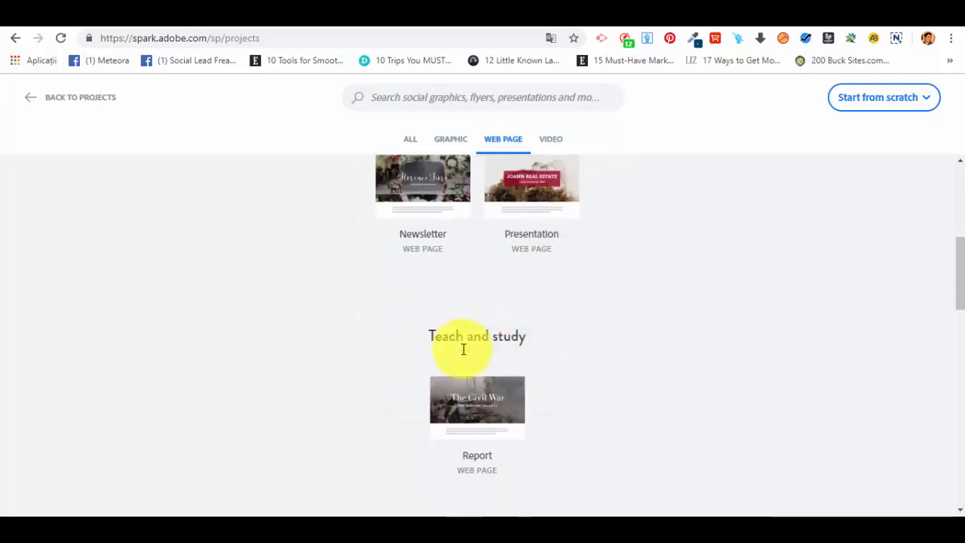
scroll(520, 354, "down", 3)
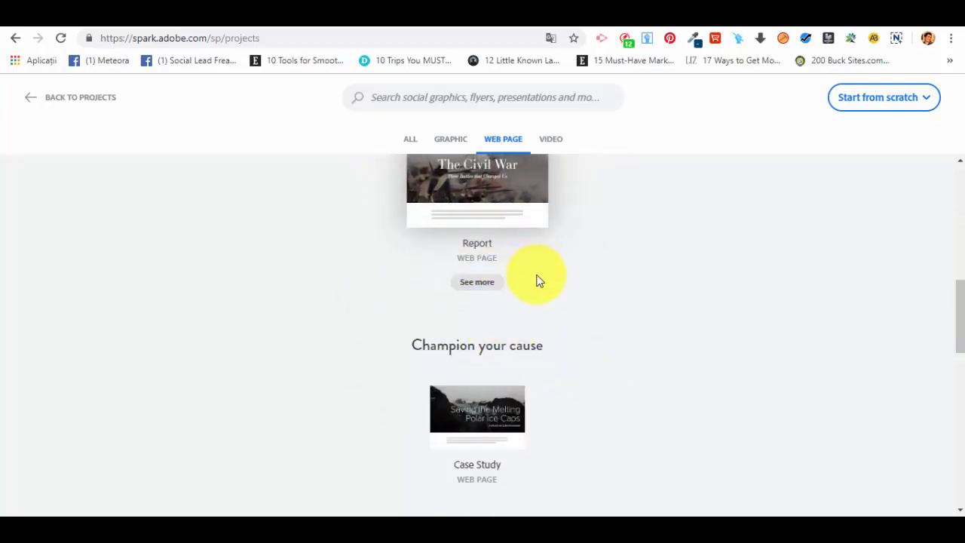
scroll(527, 290, "down", 2)
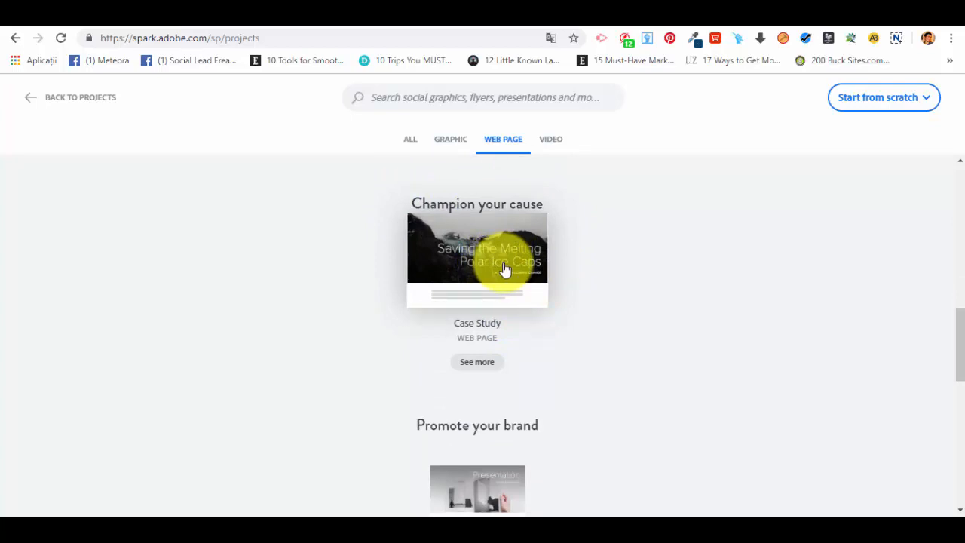
scroll(498, 346, "down", 3)
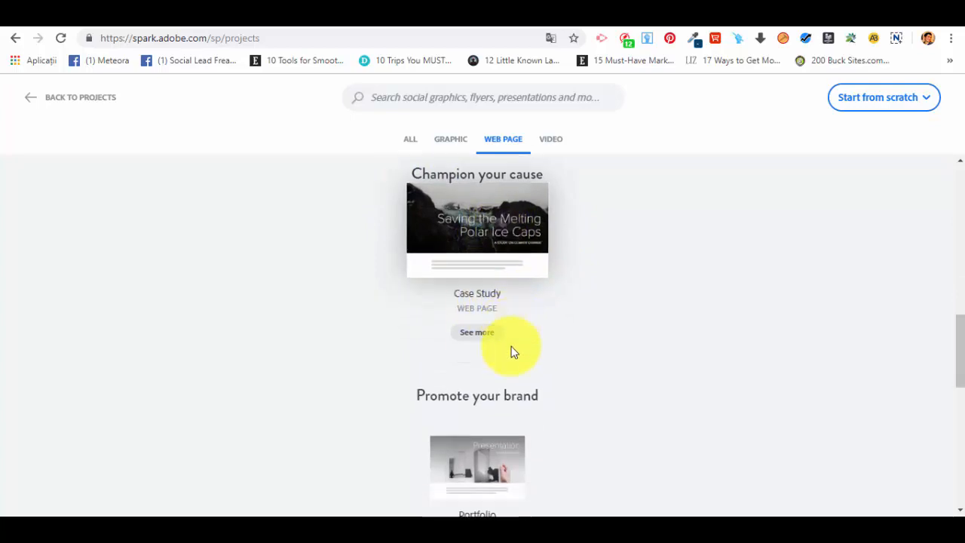
scroll(512, 295, "down", 4)
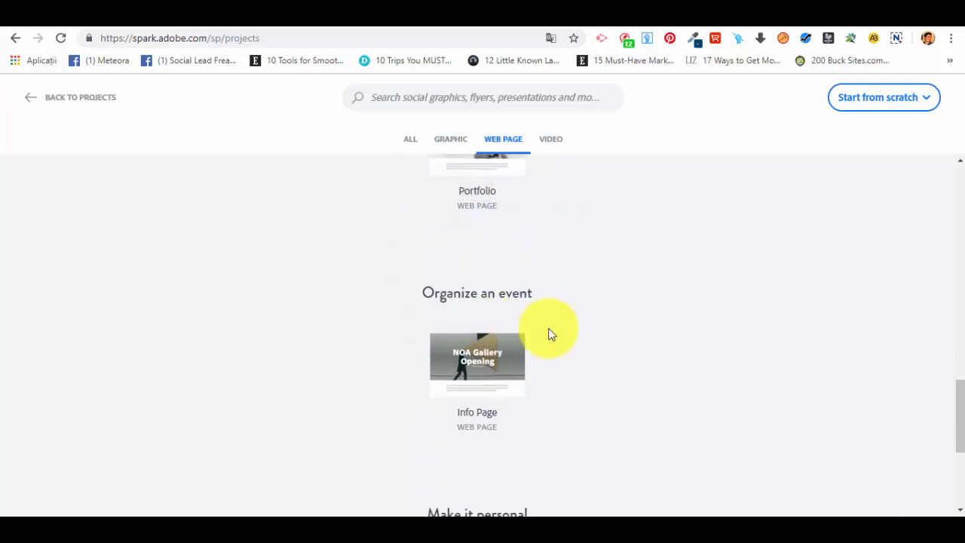
scroll(564, 370, "down", 2)
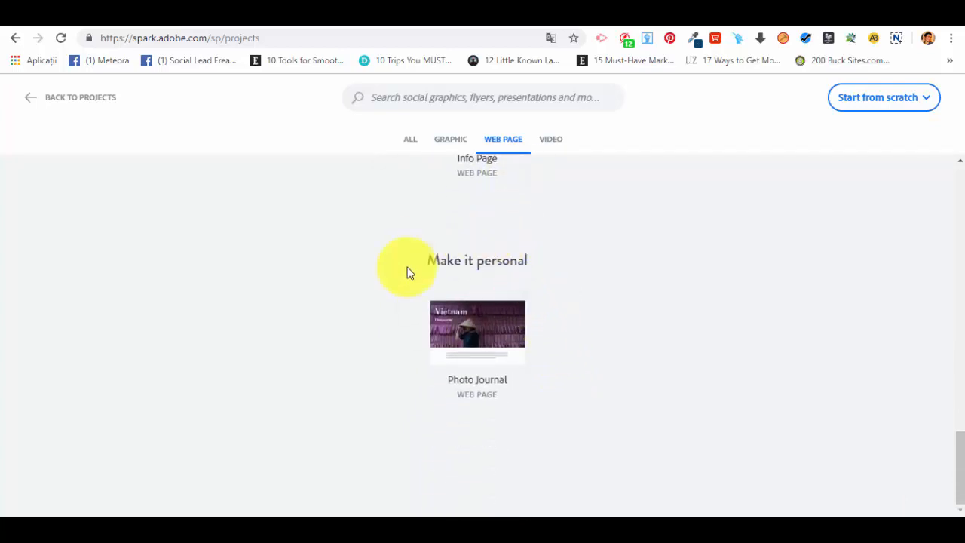
Look through the video templates, from the Popular category through Make it personal
scroll(495, 335, "up", 4)
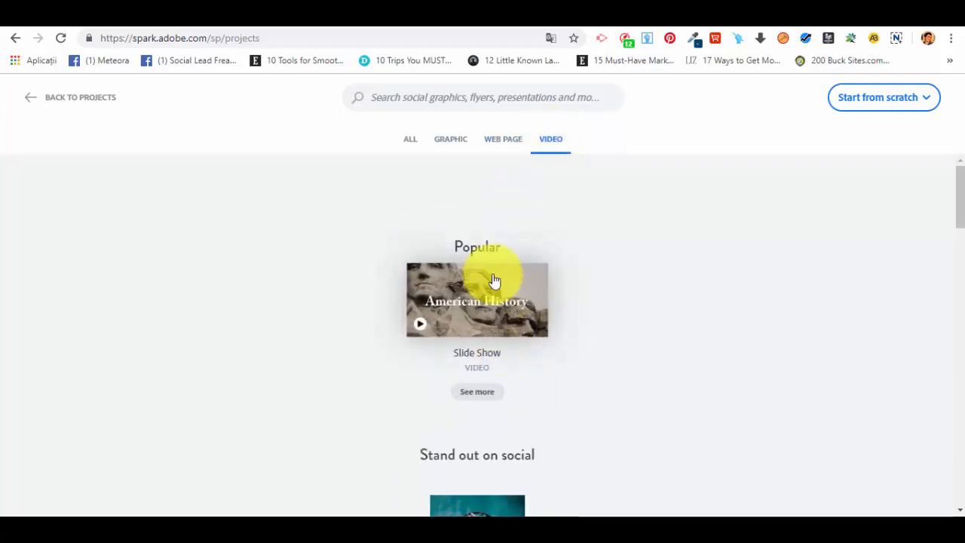
left_click(476, 325)
scroll(478, 325, "down", 3)
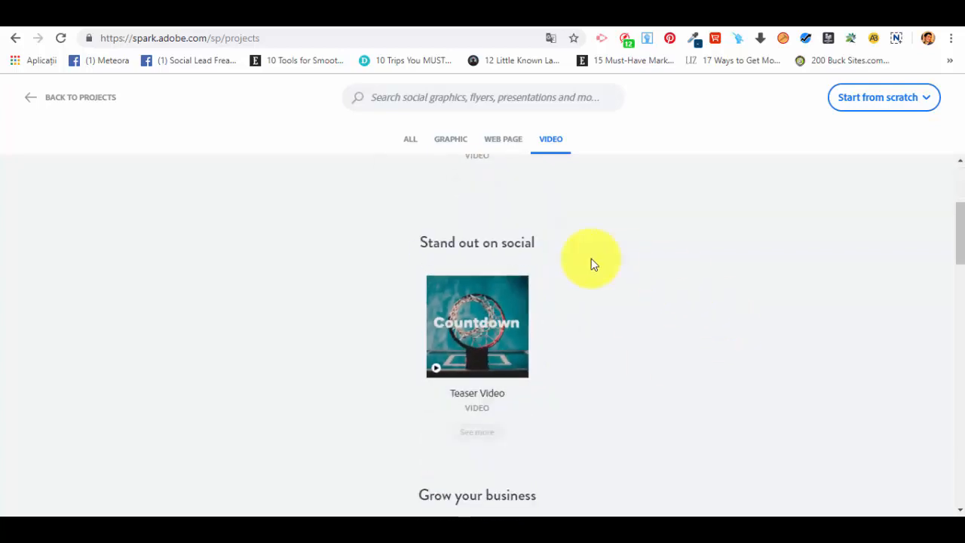
scroll(507, 394, "down", 3)
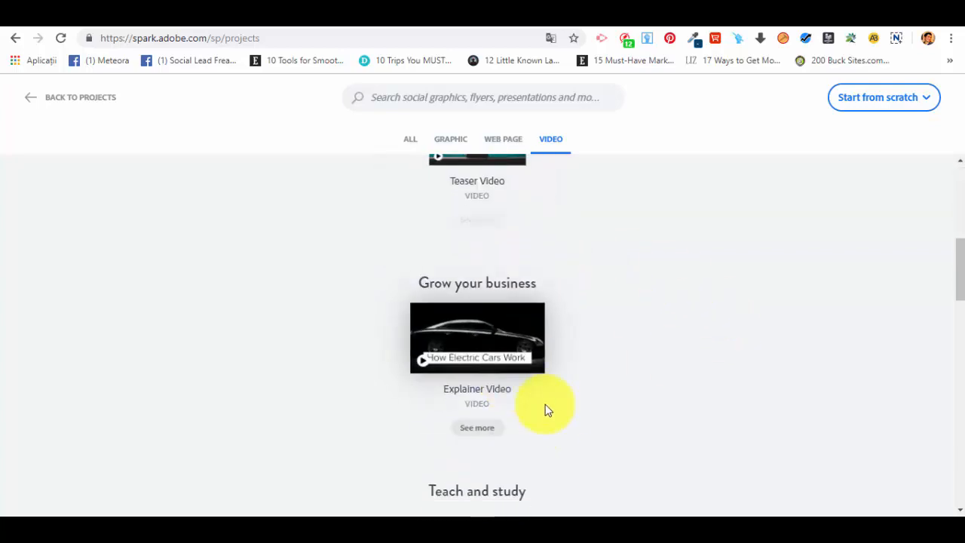
scroll(505, 390, "down", 3)
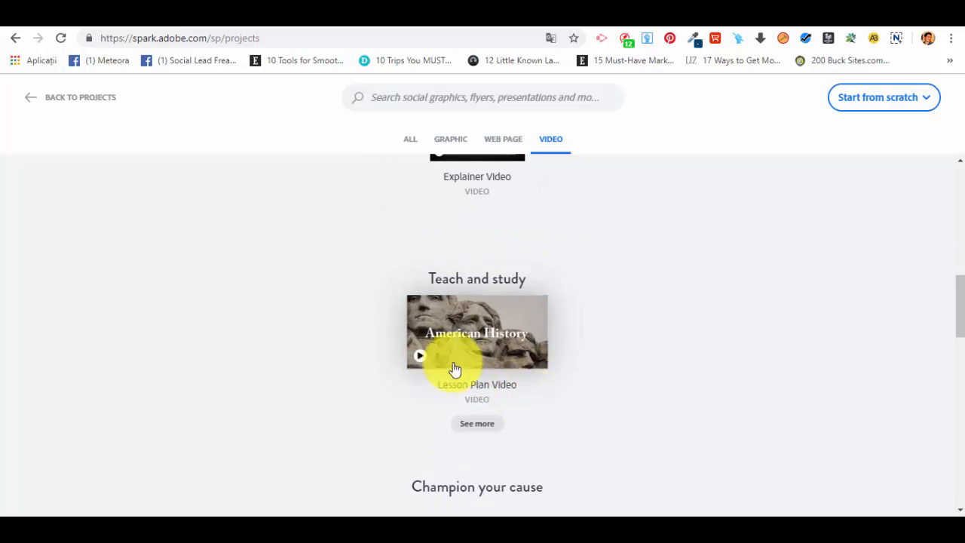
scroll(515, 377, "down", 3)
scroll(519, 366, "down", 4)
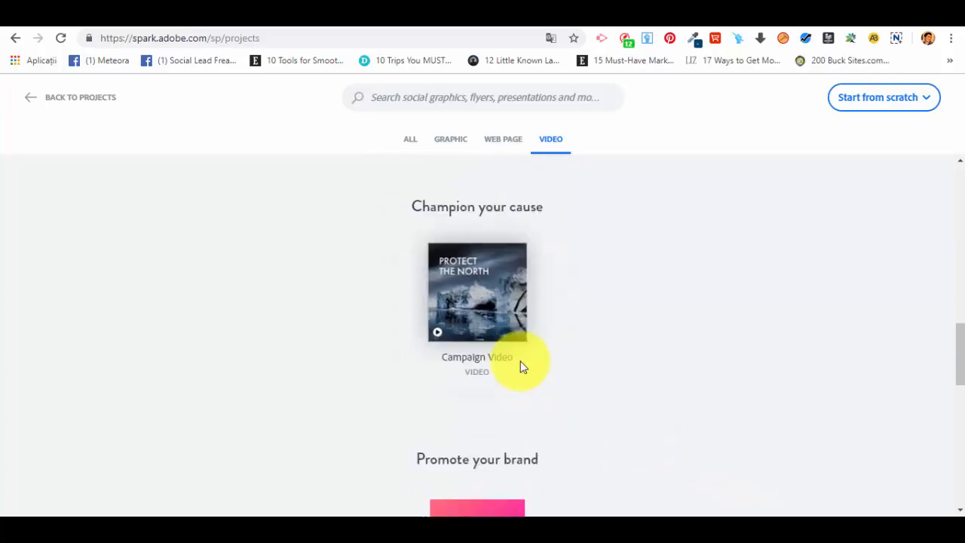
scroll(445, 317, "down", 4)
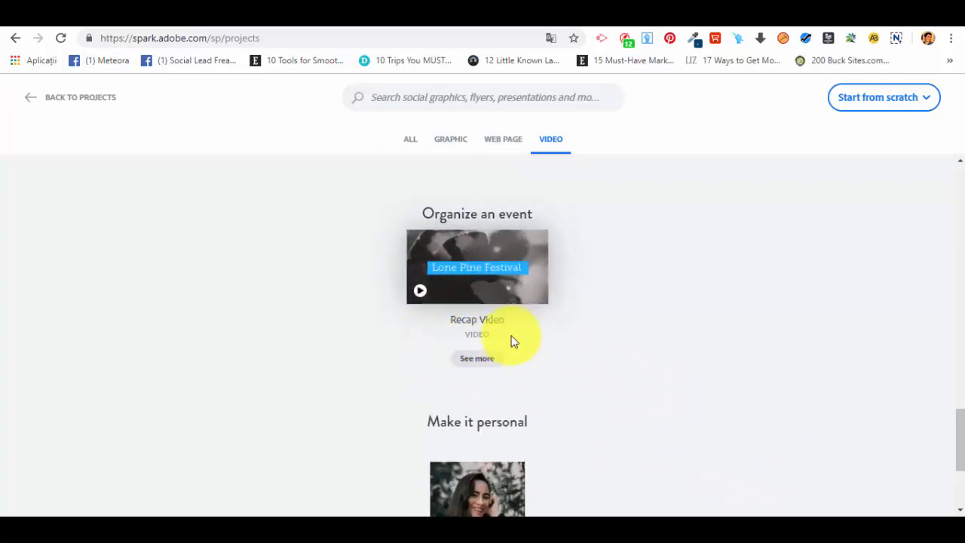
scroll(490, 278, "down", 3)
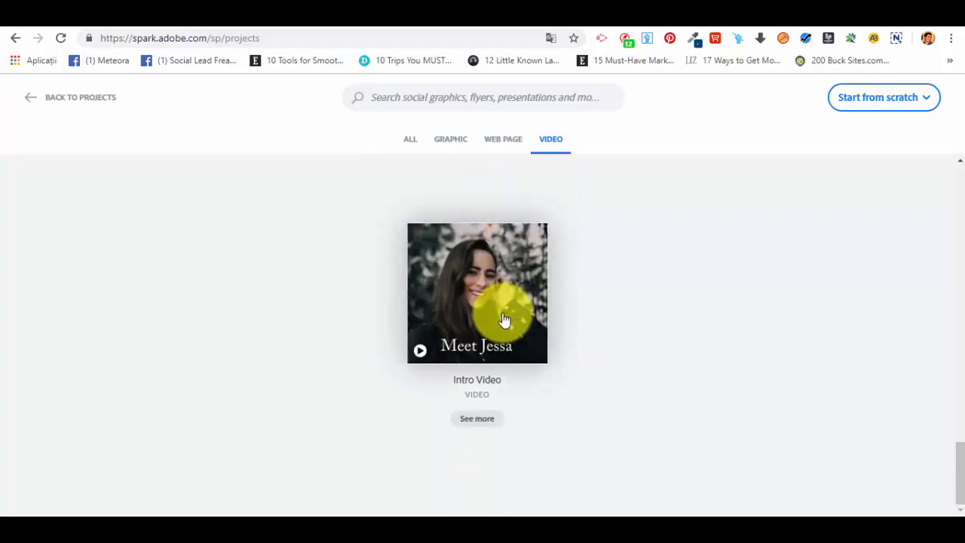
scroll(491, 279, "up", 12)
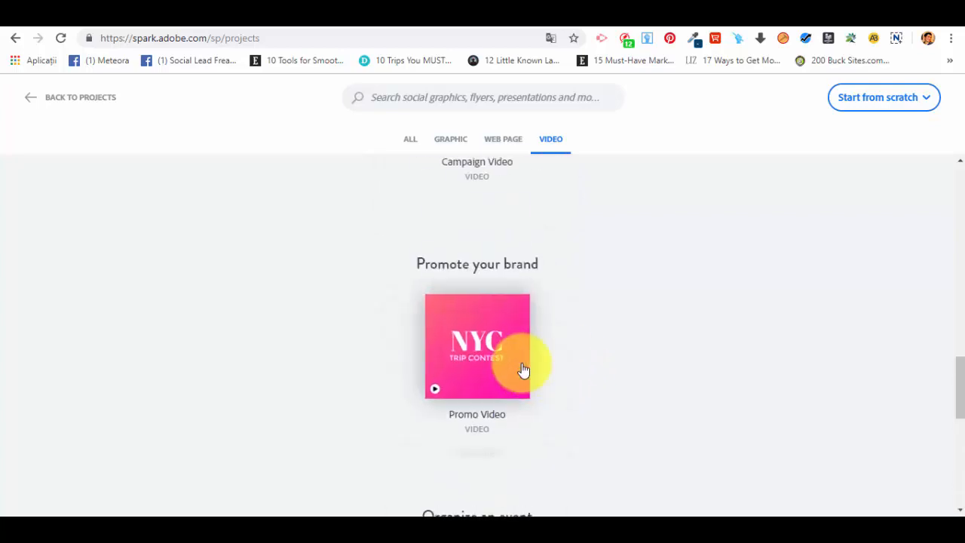
scroll(491, 323, "up", 10)
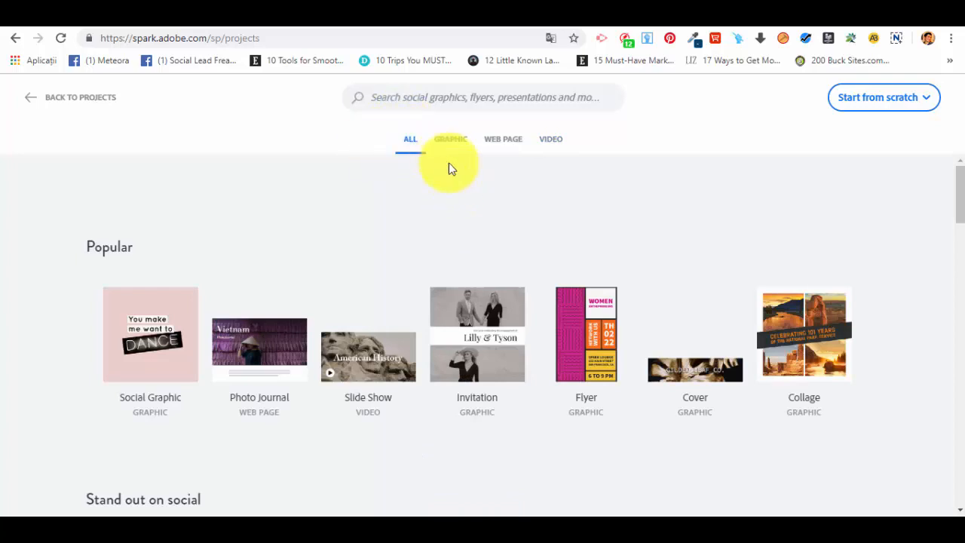
Browse all template types together, from Popular and Stand out on social through Make it personal
scroll(336, 228, "down", 1)
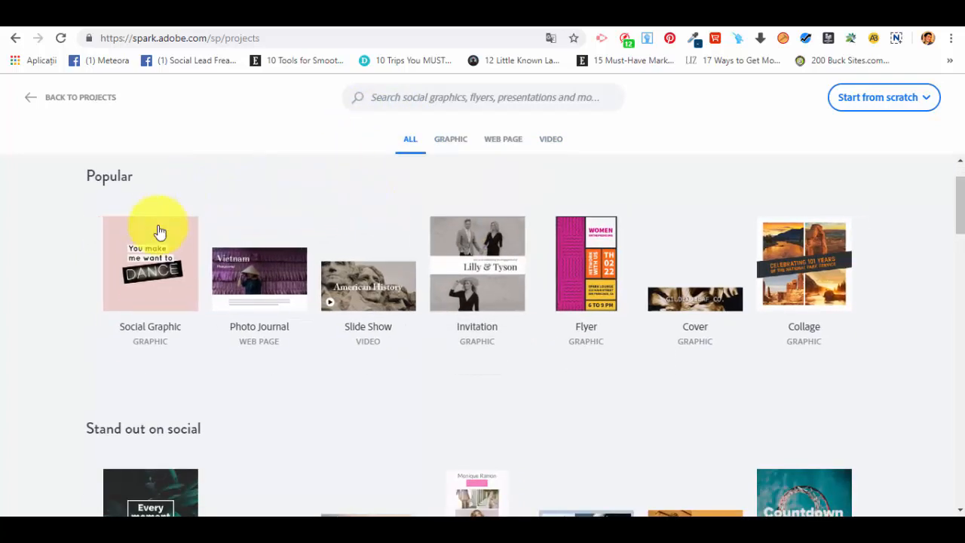
scroll(338, 254, "down", 4)
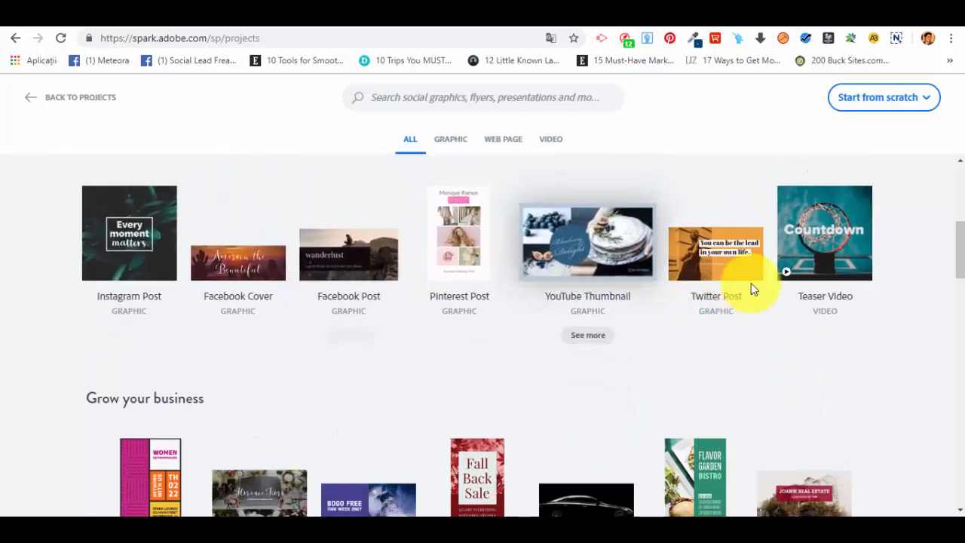
scroll(393, 287, "down", 4)
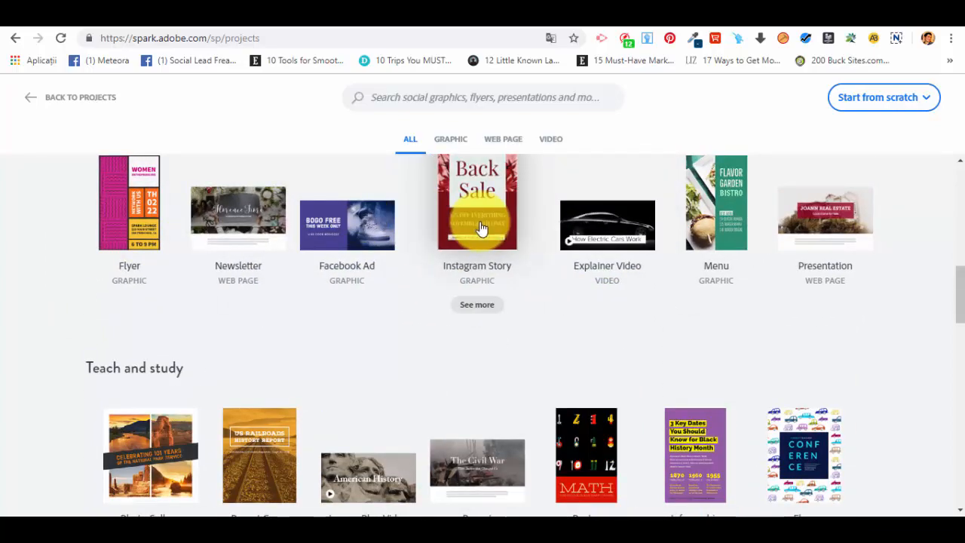
scroll(473, 226, "down", 3)
scroll(473, 226, "down", 10)
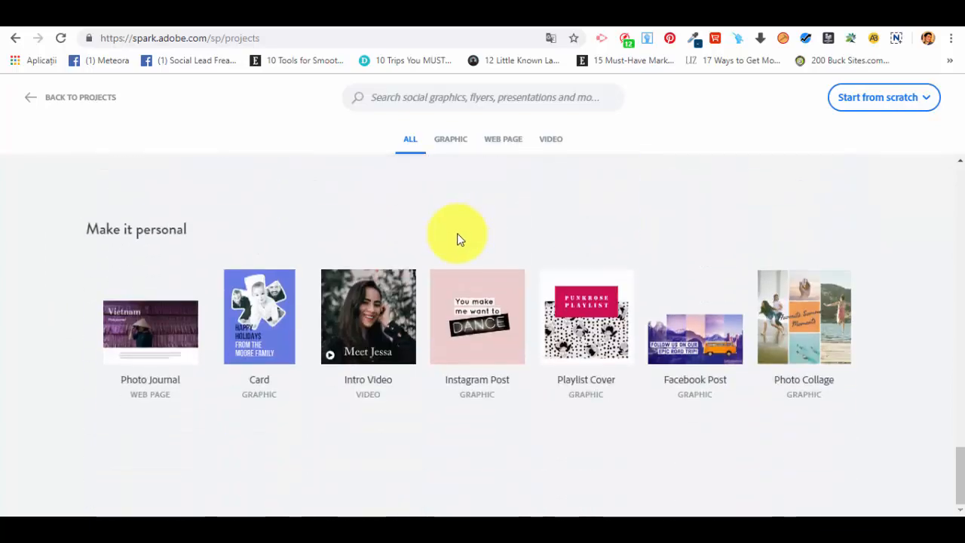
scroll(460, 233, "up", 6)
scroll(456, 239, "up", 12)
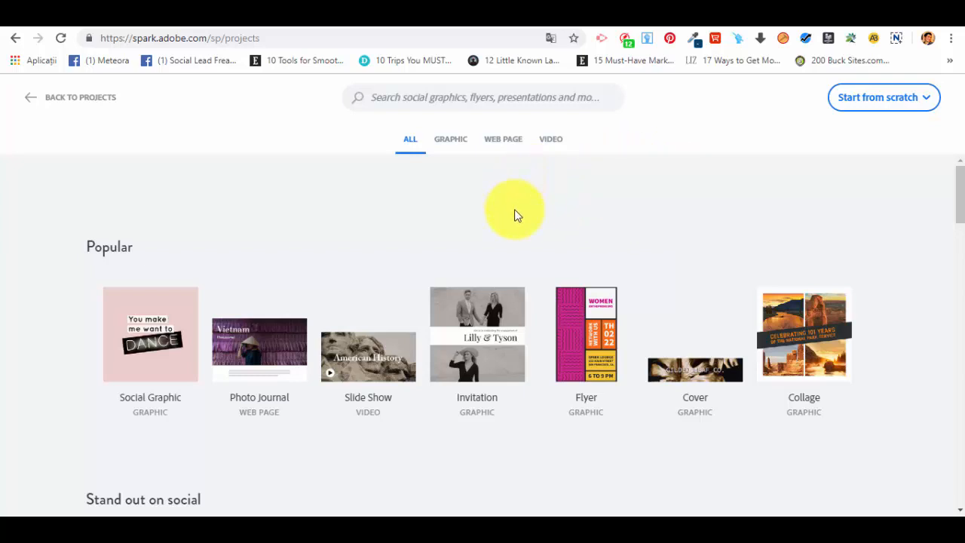
Browse the Facebook, Twitter and Instagram graphic templates and open the black Instagram Promo template as a new post
left_click(460, 145)
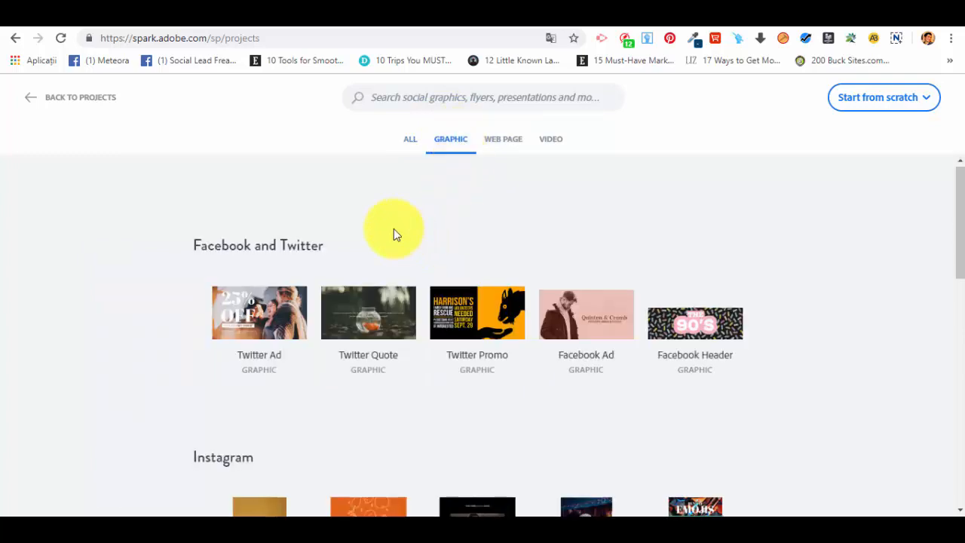
scroll(327, 370, "down", 1)
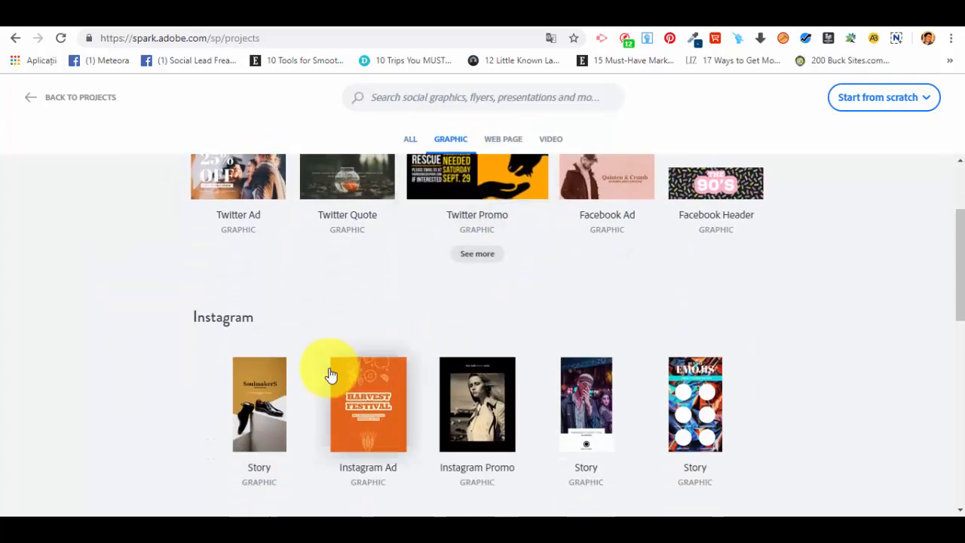
scroll(647, 433, "up", 1)
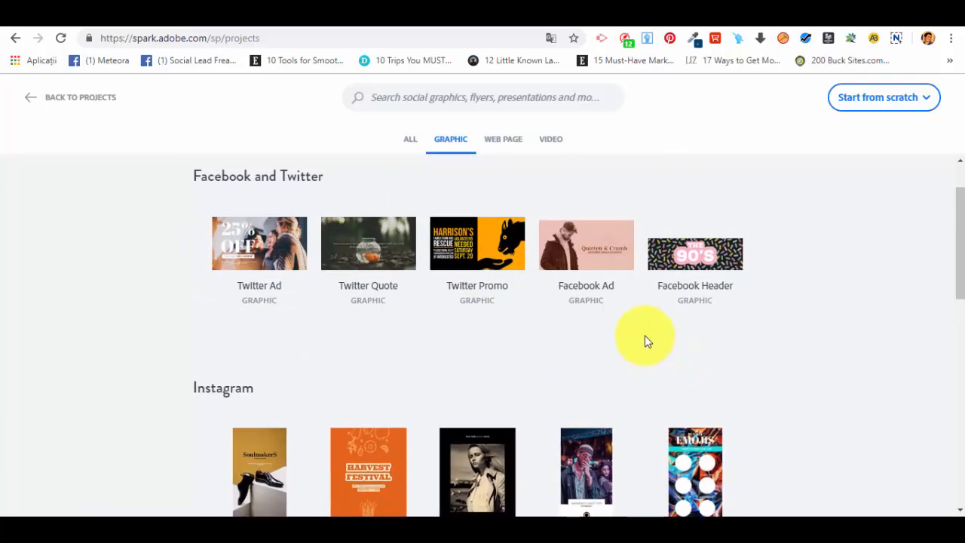
scroll(630, 352, "down", 2)
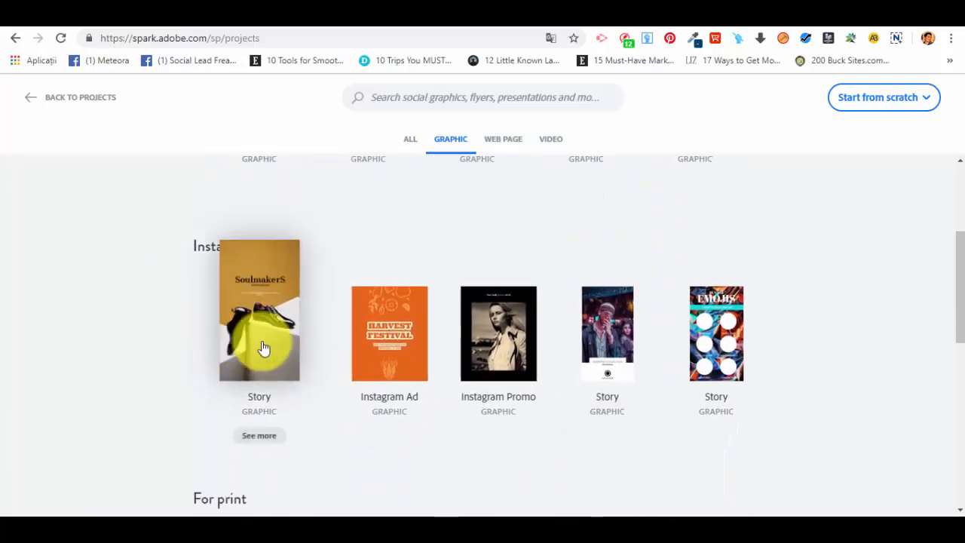
left_click(490, 339)
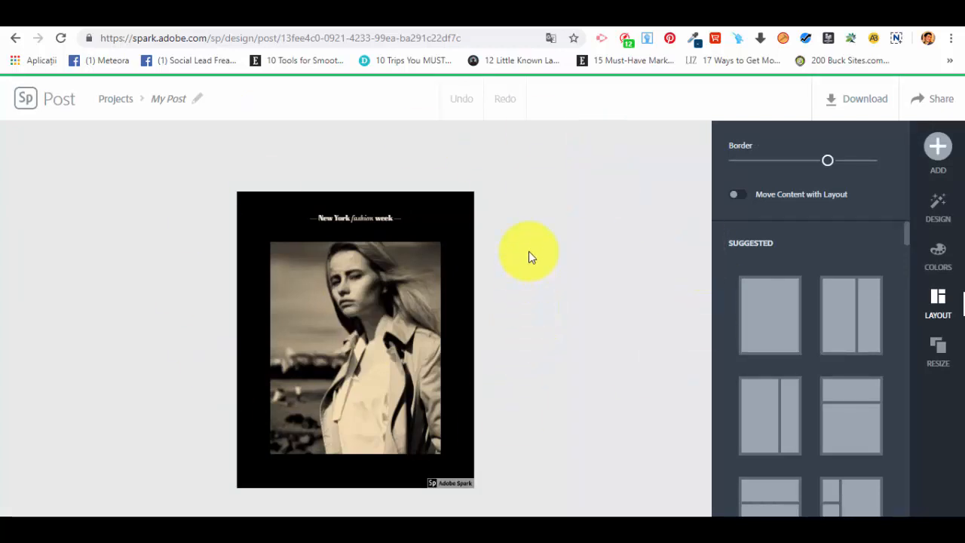
Rename the post as Test 1
left_click(153, 101)
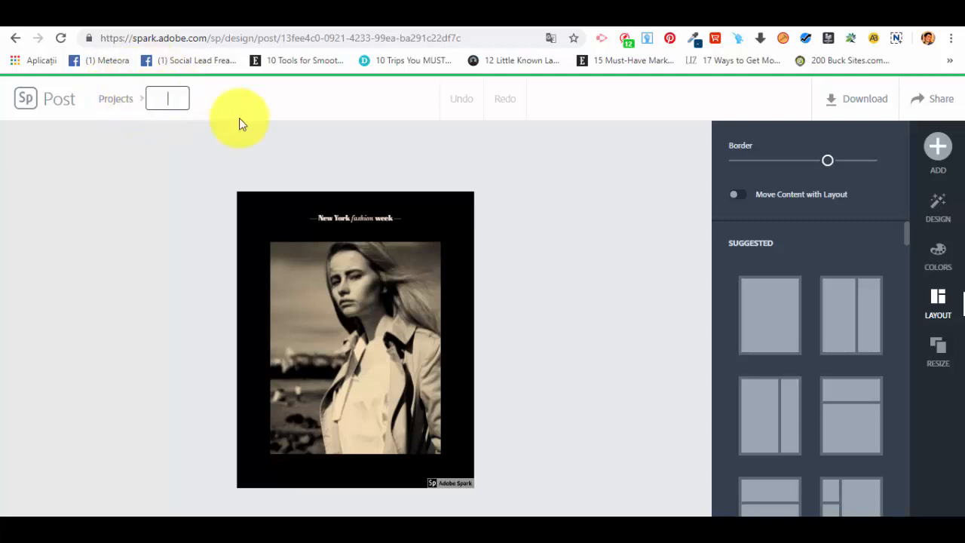
type("T")
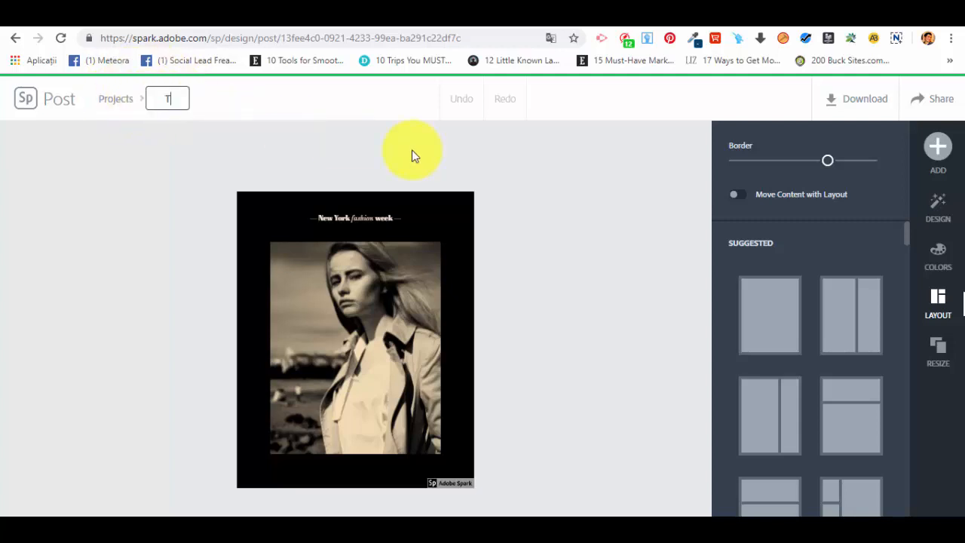
type("est 1")
key("Return")
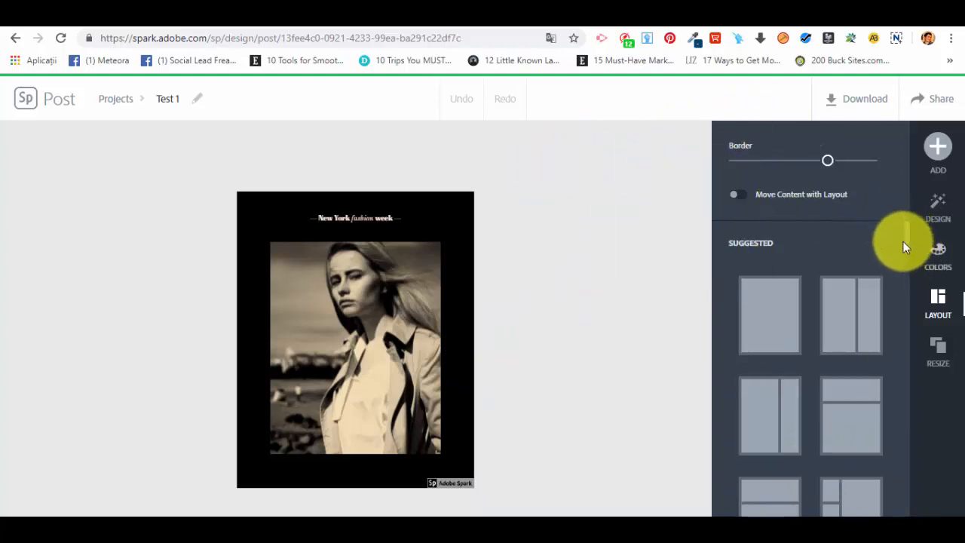
Examine the suggested layouts and the kinds of content that can be added to the post
left_click_drag(907, 229, 867, 208)
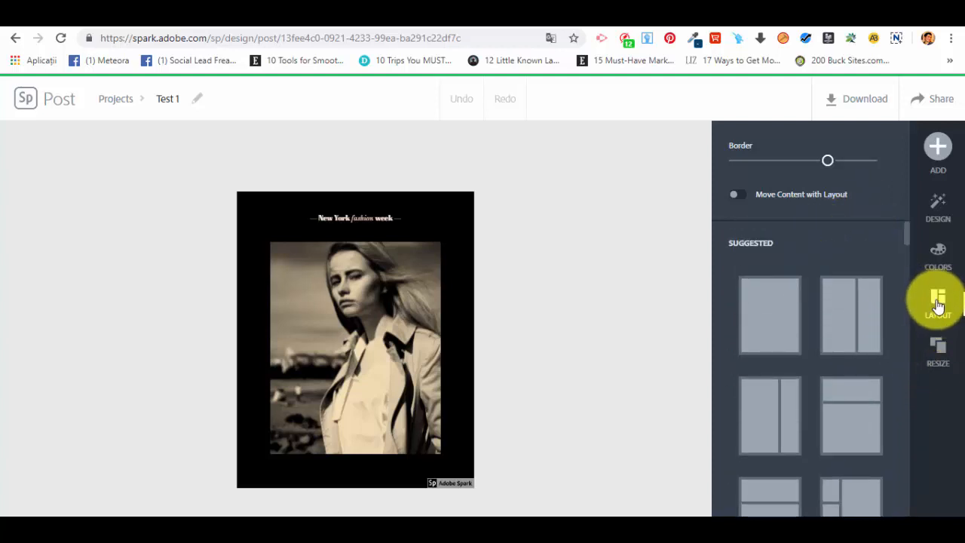
left_click(937, 151)
left_click(954, 405)
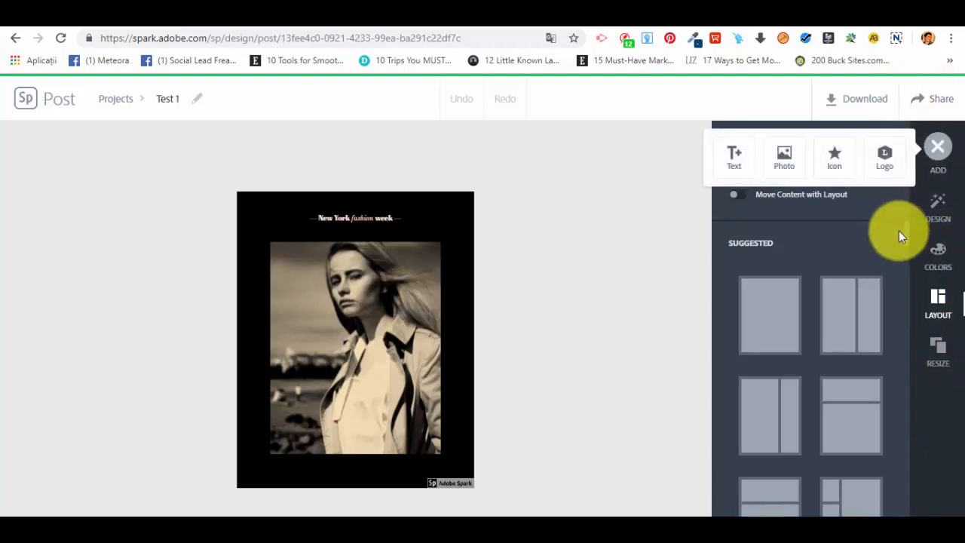
Try the purple "Behind every successful woman is herself" and the pink "Happy New Year!" design variations on the post
left_click(933, 207)
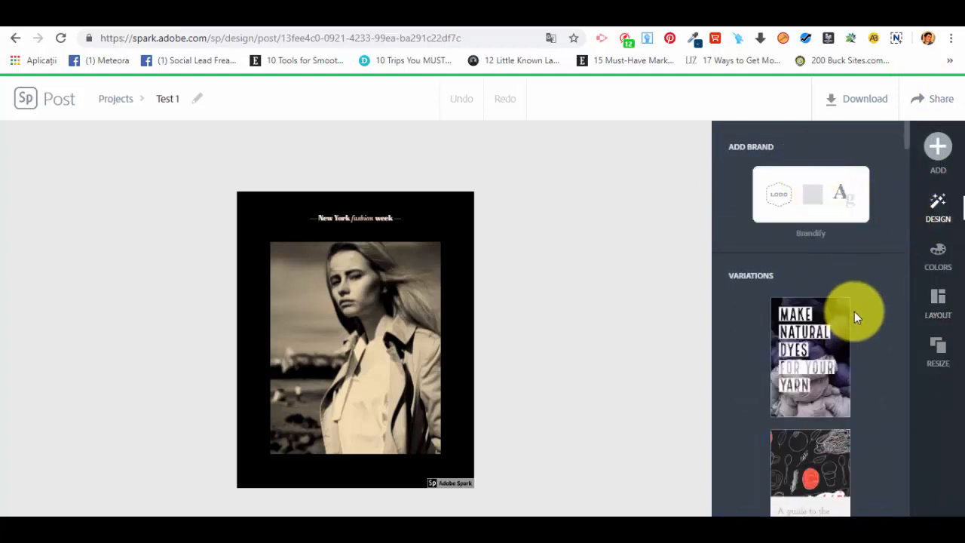
scroll(852, 317, "down", 1)
scroll(824, 287, "down", 3)
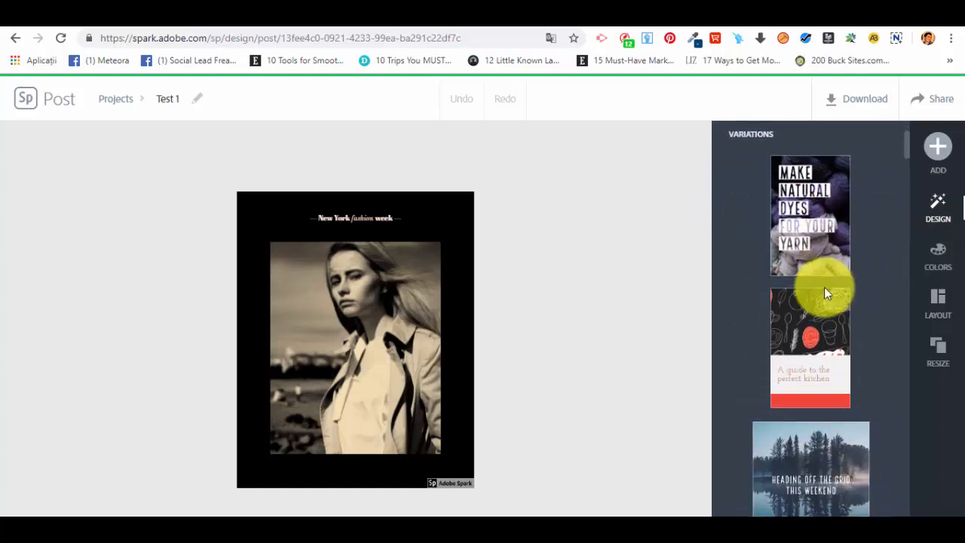
scroll(822, 309, "down", 5)
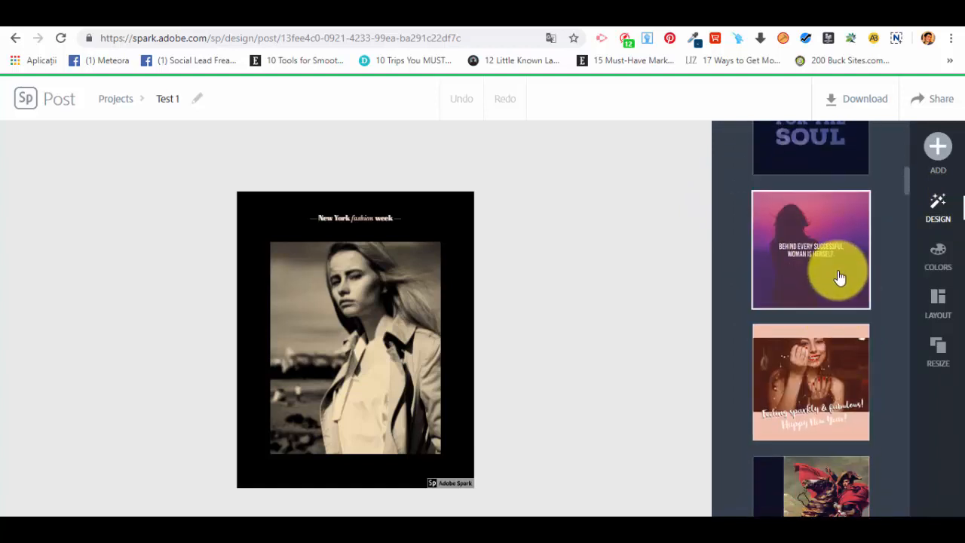
left_click(839, 277)
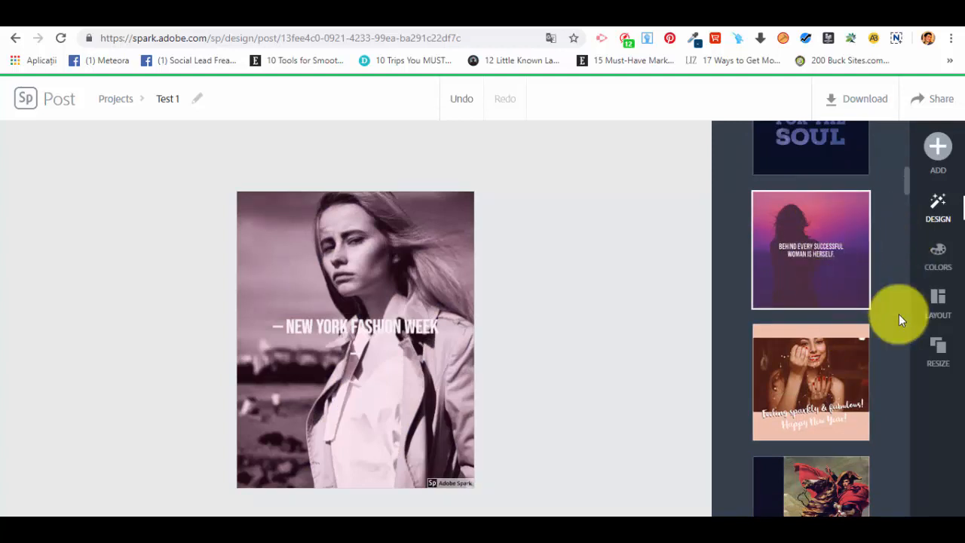
scroll(826, 241, "down", 1)
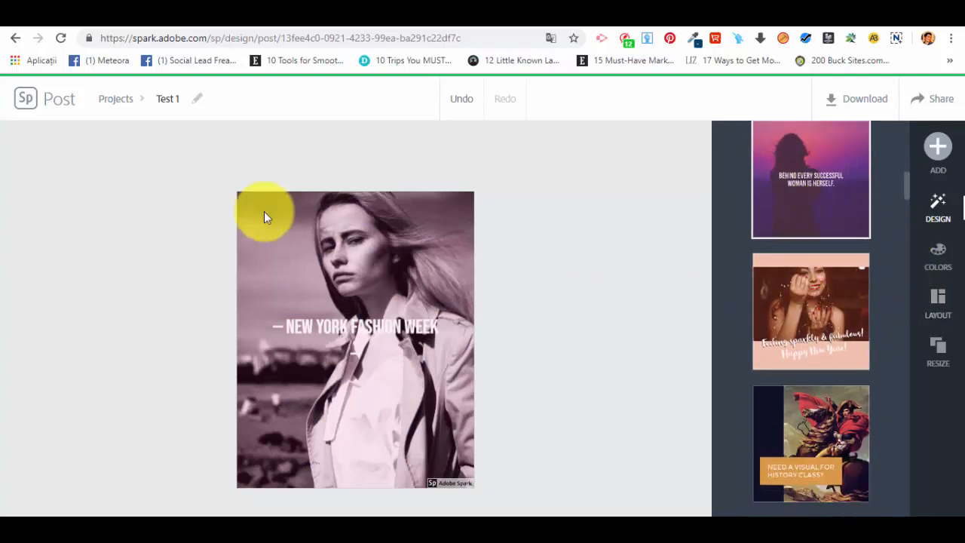
left_click(827, 296)
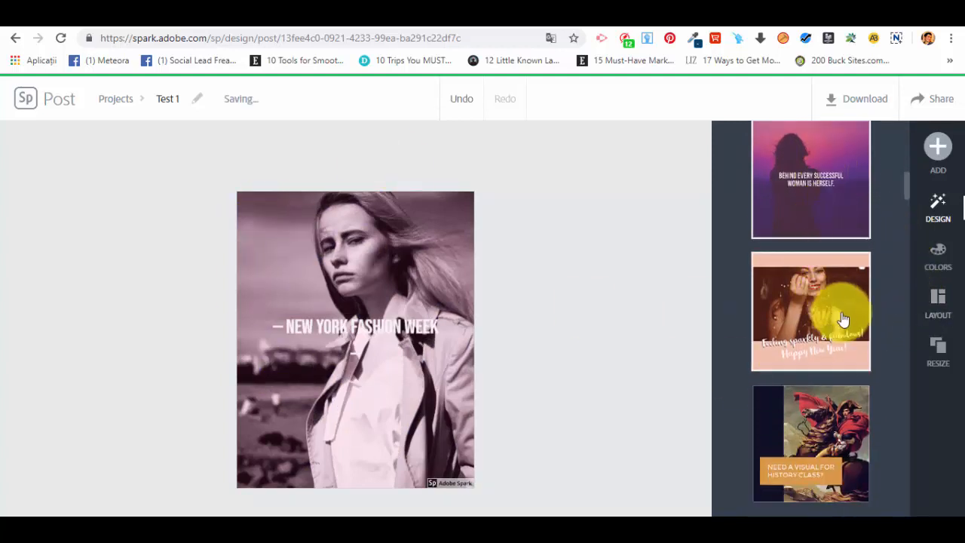
scroll(842, 301, "down", 2)
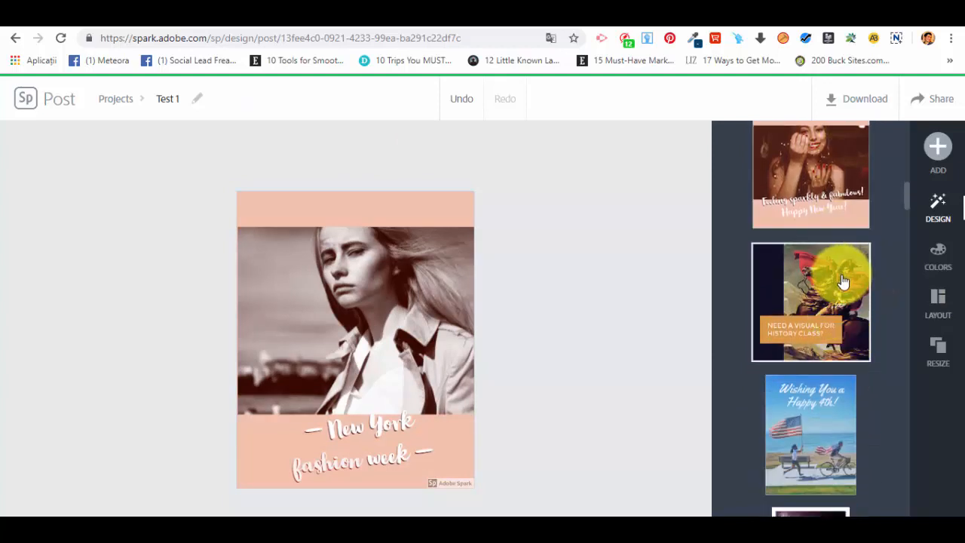
Try the "Need a visual for history class?" design variation and replace it with "Wishing You a Happy 4th!"
left_click(842, 307)
scroll(842, 339, "down", 3)
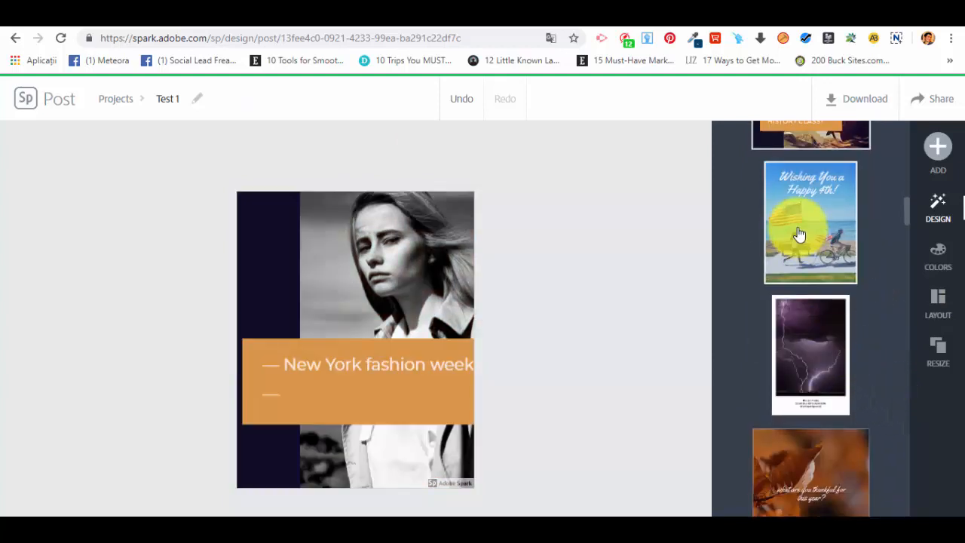
left_click(797, 233)
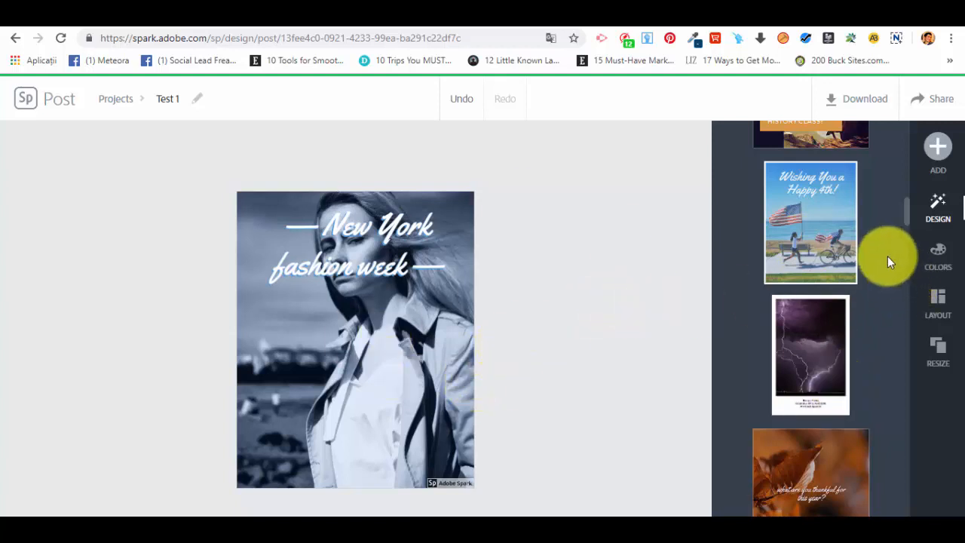
Show the choices for adding text, photos, icons or logos, and close them without adding anything
scroll(887, 255, "up", 2)
left_click(937, 146)
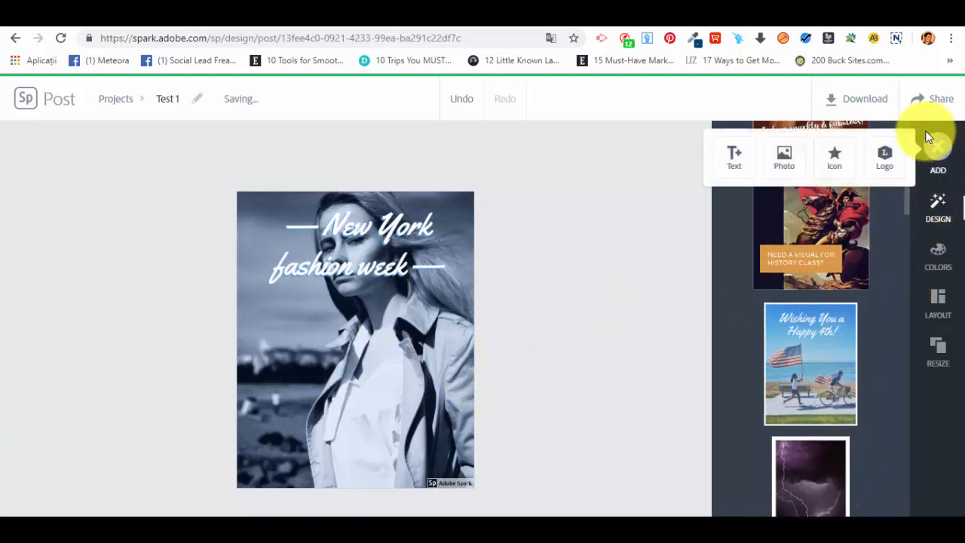
left_click(937, 147)
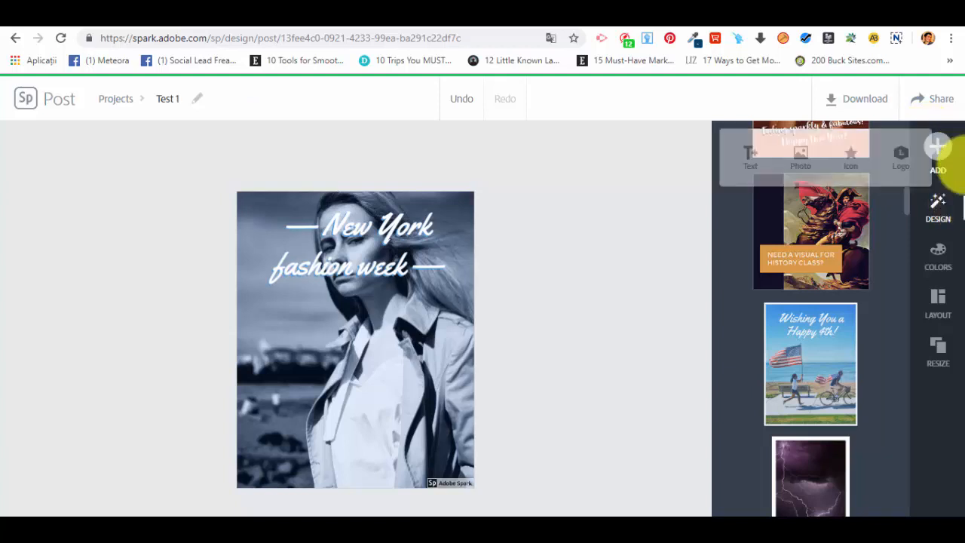
Search the free photos for "office" and add the picture of the woman with glasses at a laptop, dismissing the tips
left_click(936, 145)
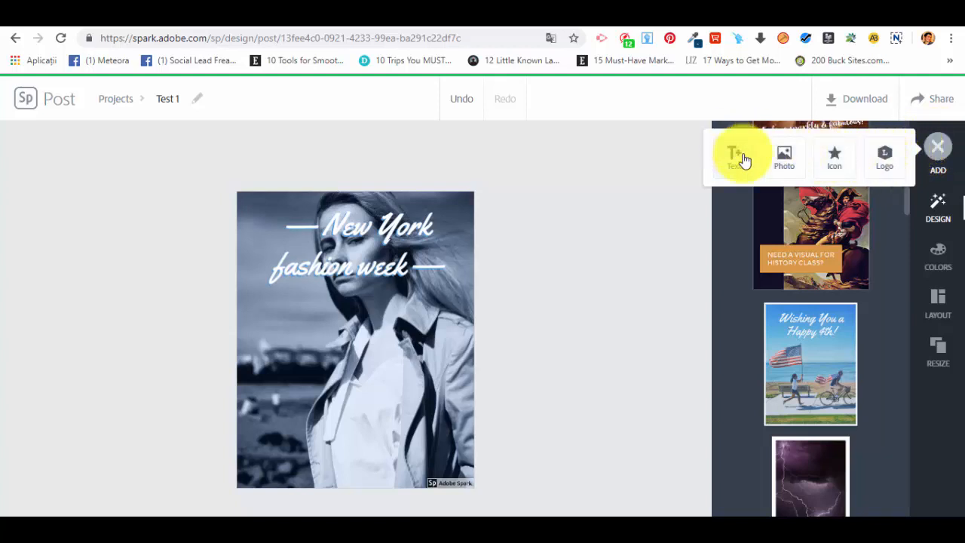
left_click(785, 155)
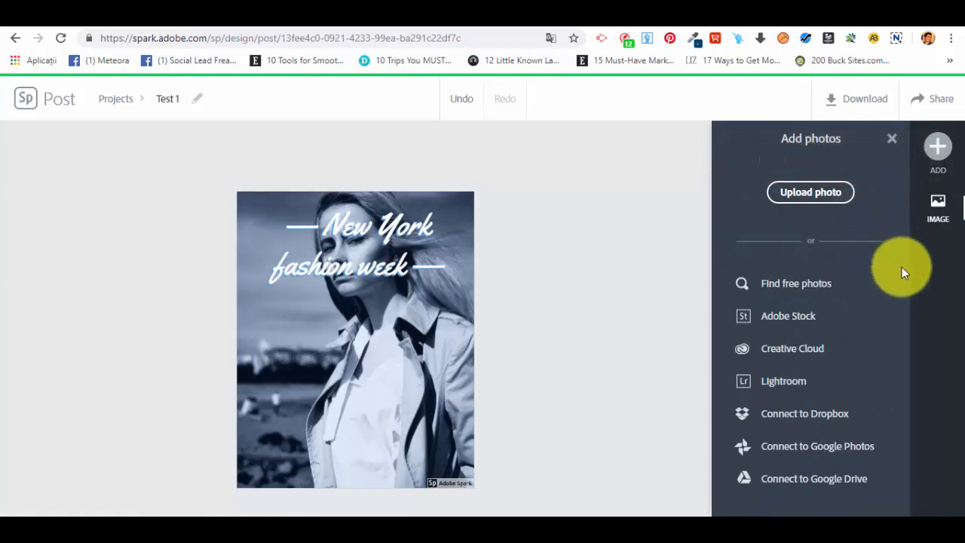
left_click(824, 291)
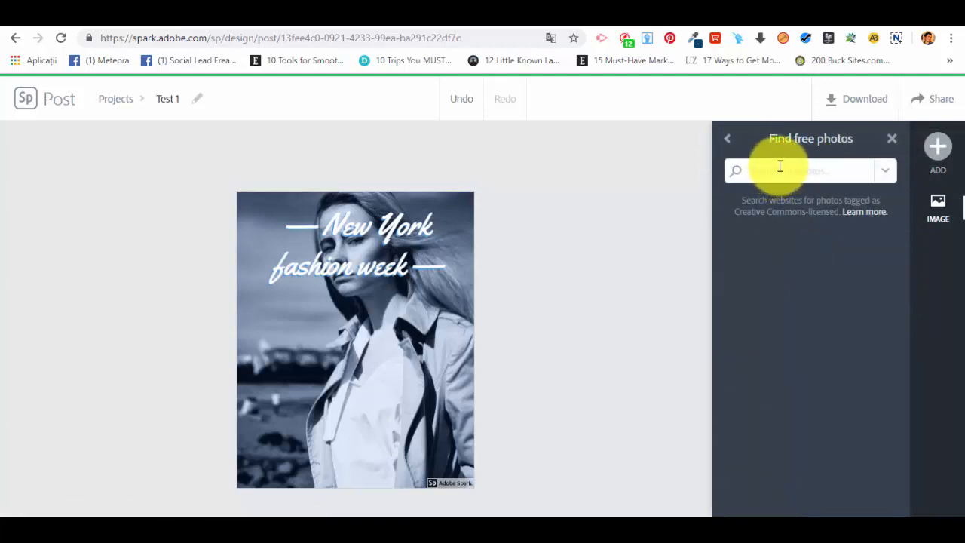
type("office")
key("Return")
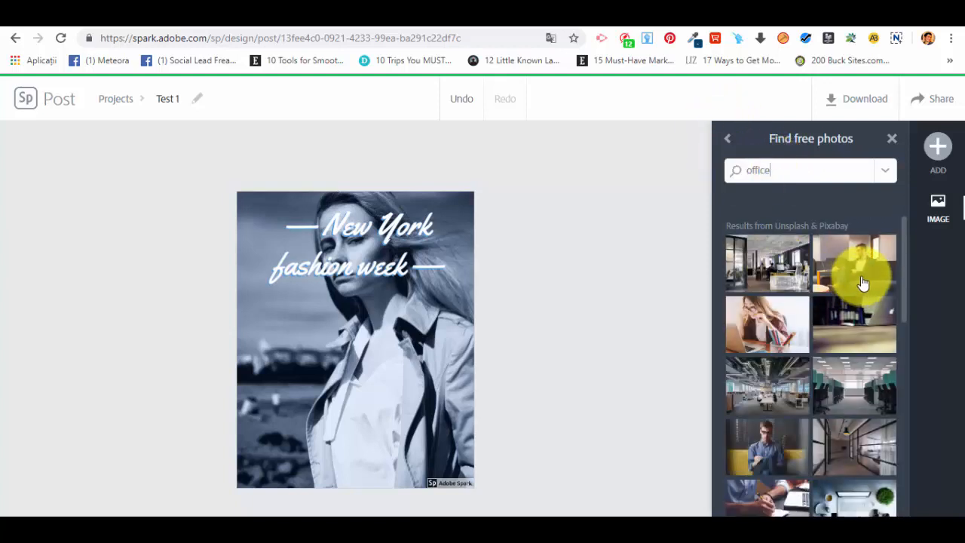
left_click(763, 315)
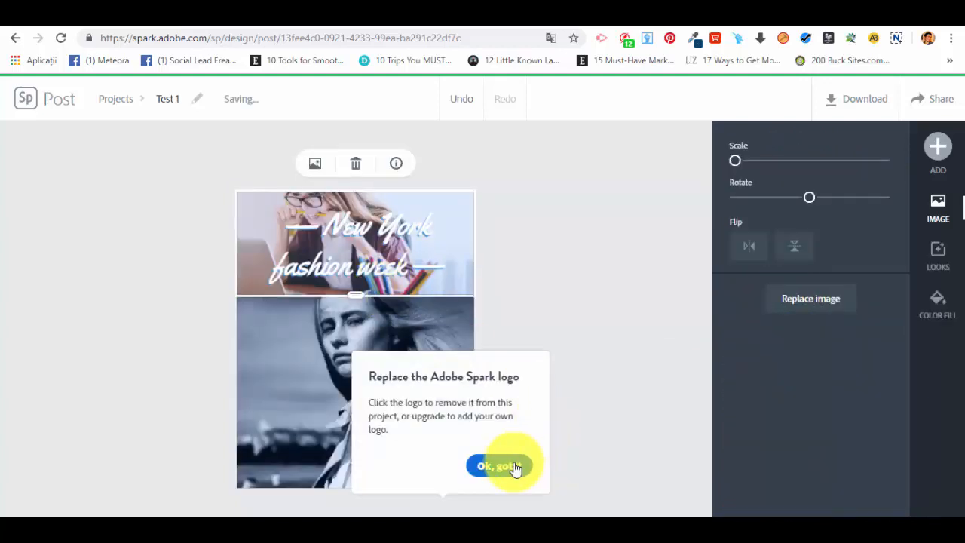
left_click(515, 467)
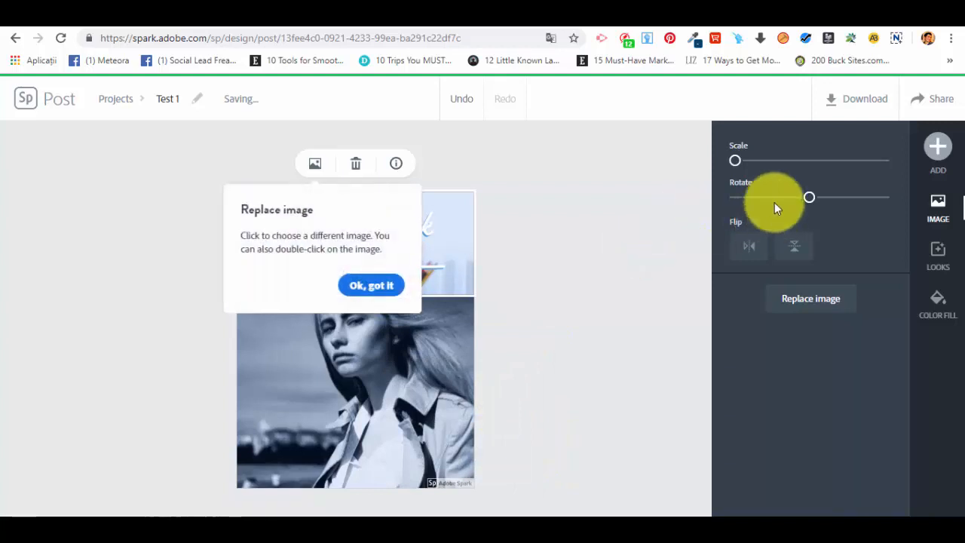
left_click(374, 286)
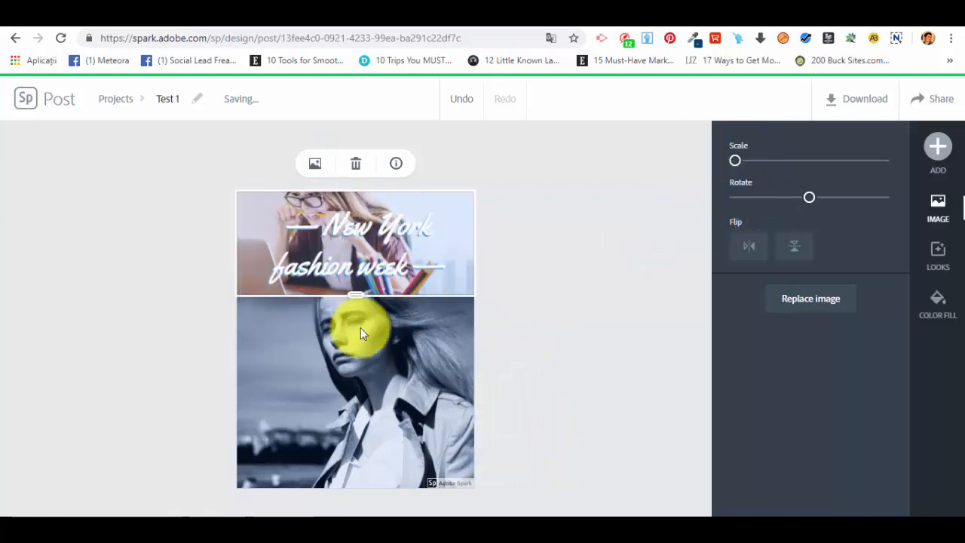
Extend the office photo's frame downward and scale the image down so more of the woman and laptop fits
left_click_drag(360, 300, 370, 333)
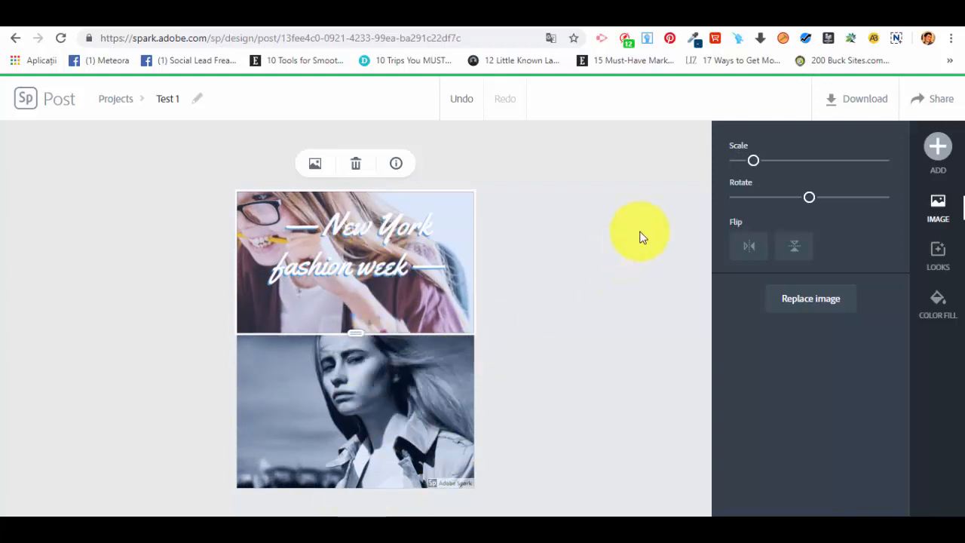
mouse_move(753, 161)
left_mouse_down()
mouse_move(915, 183)
mouse_move(717, 157)
mouse_move(738, 159)
mouse_move(738, 168)
left_mouse_up()
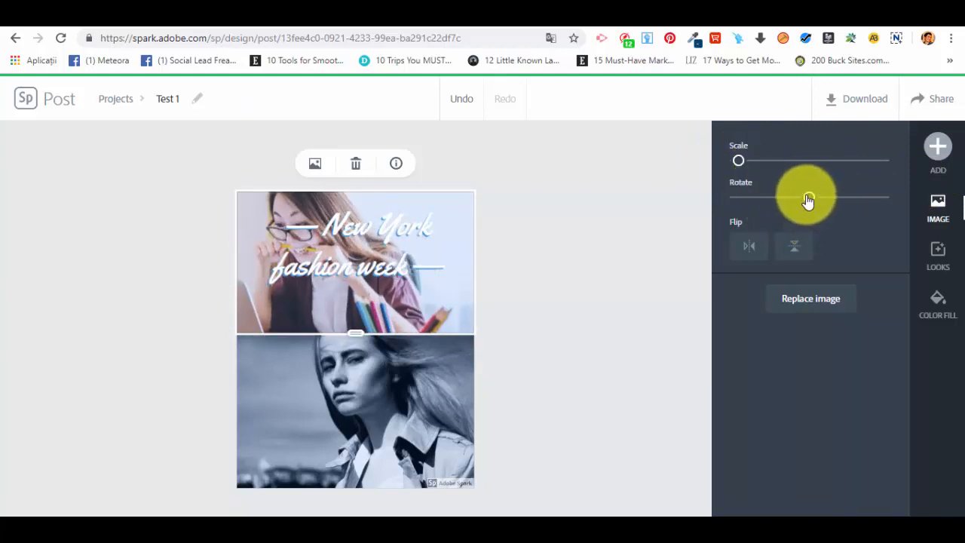
mouse_move(807, 199)
left_mouse_down()
mouse_move(799, 200)
mouse_move(808, 204)
left_mouse_up()
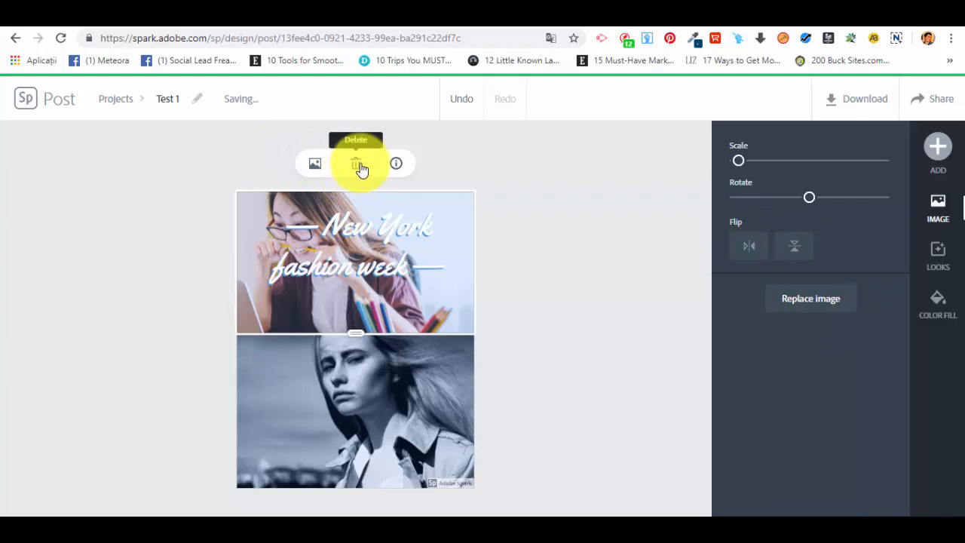
Search the free photos for "Woman black and white" to find a replacement for the fashion photo in the lower frame
left_click(401, 393)
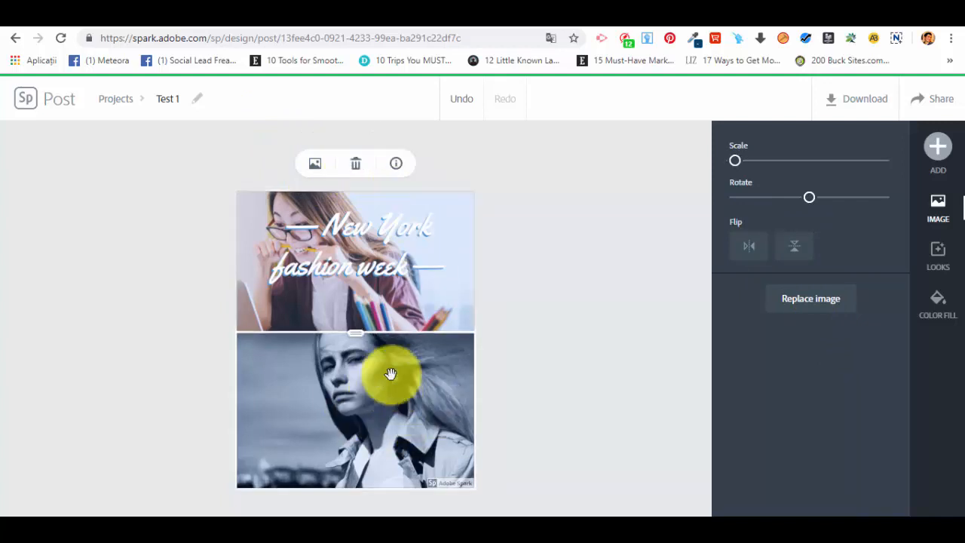
left_click(825, 305)
type("Woman black and white")
key("Return")
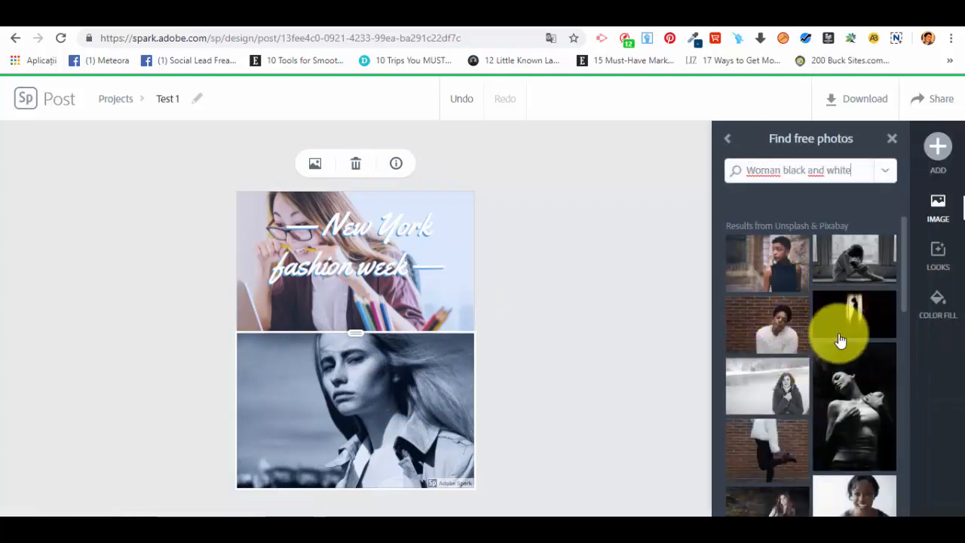
scroll(832, 451, "down", 5)
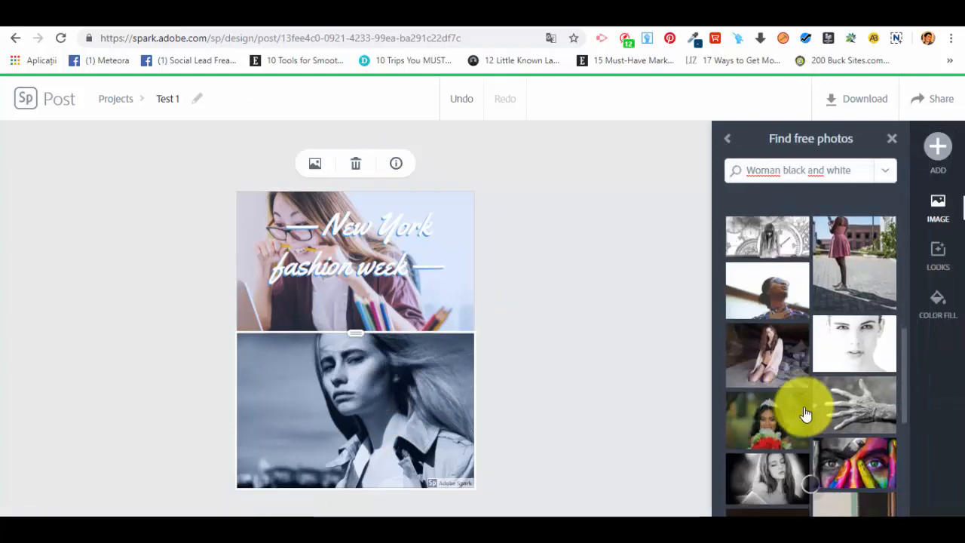
Replace the lower fashion photo with the "office" search photo of the man in a blue shirt on a yellow sofa
left_click(842, 169)
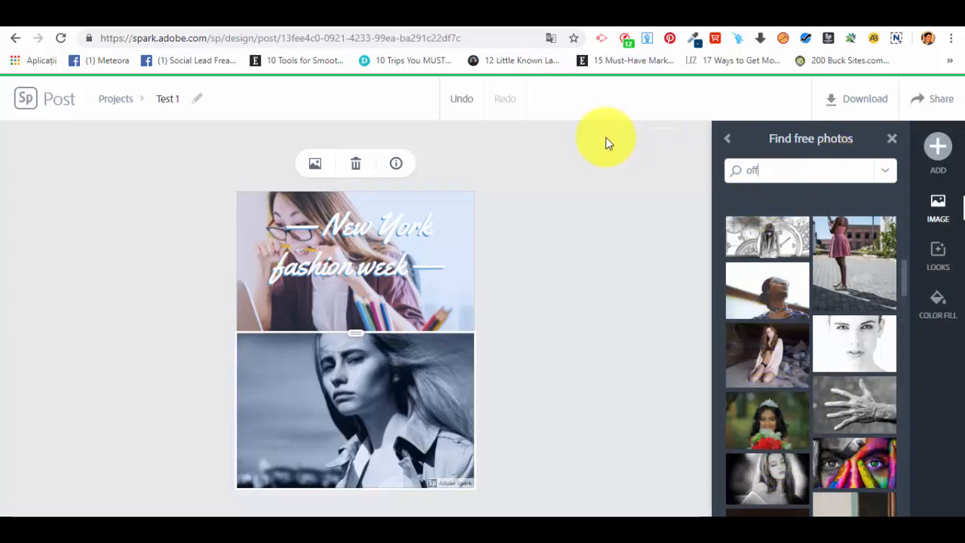
key("Return")
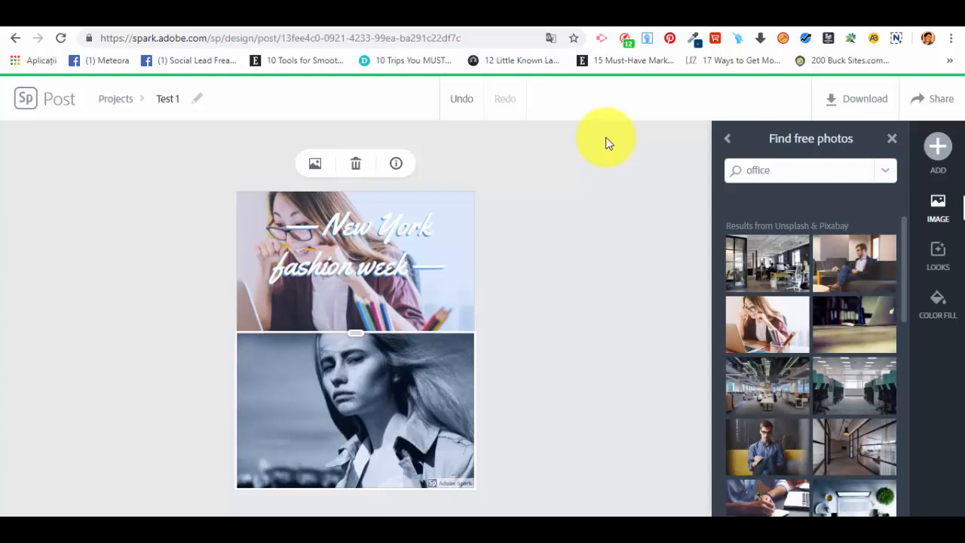
left_click(776, 452)
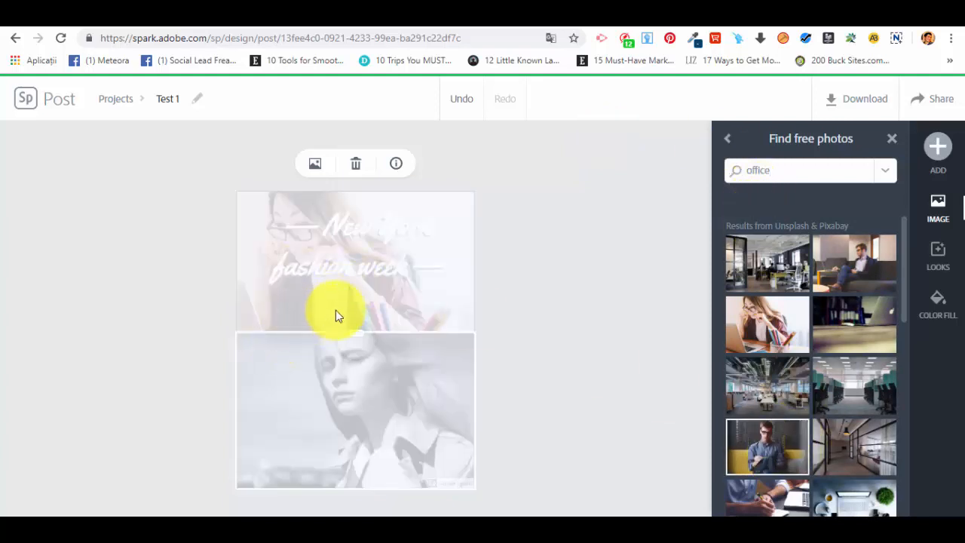
left_click(375, 334)
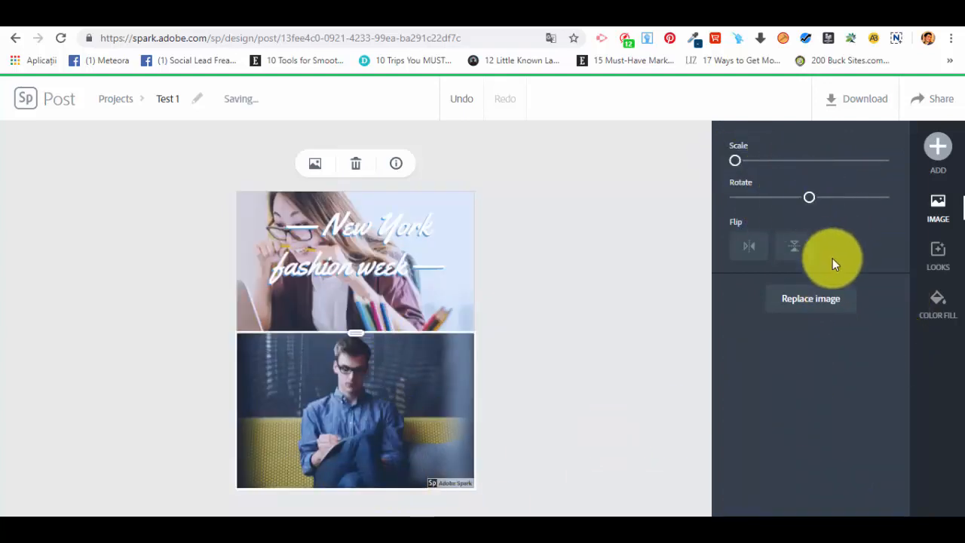
Add a new text reading "Monday" to the post
left_click(937, 147)
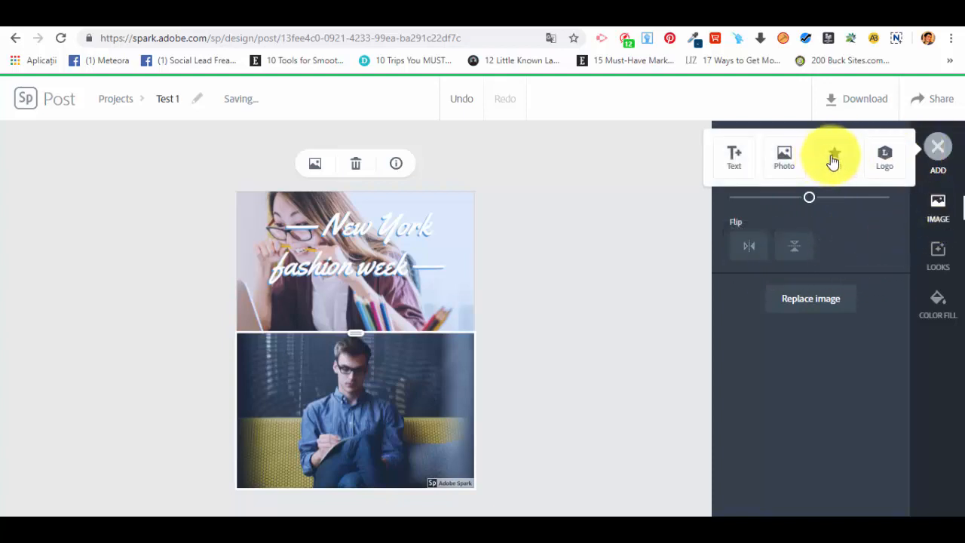
left_click(731, 155)
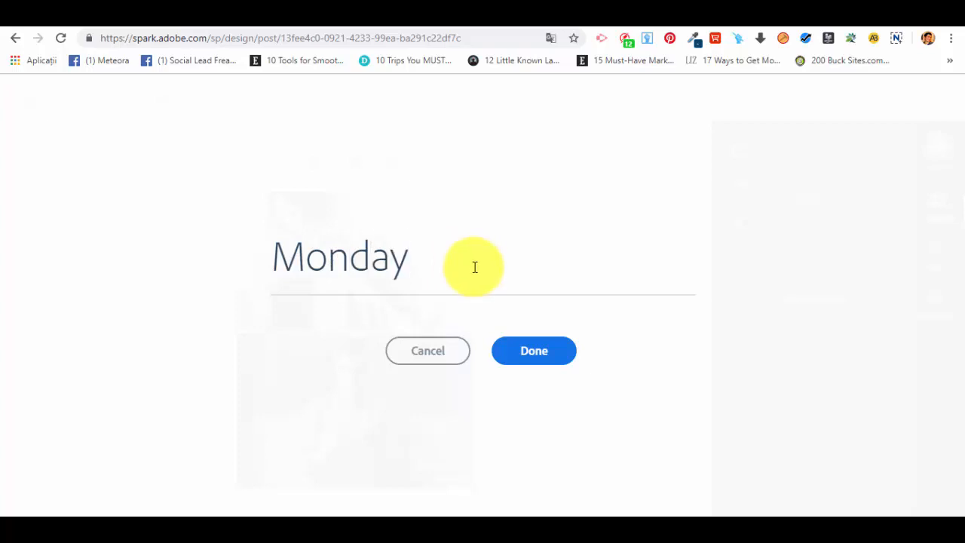
left_click(523, 358)
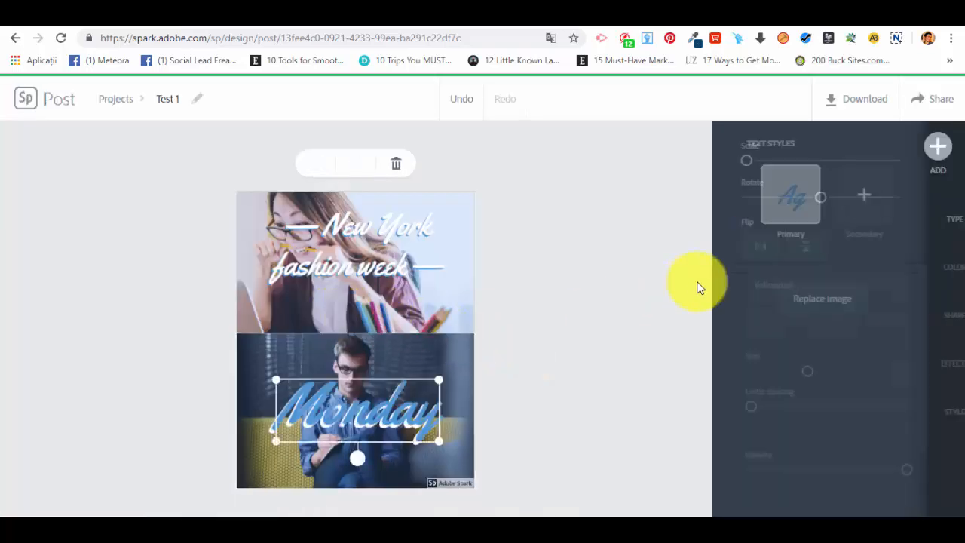
Add a secondary text style to the "Monday" text, return to the primary style and set its size to 238
left_click(824, 355)
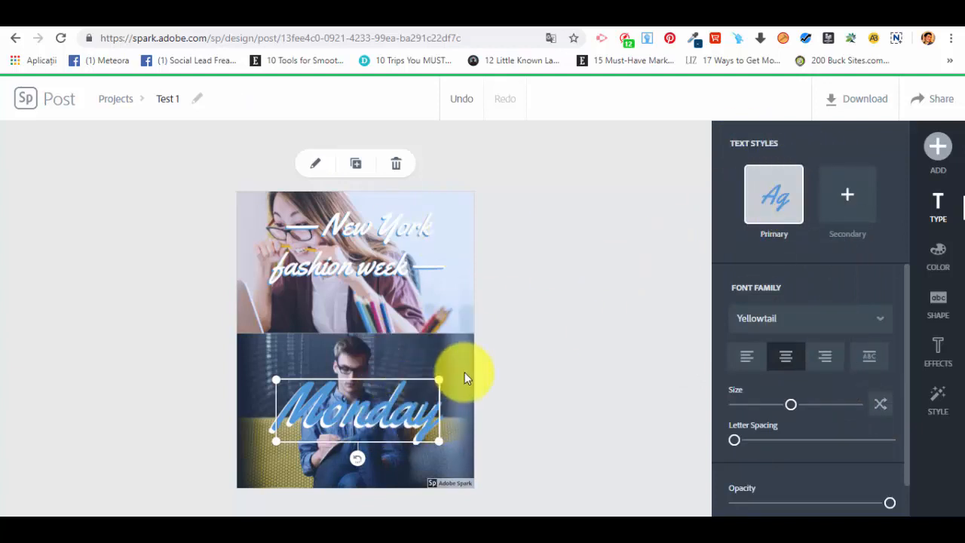
left_click(845, 198)
left_click(767, 189)
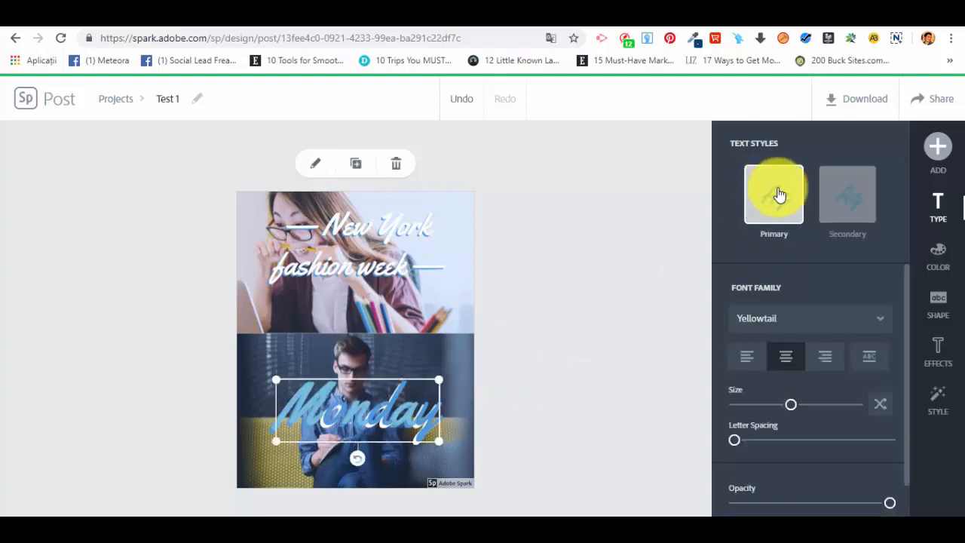
scroll(774, 285, "down", 1)
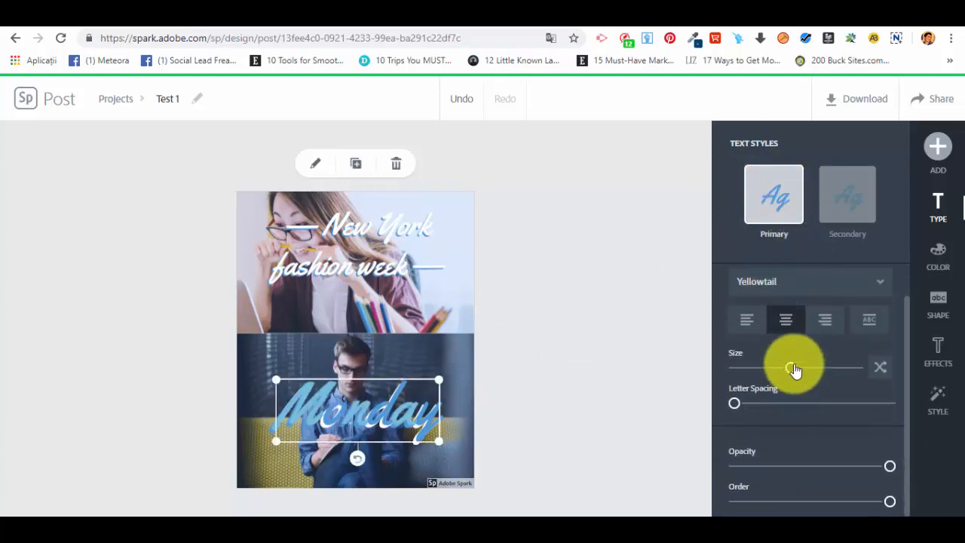
mouse_move(784, 365)
left_mouse_down()
mouse_move(779, 371)
mouse_move(792, 370)
left_mouse_up()
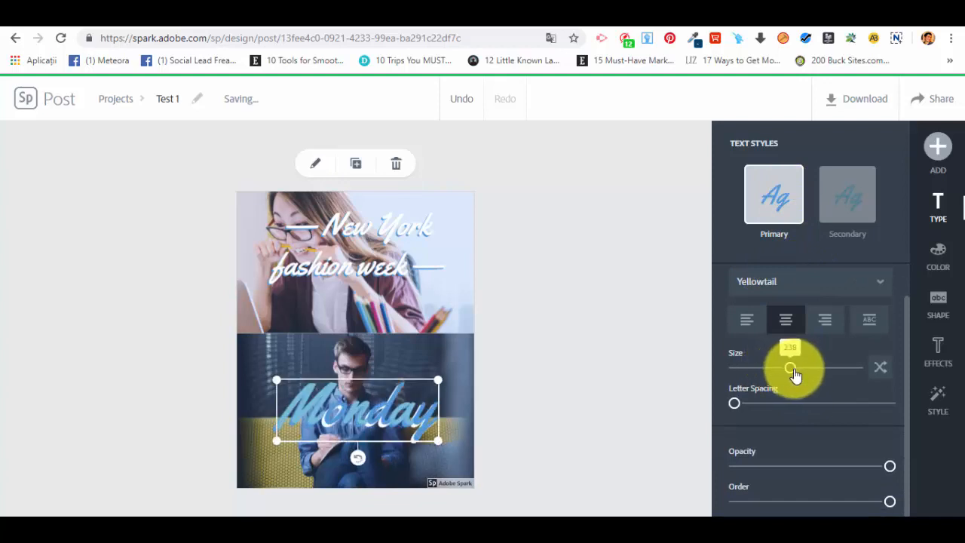
Set the "Monday" text's font to Flood Std Regular and widen its letter spacing slightly
left_click(776, 283)
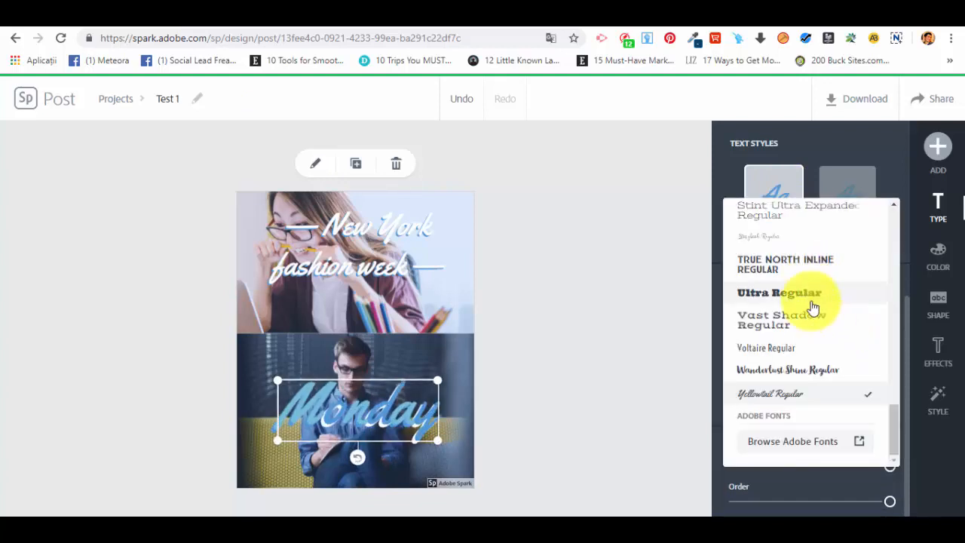
scroll(804, 386, "up", 3)
scroll(805, 361, "up", 10)
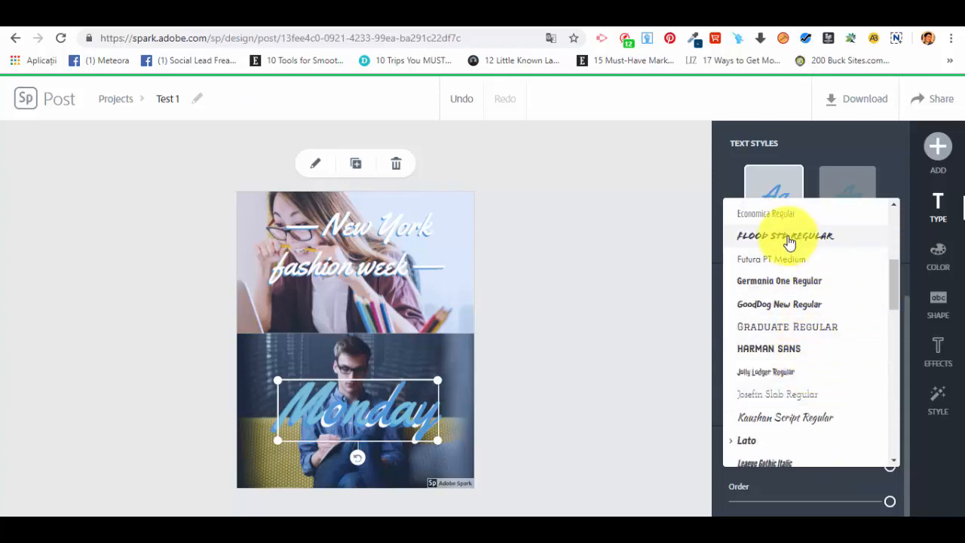
left_click(788, 238)
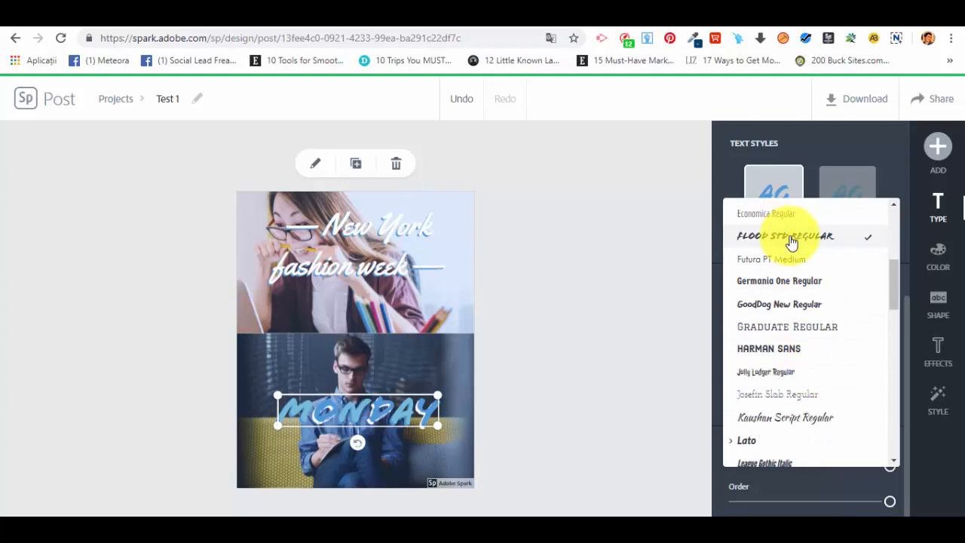
left_click(721, 155)
left_click(784, 320)
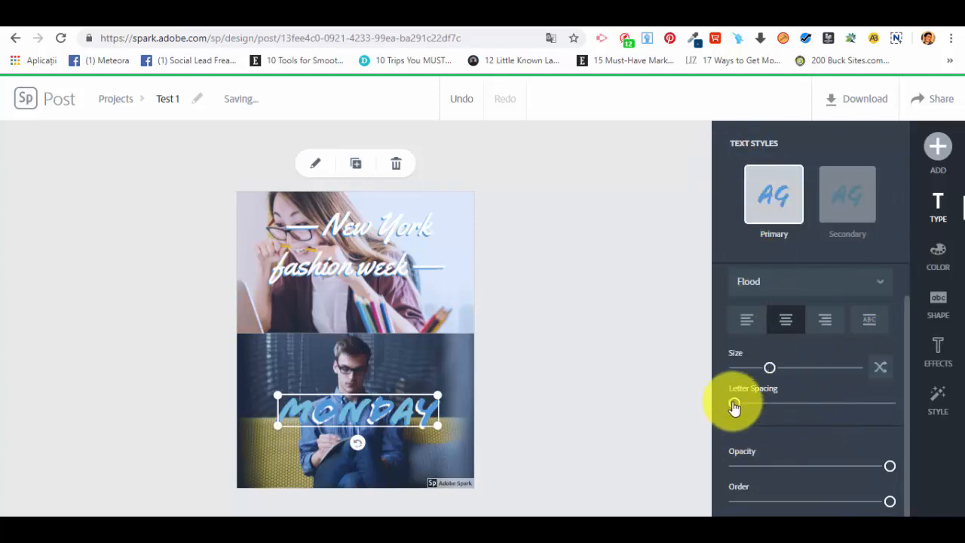
left_click_drag(733, 407, 758, 422)
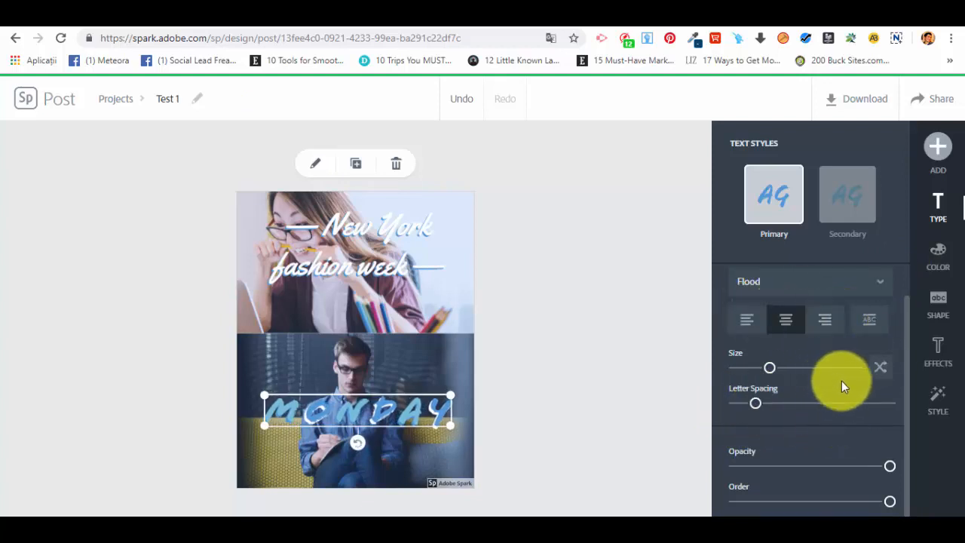
Preview the secondary text style's options, return to the primary style and try the "Monday" text's opacity setting
scroll(851, 317, "up", 1)
left_click(839, 209)
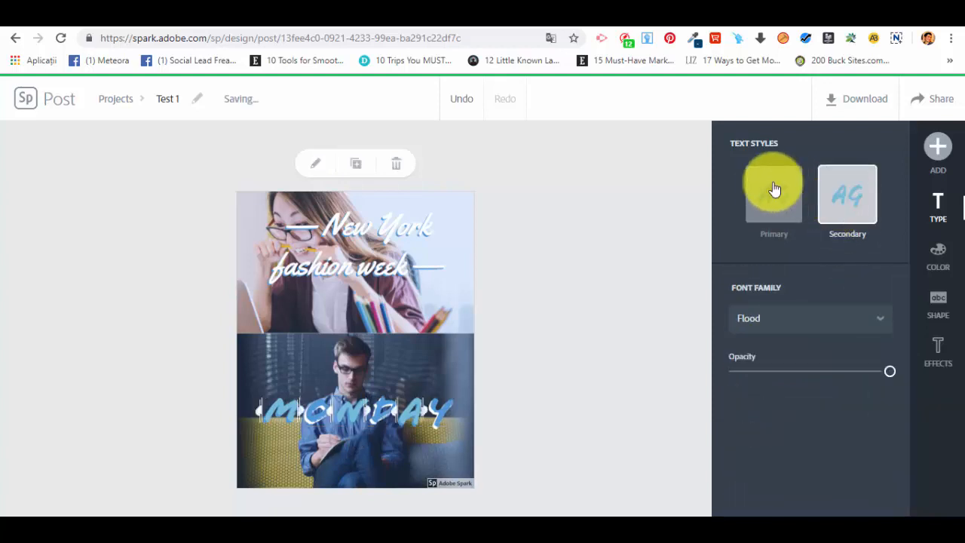
left_click(786, 194)
scroll(814, 374, "down", 1)
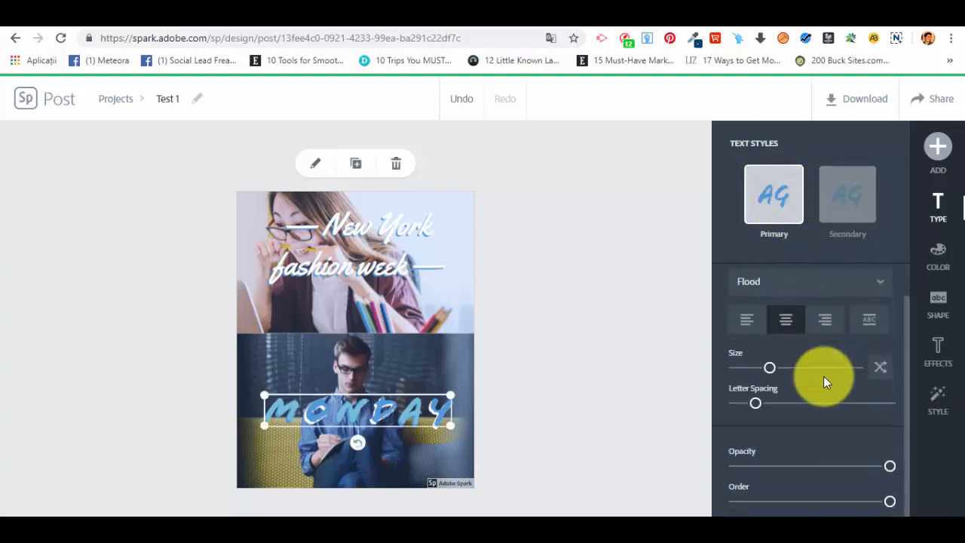
left_click_drag(889, 467, 907, 503)
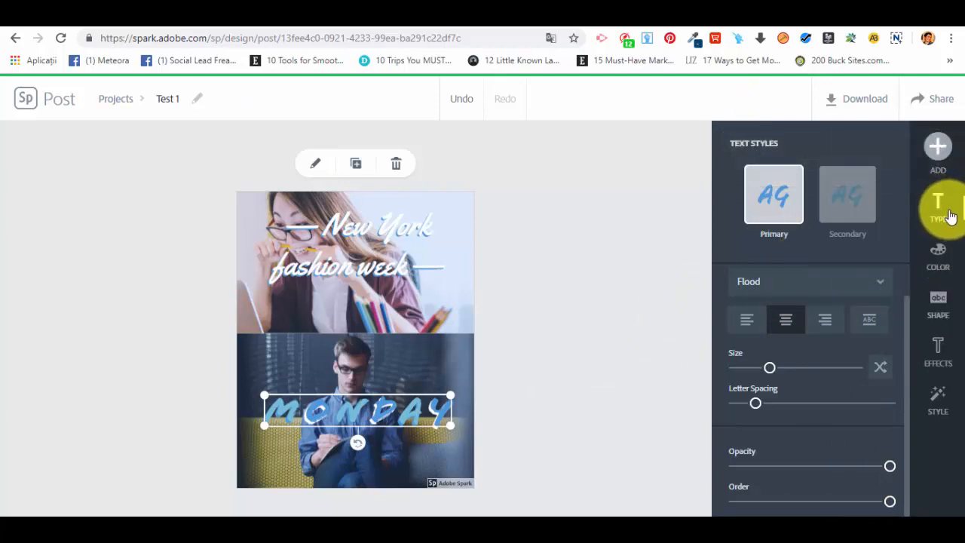
Put the rectangular backing shape with side lines behind the "Monday" text, dismissing the tip about backing shapes
left_click(953, 300)
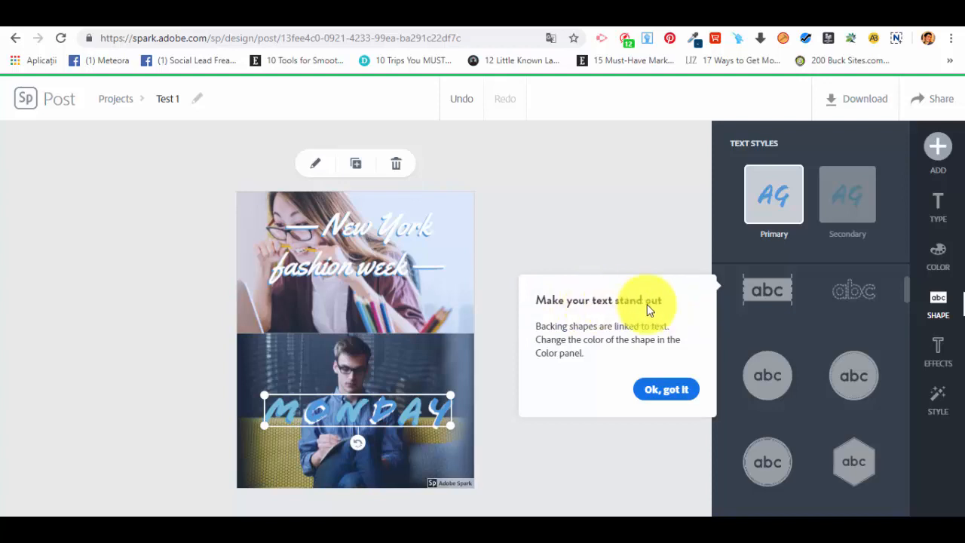
left_click(681, 390)
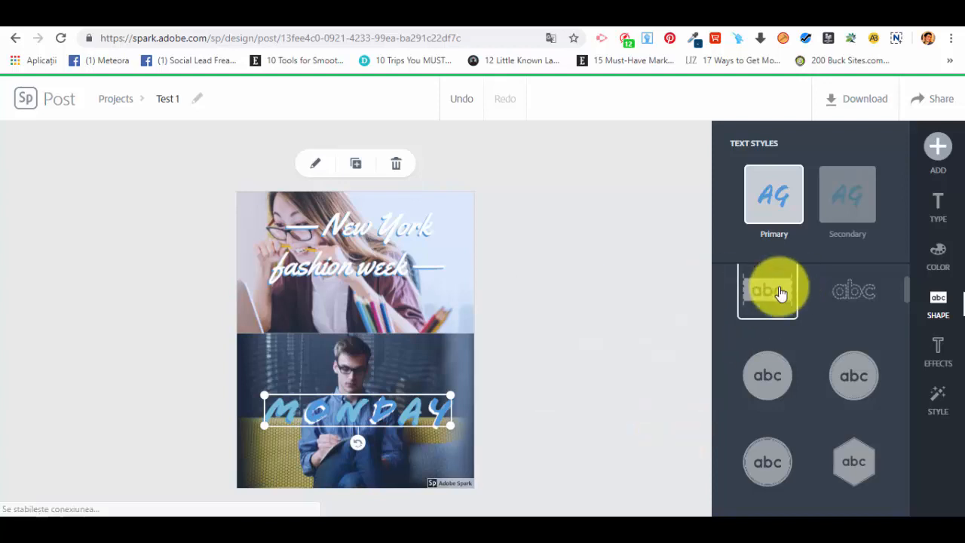
left_click(768, 285)
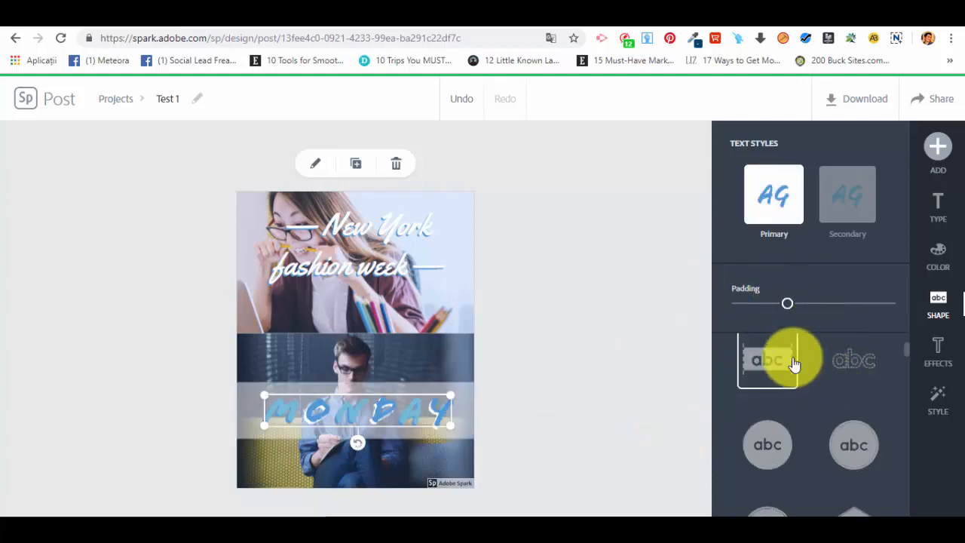
Try the letter outline, plain circle, dotted circle, diamond and rounded-rectangle backing shapes behind the "Monday" text
left_click(861, 362)
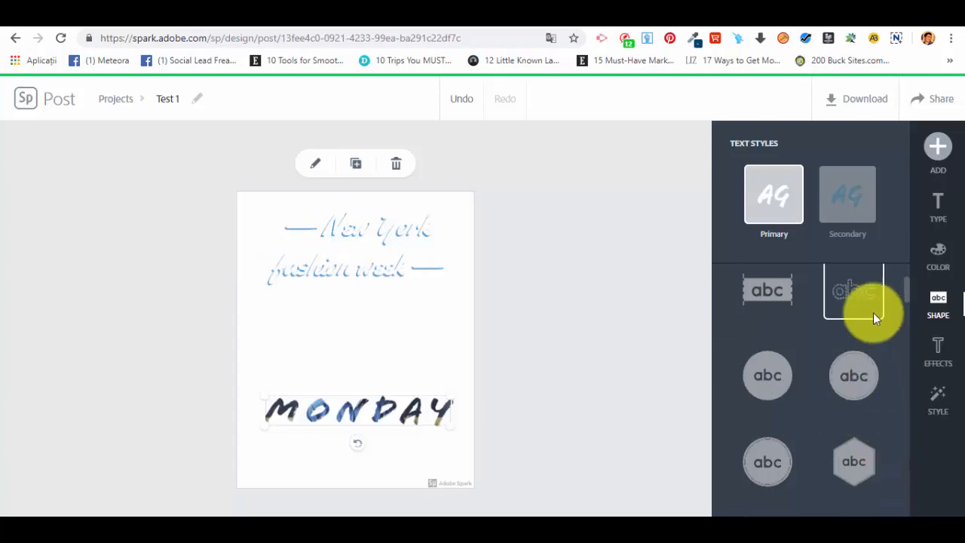
left_click(773, 296)
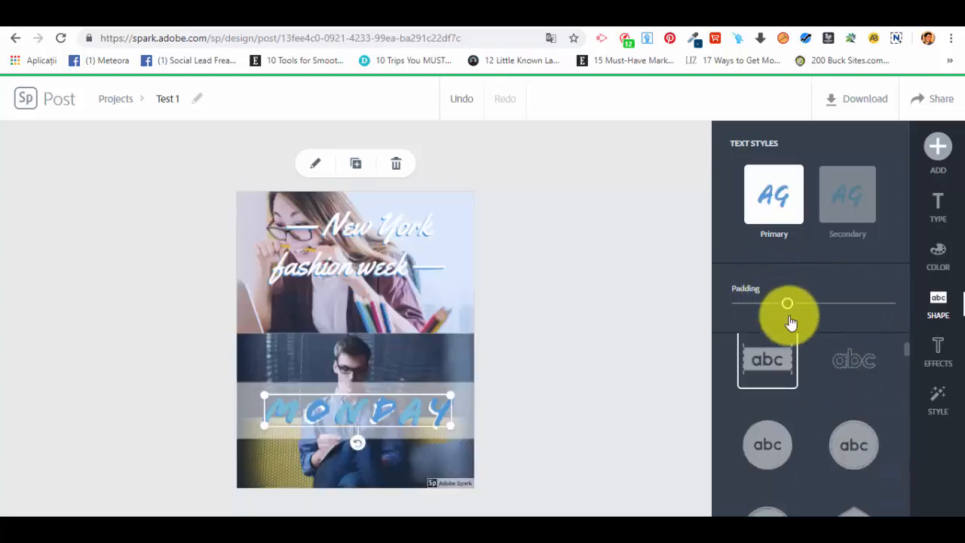
scroll(798, 422, "down", 1)
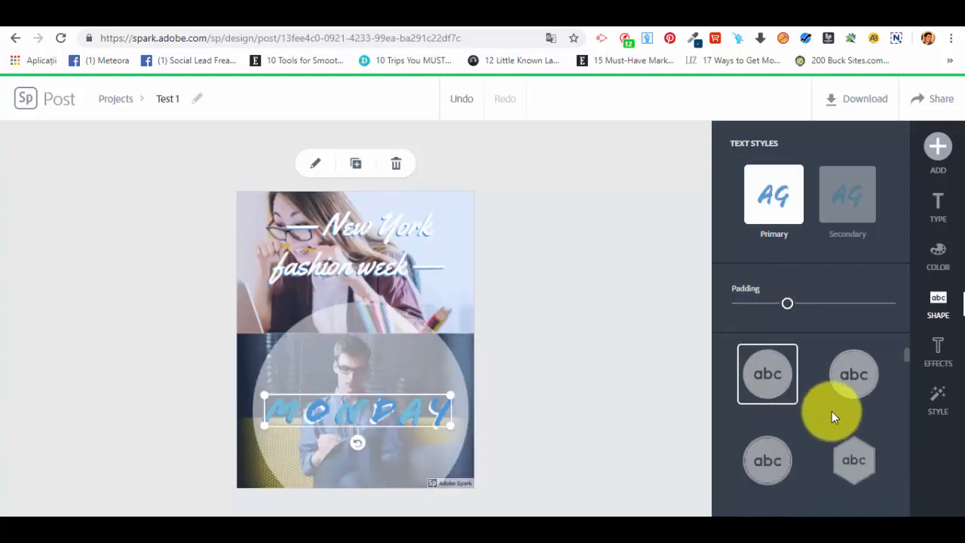
left_click(867, 380)
scroll(801, 415, "down", 2)
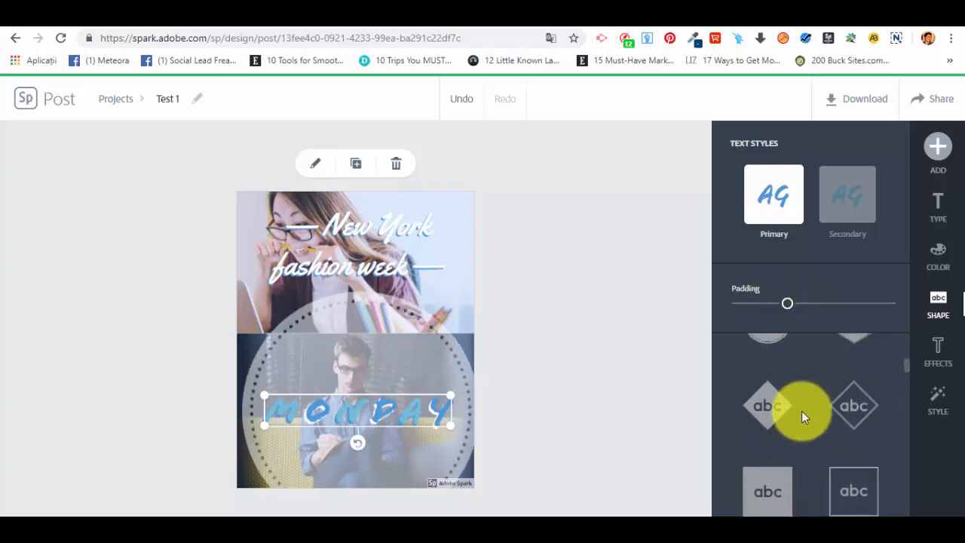
left_click(779, 413)
scroll(803, 398, "down", 2)
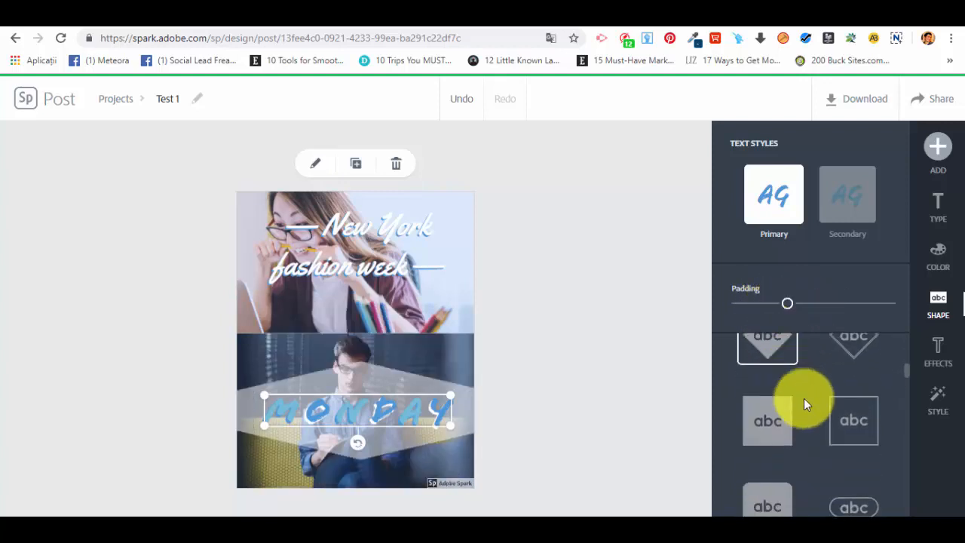
left_click(769, 374)
scroll(812, 422, "down", 2)
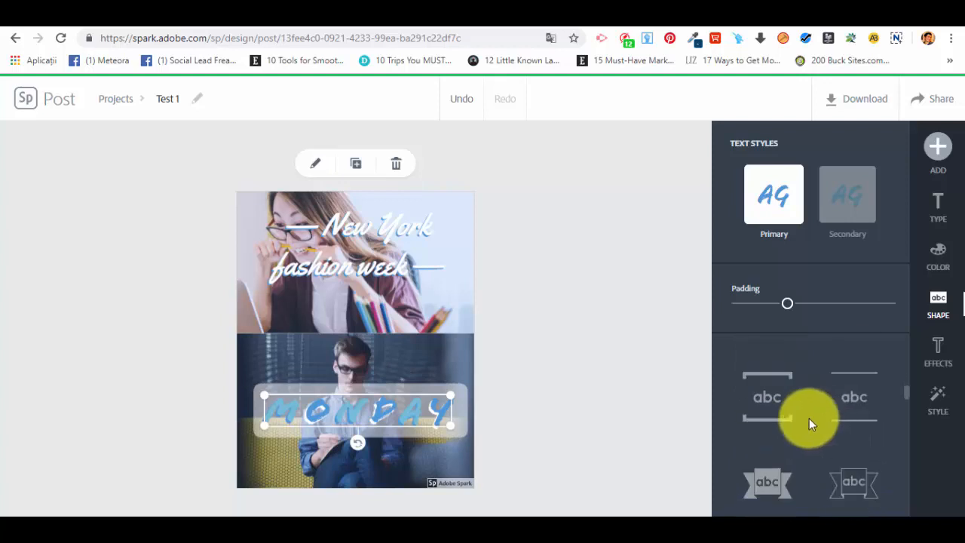
Put the folded ribbon banner behind the "Monday" text with padding 0.00, then preview the secondary text style and return to the primary
left_click(788, 441)
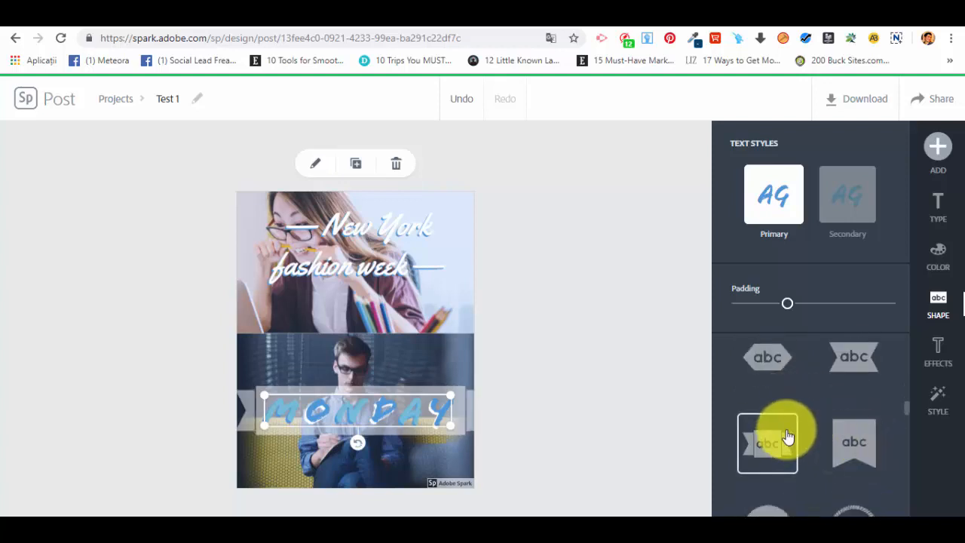
left_click_drag(788, 307, 742, 305)
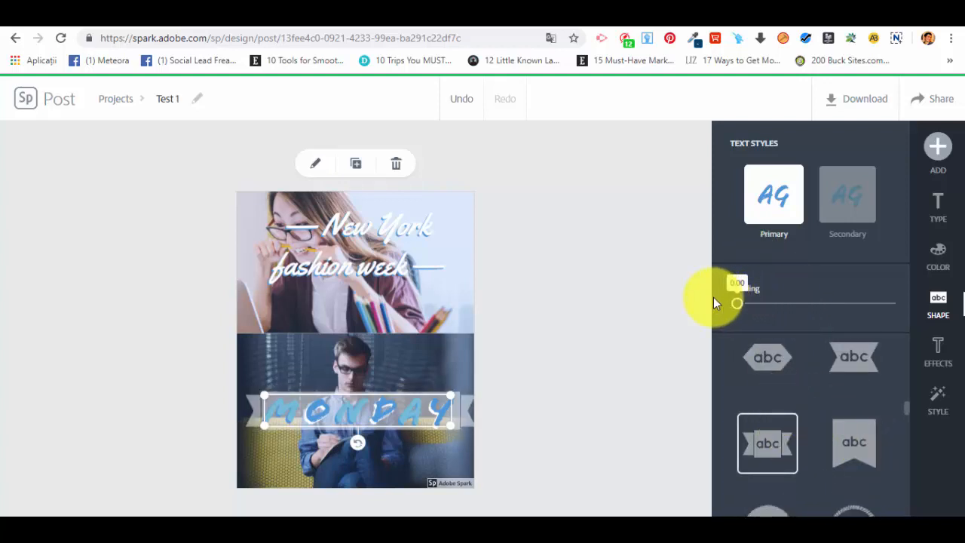
left_click(839, 198)
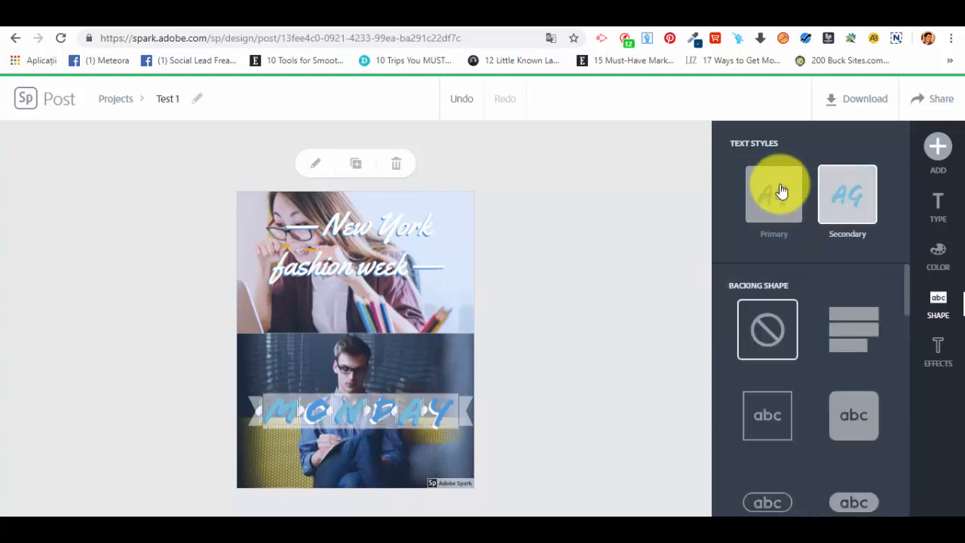
left_click(778, 192)
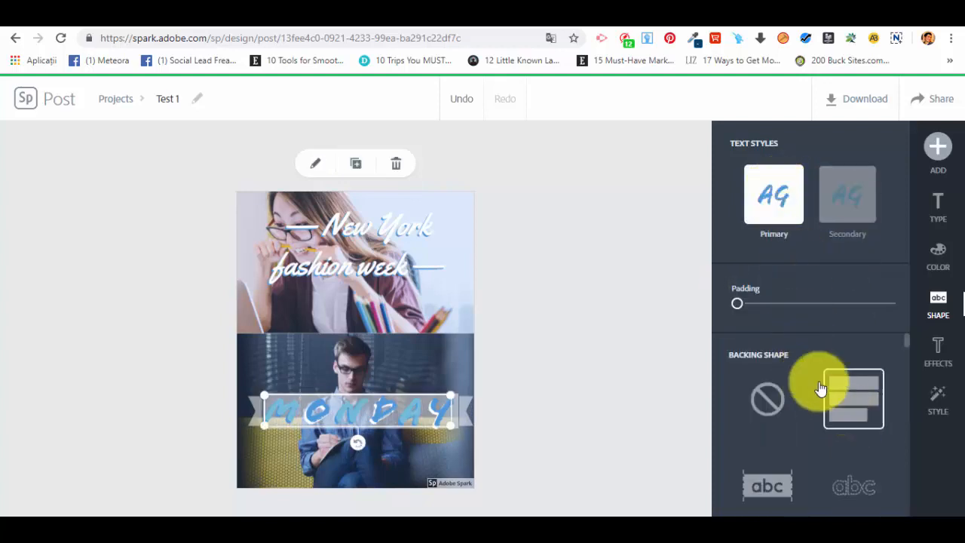
Browse more backing shapes, trying the Facebook icon, wreath and circle behind "Monday", and return to the folded ribbon banner
scroll(860, 395, "down", 10)
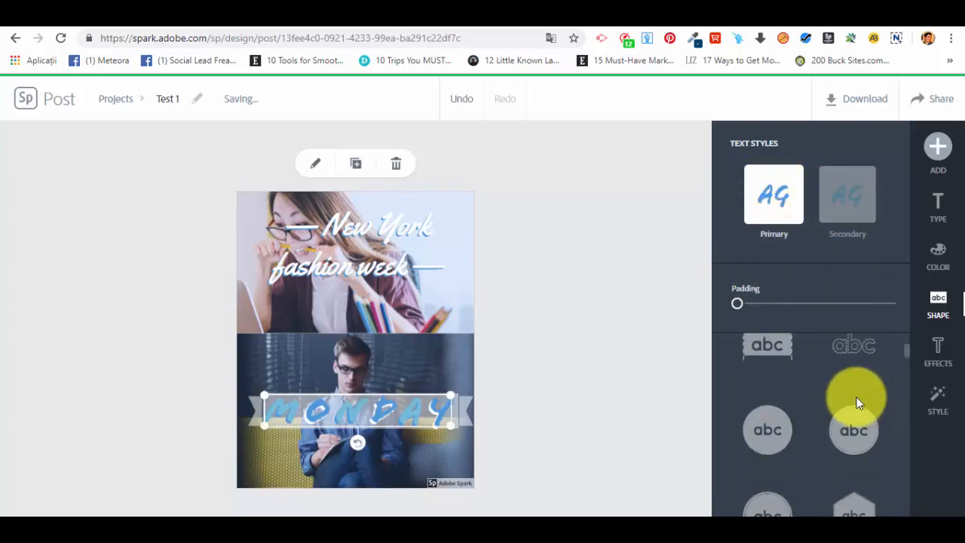
scroll(844, 416, "down", 10)
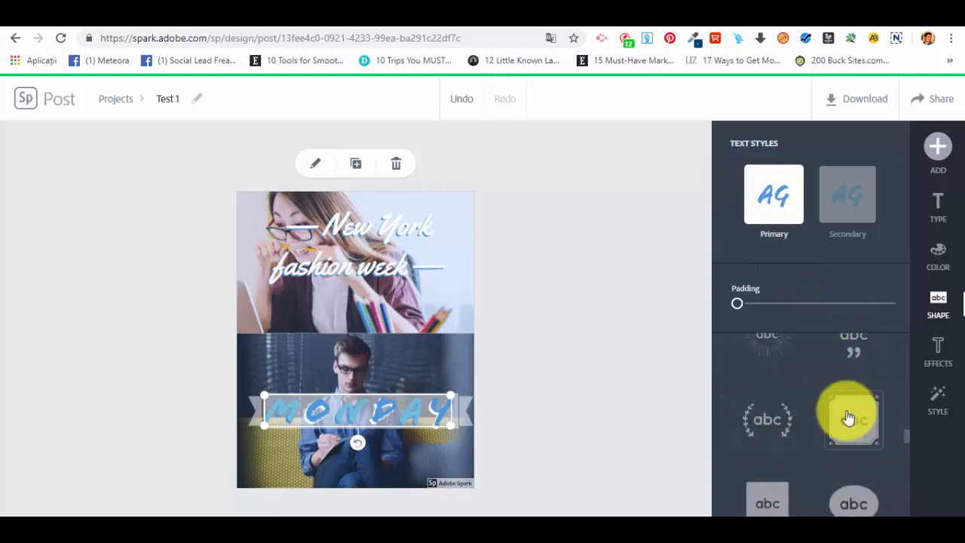
scroll(851, 422, "up", 2)
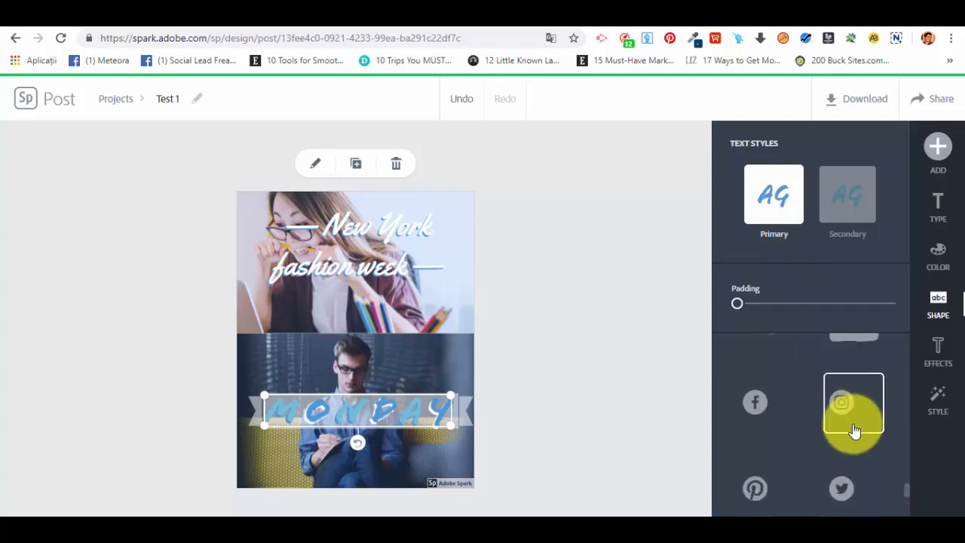
left_click(768, 406)
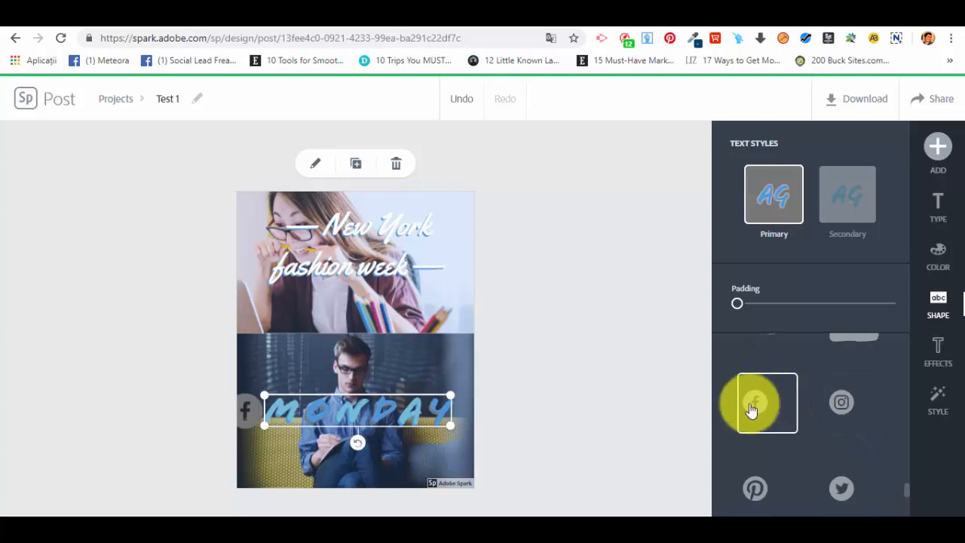
scroll(765, 370, "up", 1)
scroll(761, 367, "up", 3)
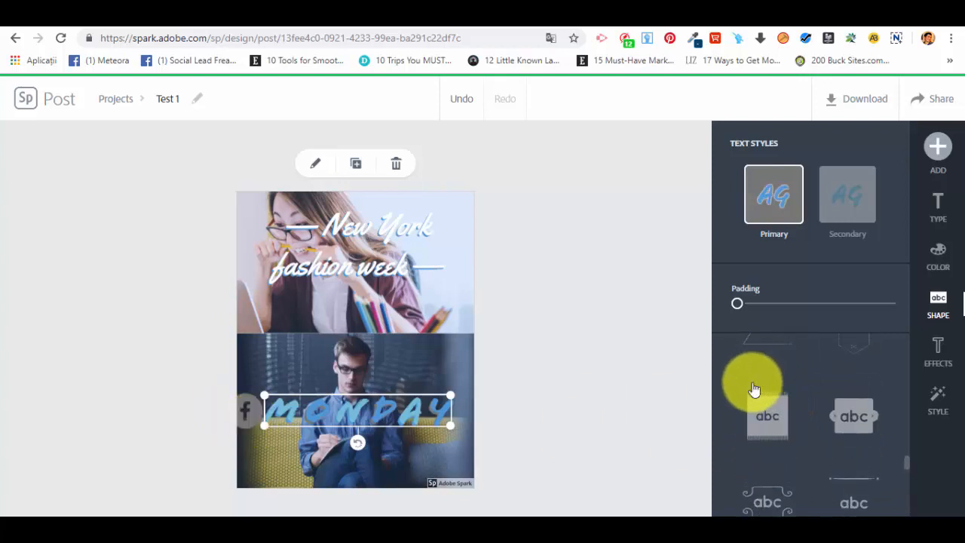
scroll(825, 478, "up", 2)
scroll(799, 439, "up", 4)
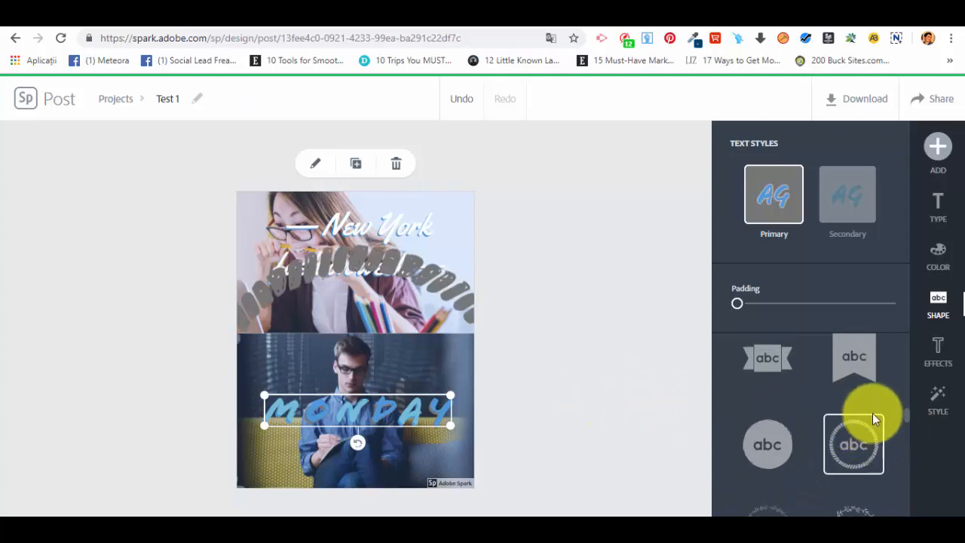
left_click(767, 443)
scroll(856, 380, "up", 2)
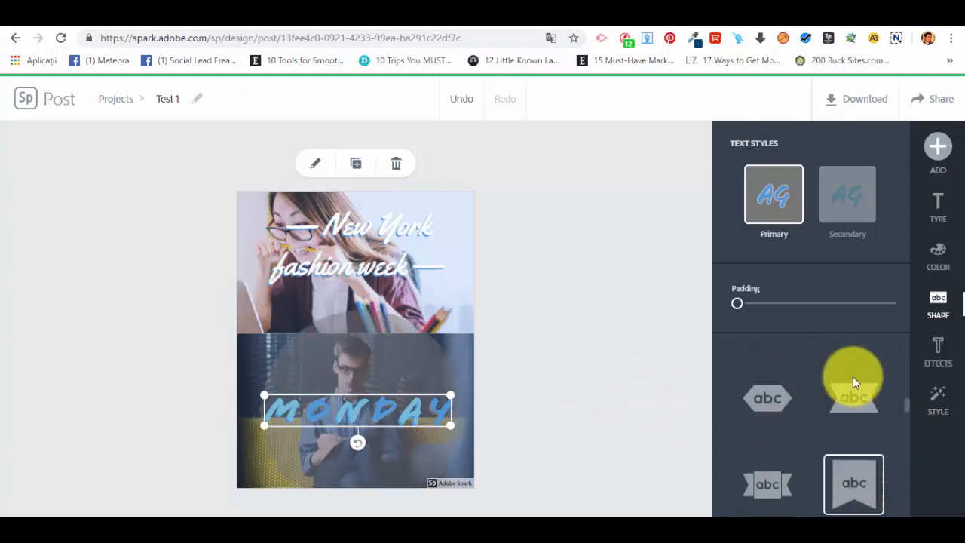
left_click(768, 493)
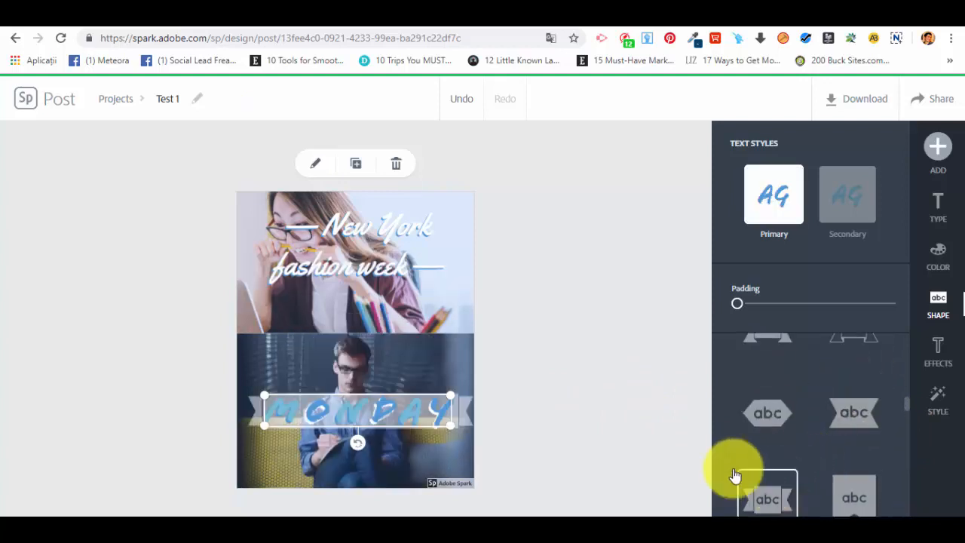
Try the Outline and Cutout text effects on the "Monday" text
left_click(949, 357)
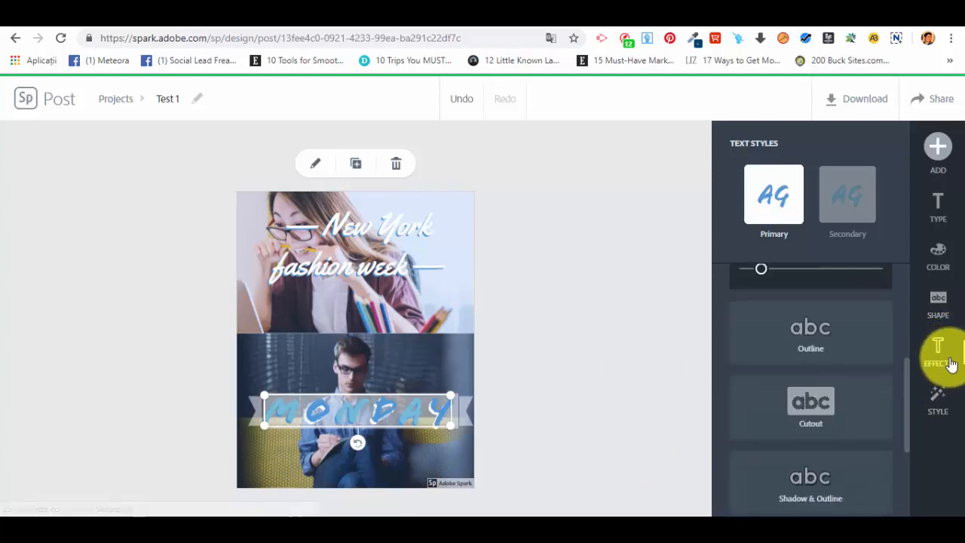
scroll(901, 362, "up", 5)
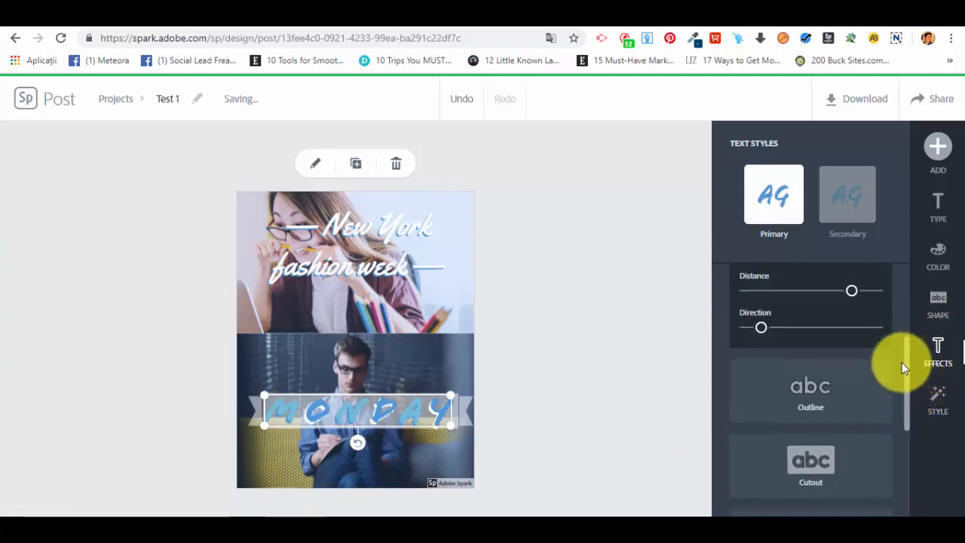
scroll(878, 362, "down", 3)
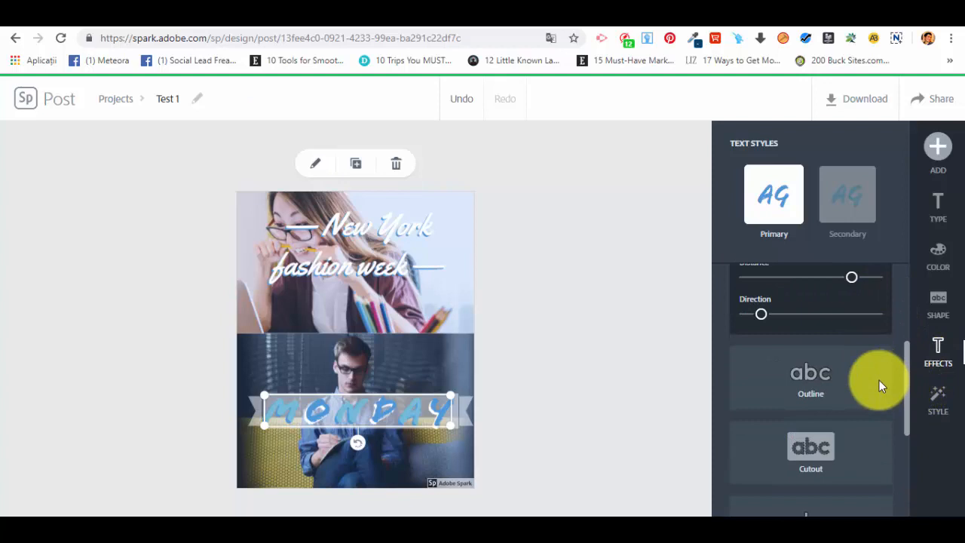
left_click(805, 371)
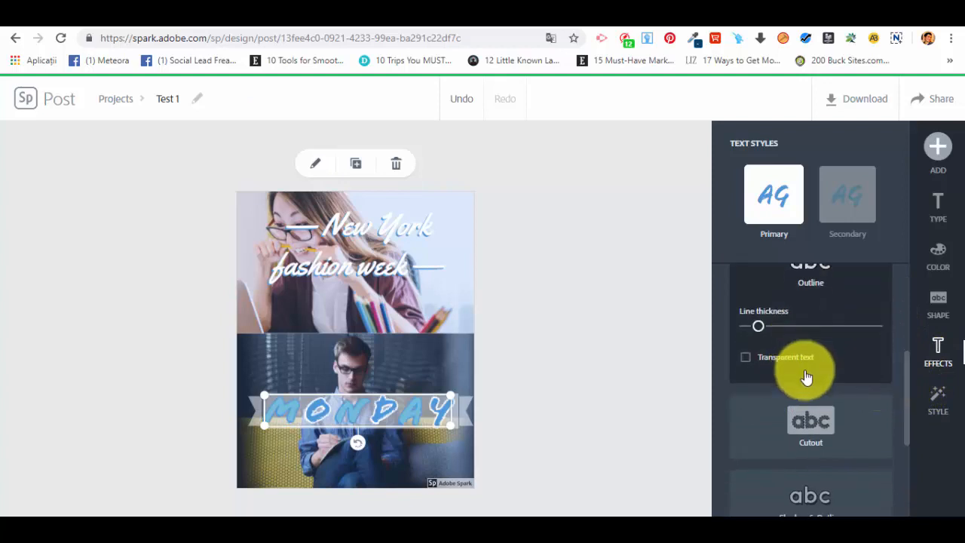
left_click(835, 426)
scroll(833, 431, "down", 3)
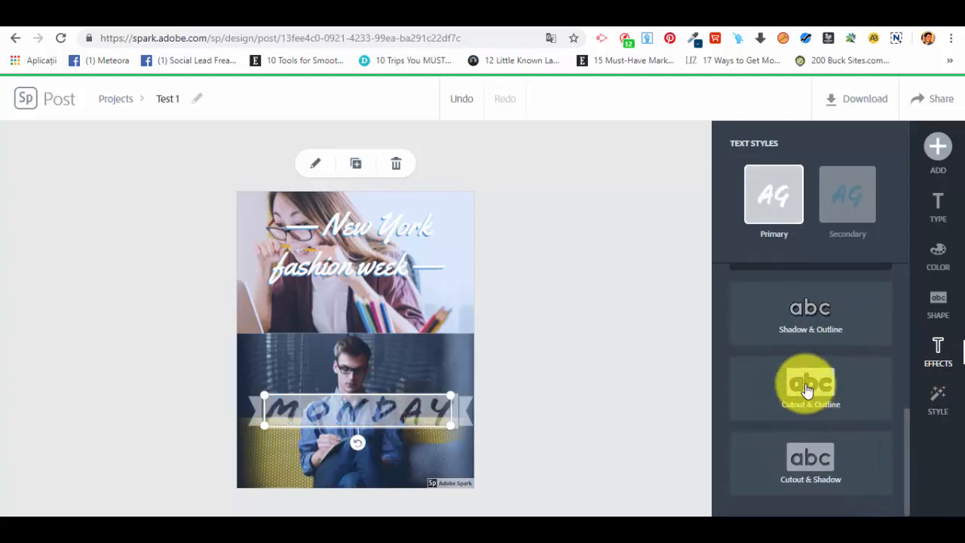
Apply the Cutout & Outline effect to the "Monday" text and increase its line thickness slightly
left_click(810, 386)
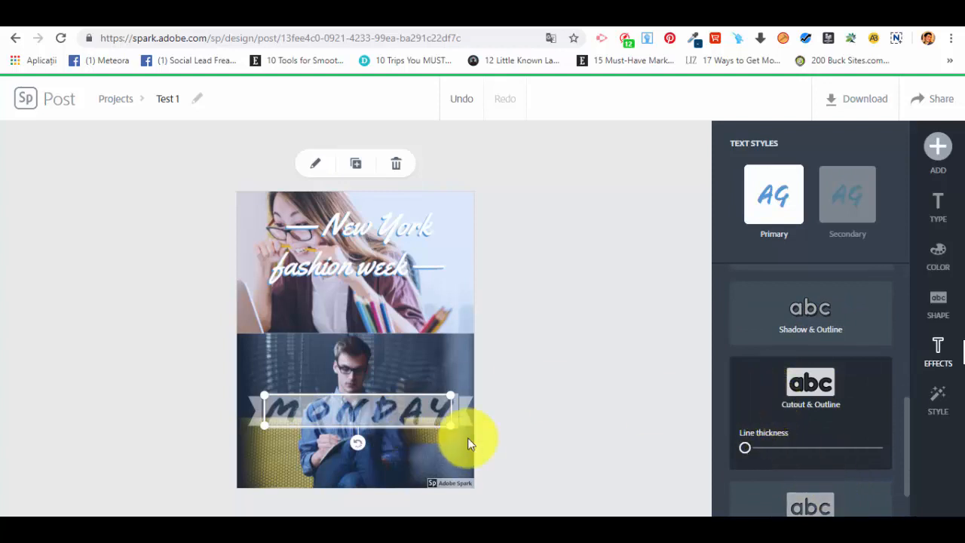
scroll(771, 422, "down", 1)
left_click_drag(746, 399, 767, 403)
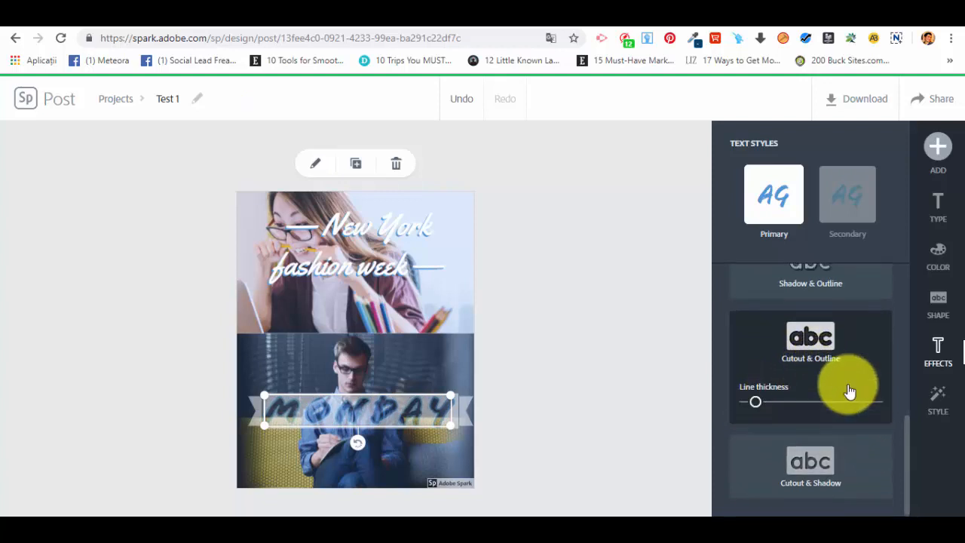
Cycle through the style suggestions for "Monday" until it has a bold mixed-case font on a plain rectangular backing
scroll(836, 373, "up", 10)
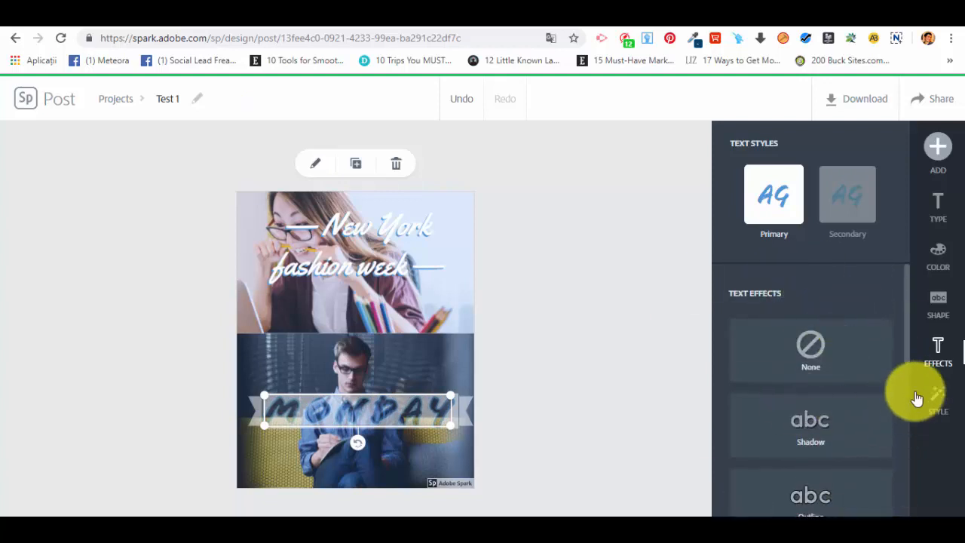
left_click(938, 399)
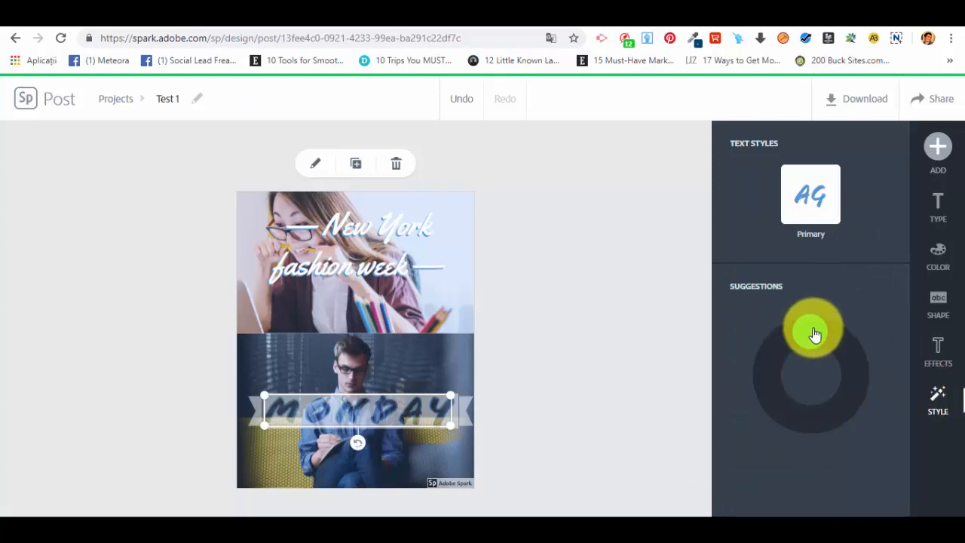
left_click_drag(811, 327, 791, 380)
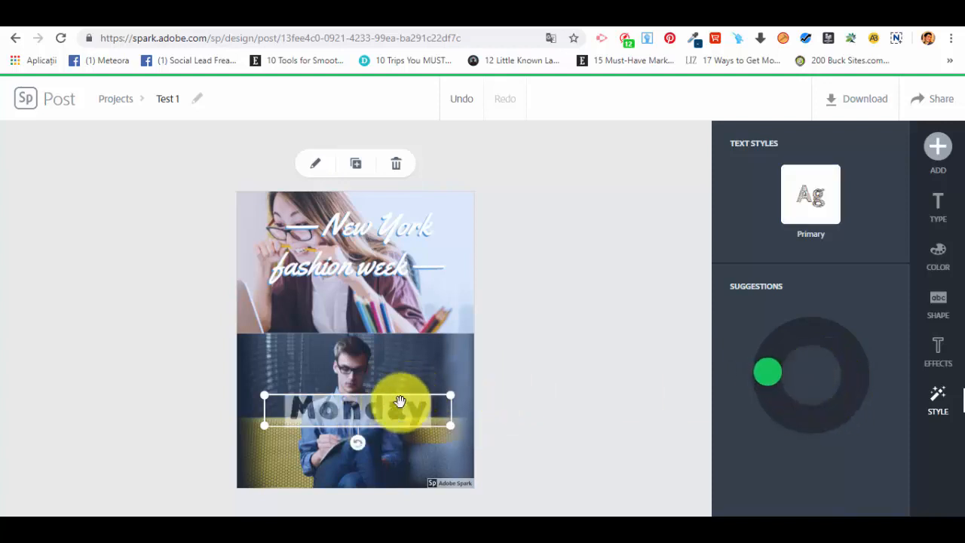
Review the text effects offered for "Monday", preview the secondary text style and return to the primary style
left_click(937, 349)
scroll(810, 377, "down", 2)
left_click(766, 375)
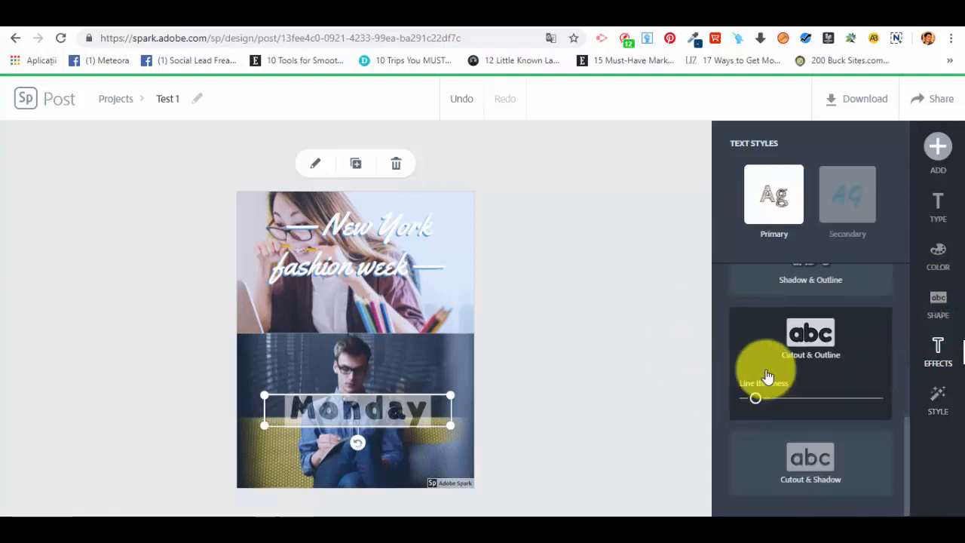
scroll(835, 335, "up", 2)
left_click(832, 202)
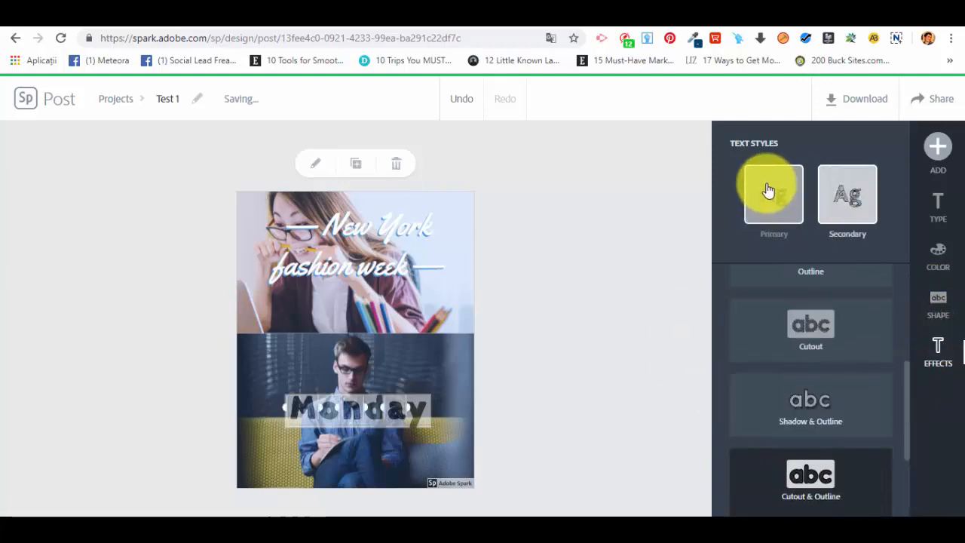
left_click(767, 190)
scroll(859, 351, "up", 3)
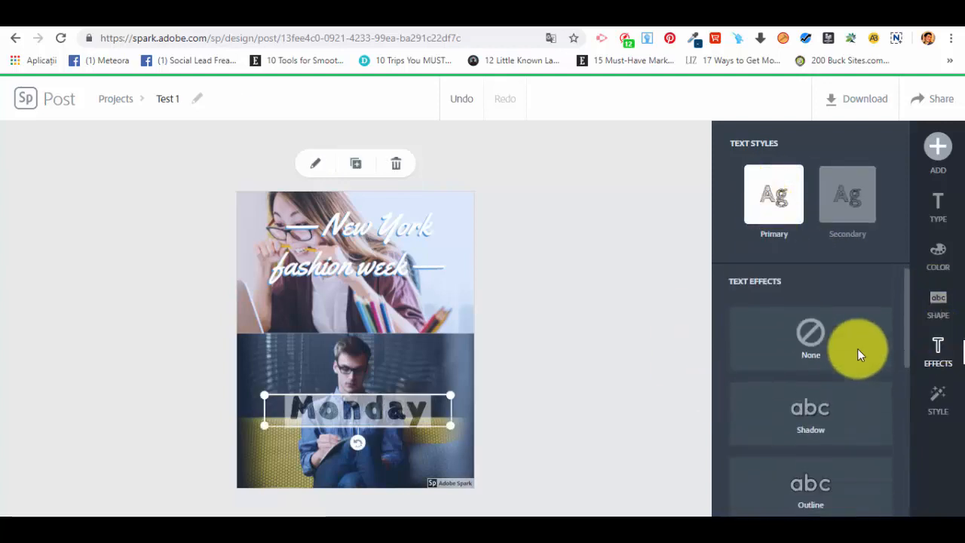
Try the suggested gold and light blue and the tan and white color pairs on "Monday", settling on light blue and white
left_click(938, 248)
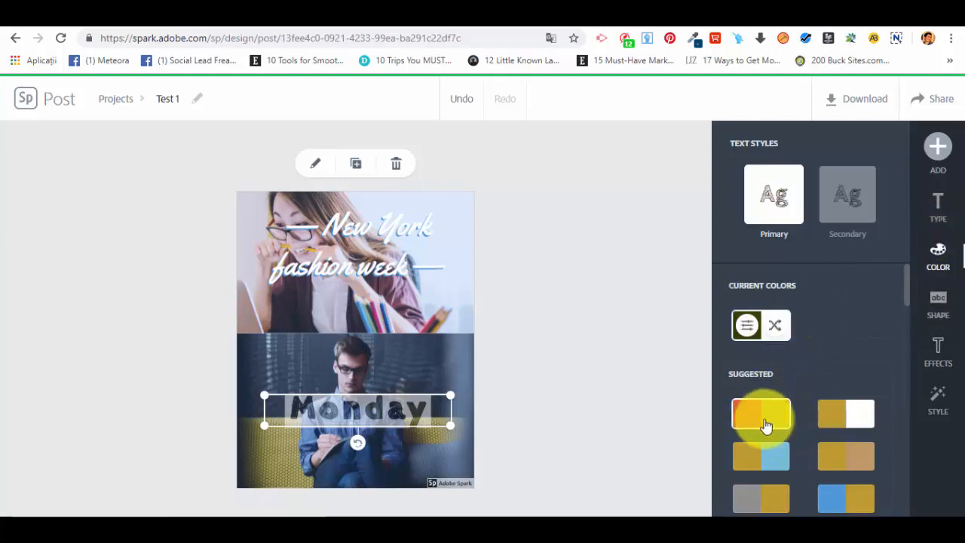
left_click(773, 456)
scroll(764, 424, "down", 2)
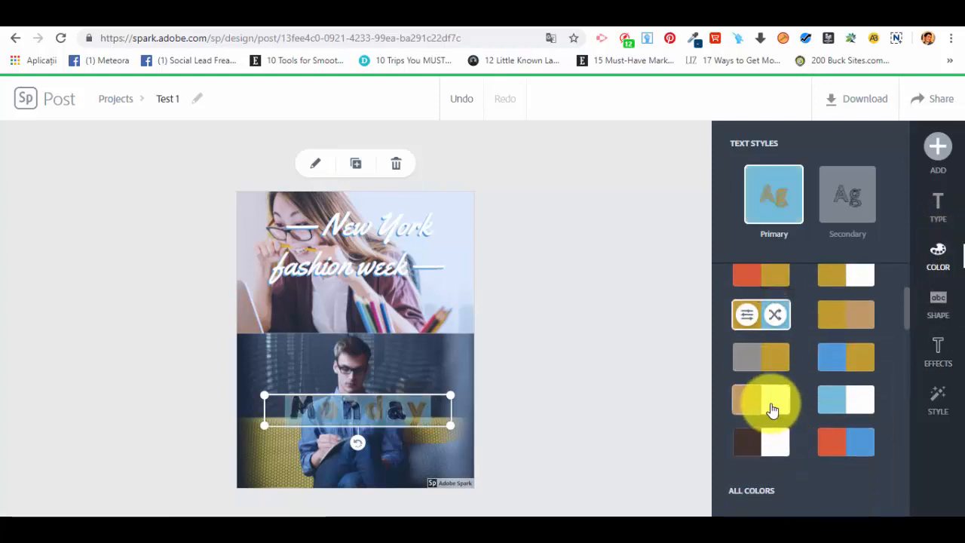
left_click(772, 409)
left_click(856, 399)
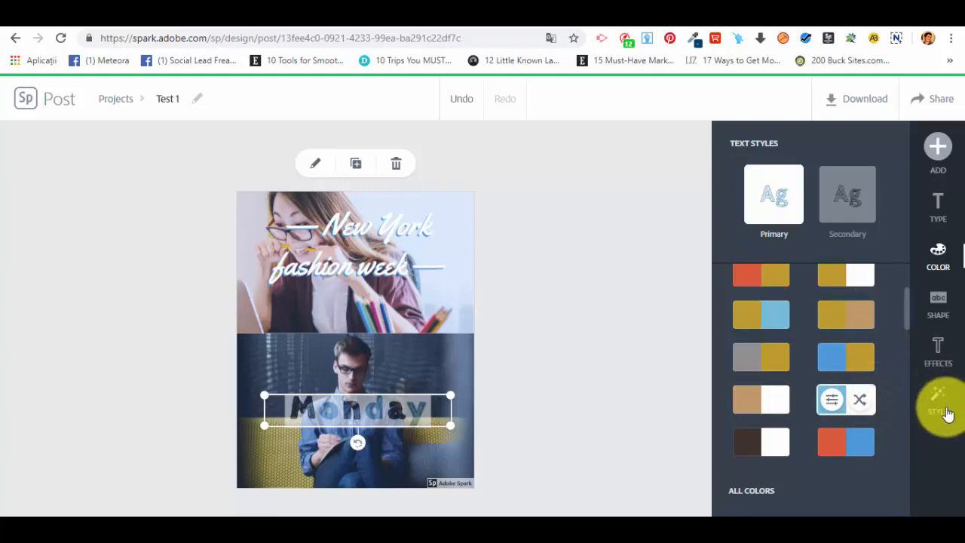
scroll(811, 309, "up", 2)
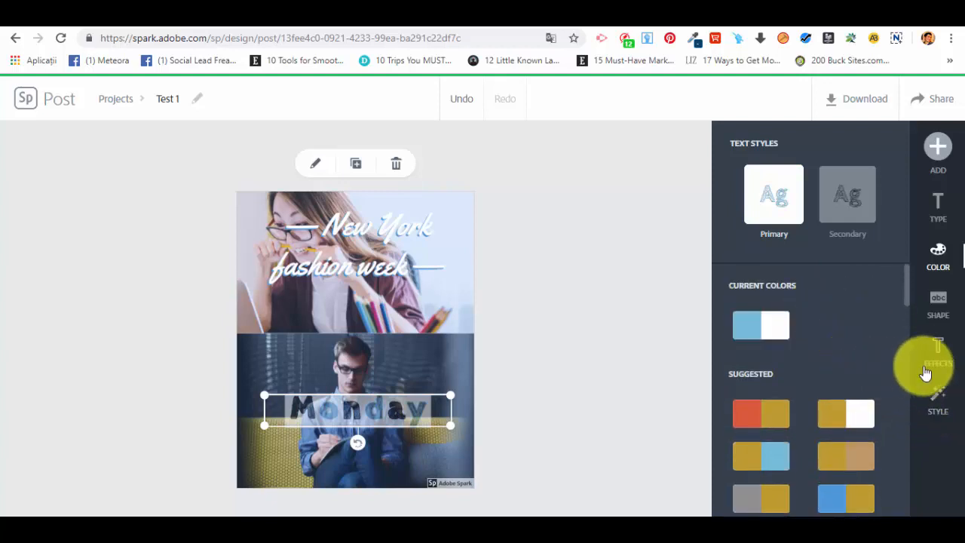
Set the "Monday" text to full opacity and move it down near the post's lower edge
left_click(937, 348)
scroll(859, 385, "up", 5)
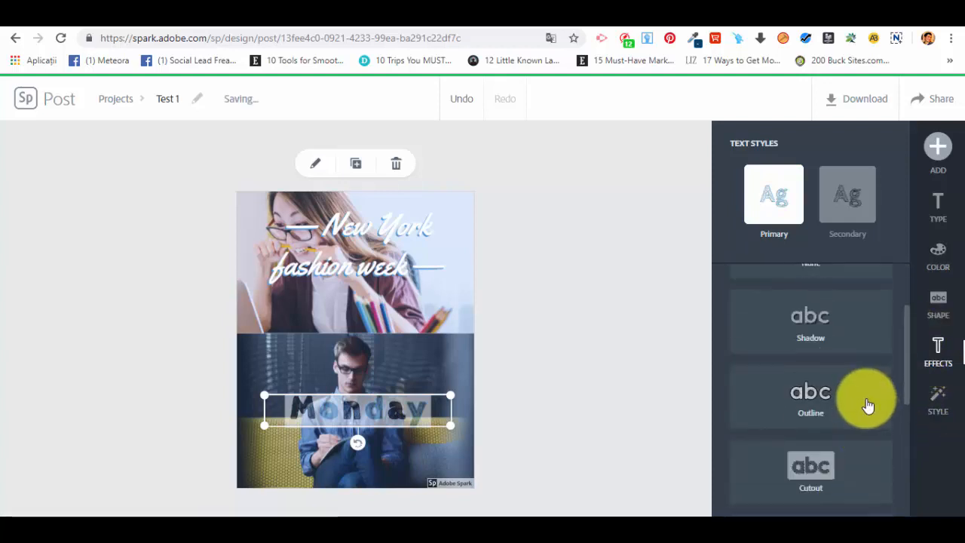
left_click(937, 305)
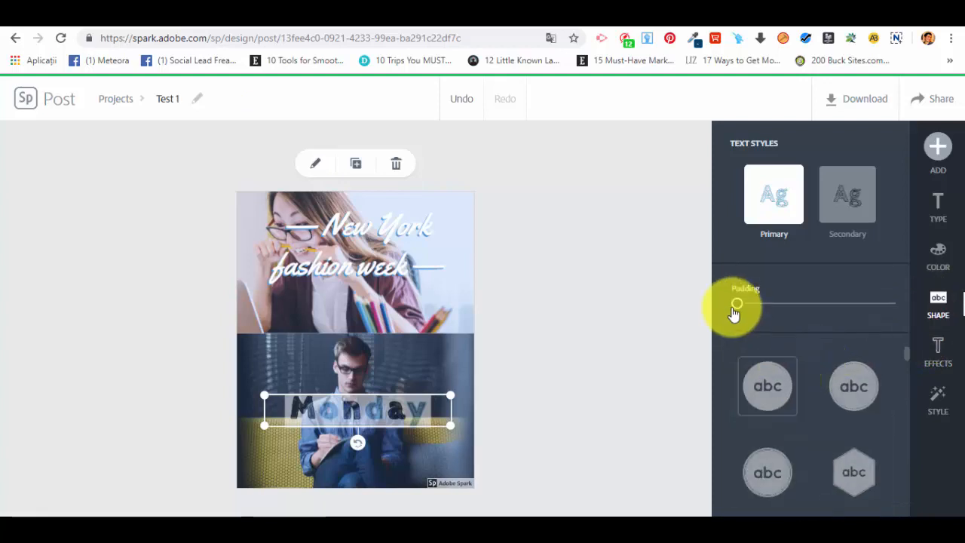
left_click(937, 208)
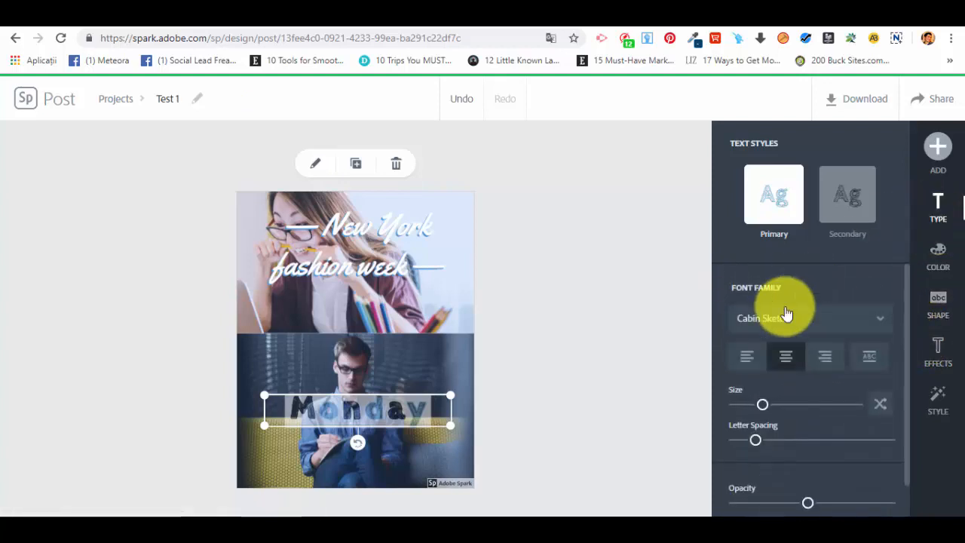
scroll(776, 415, "down", 1)
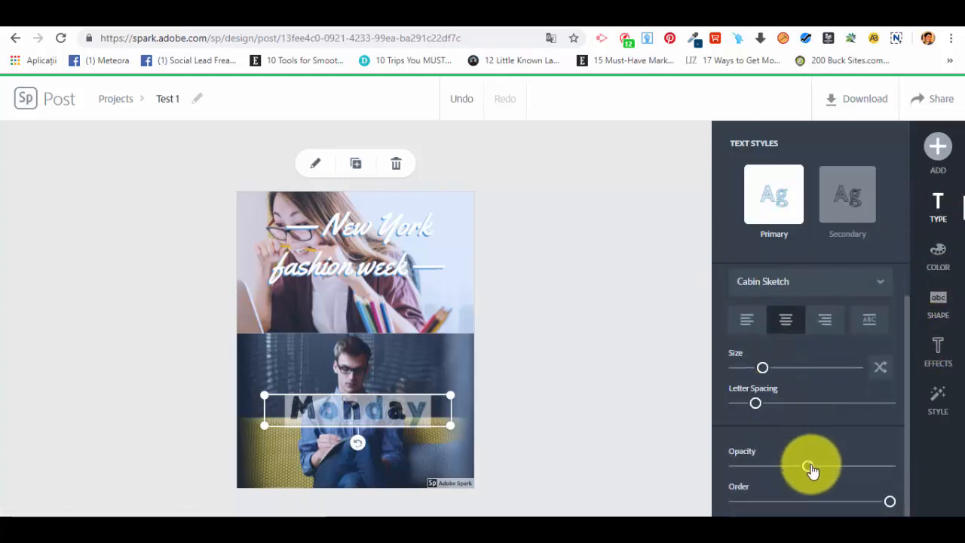
left_click_drag(807, 466, 930, 478)
left_click_drag(398, 430, 395, 456)
left_click(566, 454)
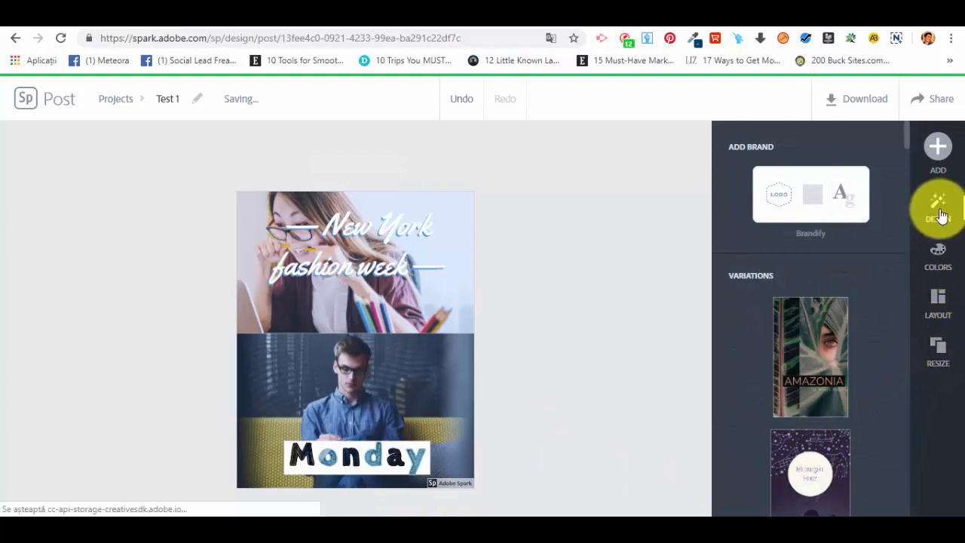
Search the icons for "arrow", add the curved left-pointing arrow and place it beside the man's head
left_click(935, 152)
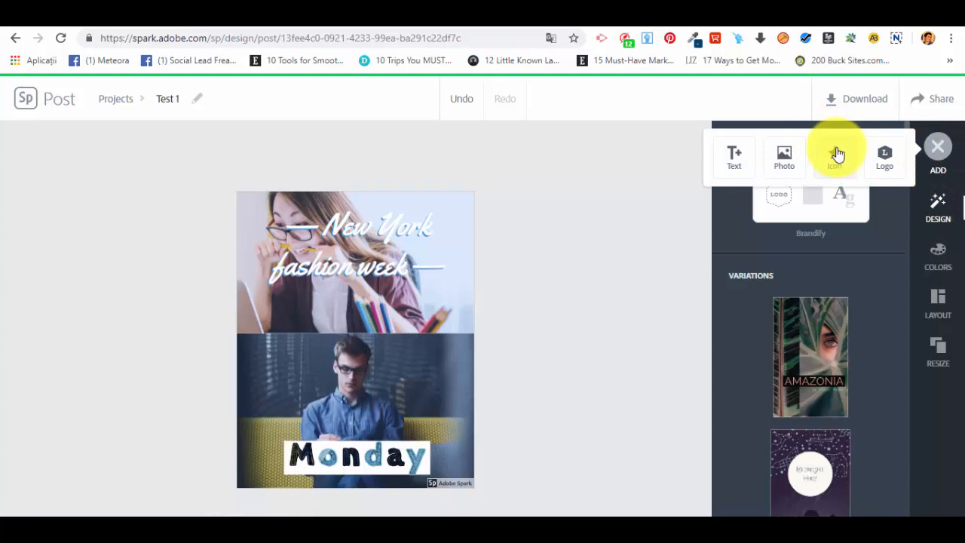
left_click(837, 154)
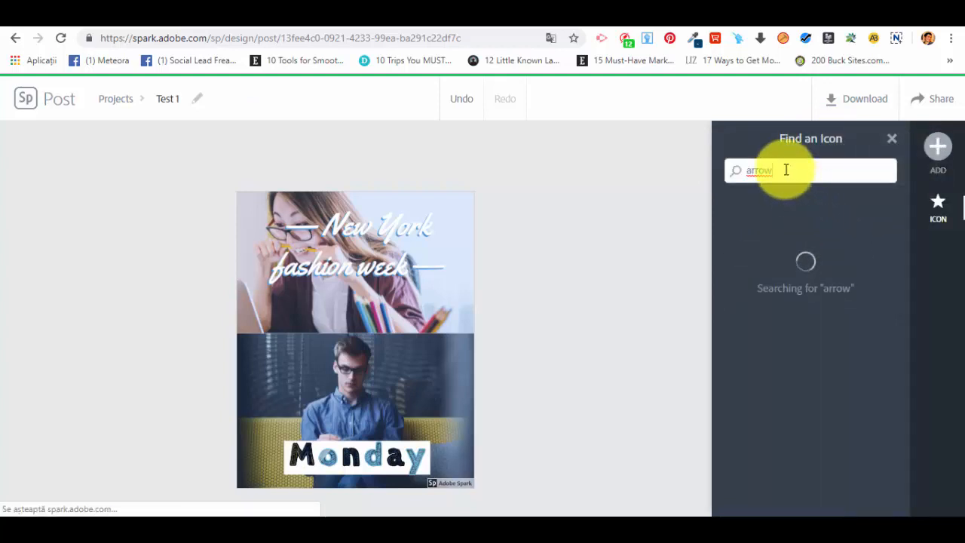
left_click_drag(781, 172, 686, 154)
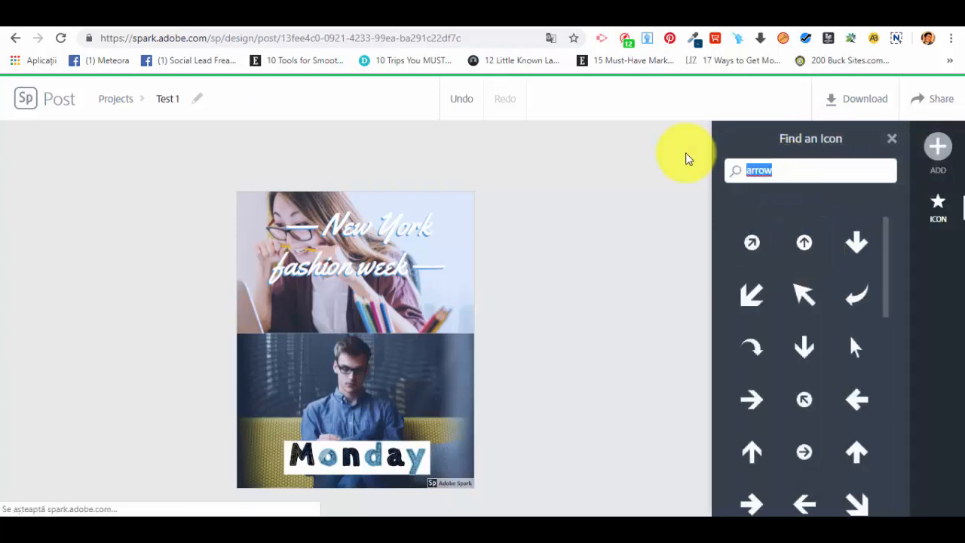
key("BackSpace")
scroll(867, 399, "down", 2)
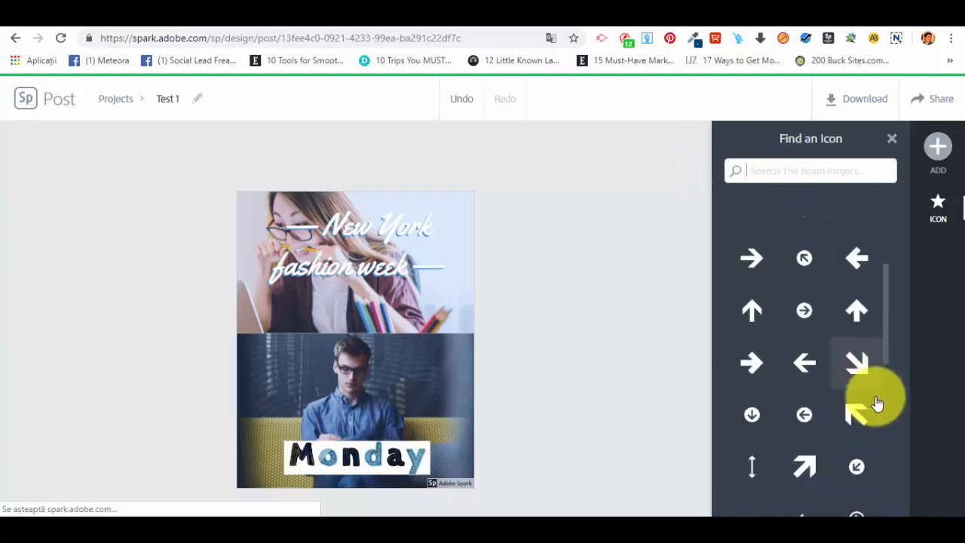
scroll(867, 392, "up", 2)
left_click(850, 296)
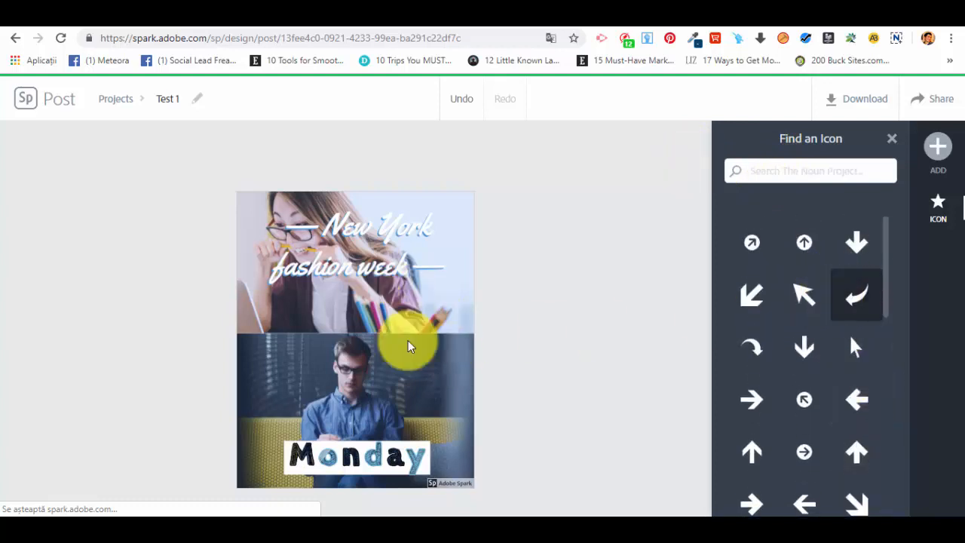
left_click_drag(383, 398, 442, 357)
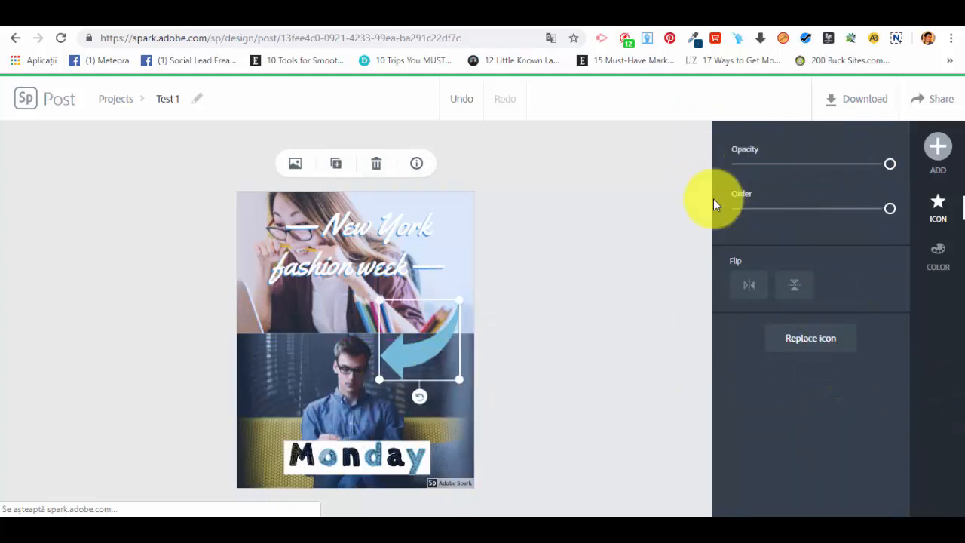
Try the suggested blue and gold on the arrow icon, settle on dark magenta and deselect it
left_click(939, 256)
left_click(745, 256)
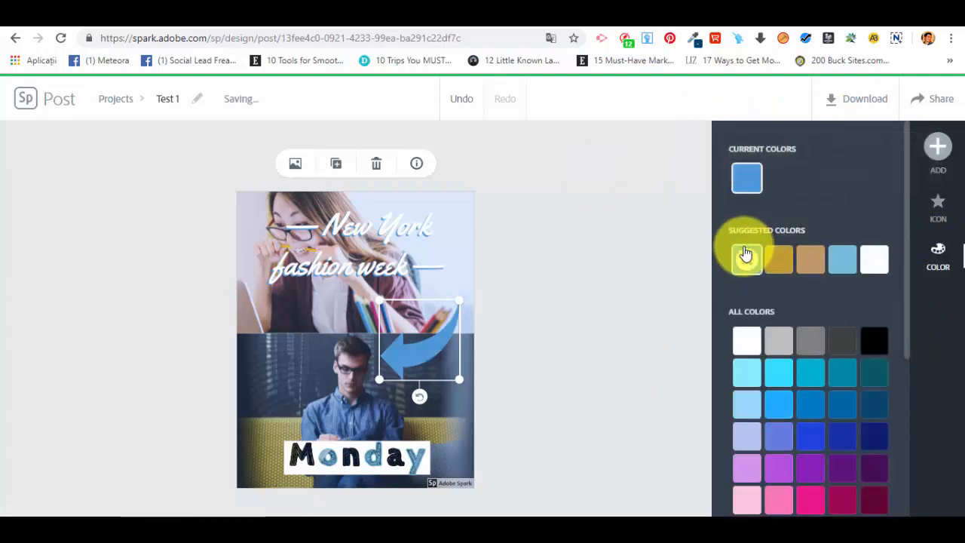
left_click(780, 265)
left_click(835, 496)
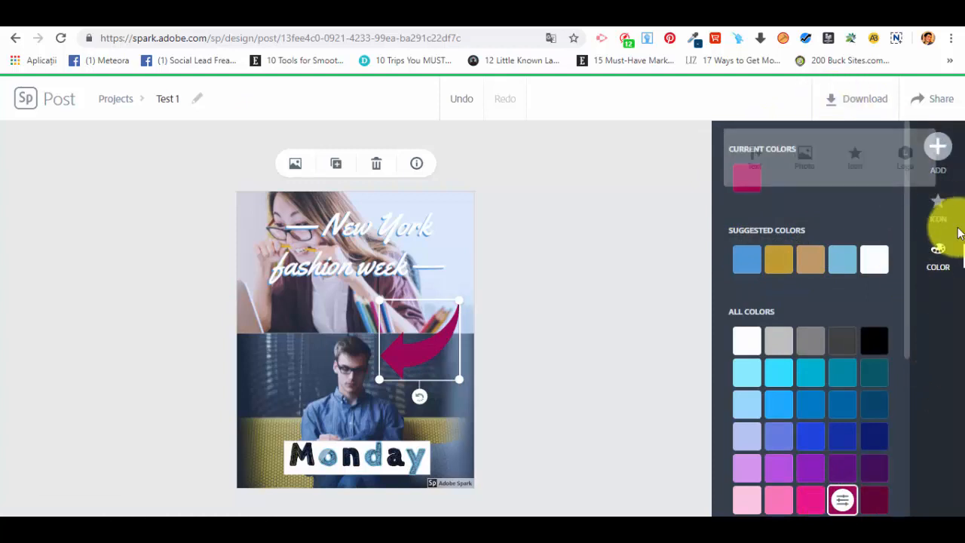
left_click(944, 150)
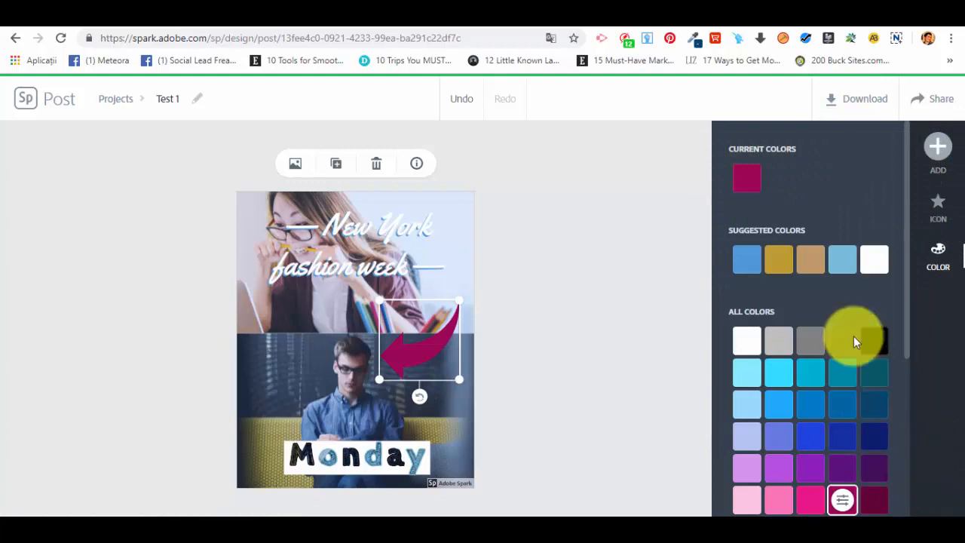
scroll(908, 300, "down", 3)
left_click(462, 214)
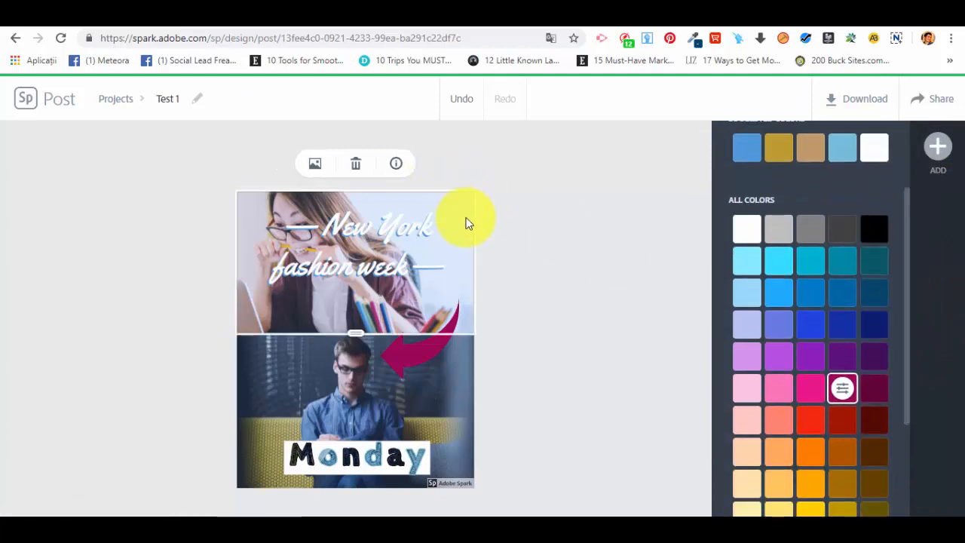
left_click(591, 367)
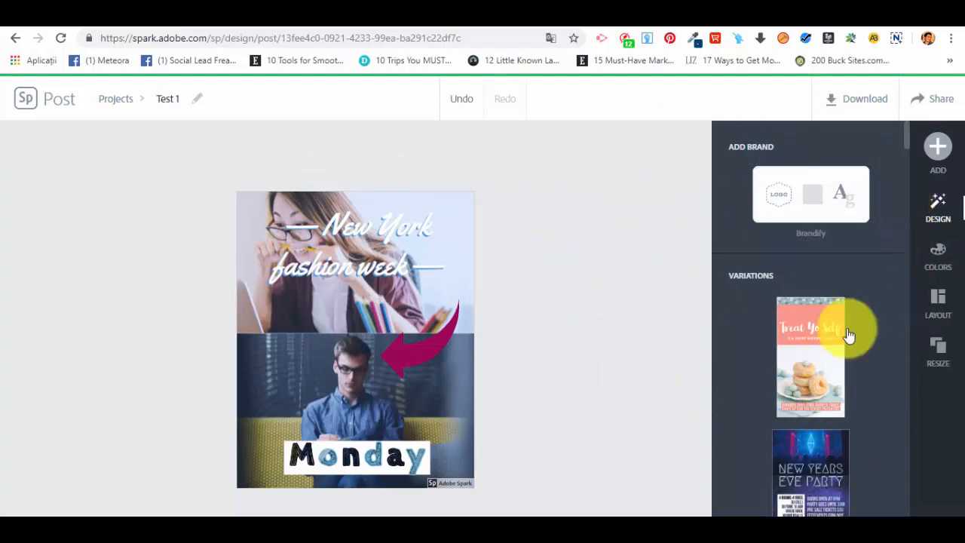
Examine the post's layout border and cell spacing options and browse the color palettes through the Bold and Elegant groups
left_click(937, 311)
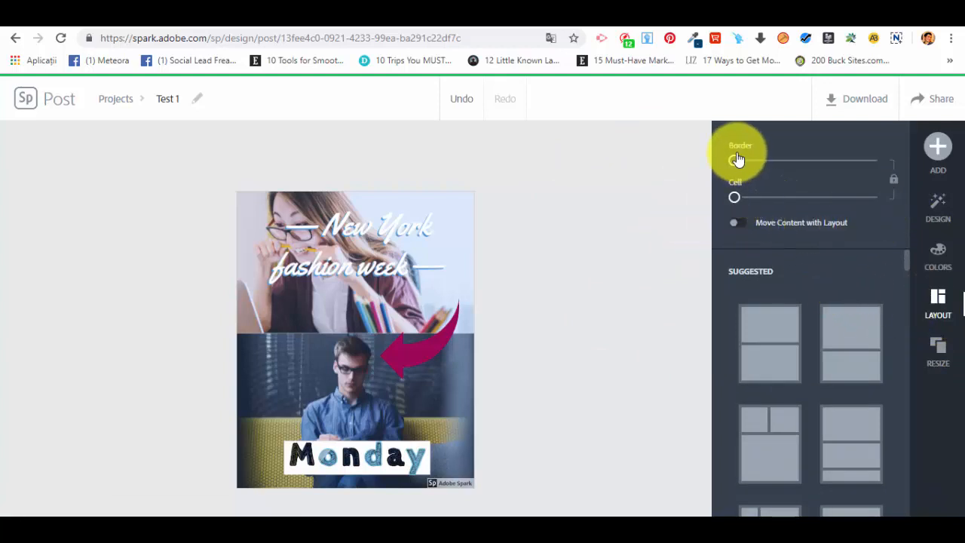
mouse_move(735, 161)
left_mouse_down()
mouse_move(764, 171)
mouse_move(734, 173)
left_mouse_up()
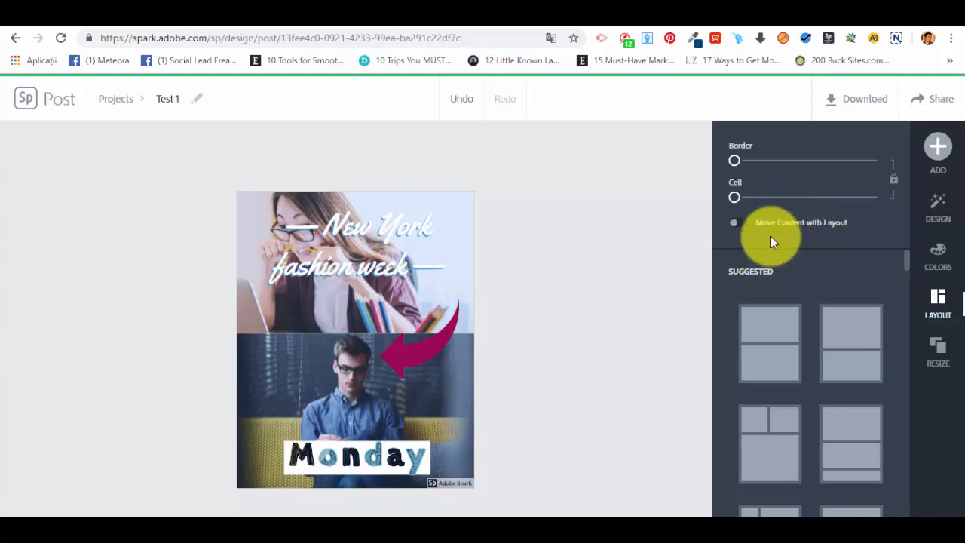
left_click(940, 269)
scroll(791, 221, "down", 2)
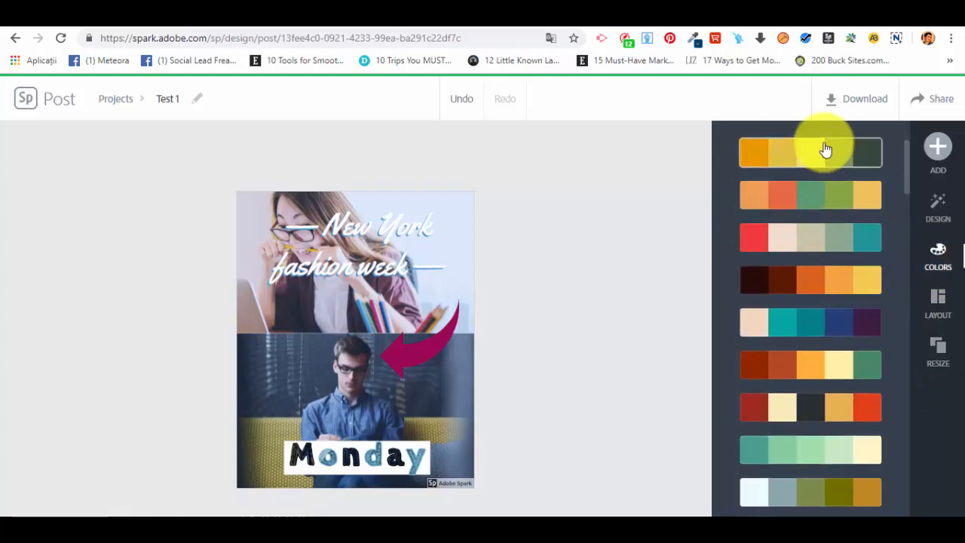
scroll(798, 286, "down", 8)
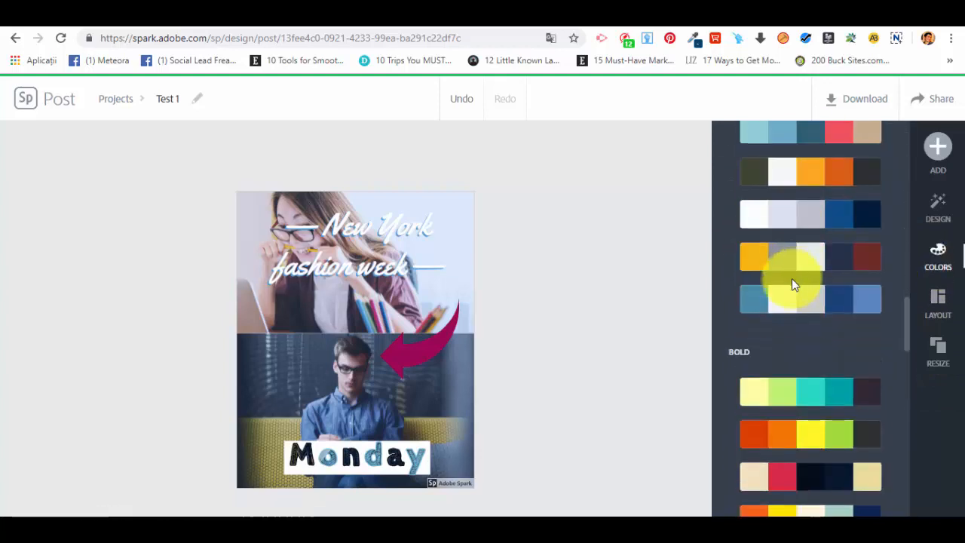
scroll(791, 280, "down", 5)
scroll(874, 403, "down", 8)
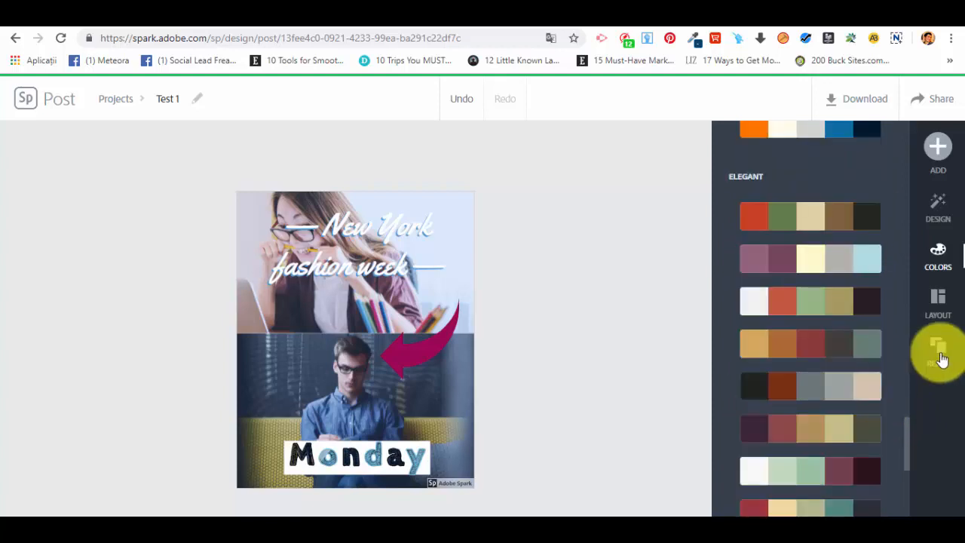
Browse the resize formats for custom, social post, print, social profile and standard sizes, and check the types of content that can be added
left_click(939, 350)
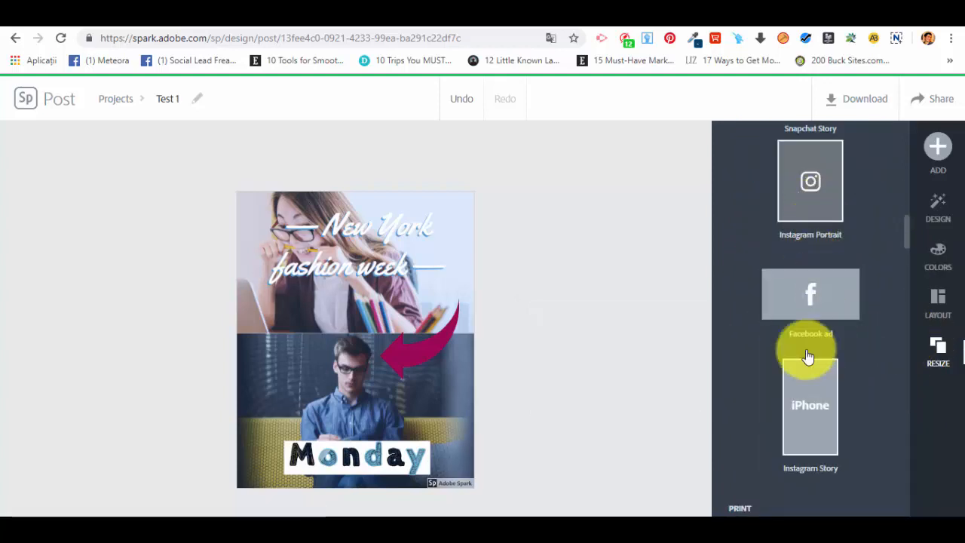
scroll(809, 280, "down", 5)
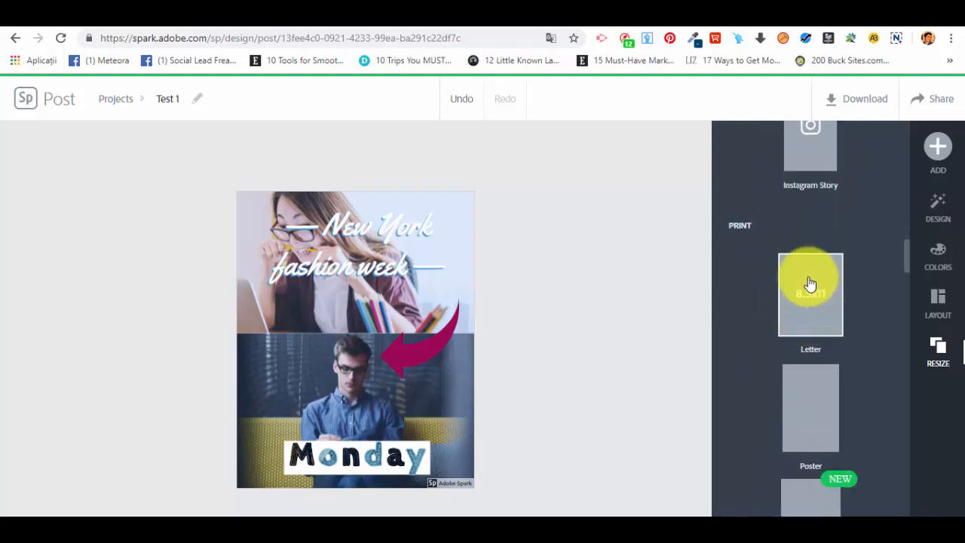
scroll(873, 428, "down", 10)
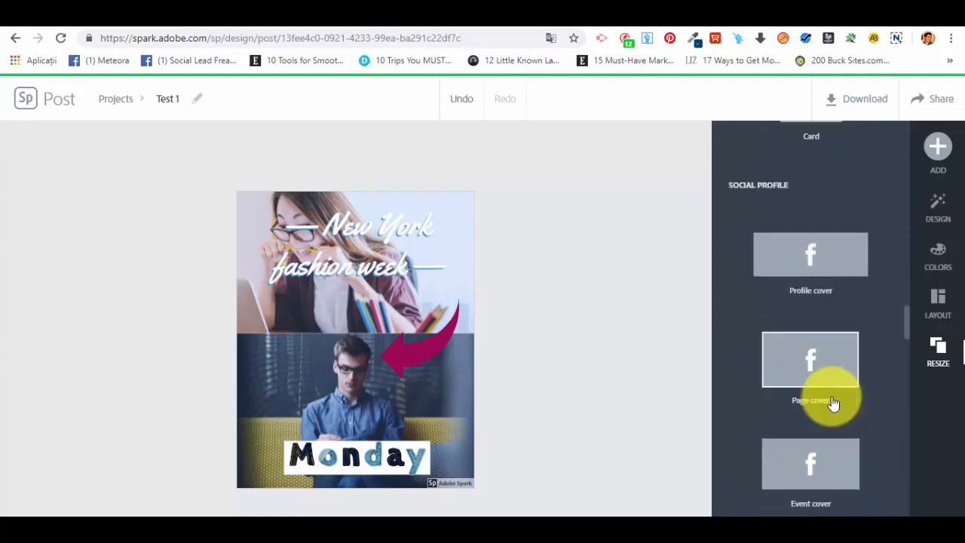
scroll(813, 399, "down", 4)
scroll(803, 387, "down", 4)
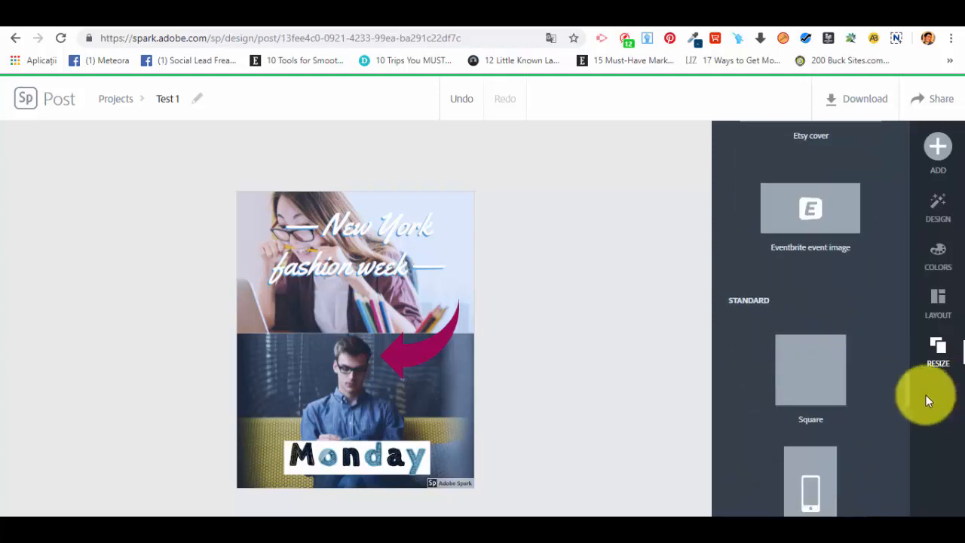
left_click_drag(907, 395, 835, 112)
left_click(929, 171)
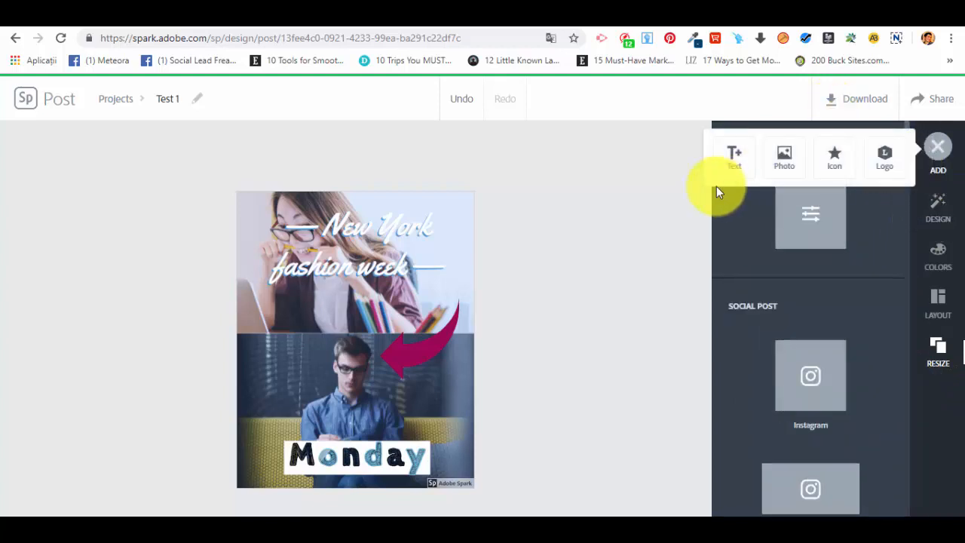
left_click(609, 273)
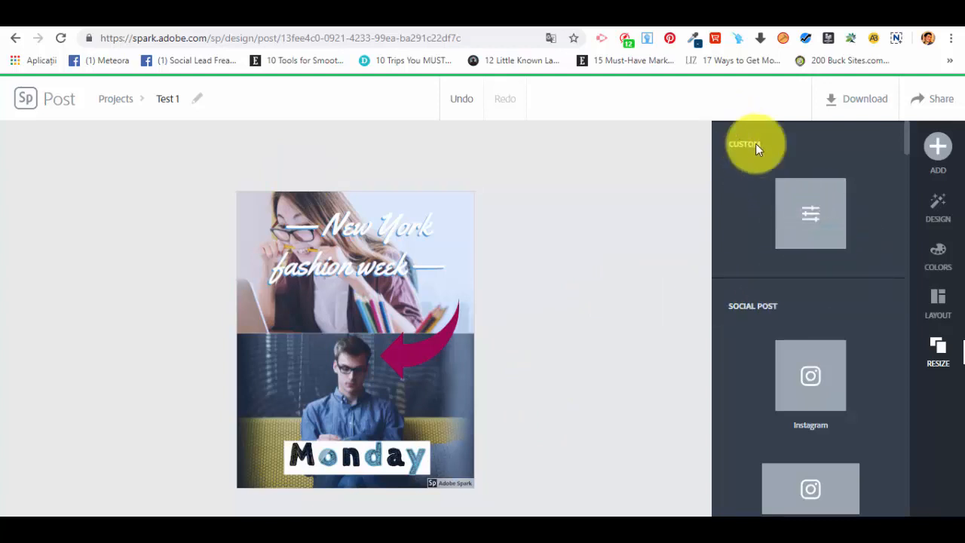
scroll(815, 297, "down", 3)
scroll(818, 312, "down", 5)
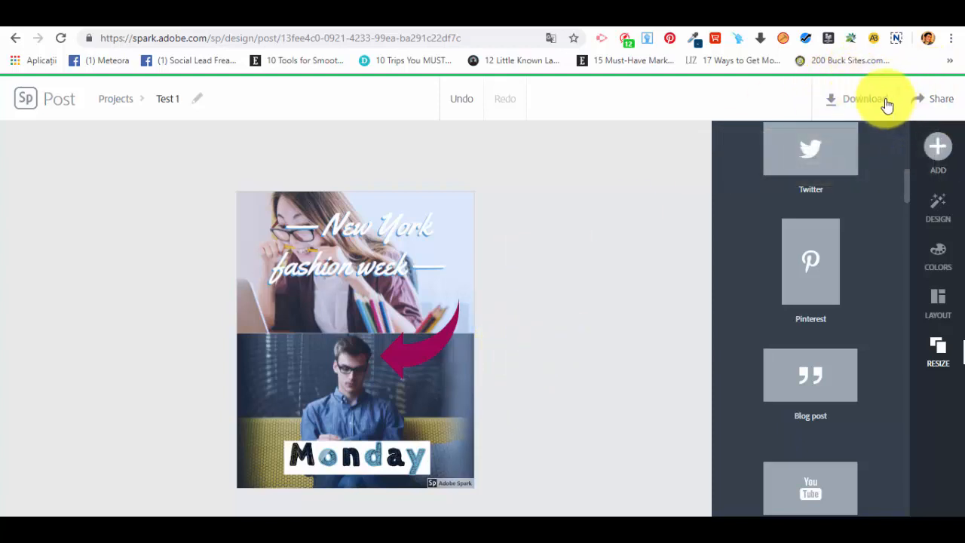
Download the post as an image, view the downloaded Test 1 (1).jpg and close the viewer
left_click(844, 101)
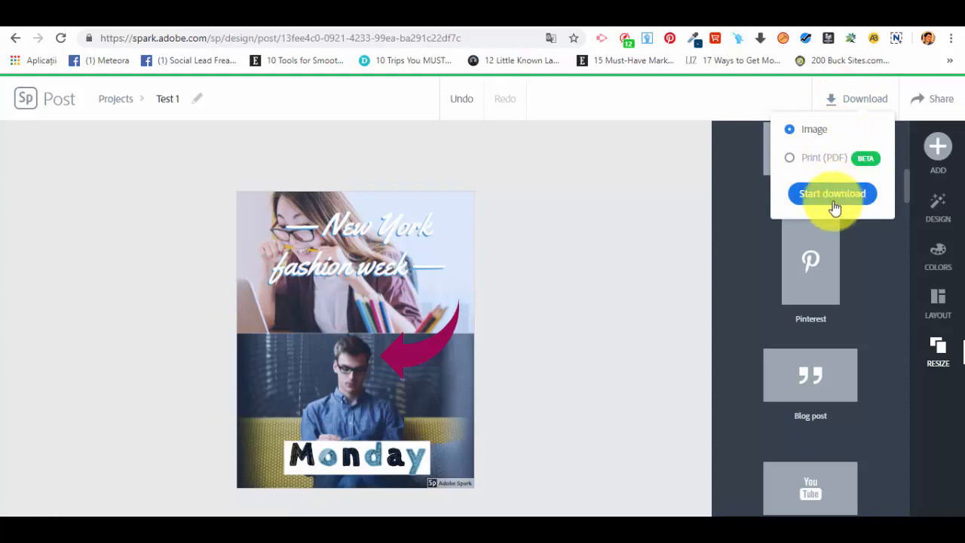
left_click(832, 196)
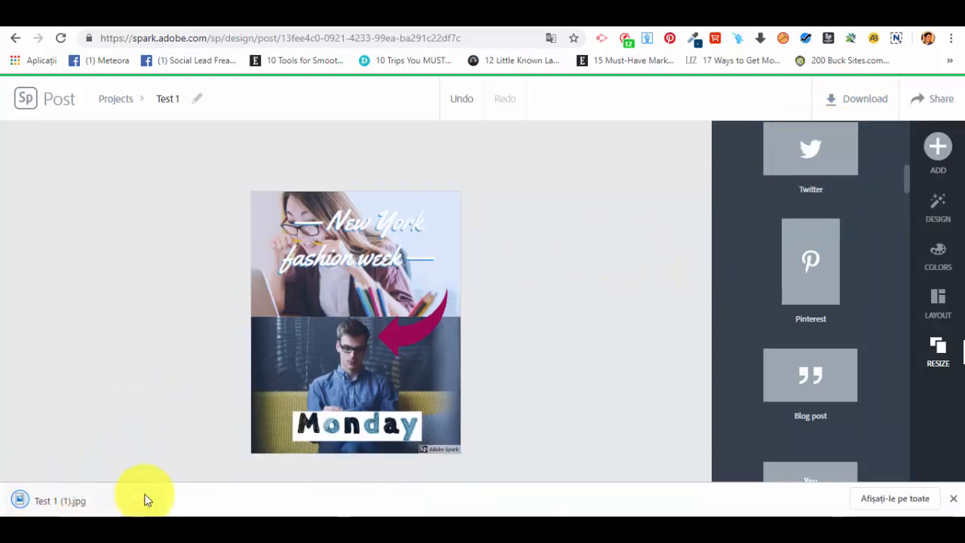
left_click(147, 501)
left_click(186, 452)
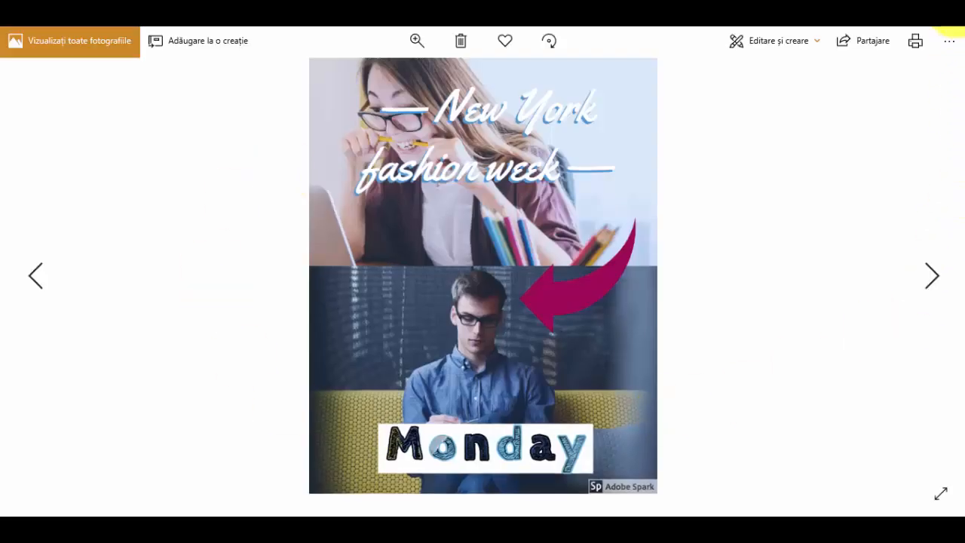
left_click(951, 34)
left_click(845, 53)
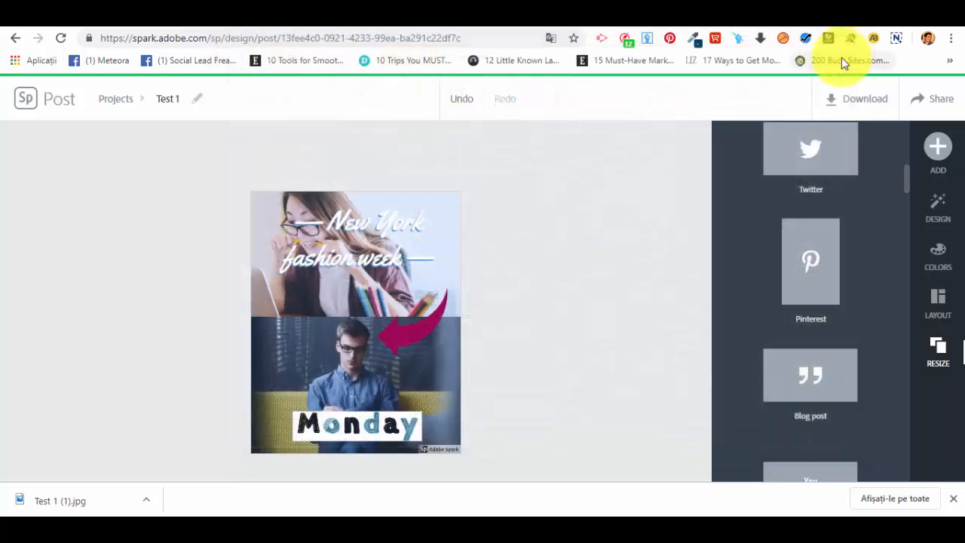
Review the sharing options for the post, including Facebook, Twitter, Classroom, Email and Link, and close them
left_click(930, 102)
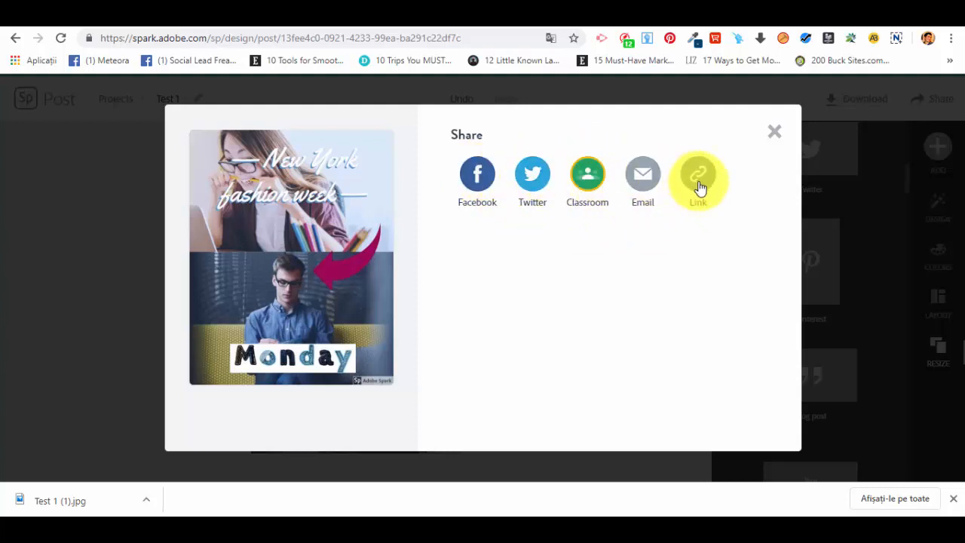
left_click(774, 135)
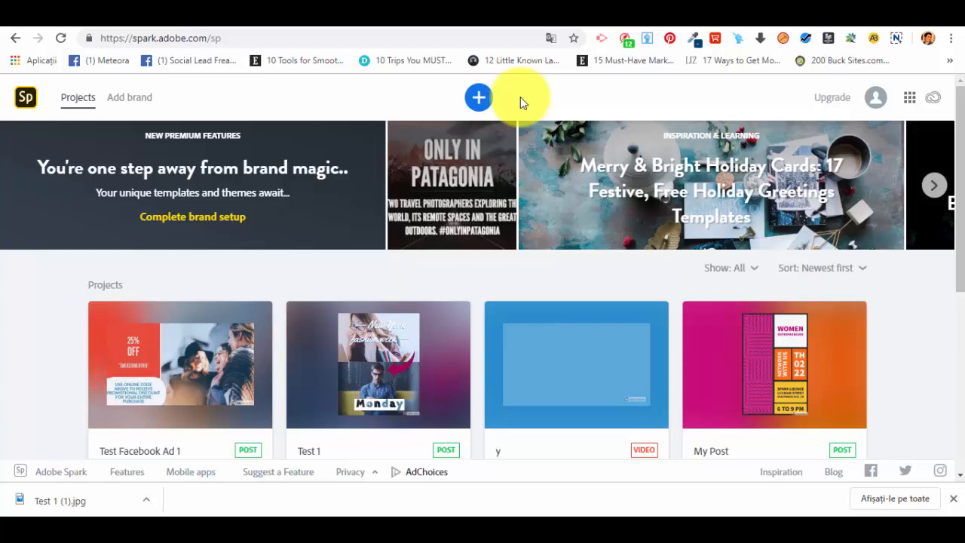
left_click(478, 98)
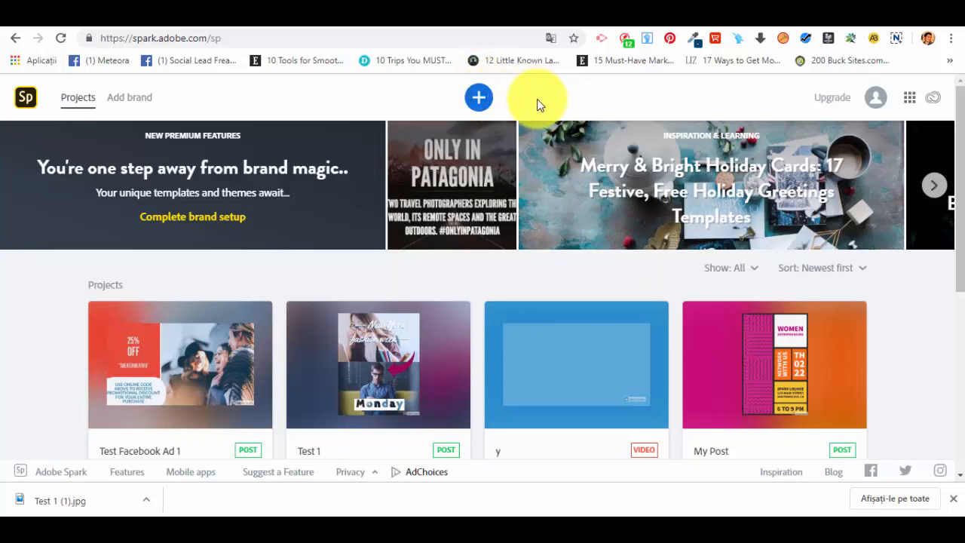
Start a new graphic project from the 25% OFF Facebook Ad template in the Ads group
left_click(479, 98)
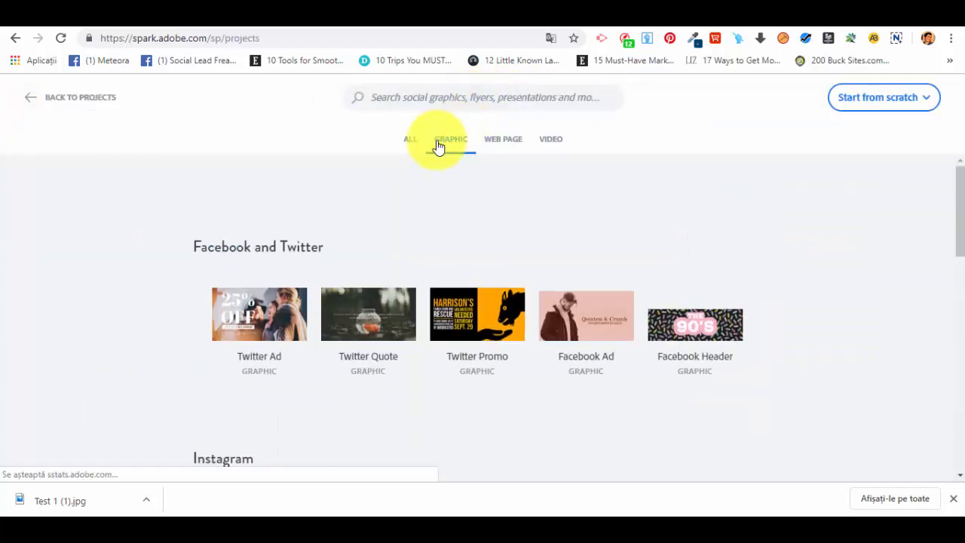
scroll(392, 240, "down", 3)
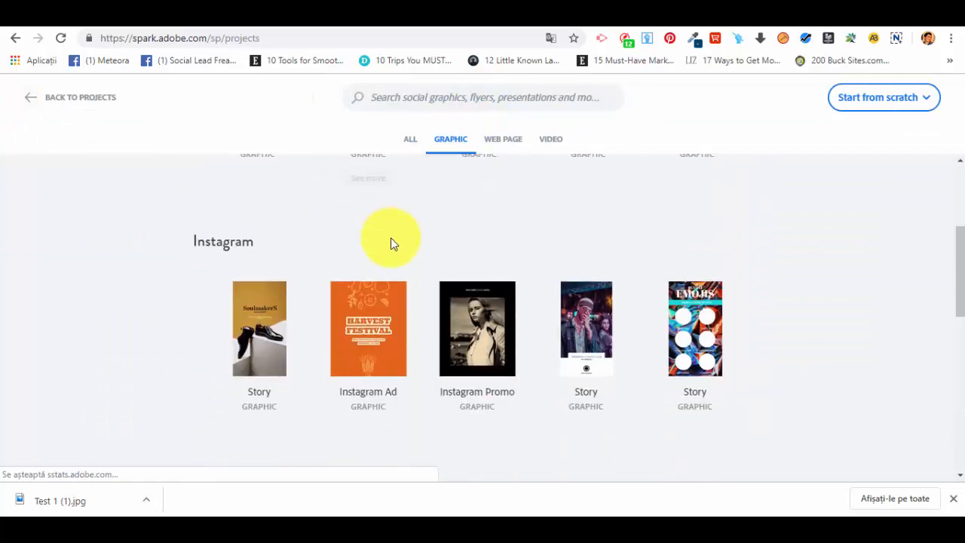
scroll(390, 241, "down", 7)
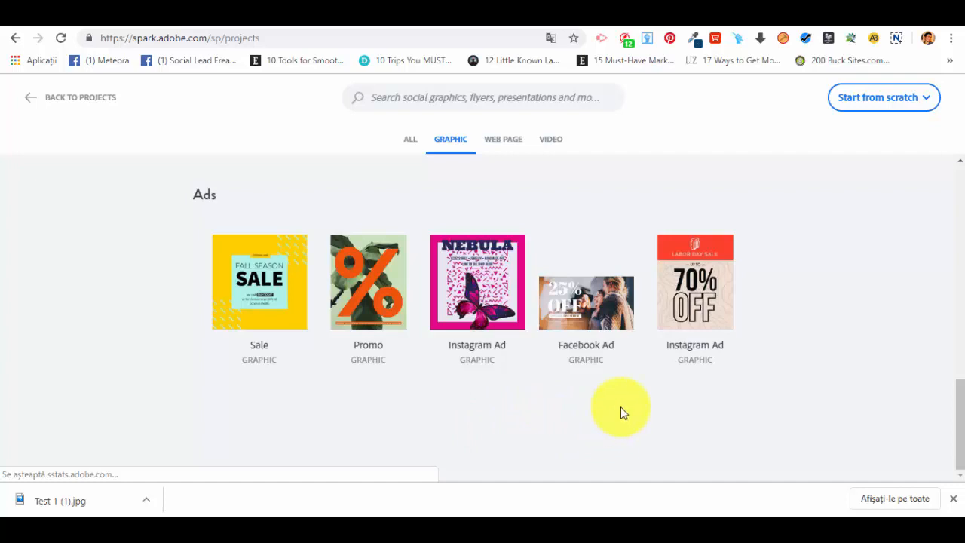
mouse_move(603, 377)
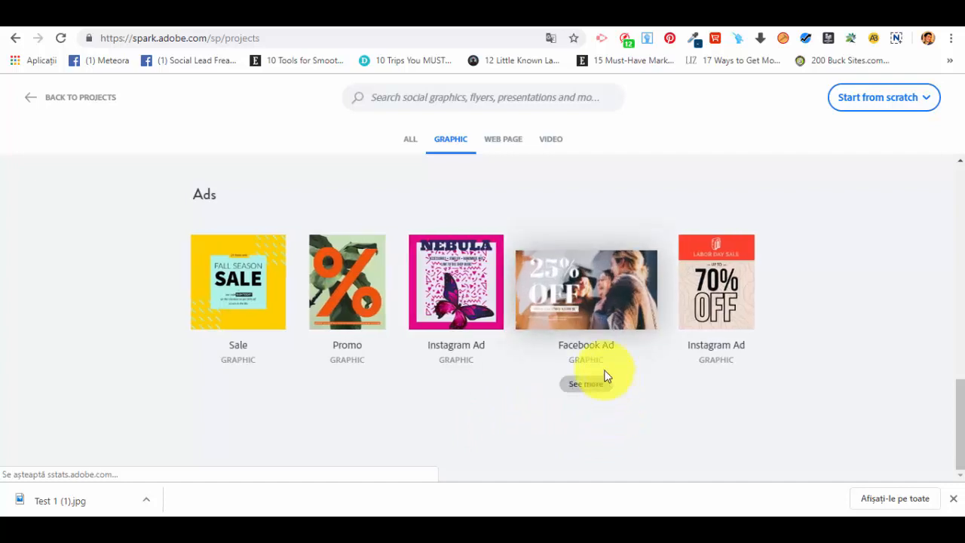
left_click(587, 299)
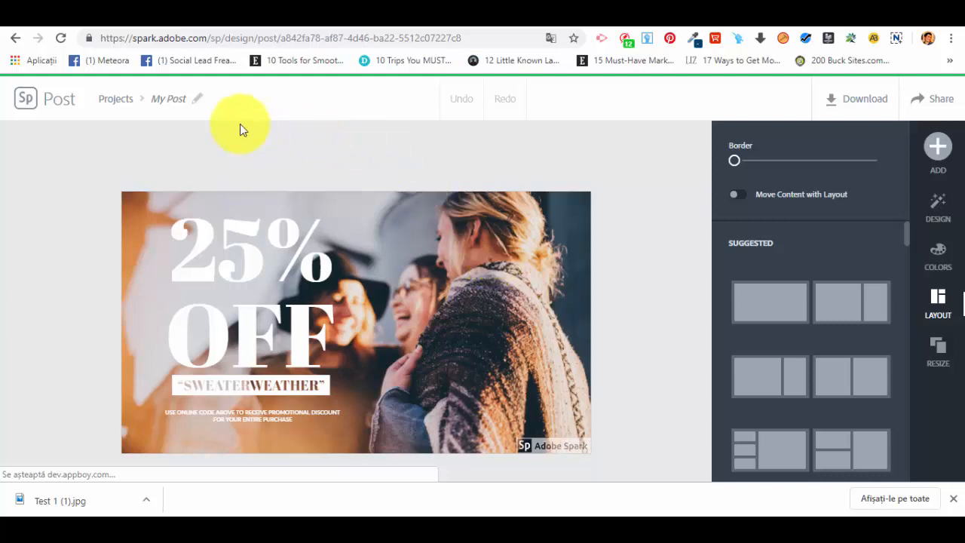
Rename the new post as Facebook Ad Template 1
left_click(180, 94)
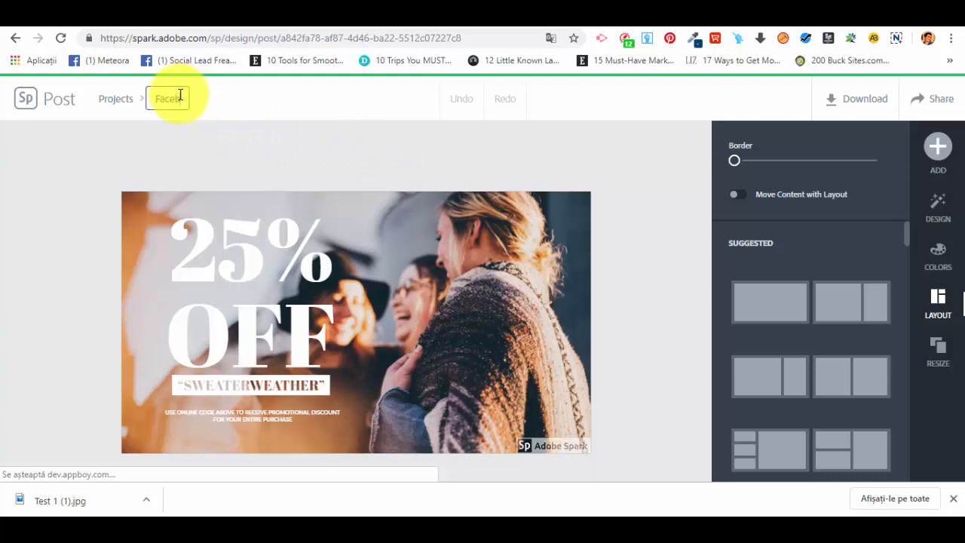
type("Facebook Ad Te")
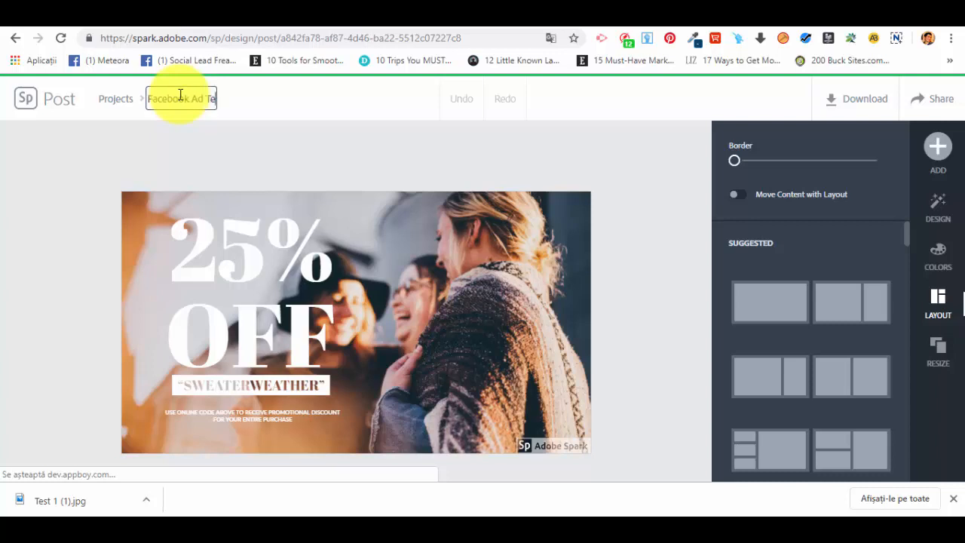
type("mplate 1")
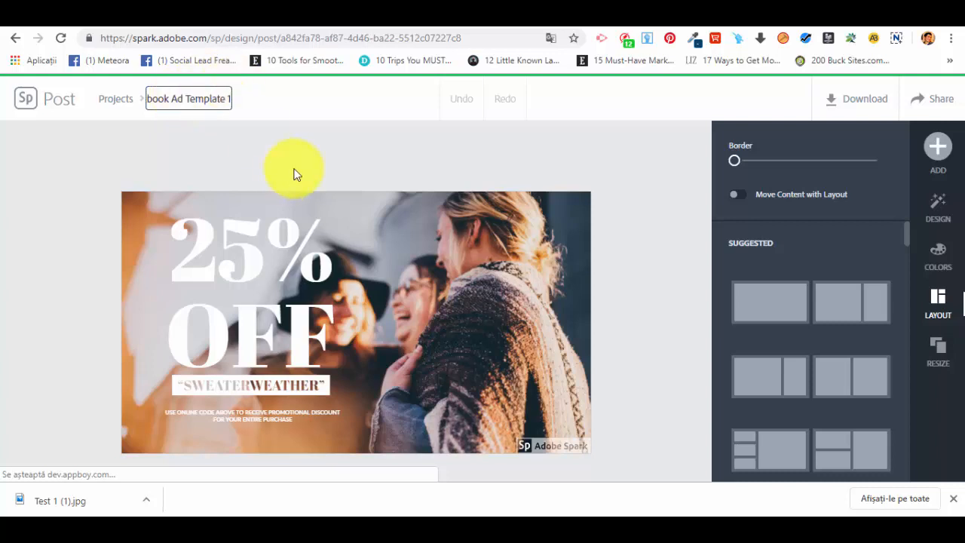
left_click(295, 172)
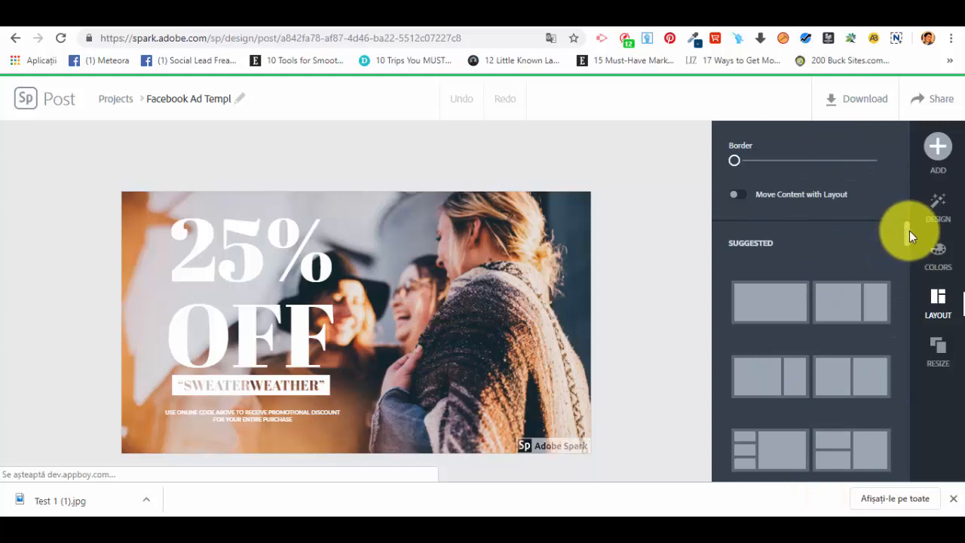
Browse the layout options for the post through the Suggested, Simple, Banner and Grid groups
scroll(779, 249, "down", 2)
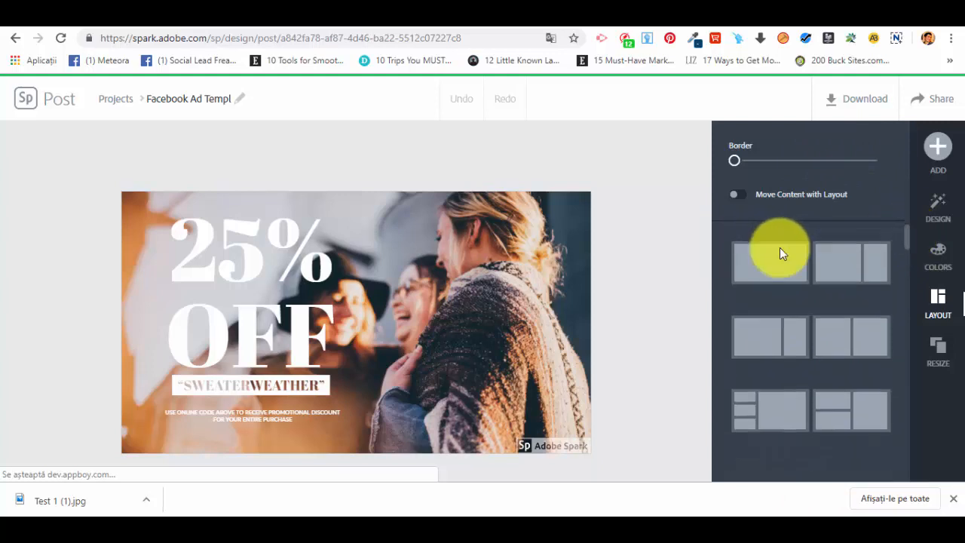
scroll(809, 286, "down", 3)
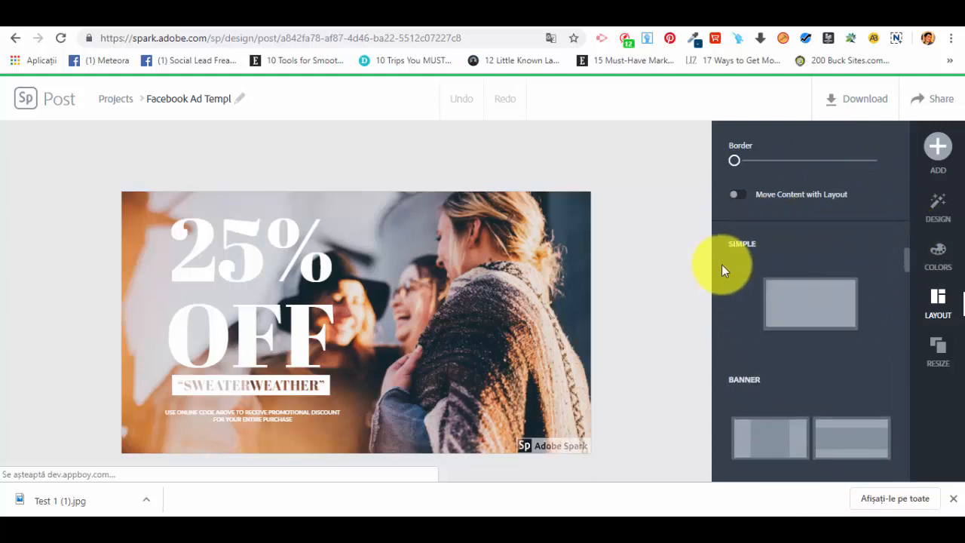
scroll(837, 326, "down", 5)
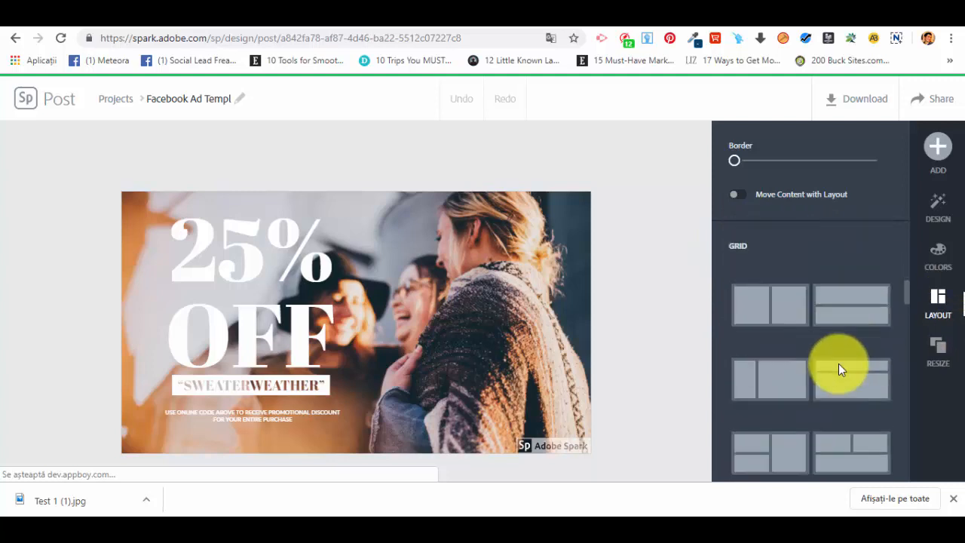
scroll(859, 345, "down", 2)
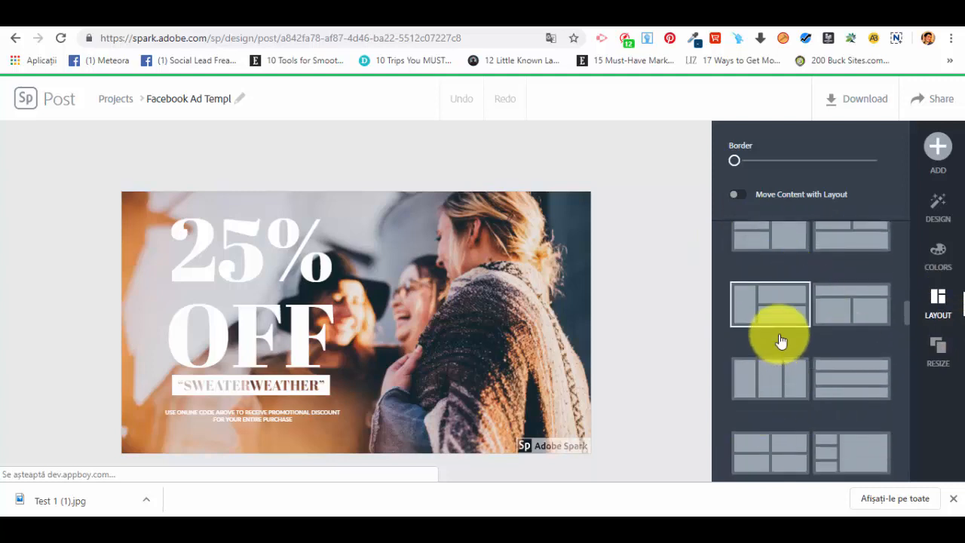
scroll(790, 334, "up", 2)
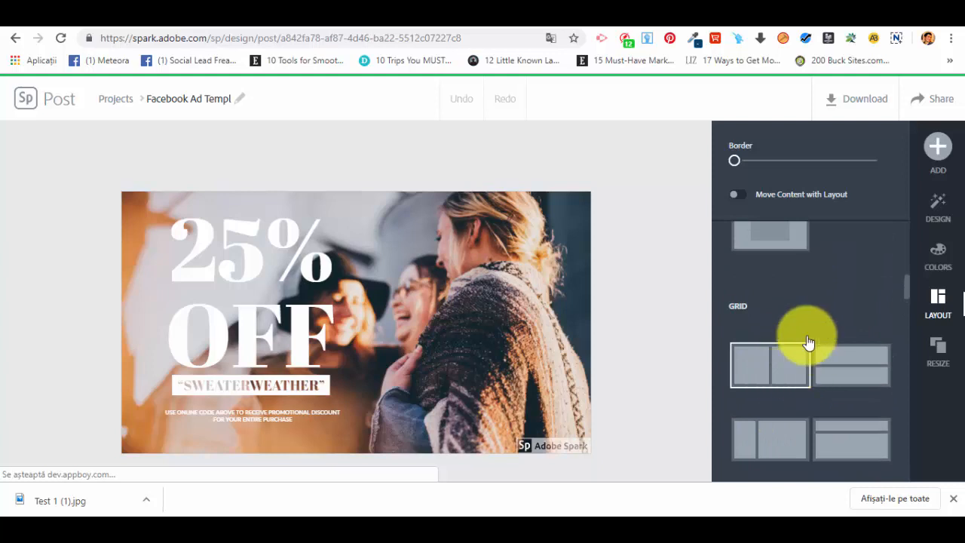
scroll(807, 344, "down", 1)
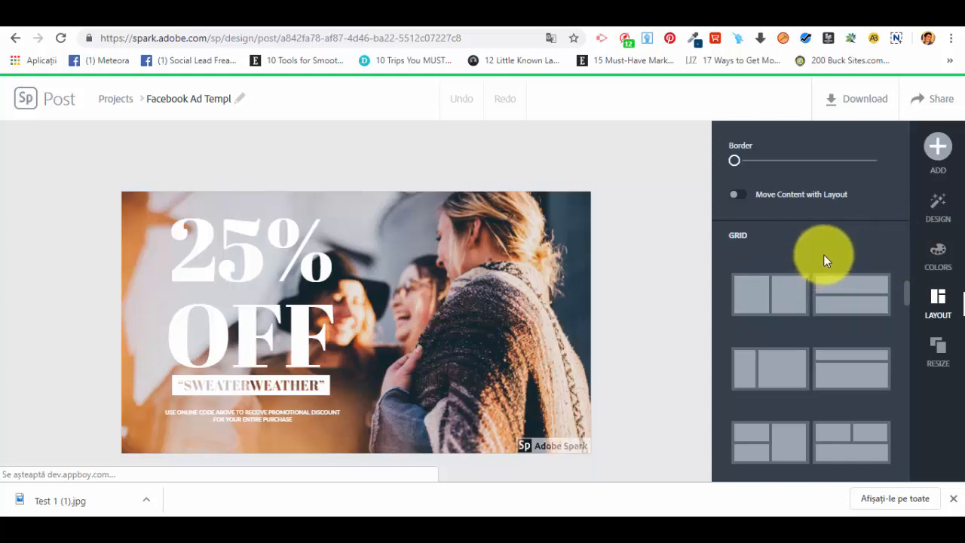
Browse the design variations and apply the Memorial Day 5K Trail Run design to the post
left_click(939, 206)
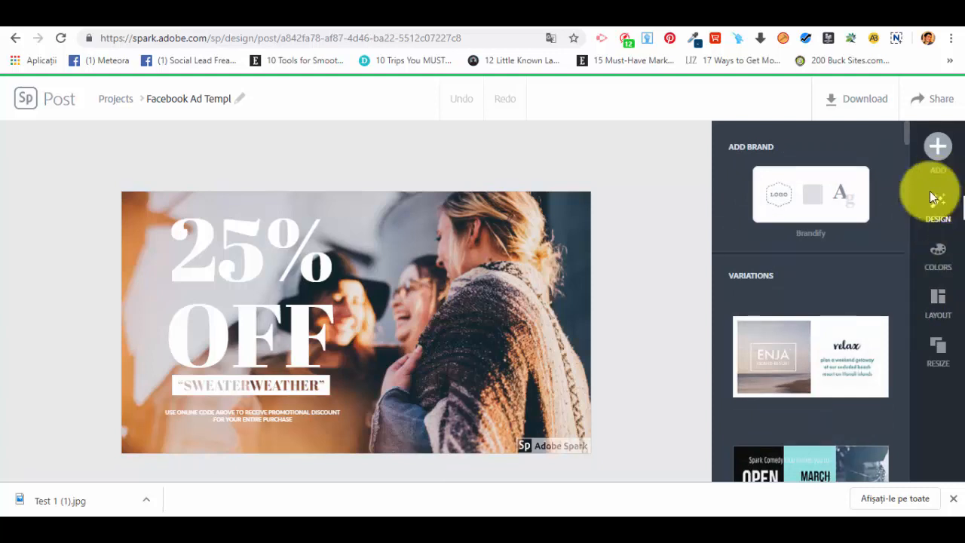
scroll(758, 296, "down", 1)
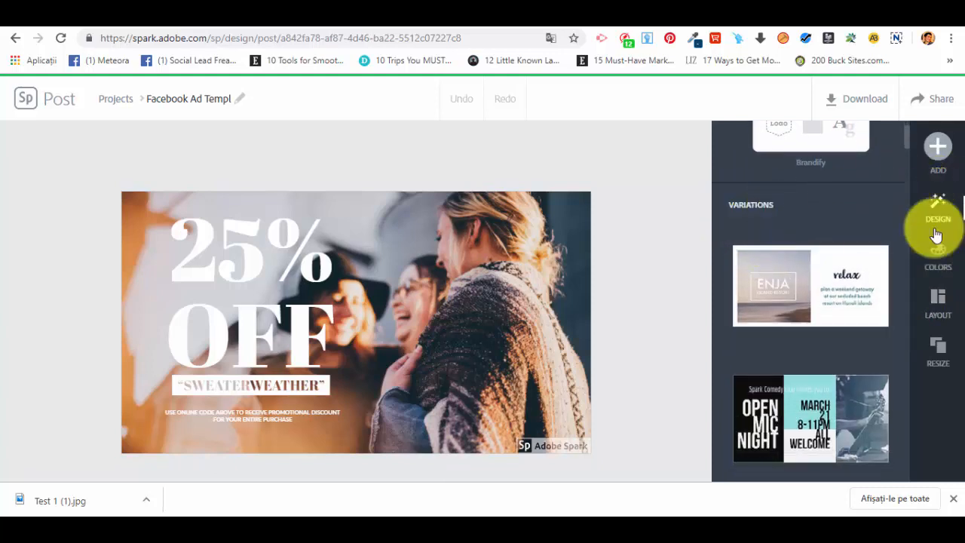
scroll(855, 261, "down", 9)
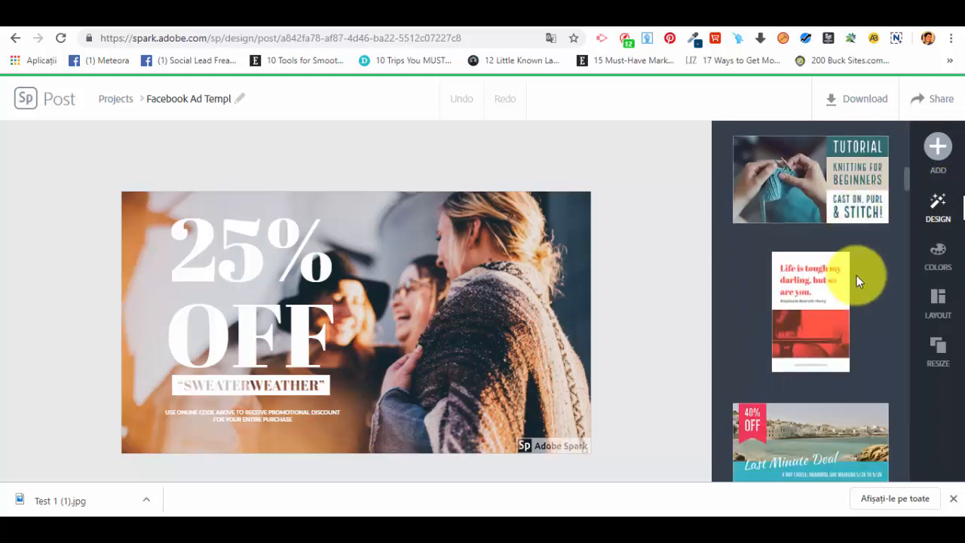
scroll(856, 275, "down", 5)
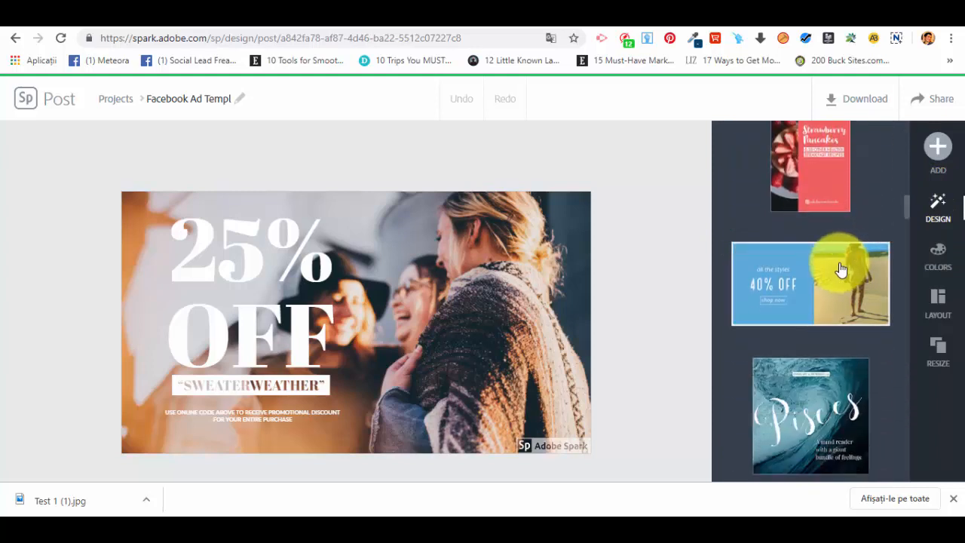
scroll(838, 268, "down", 3)
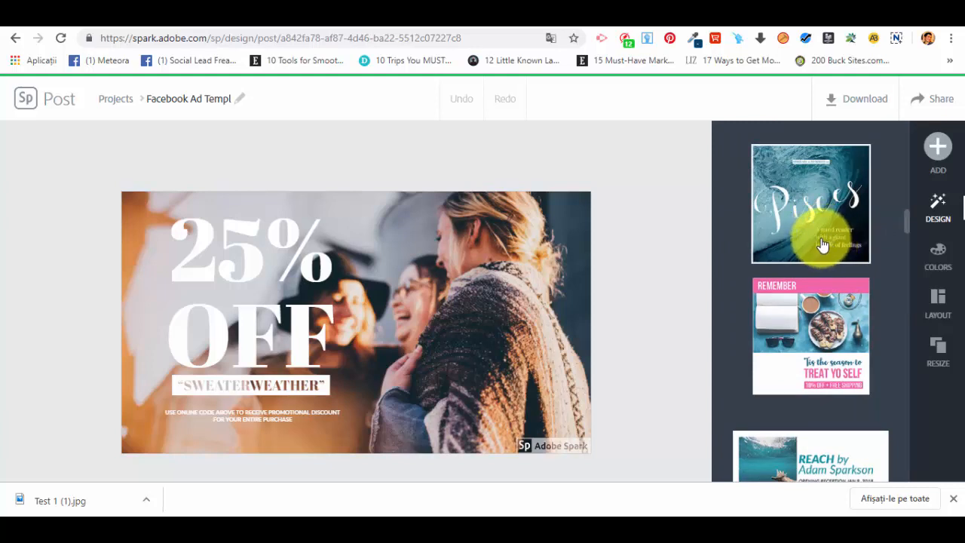
scroll(821, 243, "down", 4)
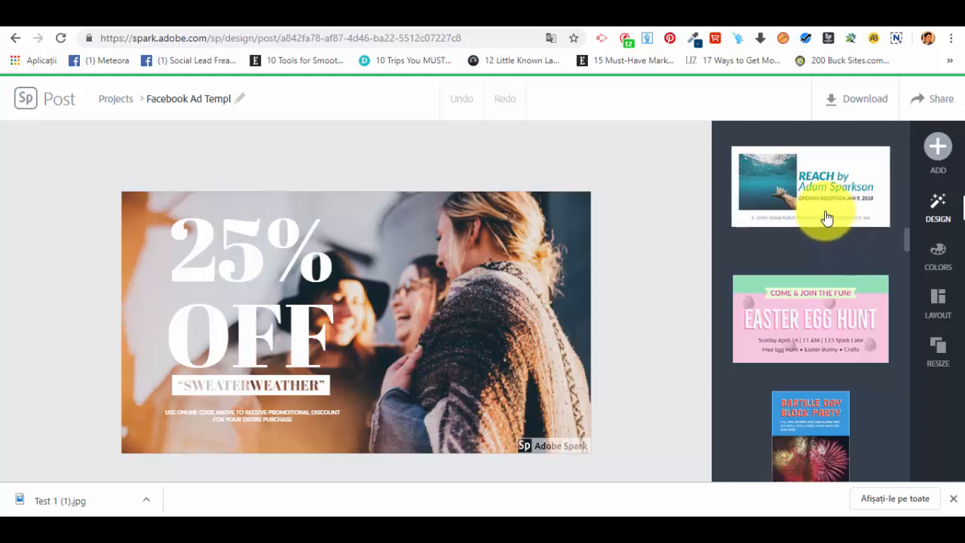
scroll(825, 220, "down", 6)
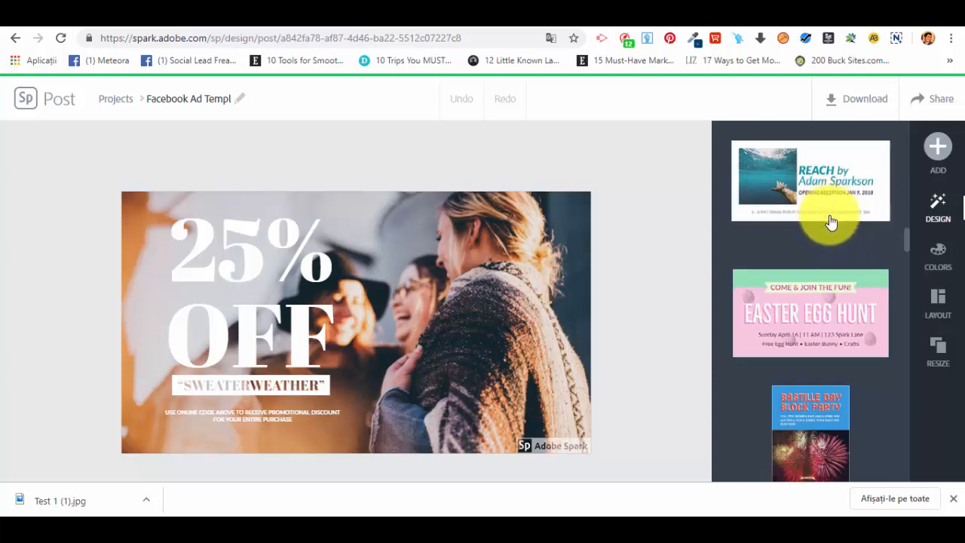
scroll(820, 223, "down", 6)
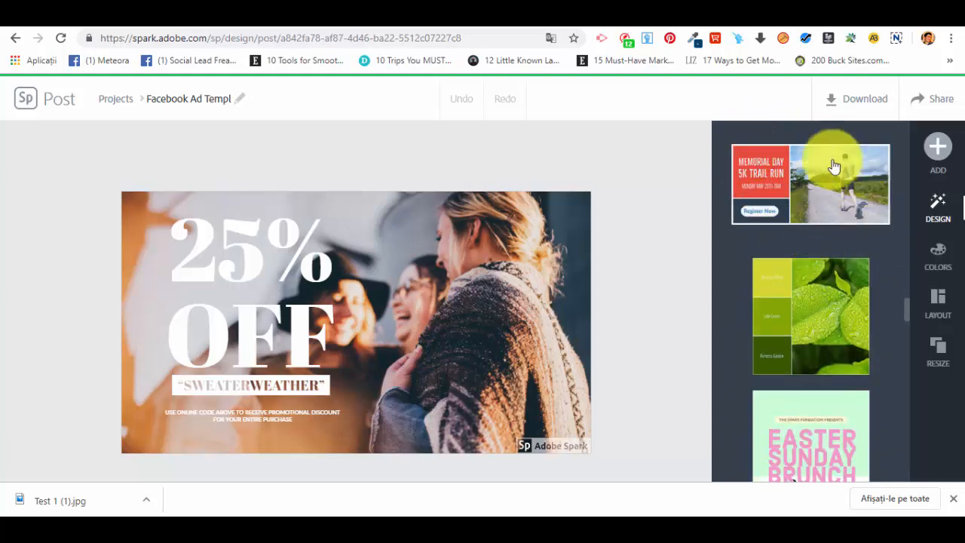
left_click(824, 198)
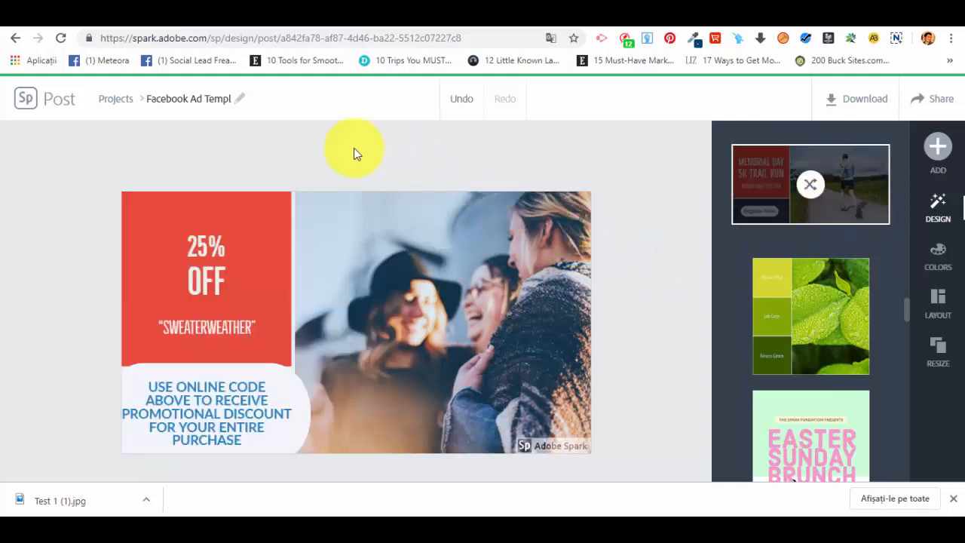
Slightly increase the size and letter spacing of the 25% OFF text and reduce its line spacing
left_click(472, 275)
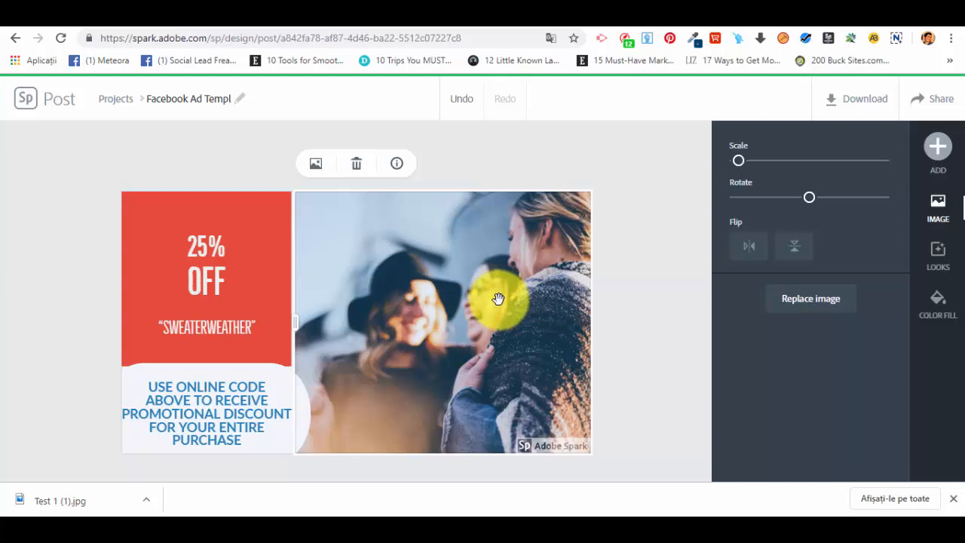
left_click(208, 251)
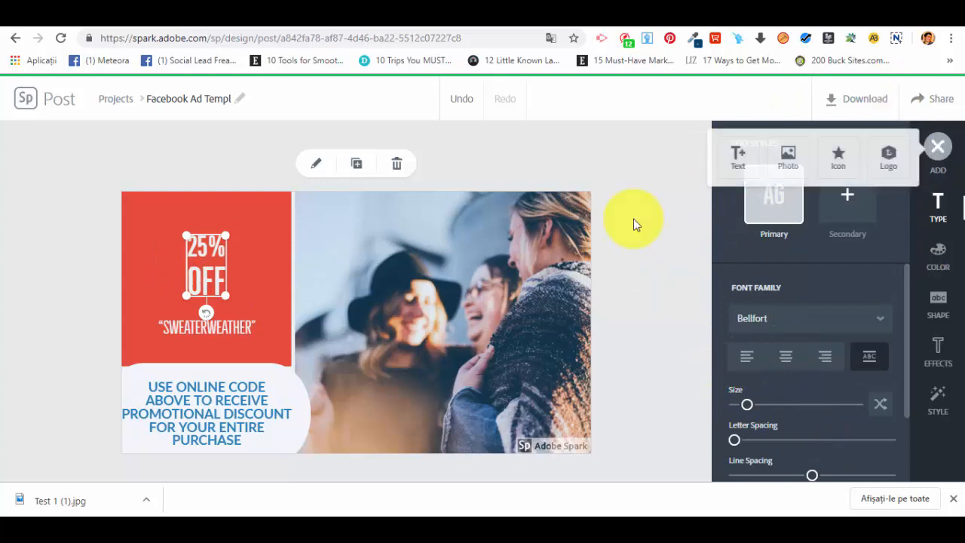
scroll(791, 291, "down", 1)
scroll(791, 291, "down", 1)
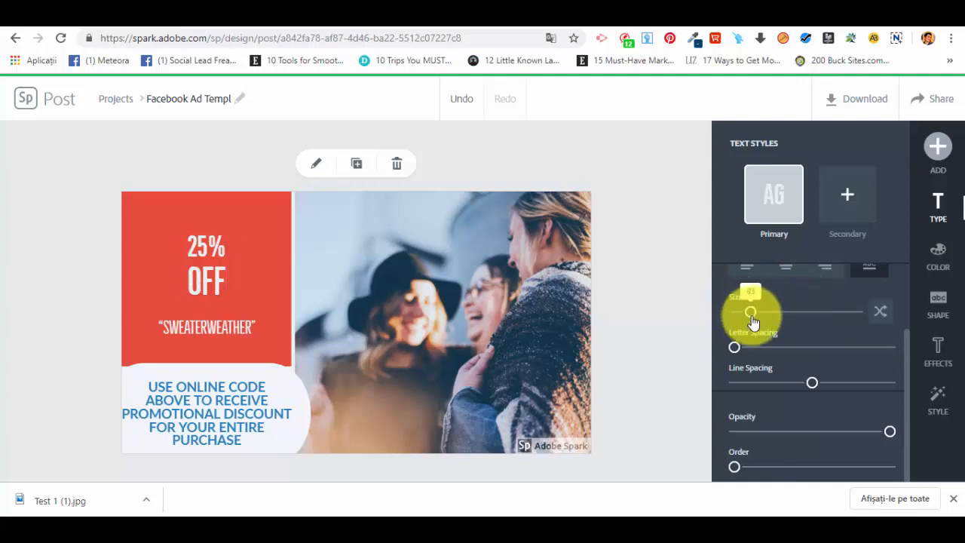
left_click_drag(747, 319, 752, 311)
left_click_drag(736, 347, 743, 346)
left_click_drag(811, 383, 798, 382)
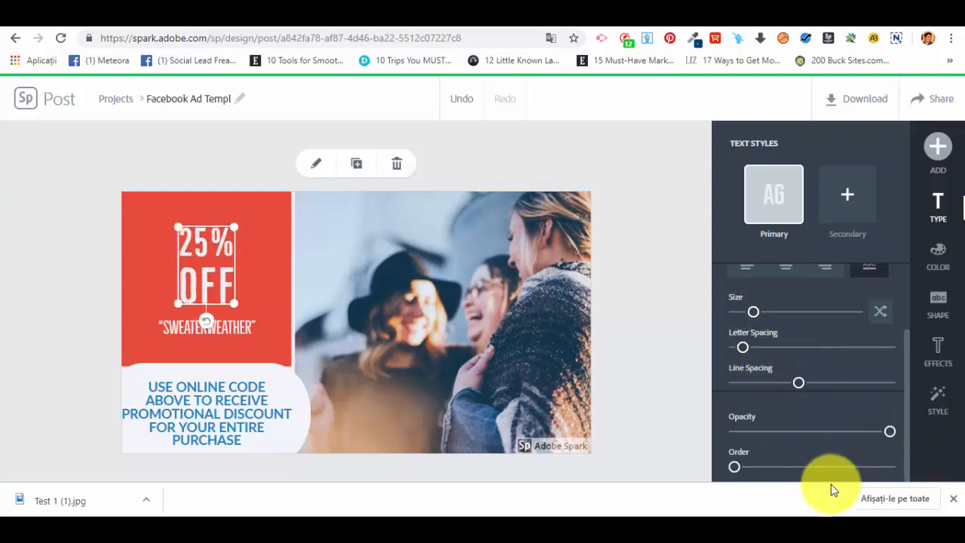
Check the font families available for the 25% OFF text, keeping Bellfort
scroll(828, 400, "up", 2)
left_click(788, 318)
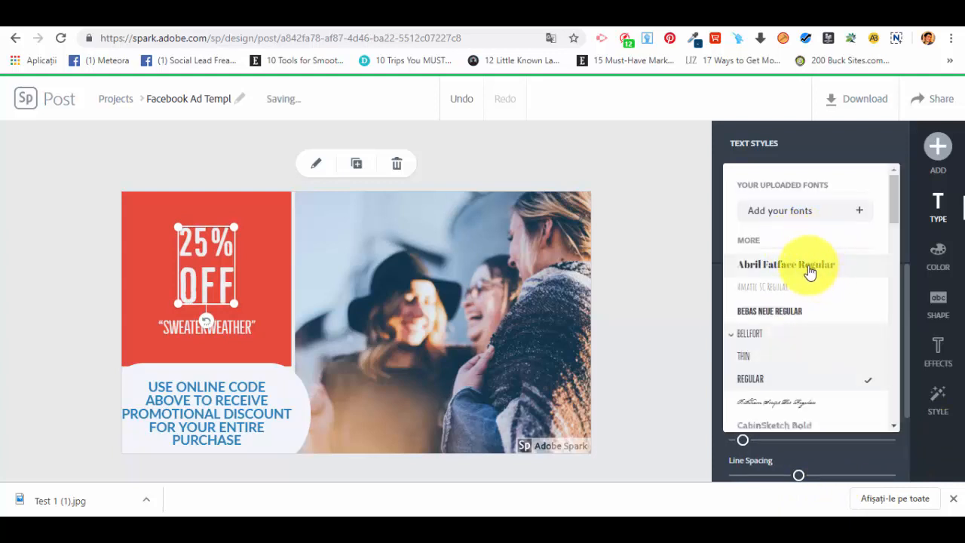
left_click(798, 154)
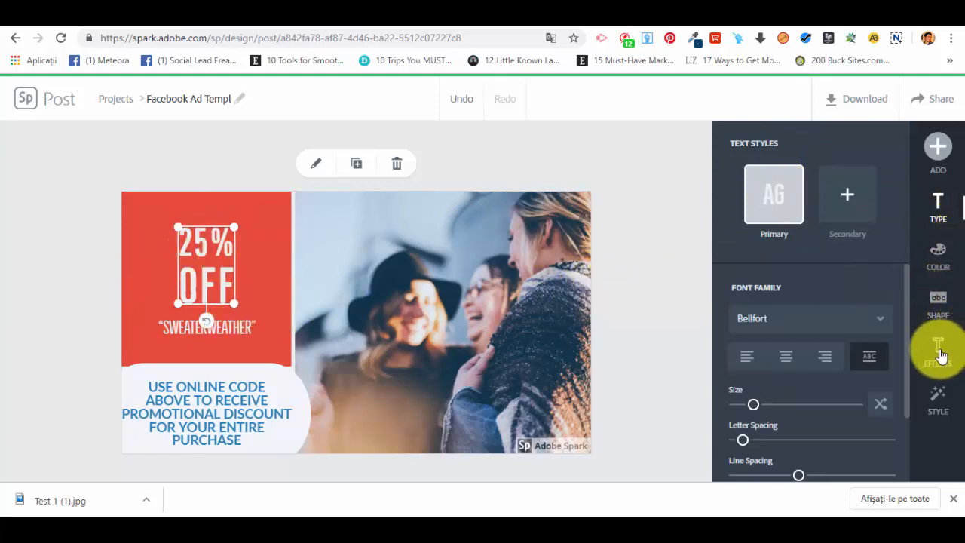
Widen the red cell behind the 25% OFF text toward the photo and select the promotional discount text below it
left_click(267, 260)
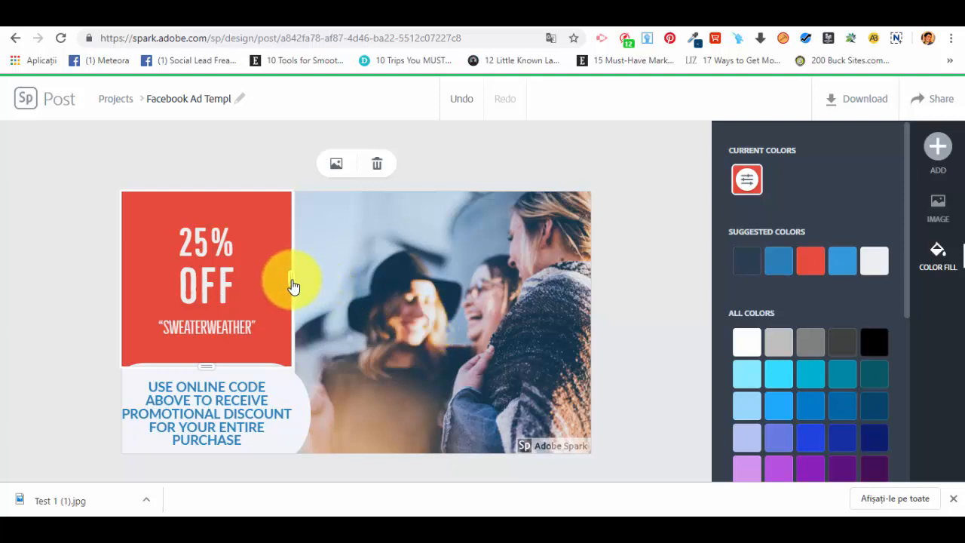
left_click(369, 309)
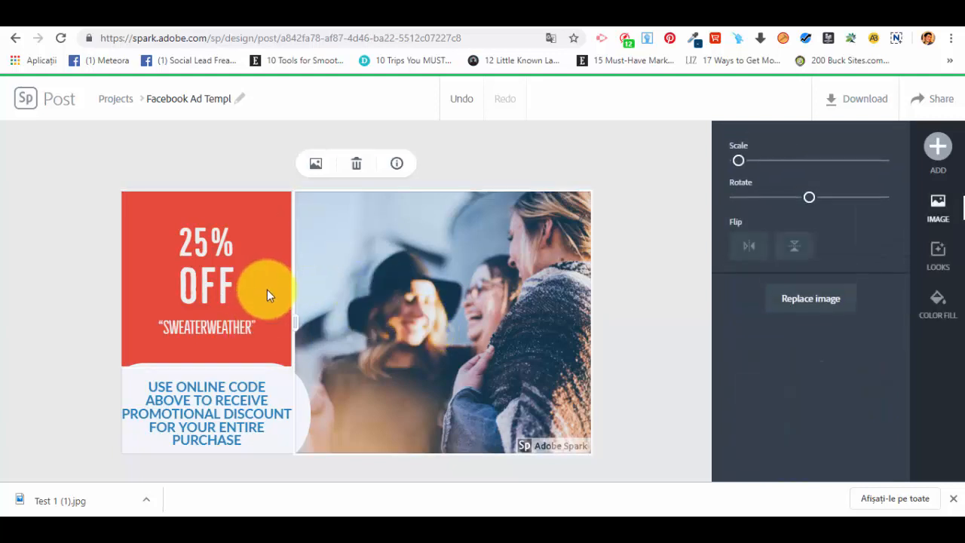
left_click(267, 291)
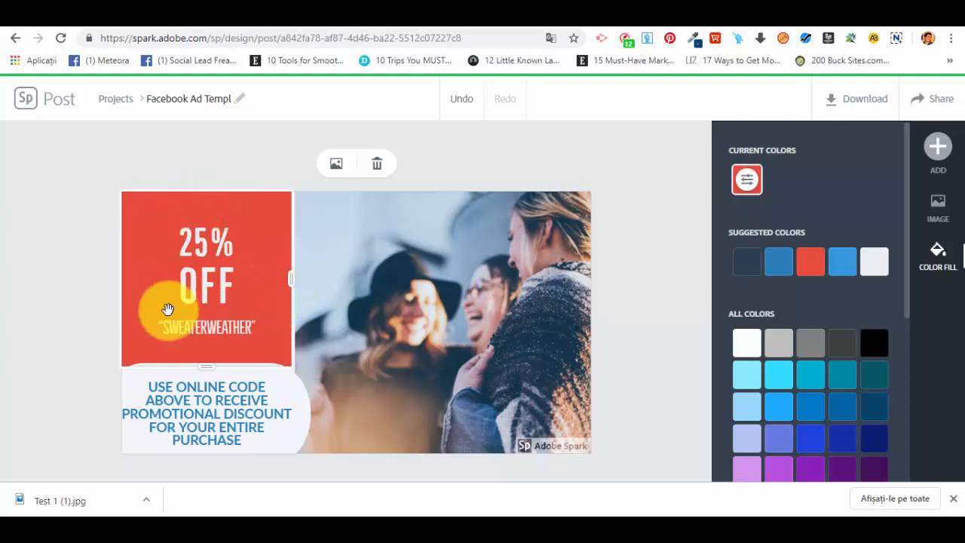
left_click_drag(291, 280, 316, 297)
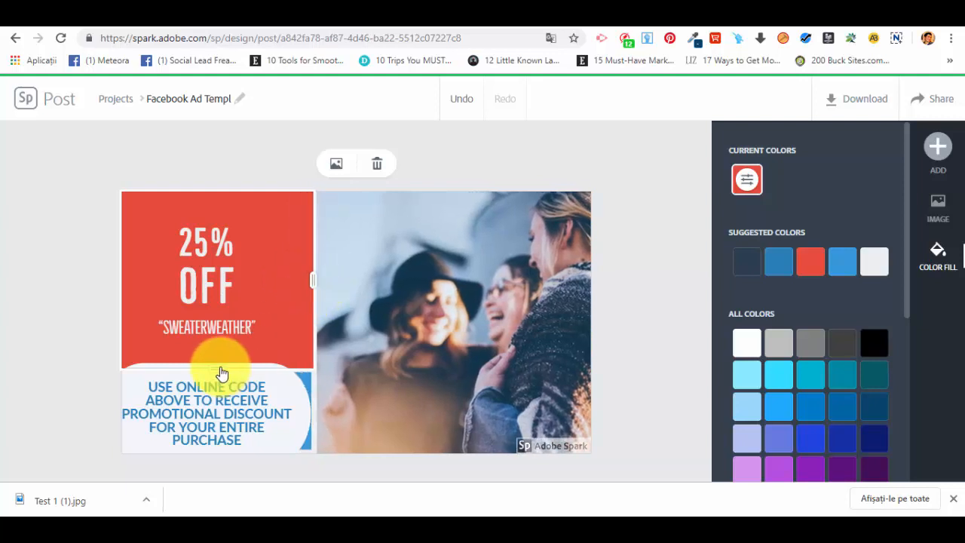
left_click(302, 392)
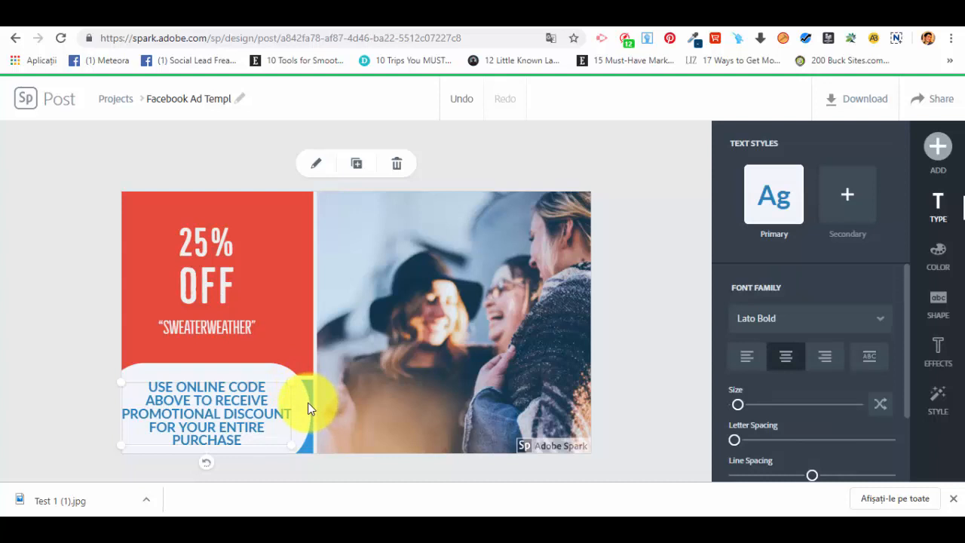
Widen the photo cell by shifting its boundary toward the 25% OFF text, narrowing the red cell, and deselect the photo
left_click(320, 430)
left_click(302, 428)
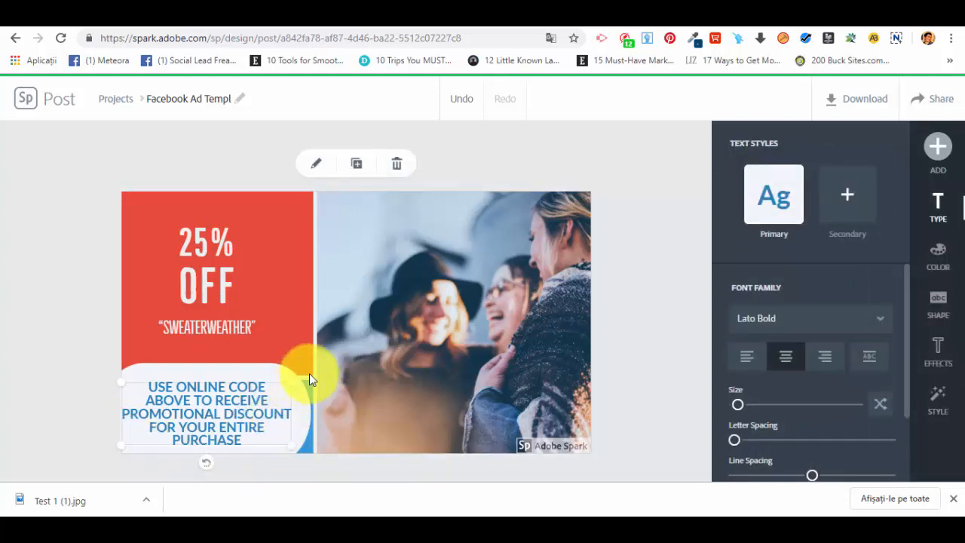
left_click(313, 395)
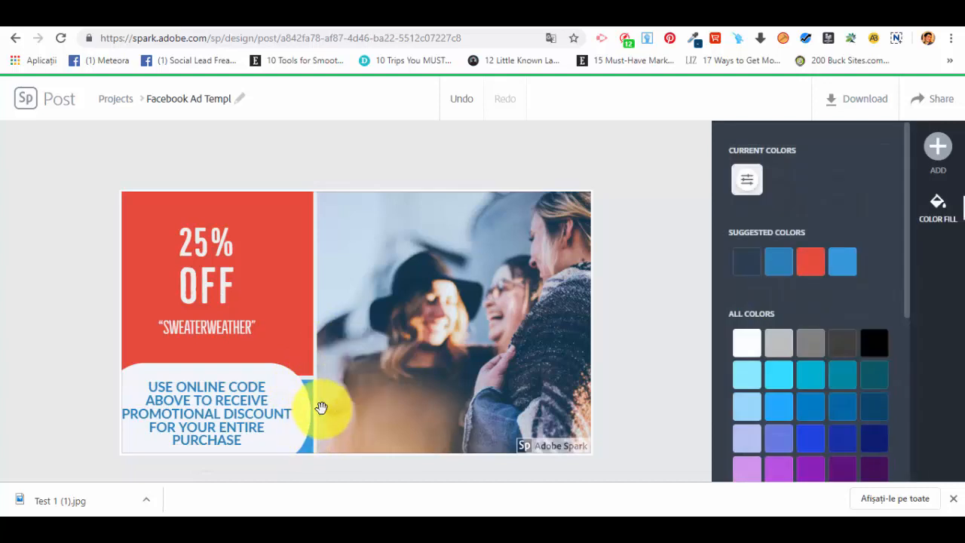
left_click(317, 344)
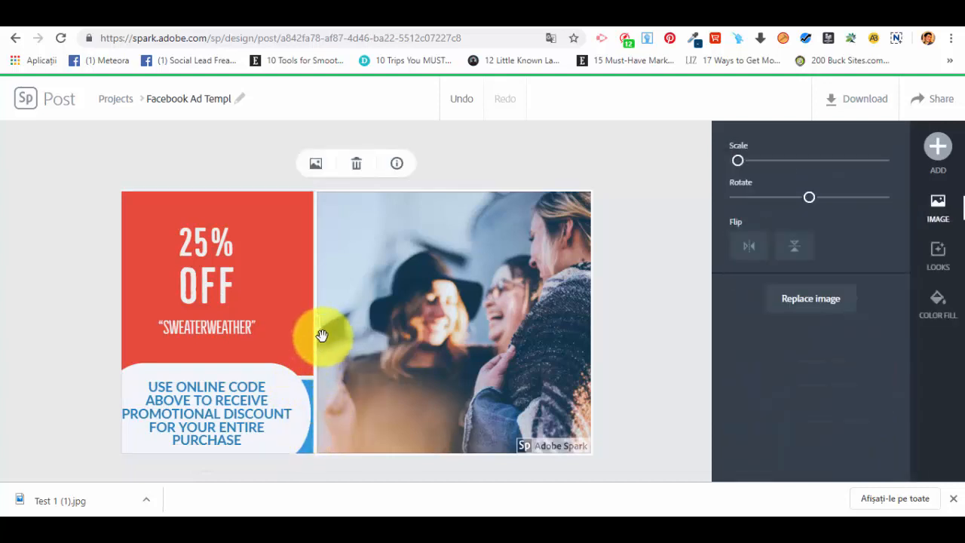
left_click_drag(316, 332, 287, 361)
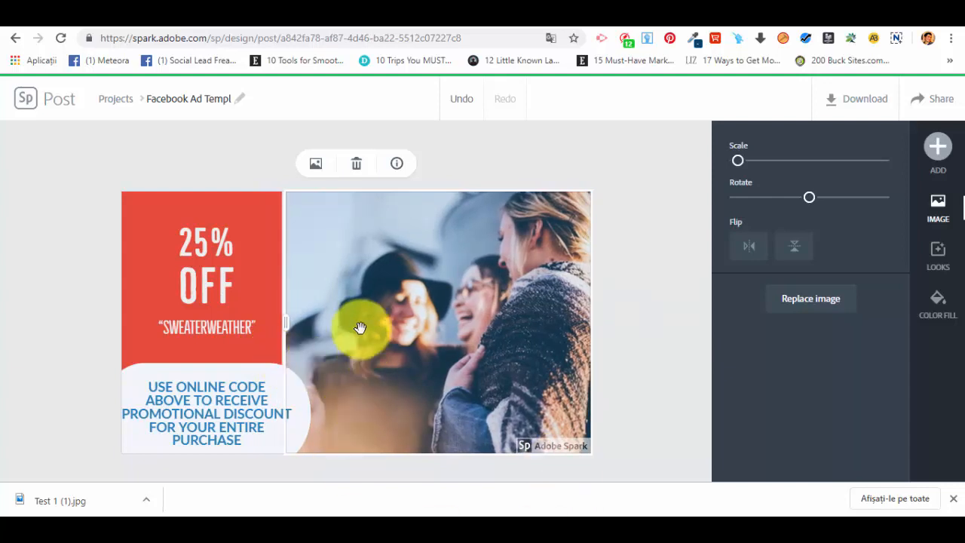
left_click(540, 145)
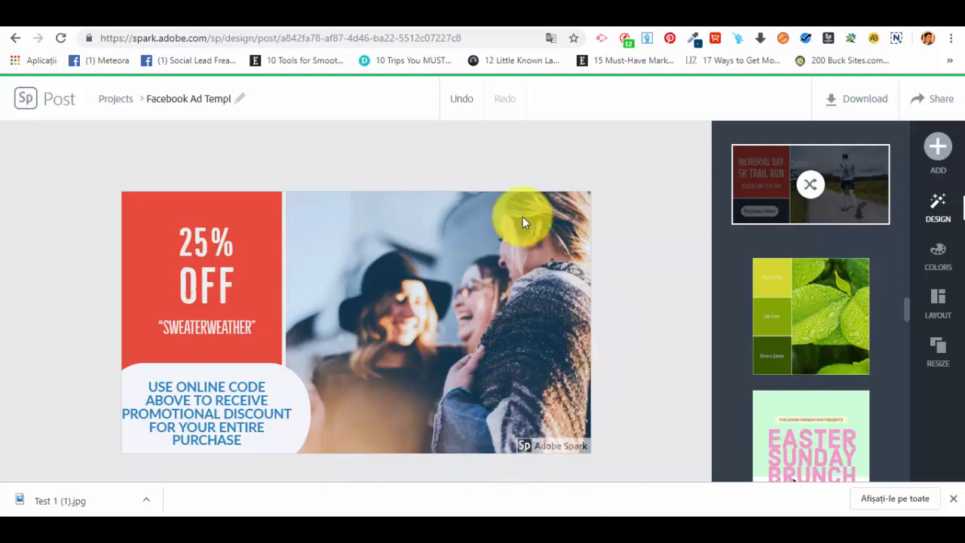
Try the first Decorative color palettes on the post and apply the red, cream, sage and teal one
left_click(951, 265)
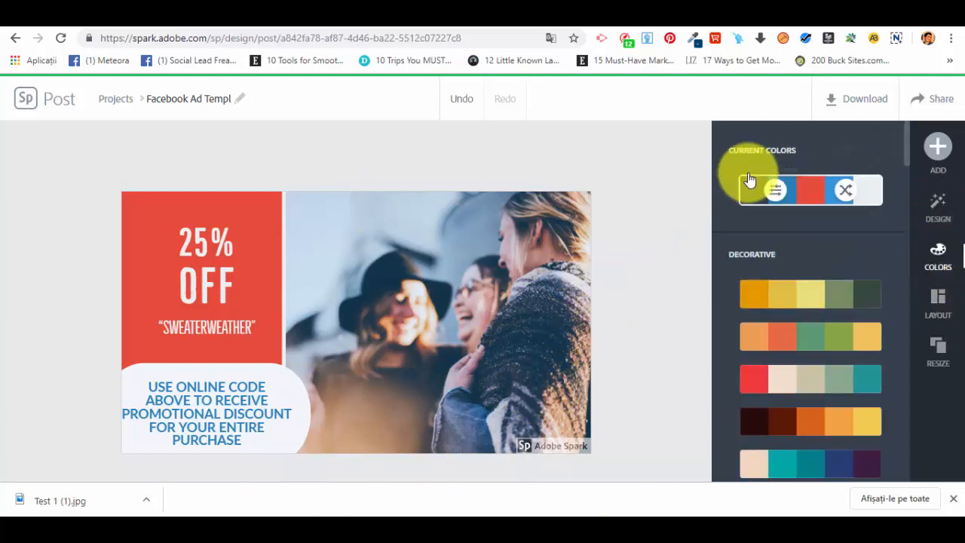
left_click(781, 299)
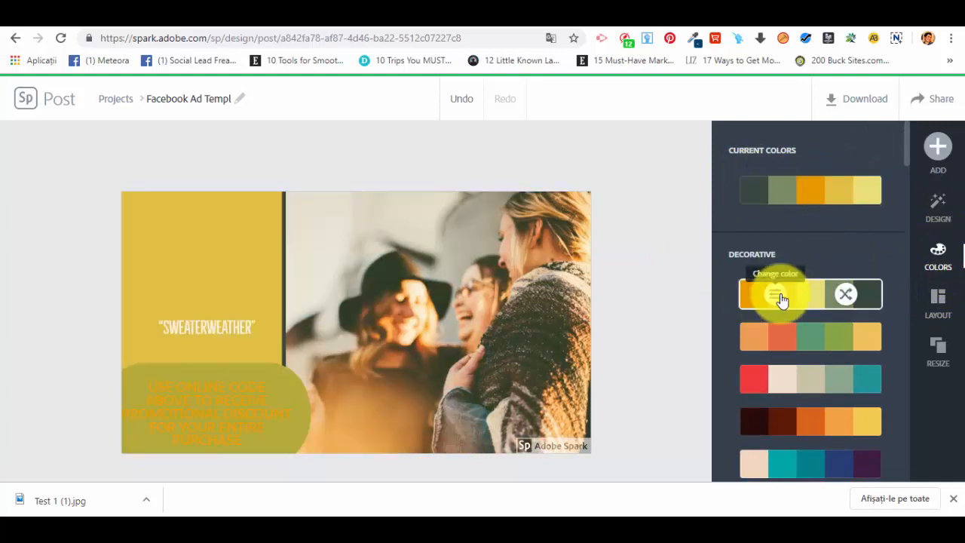
left_click(845, 342)
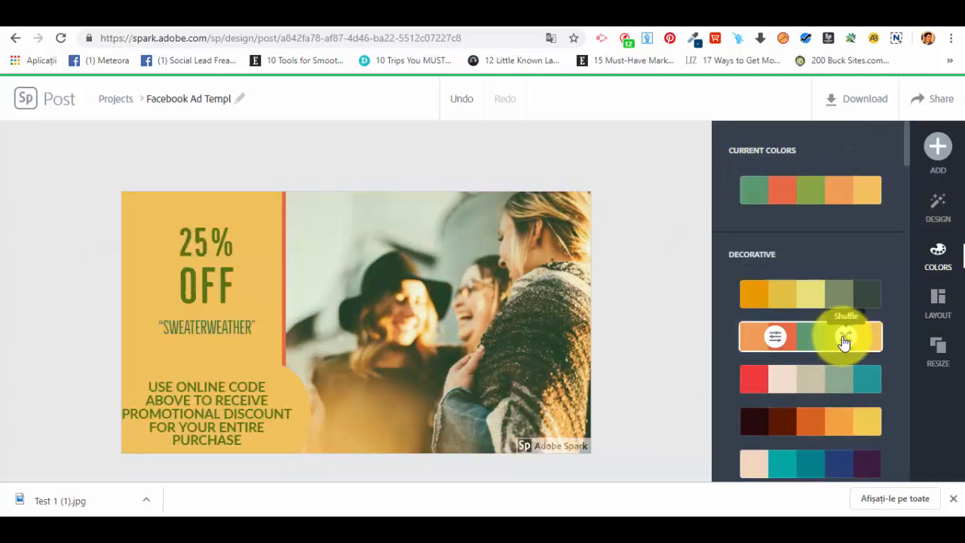
left_click(840, 379)
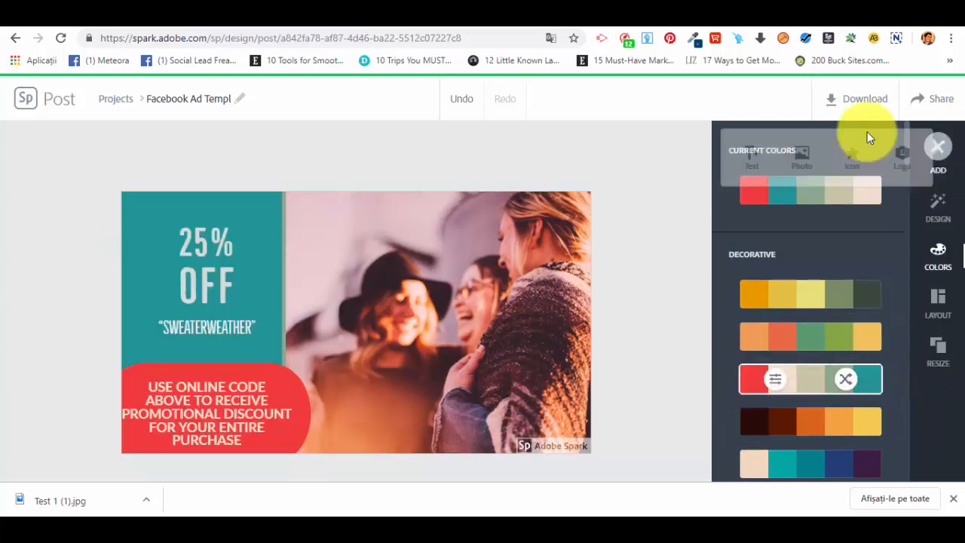
Look through the remaining color palettes, the layout choices and the available resize formats for the post
scroll(806, 392, "down", 1)
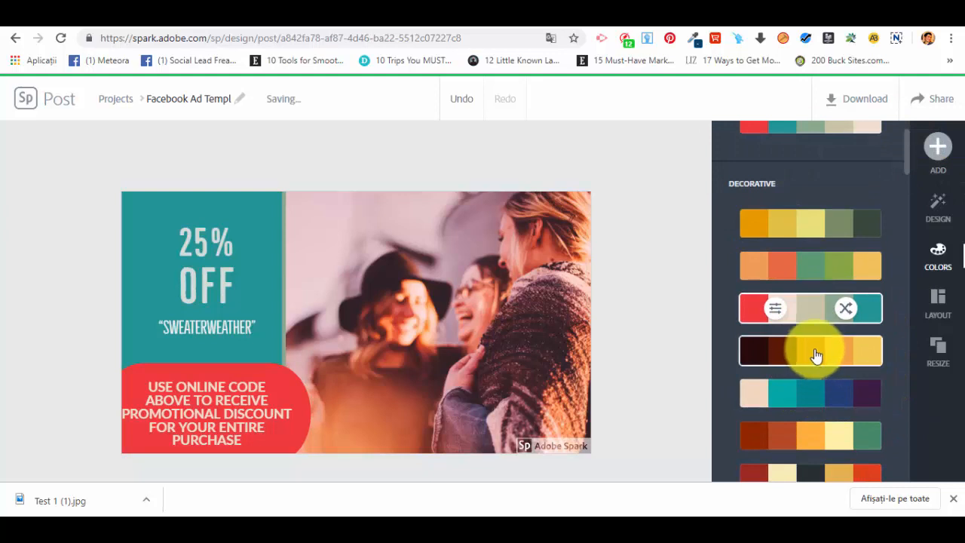
scroll(816, 334, "down", 1)
scroll(816, 336, "down", 3)
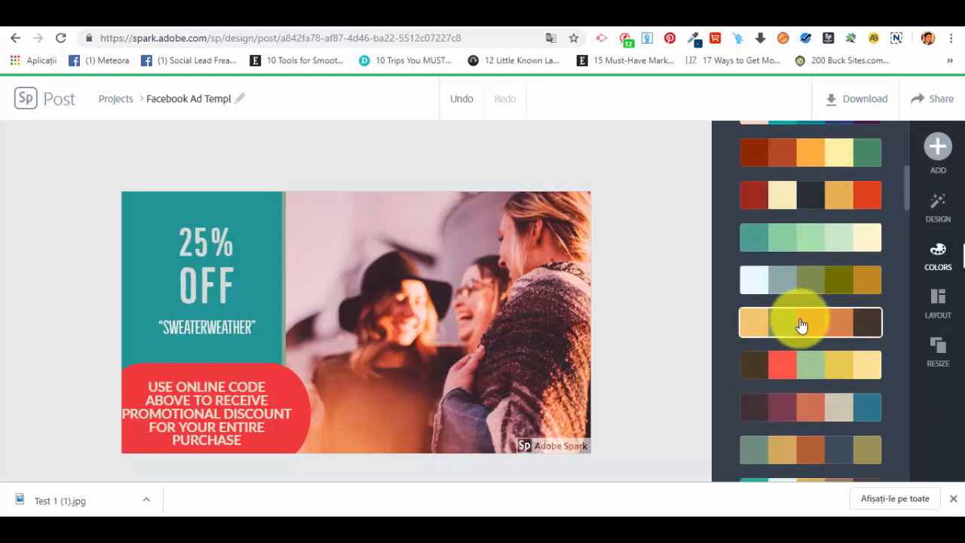
scroll(799, 319, "down", 4)
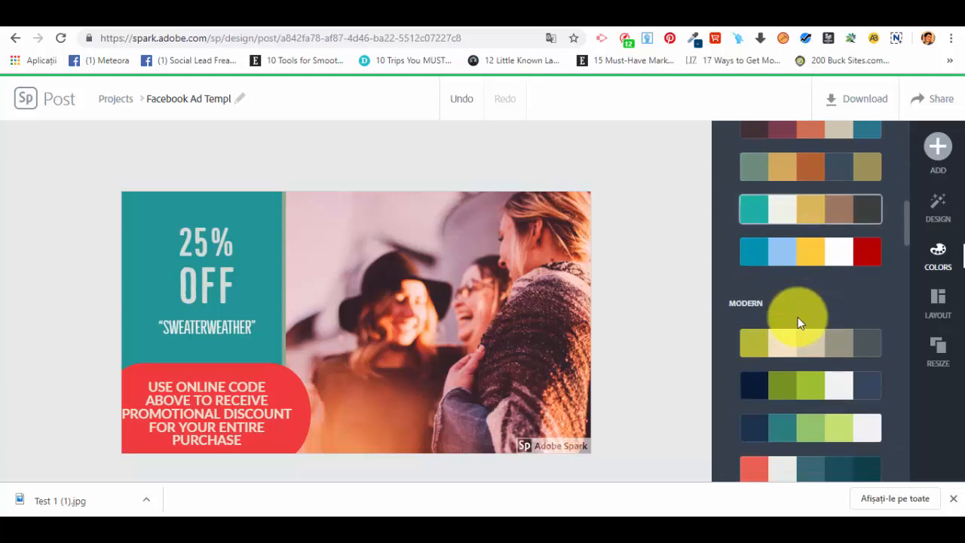
left_click(949, 305)
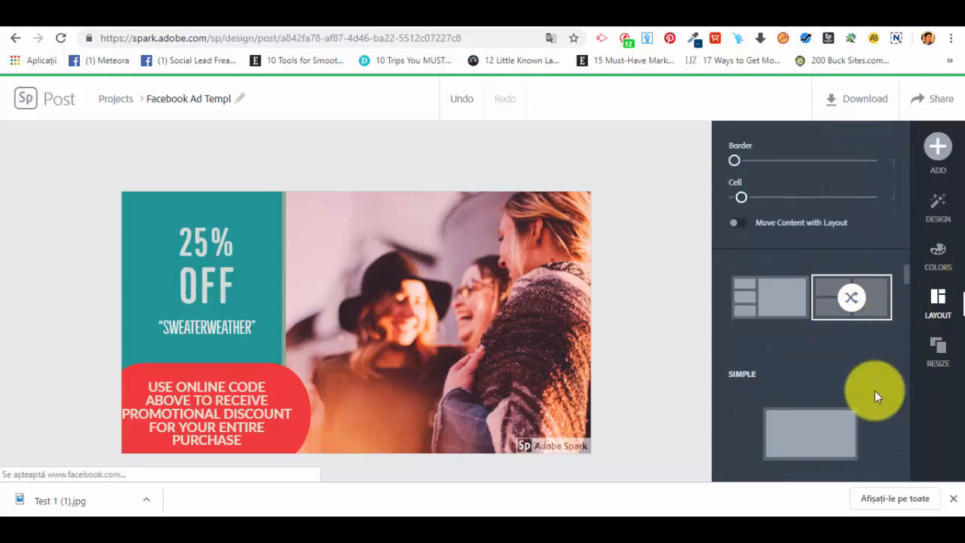
left_click(951, 360)
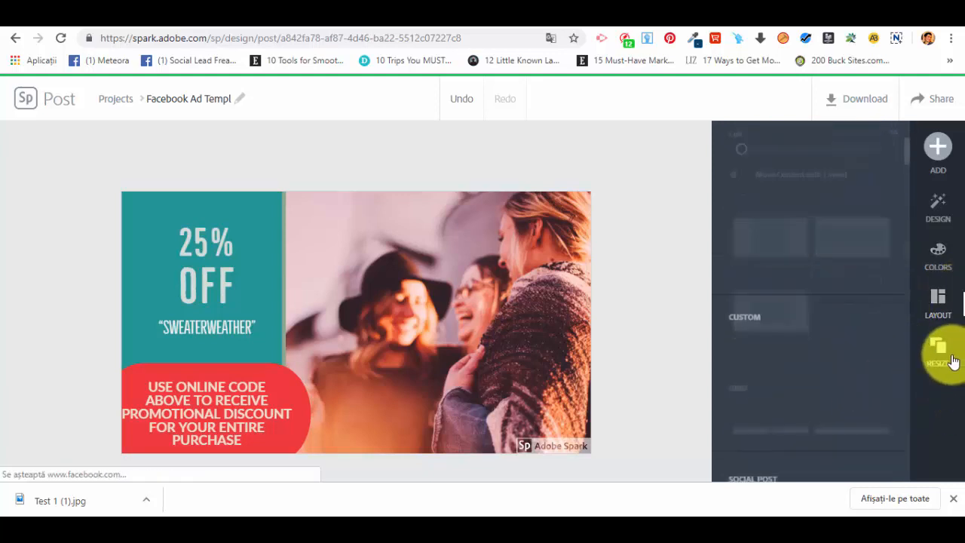
scroll(845, 357, "down", 3)
scroll(845, 357, "up", 7)
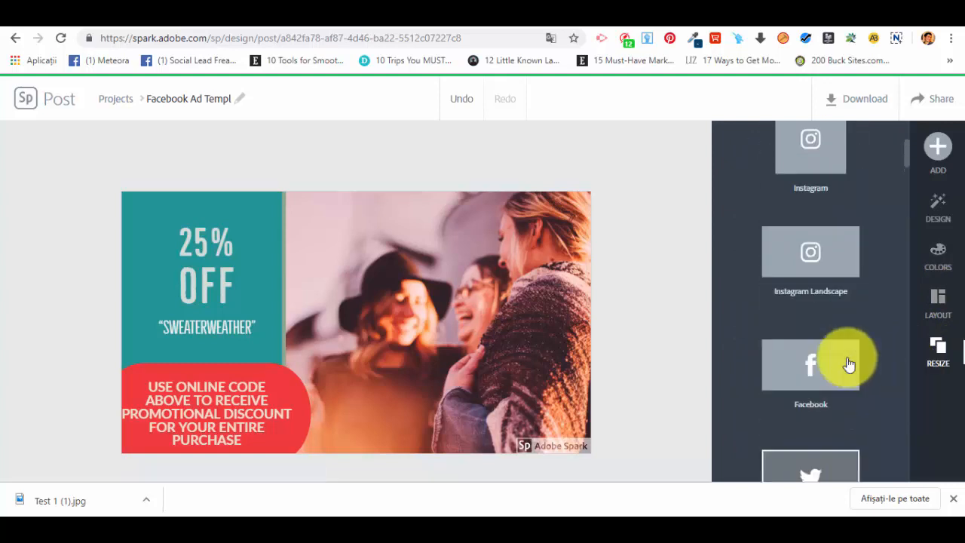
scroll(846, 364, "up", 3)
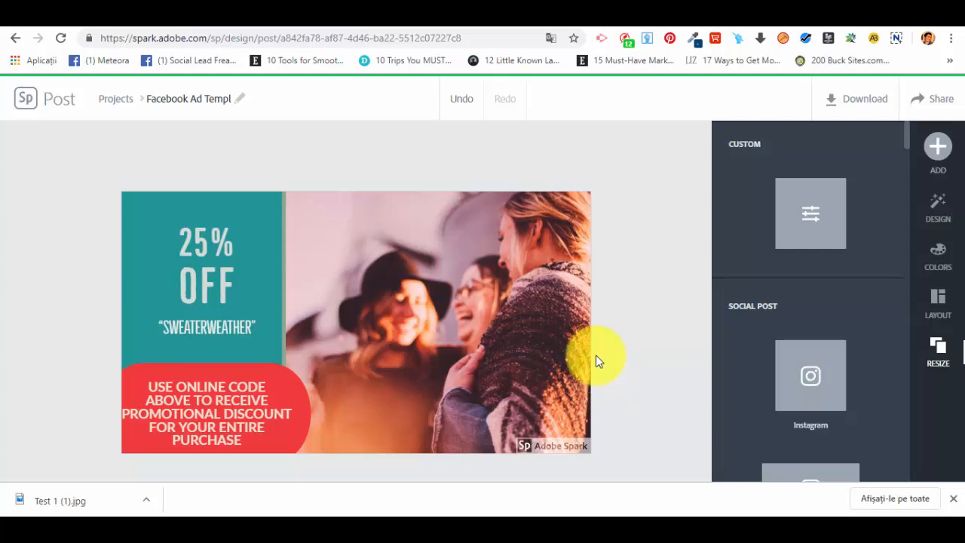
Download the Facebook ad post as an image and dismiss the Spark Premium offer
left_click(877, 114)
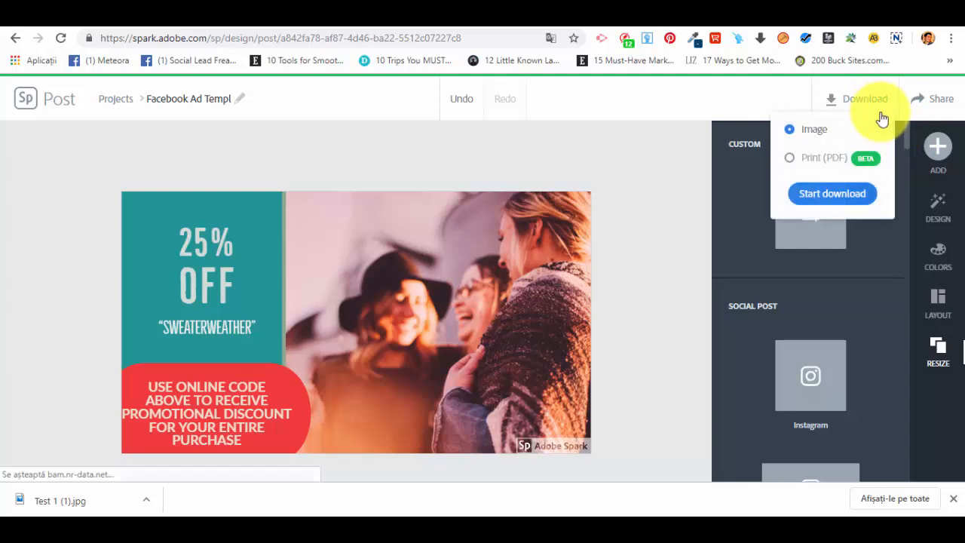
left_click(837, 195)
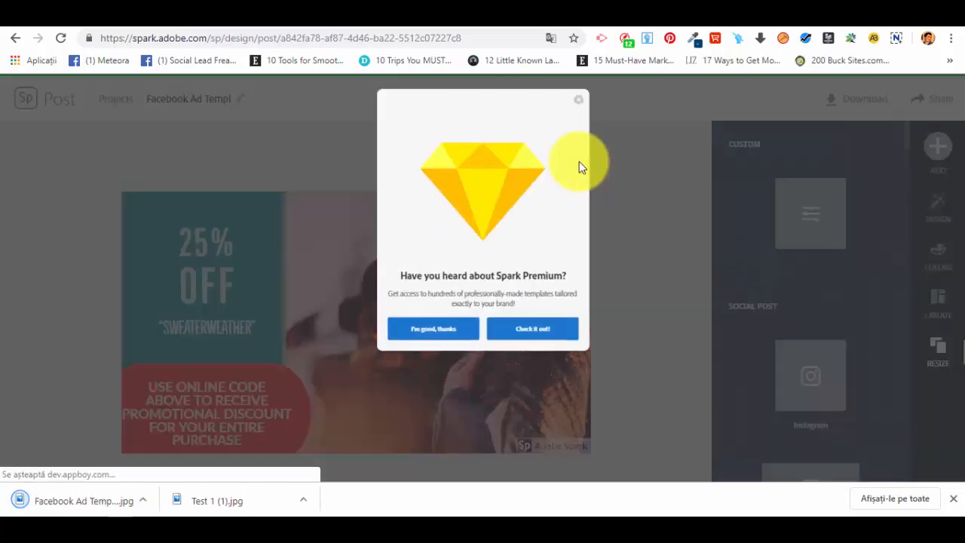
left_click(578, 99)
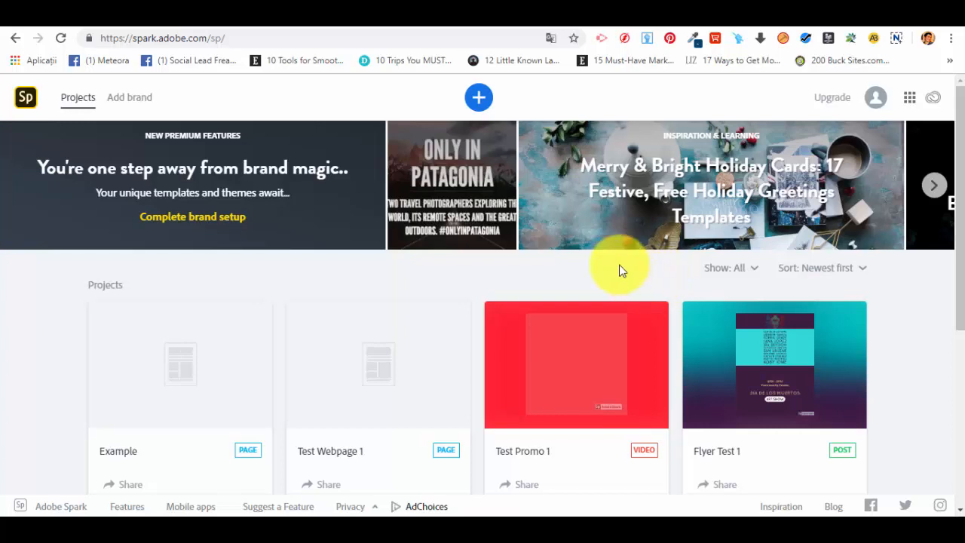
Start a new project, look over the template categories and open the Popular Cover graphic template
left_click(478, 98)
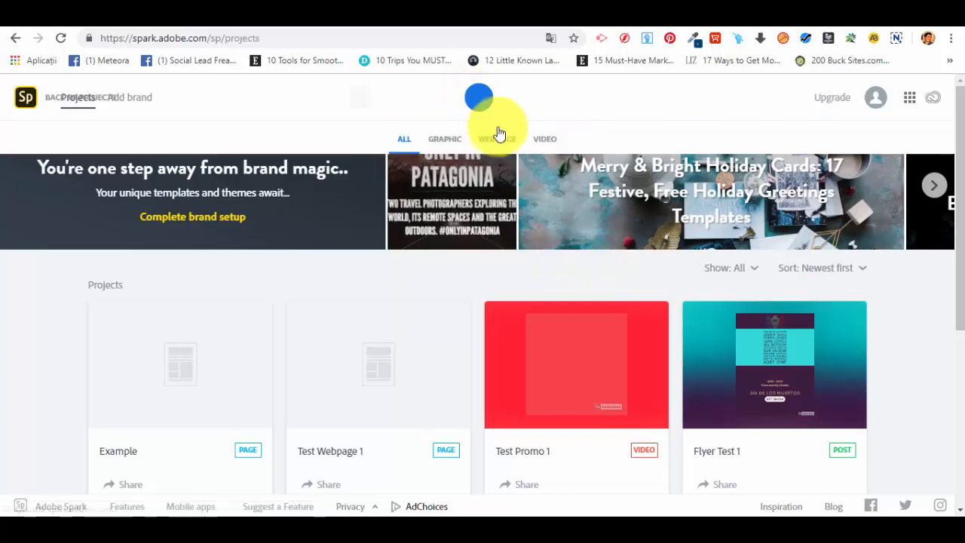
scroll(504, 254, "down", 2)
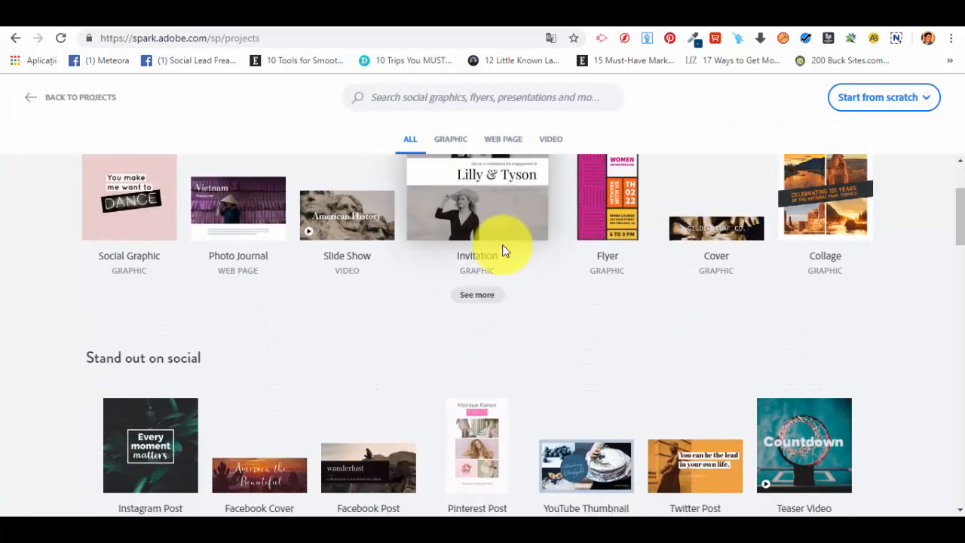
scroll(609, 381, "up", 2)
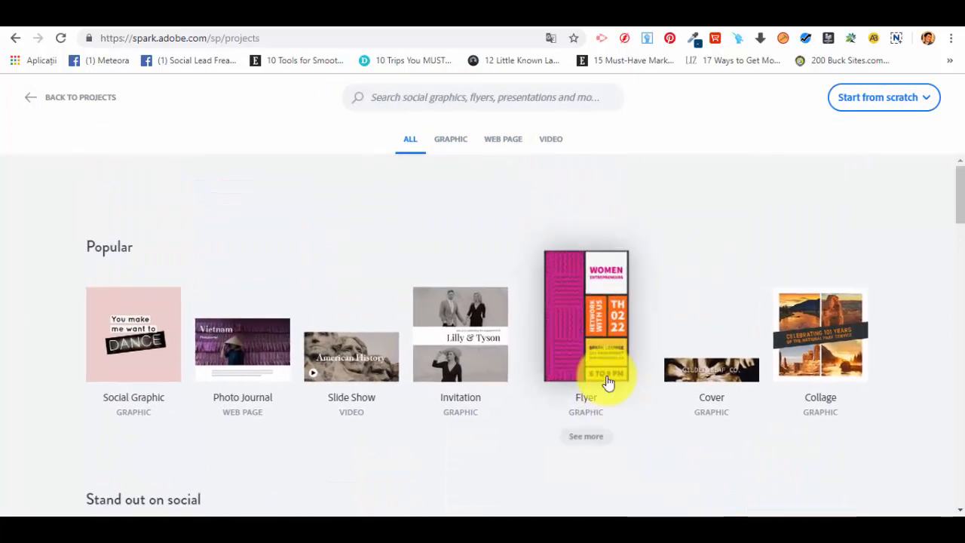
scroll(609, 382, "down", 2)
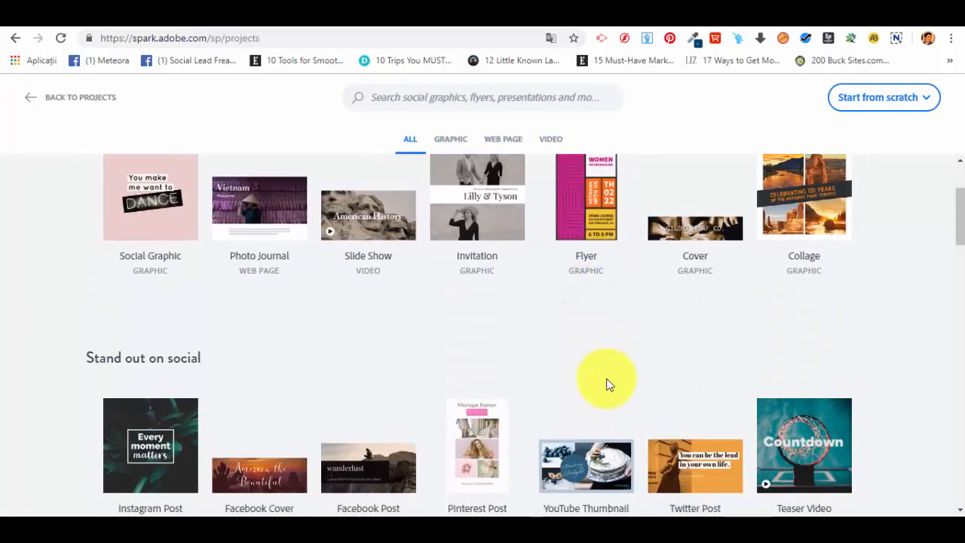
scroll(608, 386, "up", 1)
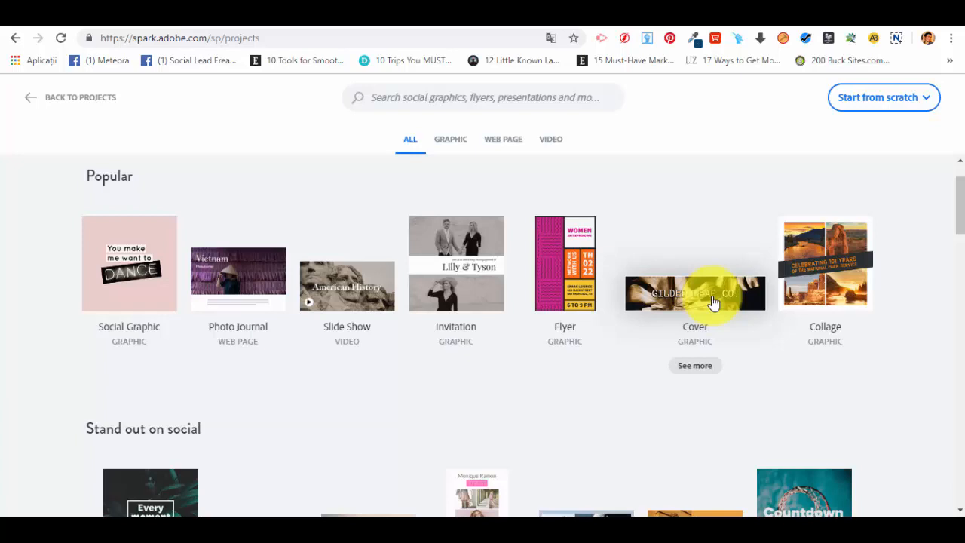
left_click(712, 296)
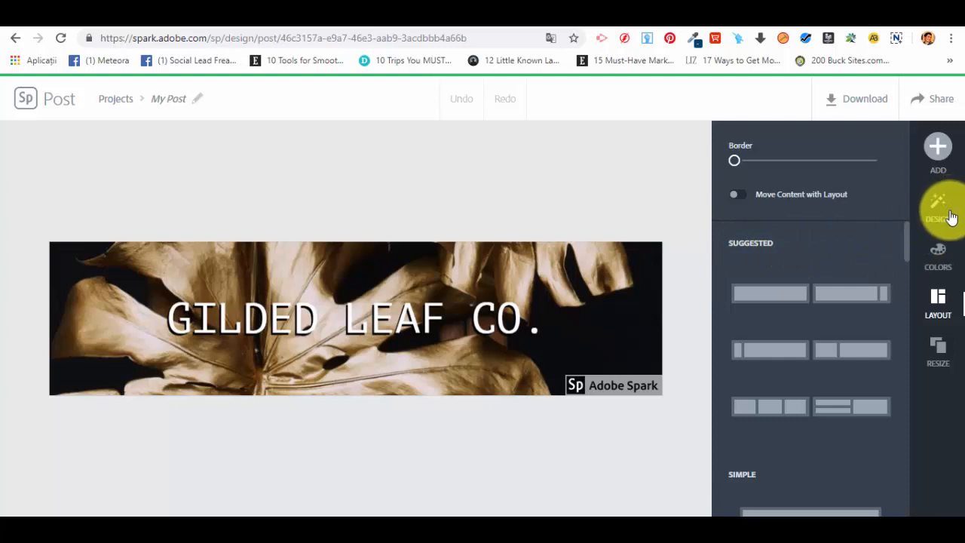
Apply the Banner layout with a full-width horizontal strip behind the GILDED LEAF CO. title and look over the Grid layouts
scroll(770, 306, "down", 2)
scroll(757, 363, "down", 3)
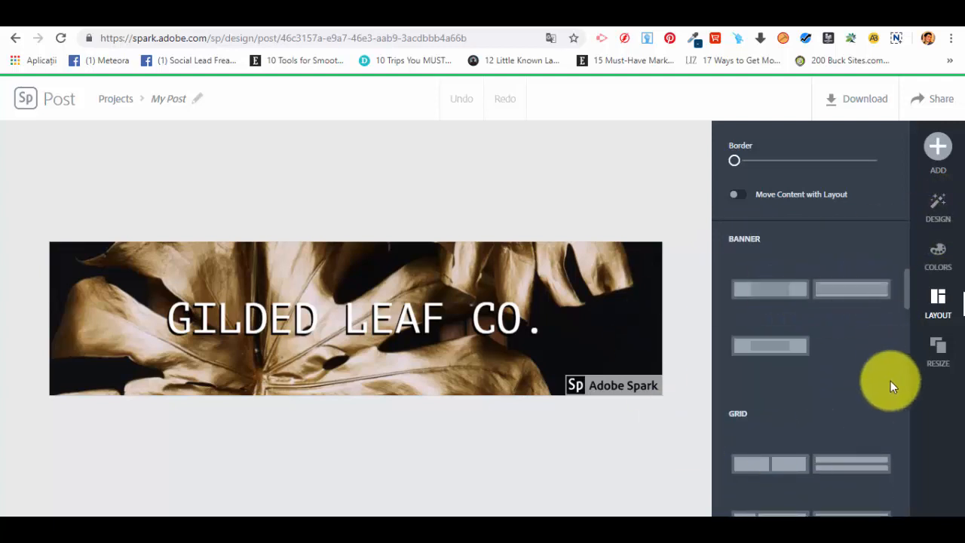
left_click(842, 287)
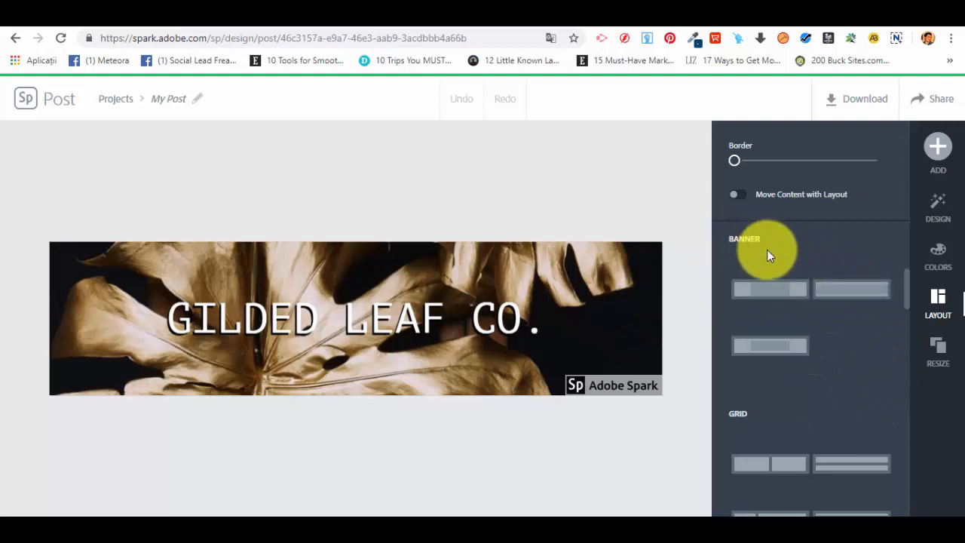
left_click(840, 292)
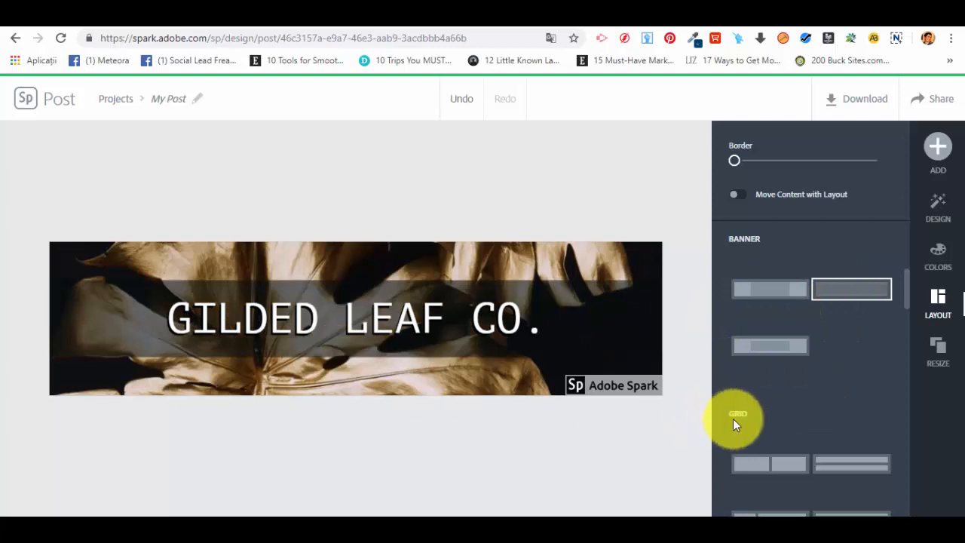
scroll(798, 389, "down", 5)
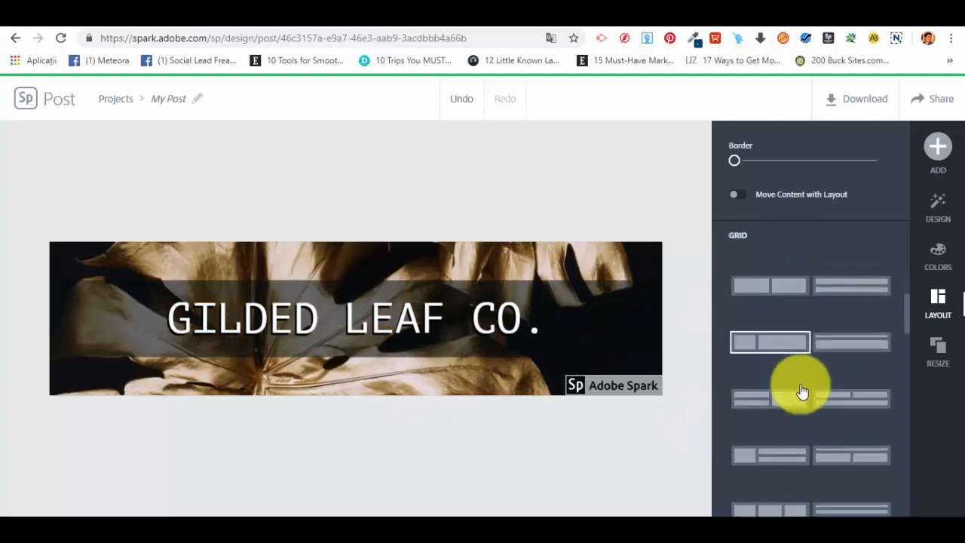
Browse the design variations available for the GILDED LEAF CO. cover
left_click(948, 220)
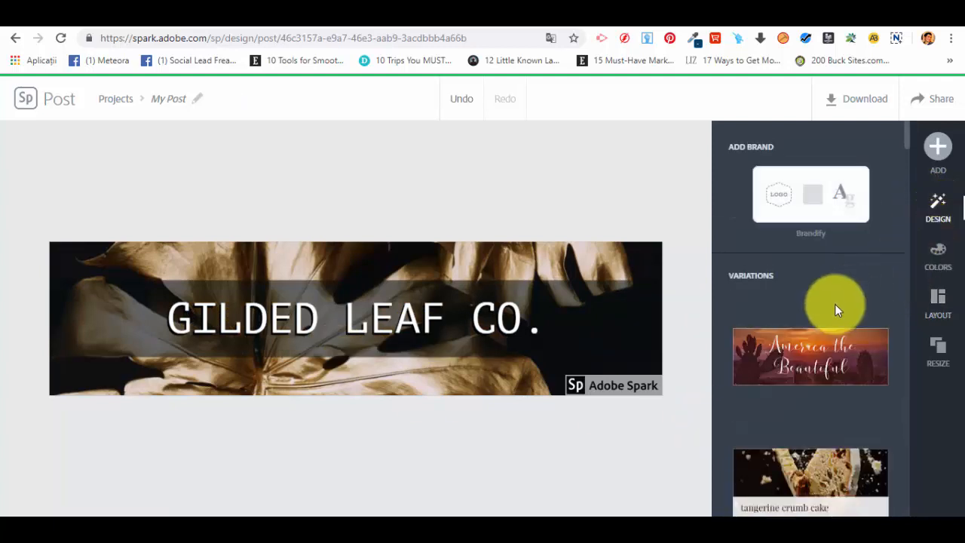
scroll(834, 304, "down", 1)
scroll(799, 286, "down", 2)
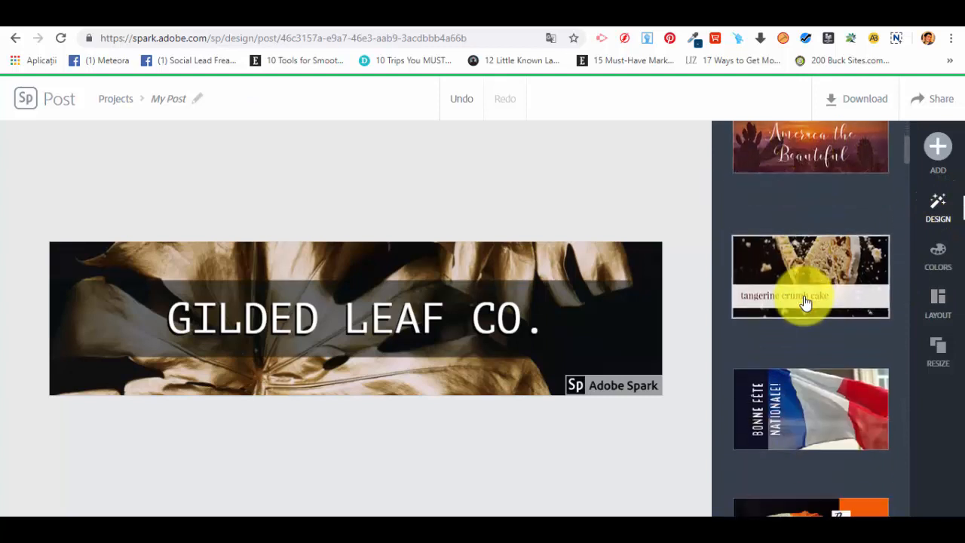
scroll(805, 301, "down", 6)
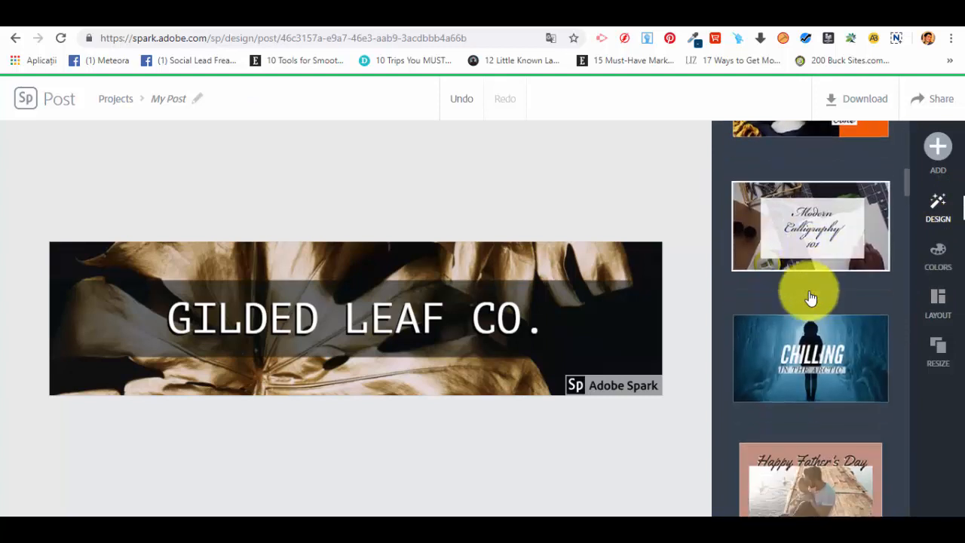
scroll(810, 298, "down", 6)
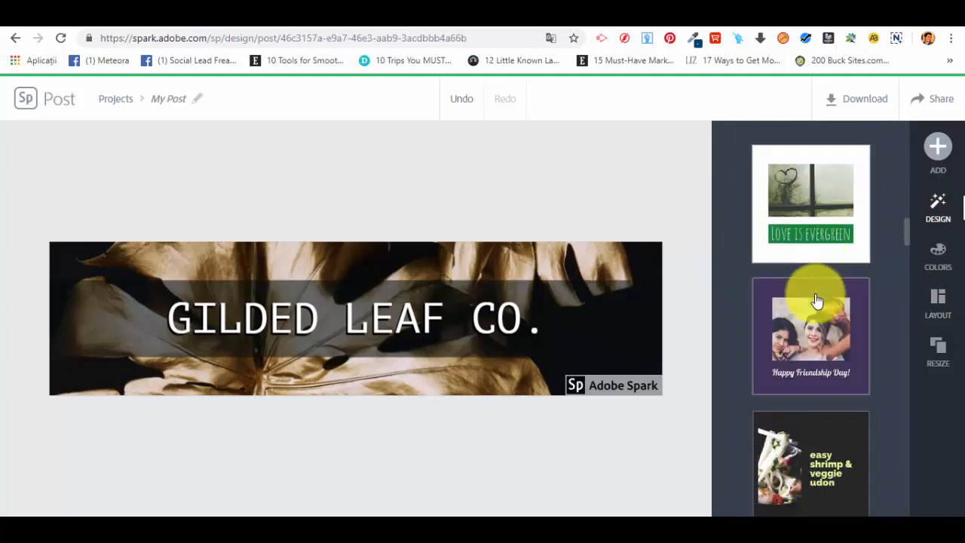
scroll(816, 301, "down", 6)
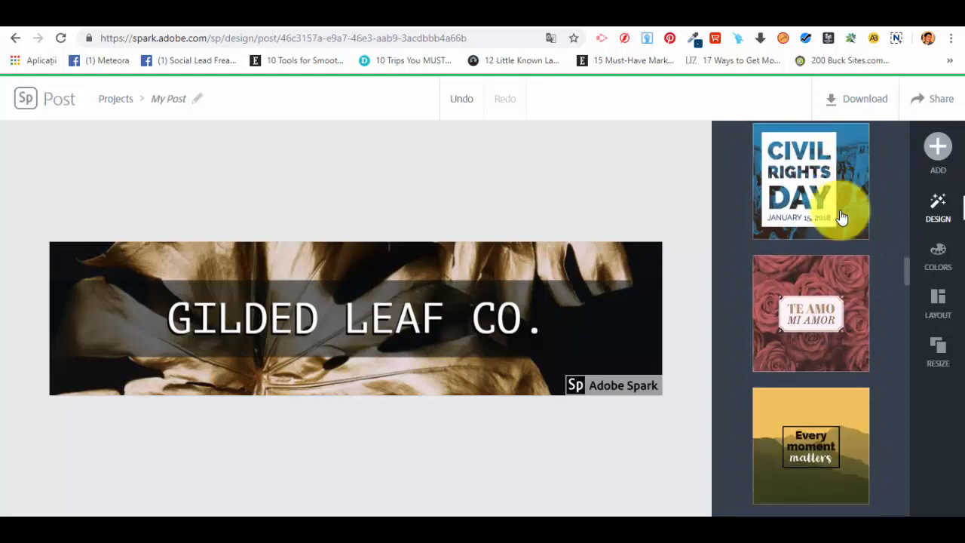
scroll(845, 259, "up", 1)
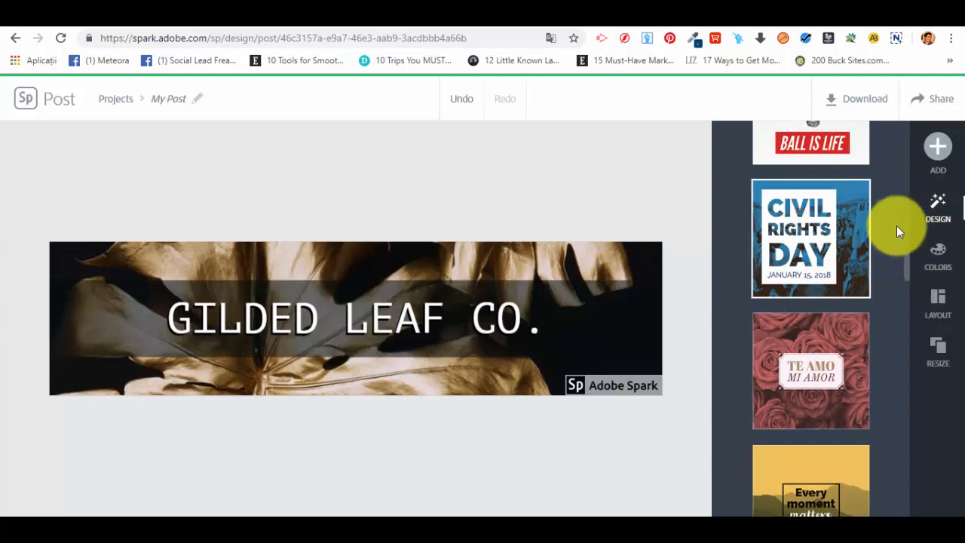
Apply the blue Civil Rights Day design to the GILDED LEAF CO. cover and look over the title's text options
left_click(837, 252)
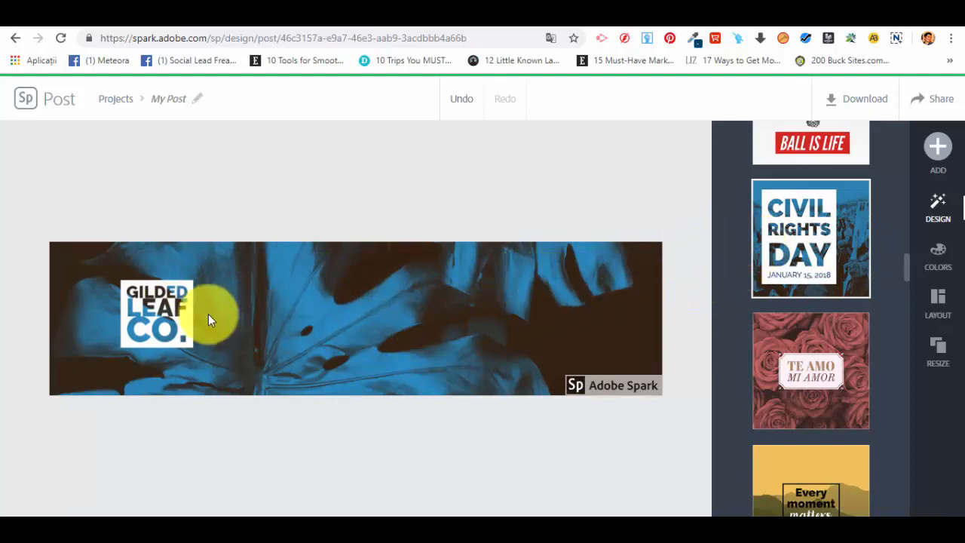
left_click(157, 315)
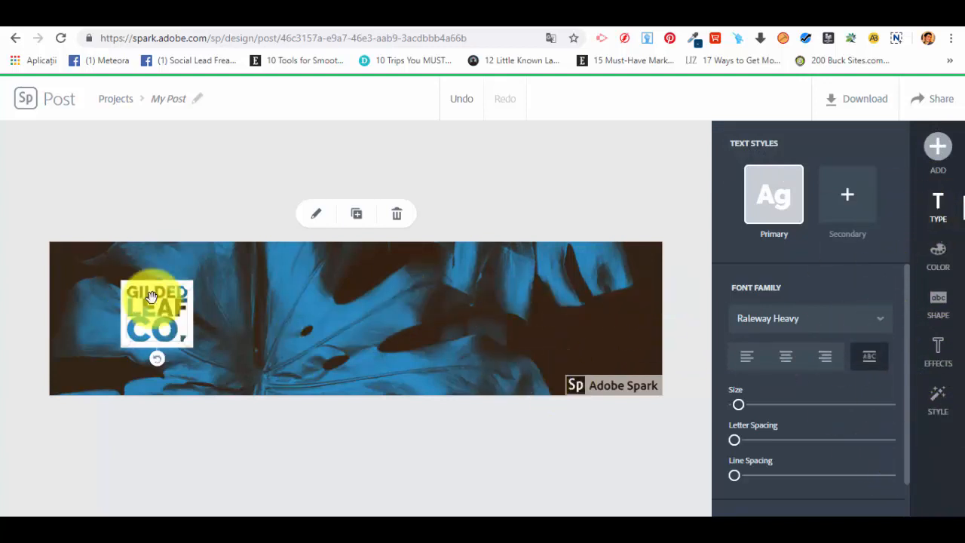
left_click(578, 207)
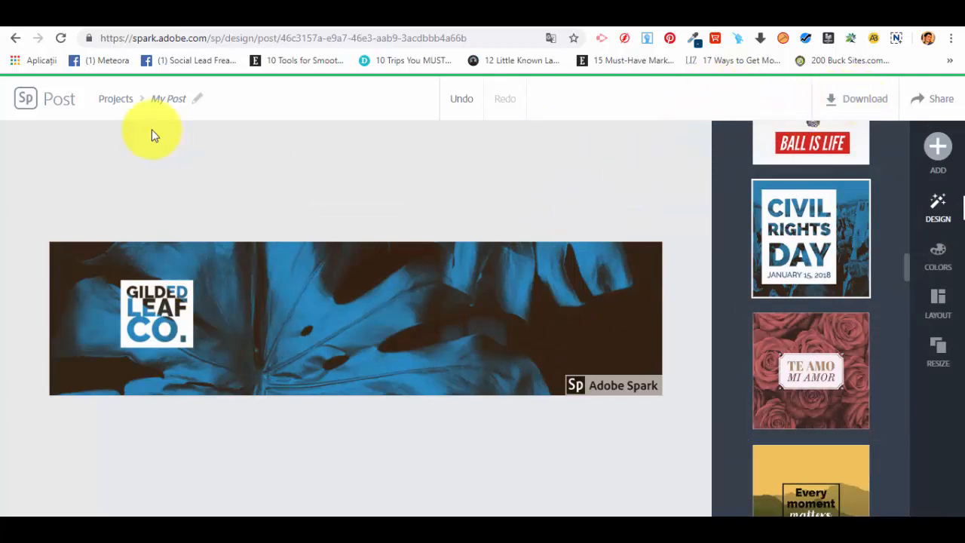
Rename the cover project as Test 1 Cover
left_click(165, 98)
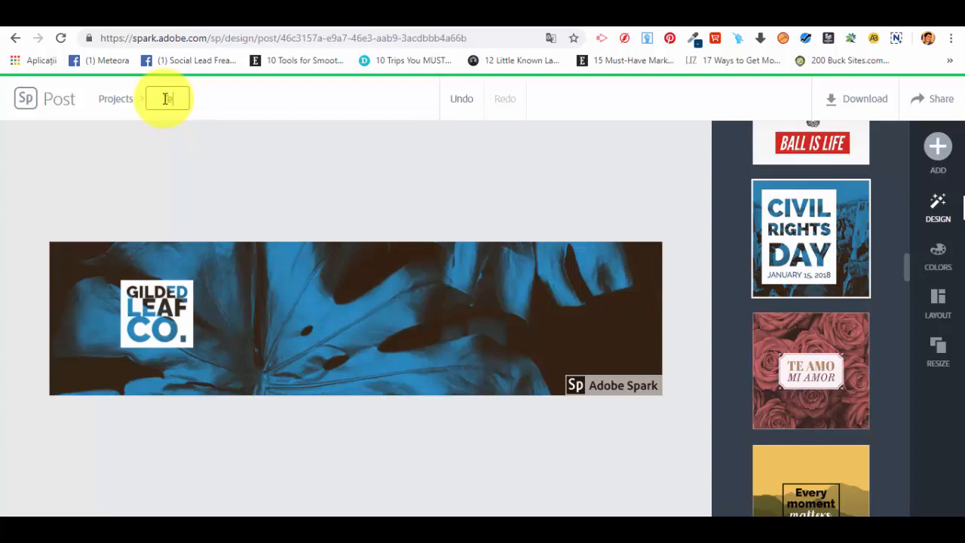
type("Test 1")
key("Return")
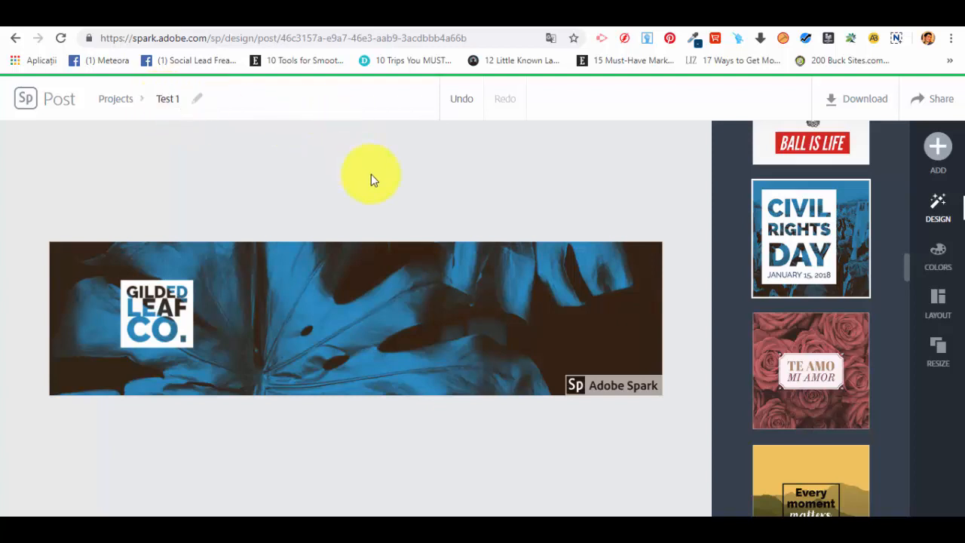
left_click(181, 98)
type("Cover")
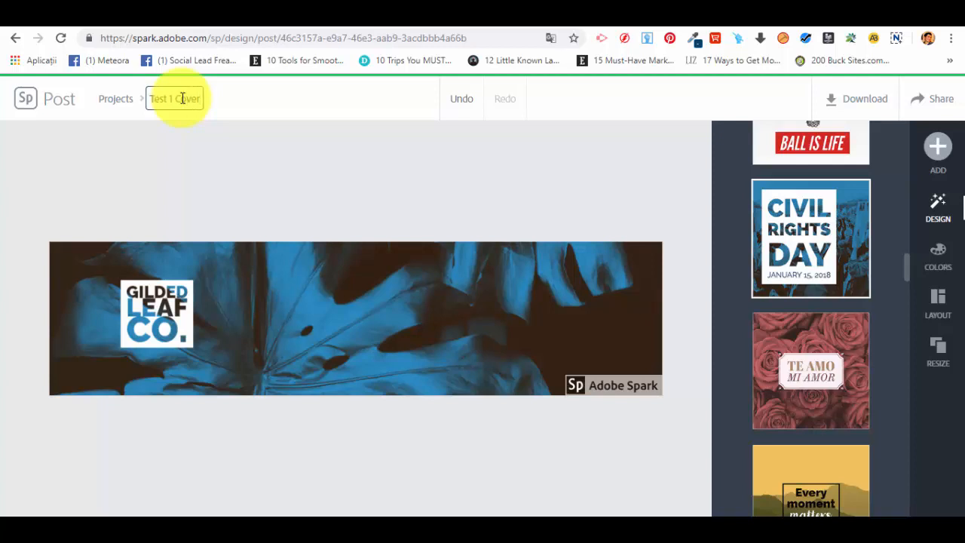
left_click(312, 204)
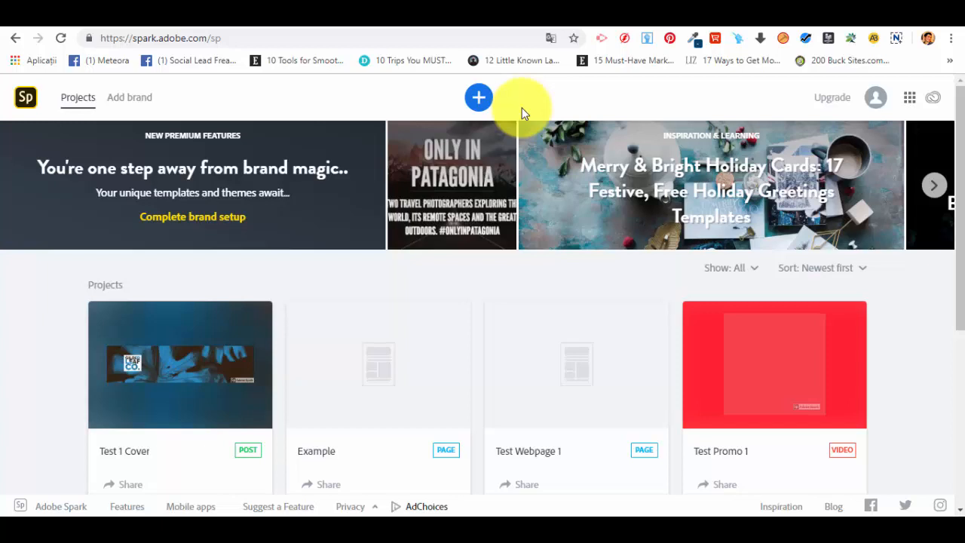
Start a new project and look over the graphic templates for social media, print and ads
left_click(479, 100)
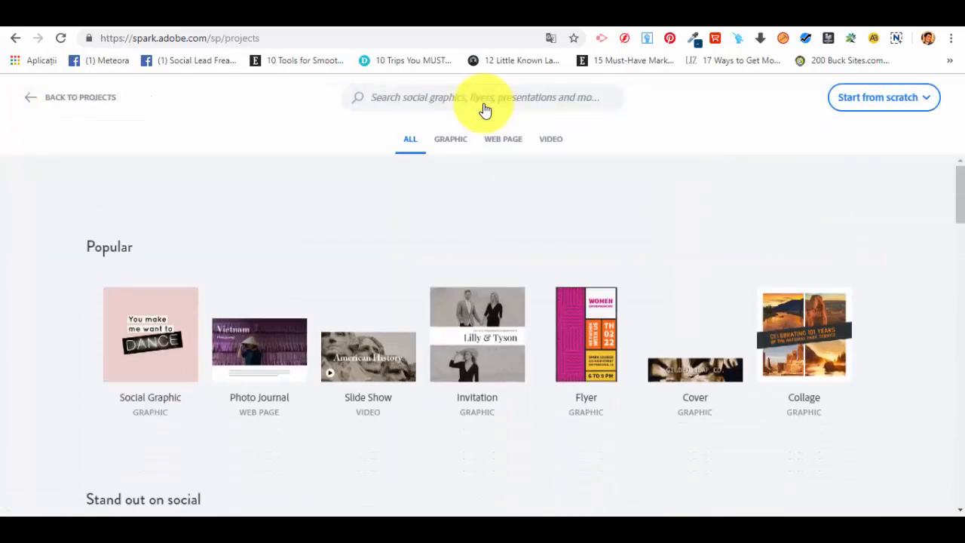
left_click(453, 153)
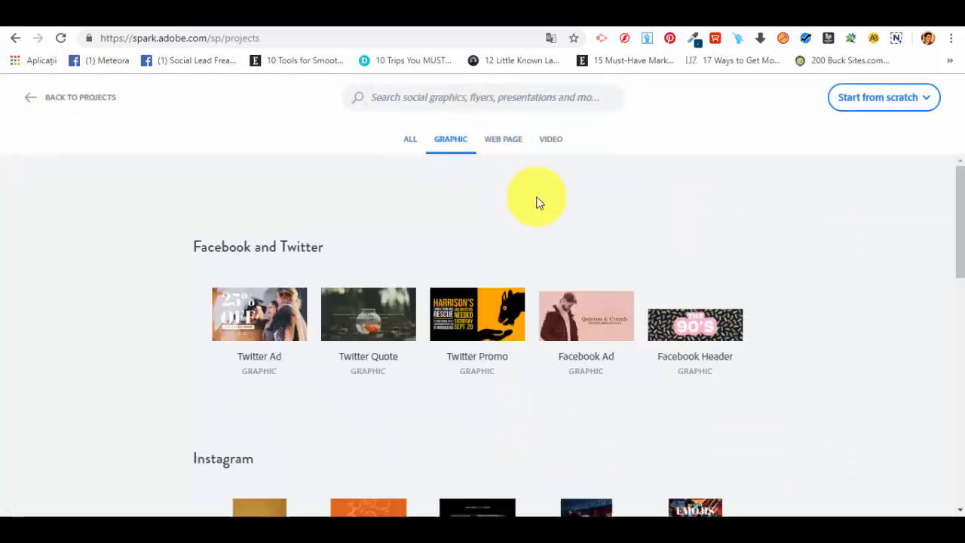
scroll(560, 226, "down", 4)
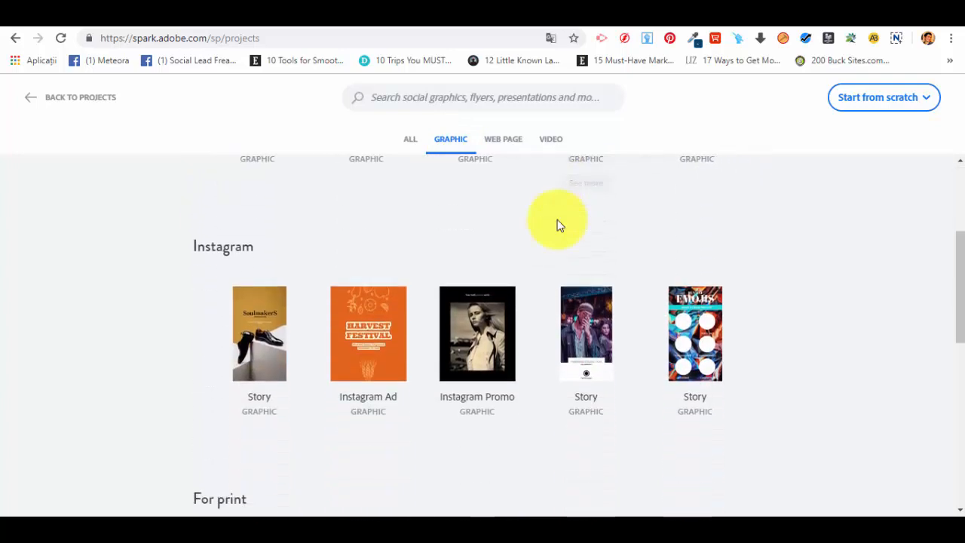
scroll(557, 219, "down", 6)
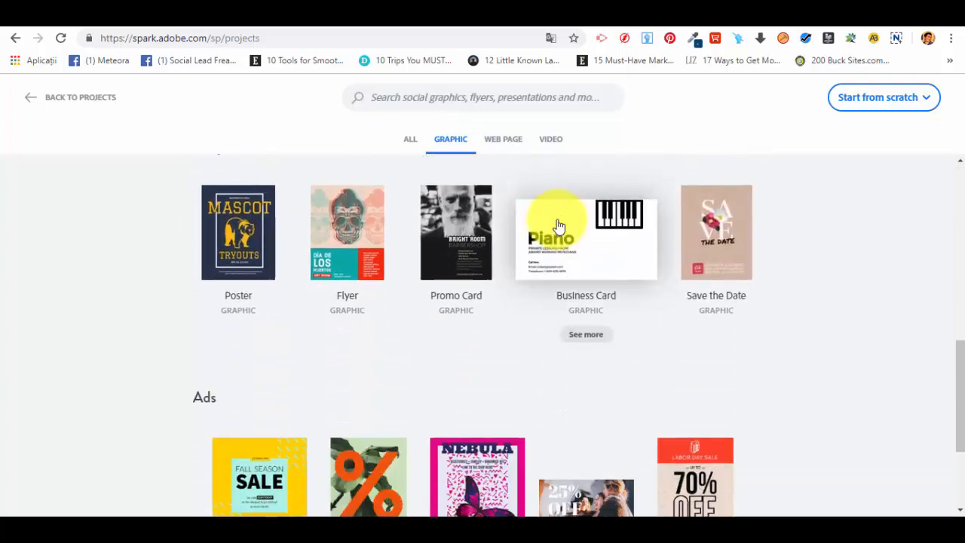
scroll(388, 253, "up", 3)
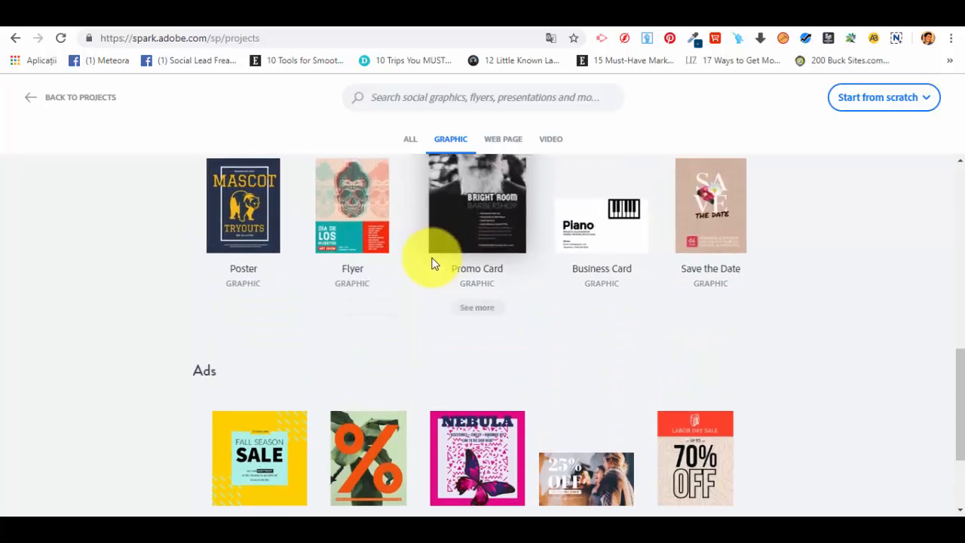
scroll(723, 258, "up", 4)
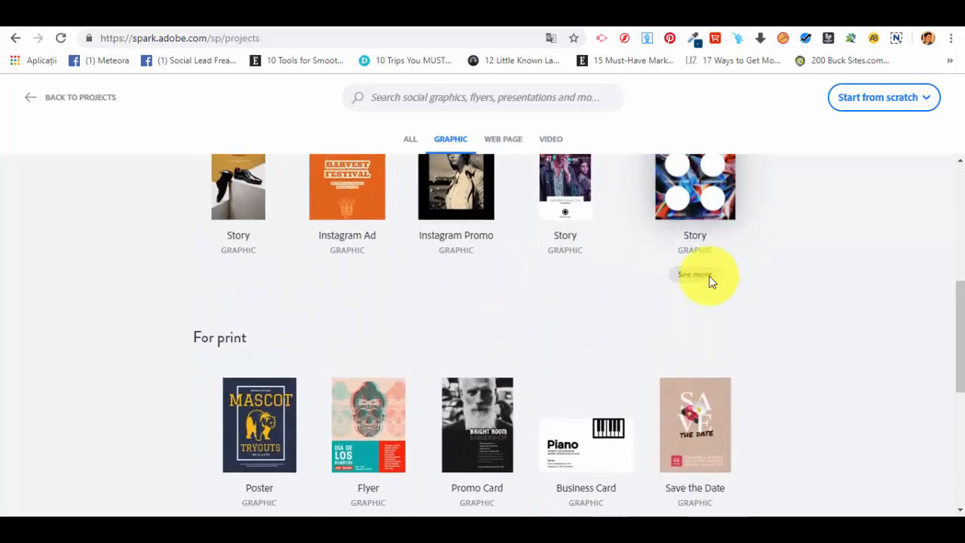
scroll(622, 314, "up", 3)
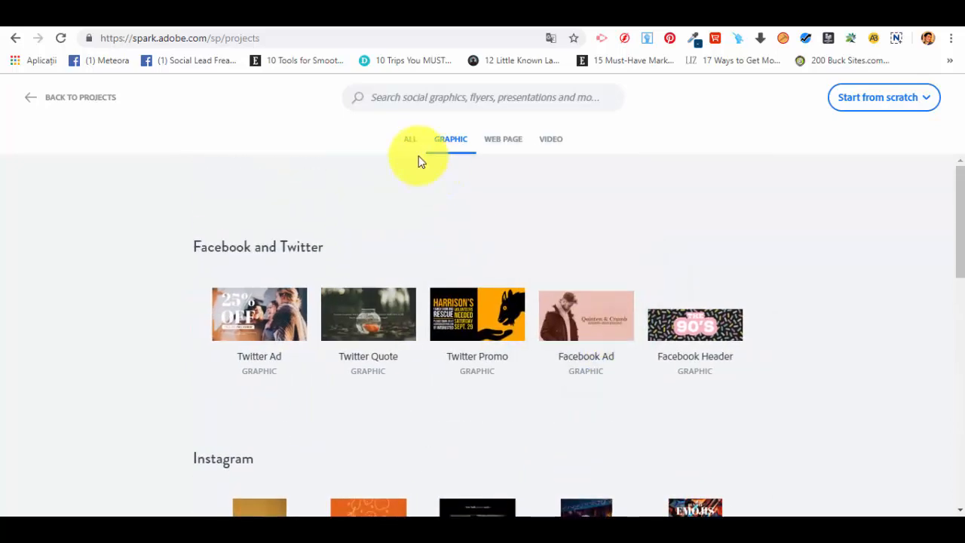
Return to all template types and open the Collage graphic template from the Popular group
left_click(410, 143)
scroll(534, 261, "down", 2)
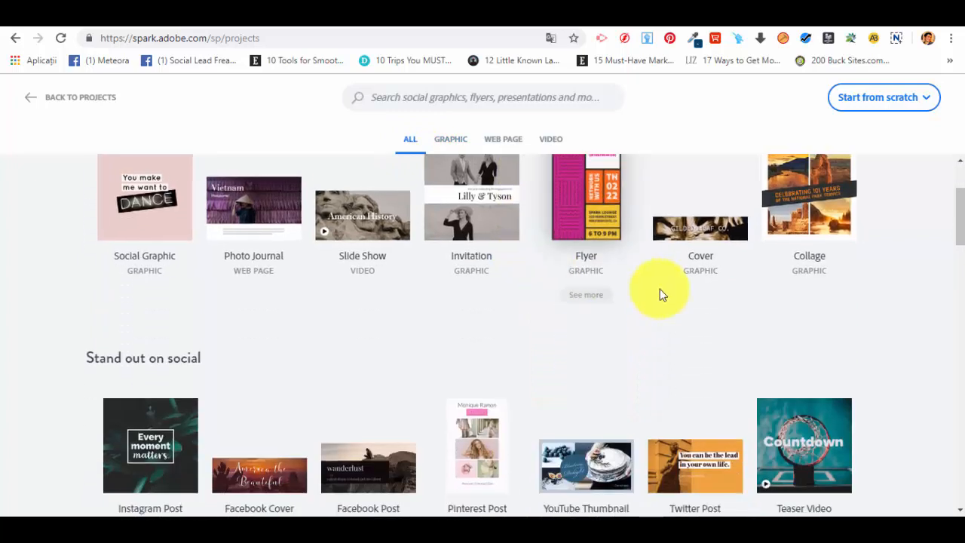
scroll(738, 301, "up", 2)
mouse_move(801, 377)
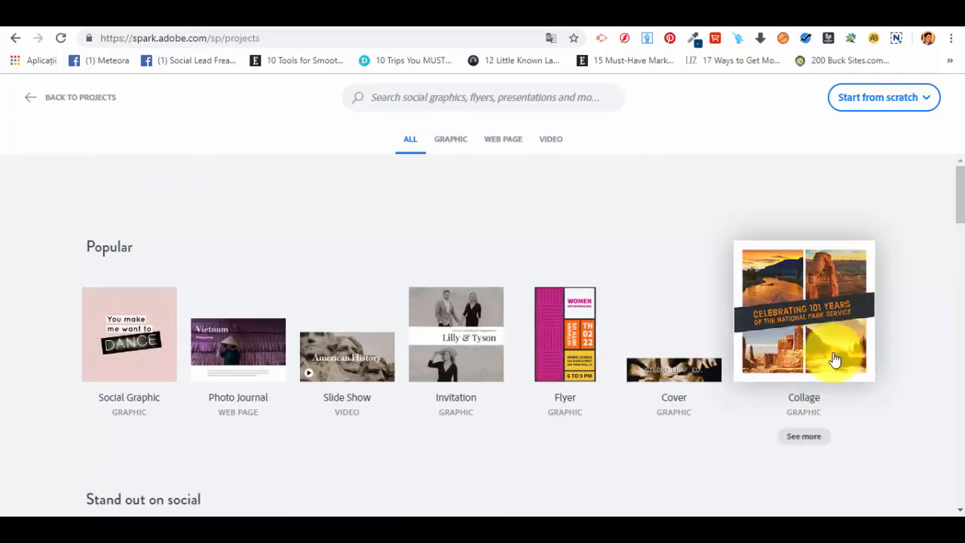
left_click(835, 360)
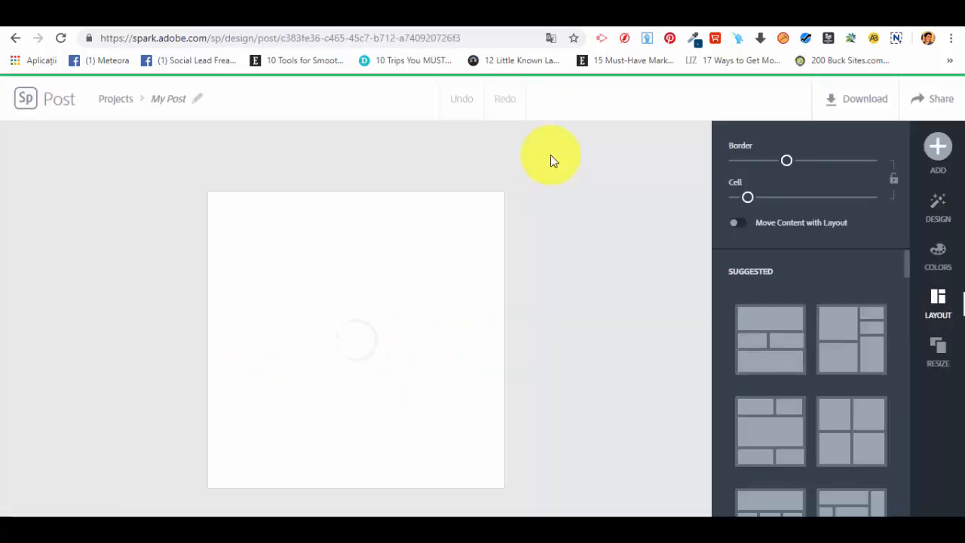
Rename the collage project as Personal Test
left_click(181, 100)
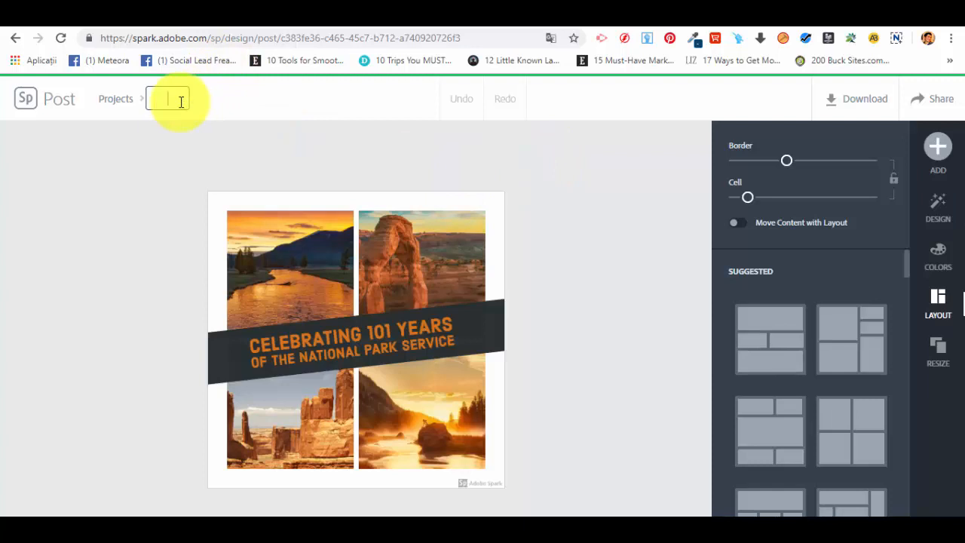
type("Personal Test")
left_click(281, 167)
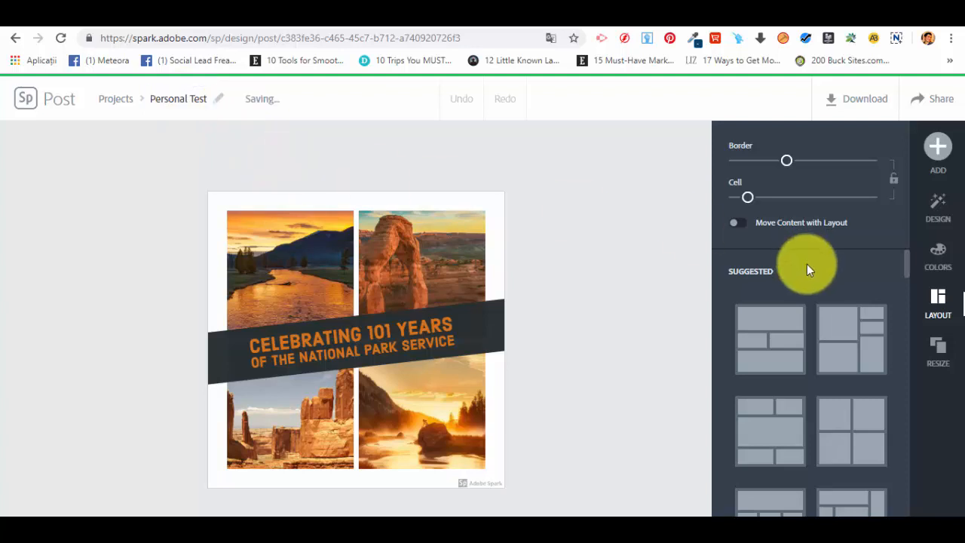
Select individual photos in the collage to examine the image options available for each cell
left_click(395, 263)
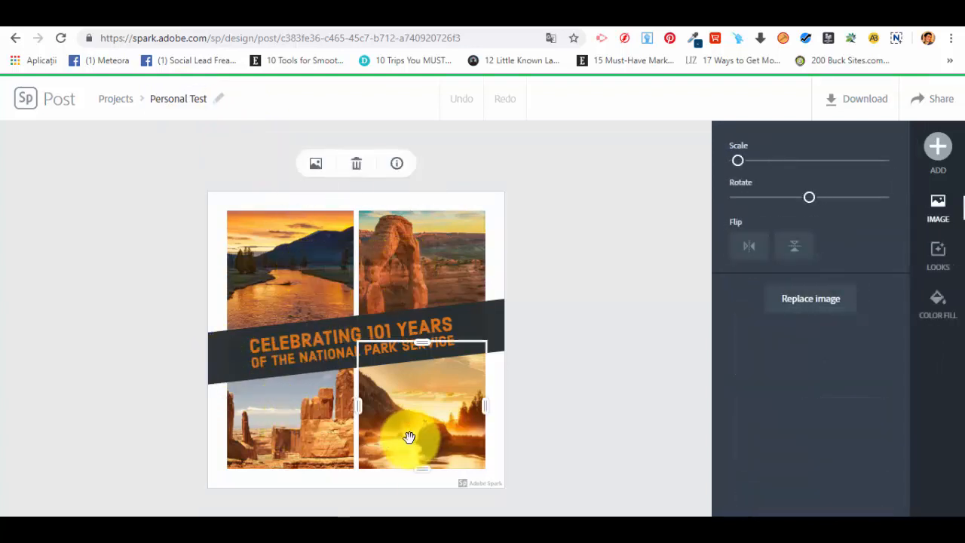
left_click(319, 244)
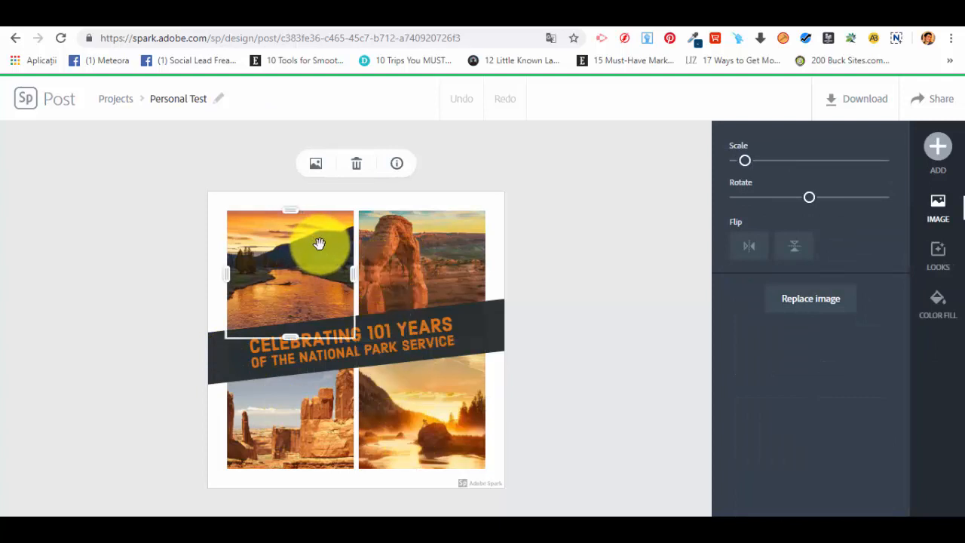
left_click(417, 250)
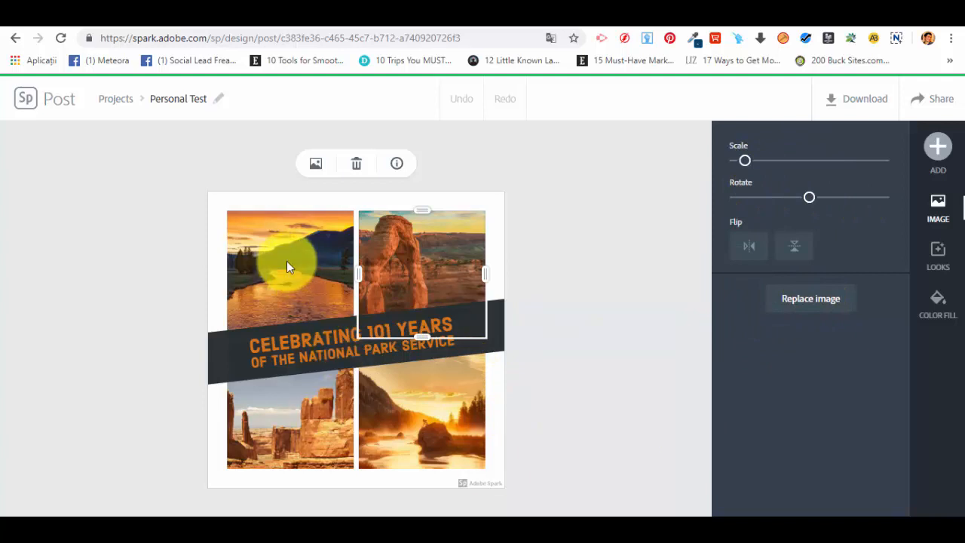
left_click(307, 410)
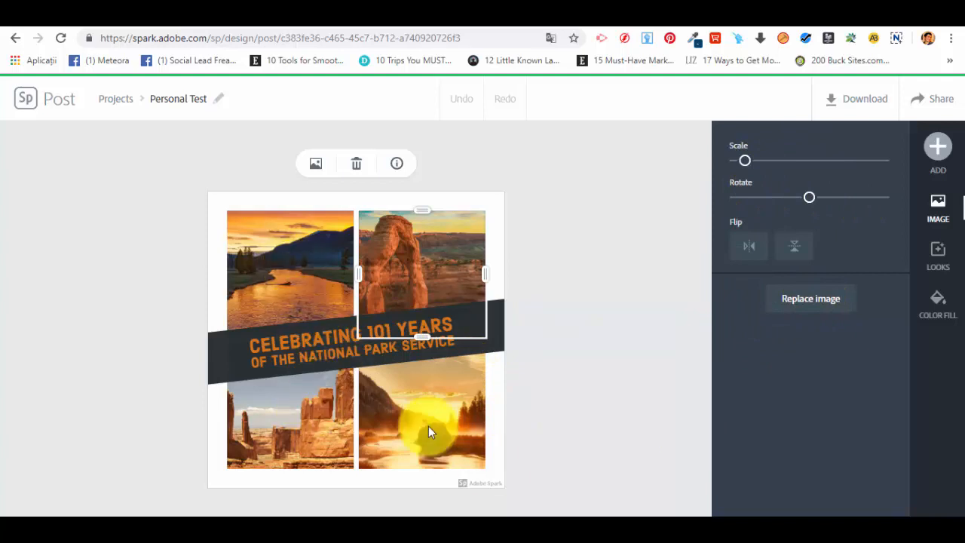
left_click(462, 381)
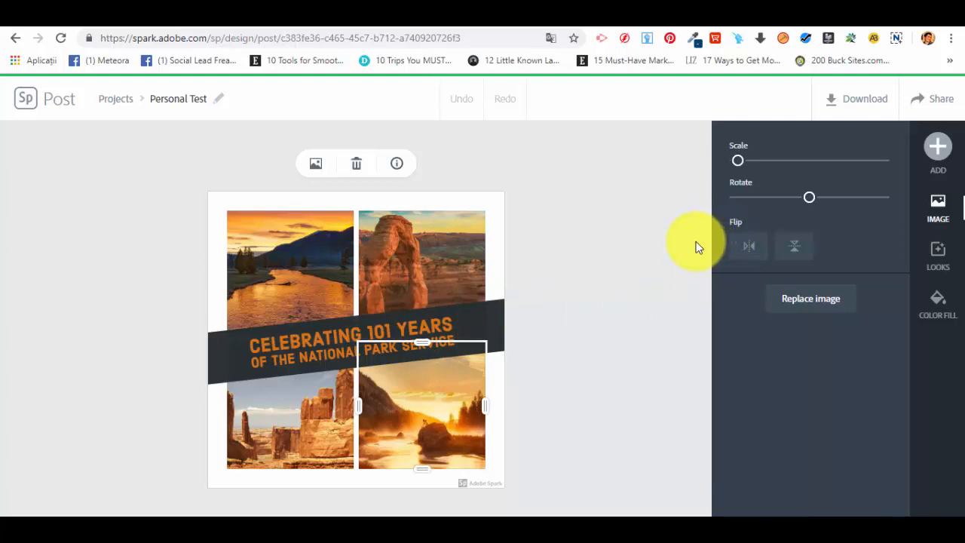
left_click(939, 253)
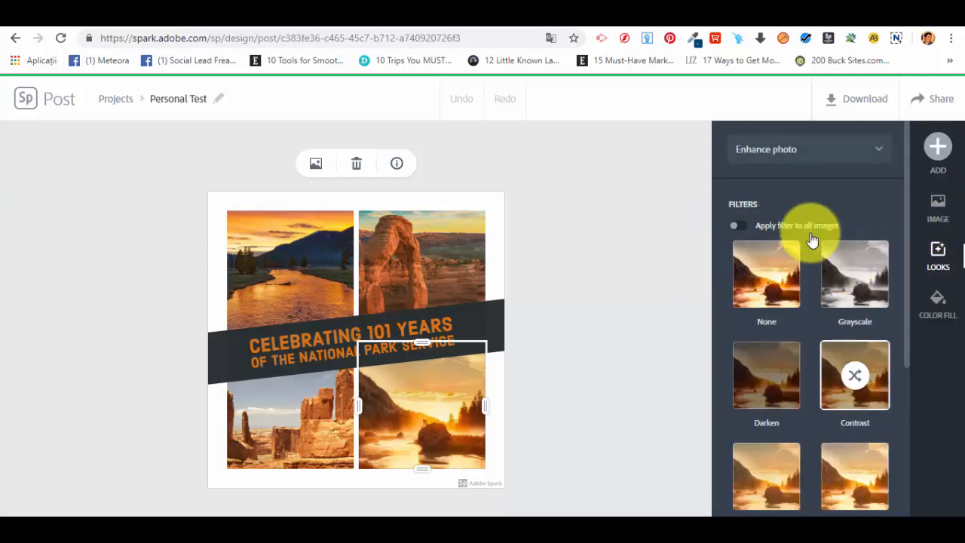
left_click(457, 200)
Search the free photos for "desert" and add the photo of cacti under a night sky to the collage
left_click(946, 164)
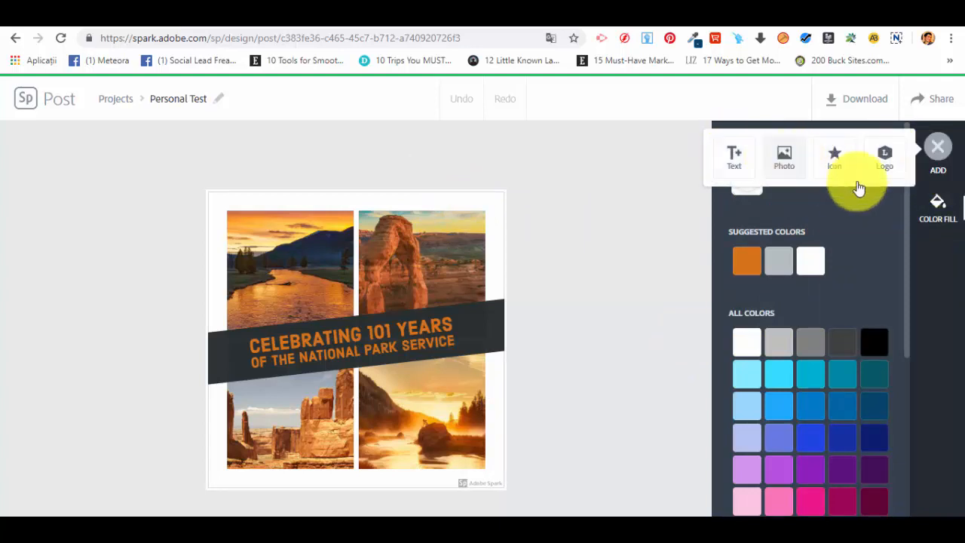
mouse_move(935, 156)
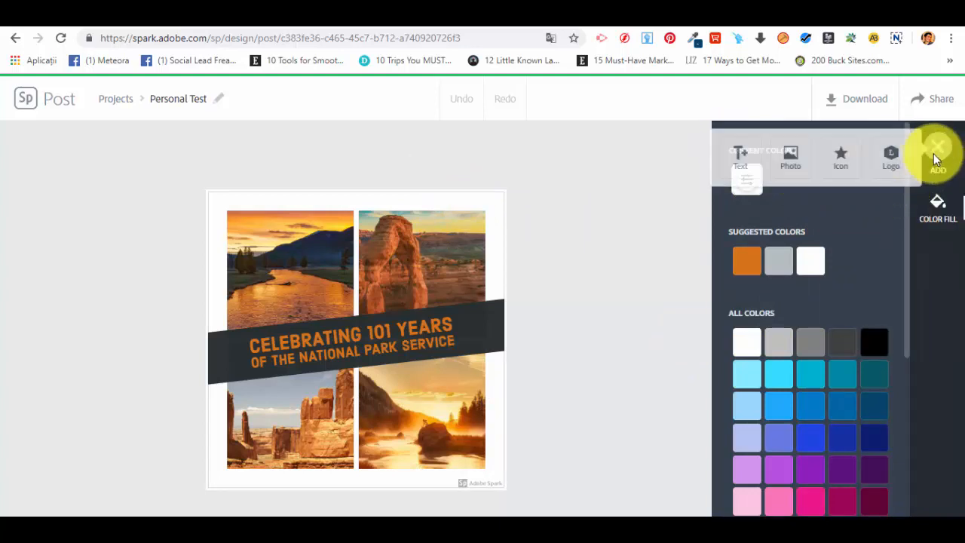
left_click(783, 159)
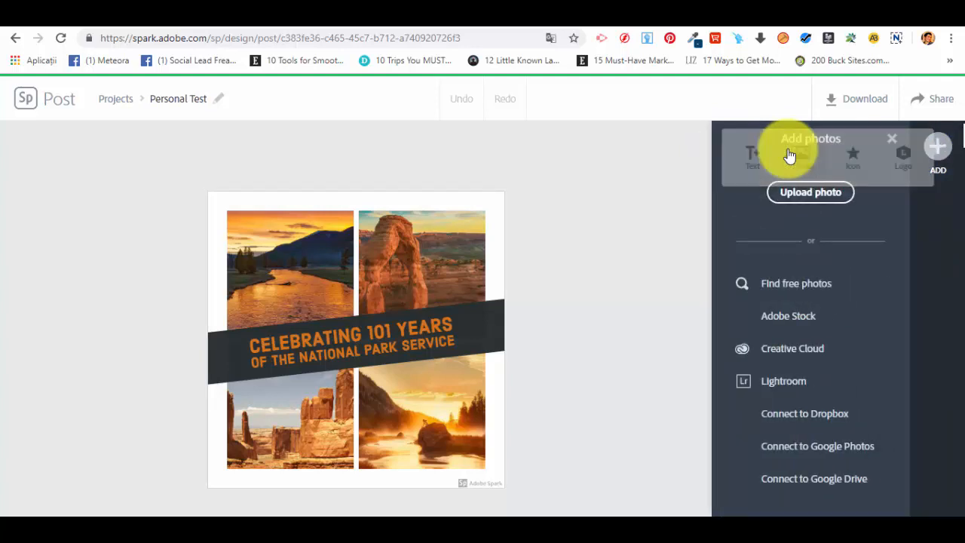
left_click(816, 283)
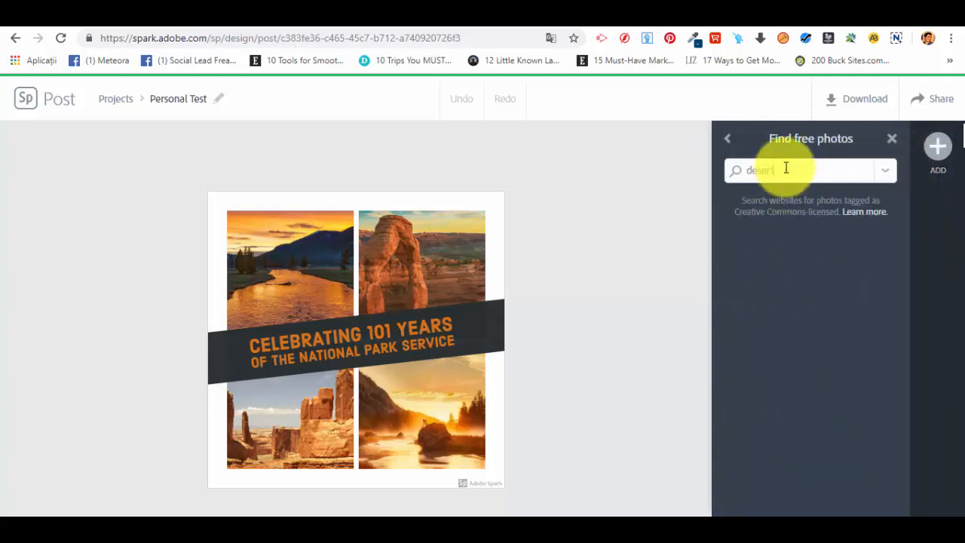
key("Return")
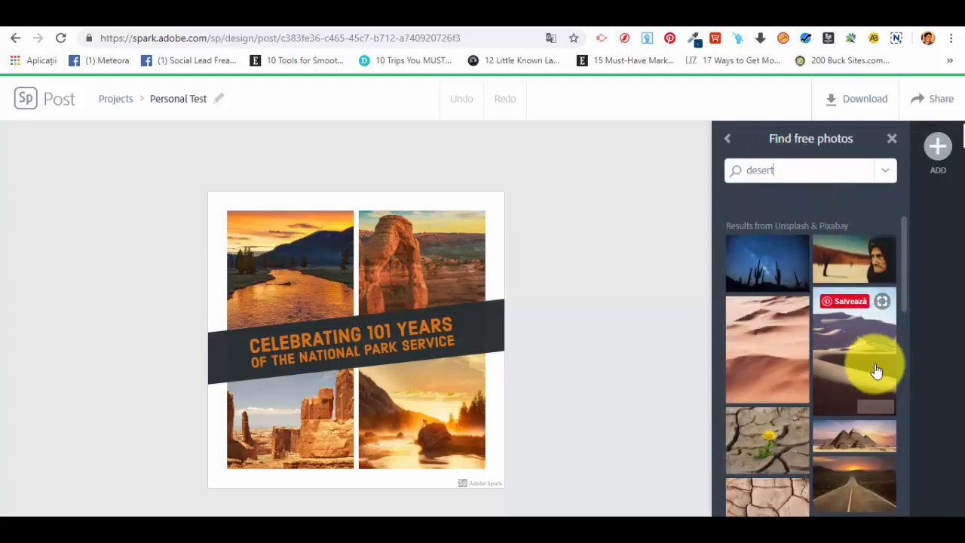
left_click(779, 259)
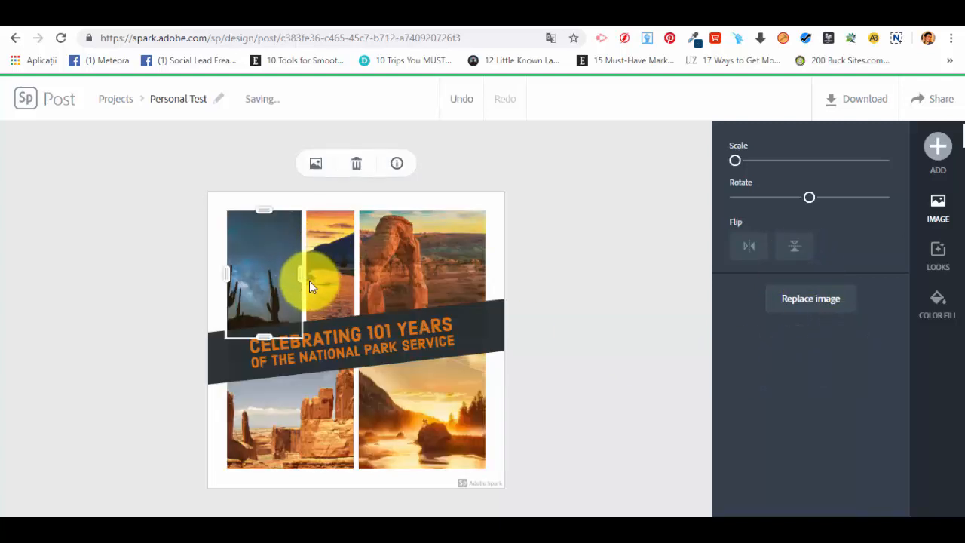
Narrow the cactus photo's cell and swap the photo with the rock formation photo in the collage's lower-left cell
mouse_move(304, 280)
left_mouse_down()
mouse_move(278, 276)
mouse_move(289, 284)
left_mouse_up()
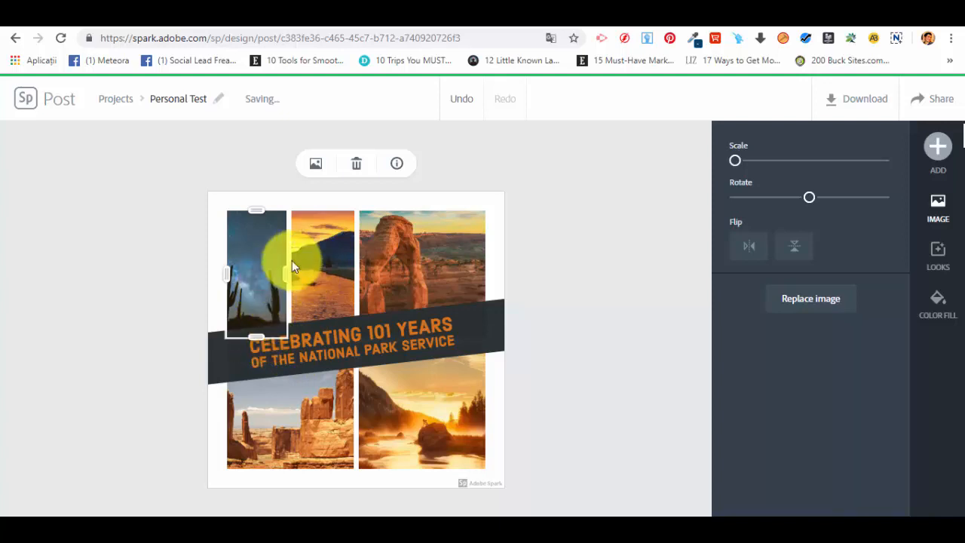
left_click_drag(269, 245, 313, 362)
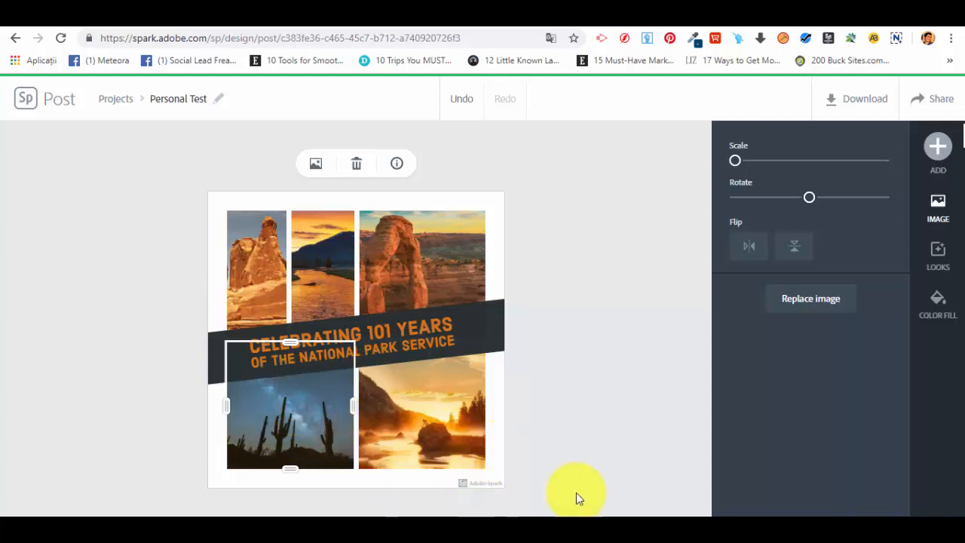
left_click(438, 257)
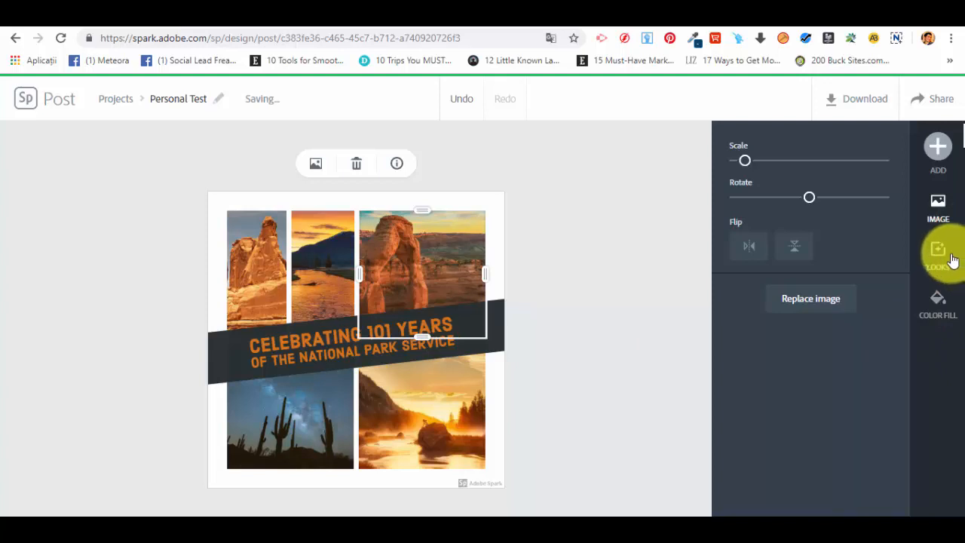
left_click(263, 237)
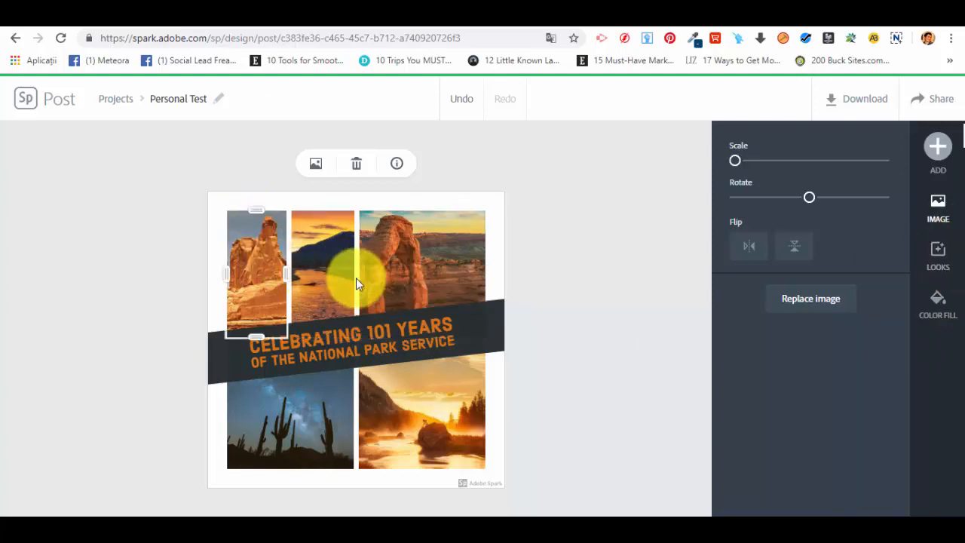
Try the Lighten, Multiply, Colorize and Matte filters on the sunset river photo and return it to Contrast
left_click(460, 419)
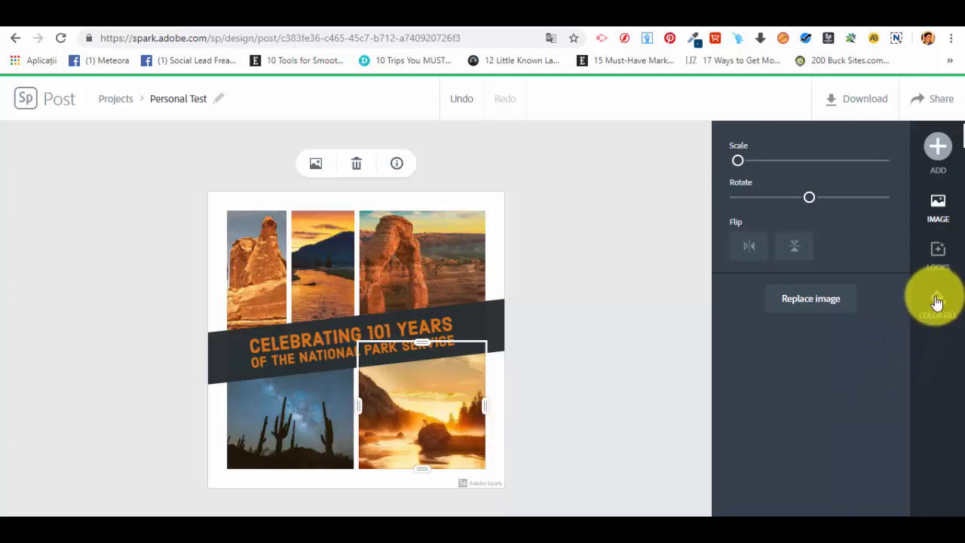
left_click(941, 263)
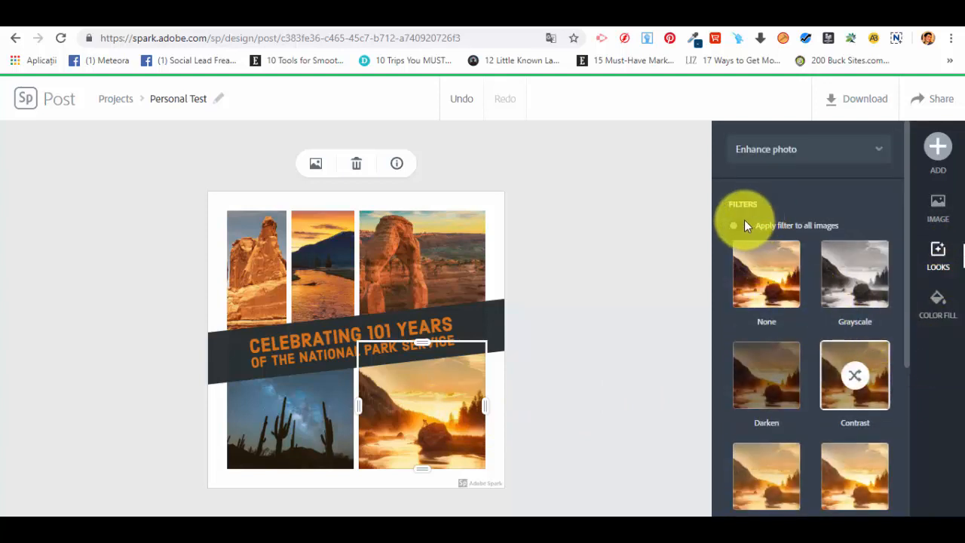
scroll(814, 258, "down", 2)
scroll(786, 219, "up", 2)
scroll(838, 271, "down", 2)
left_click(868, 336)
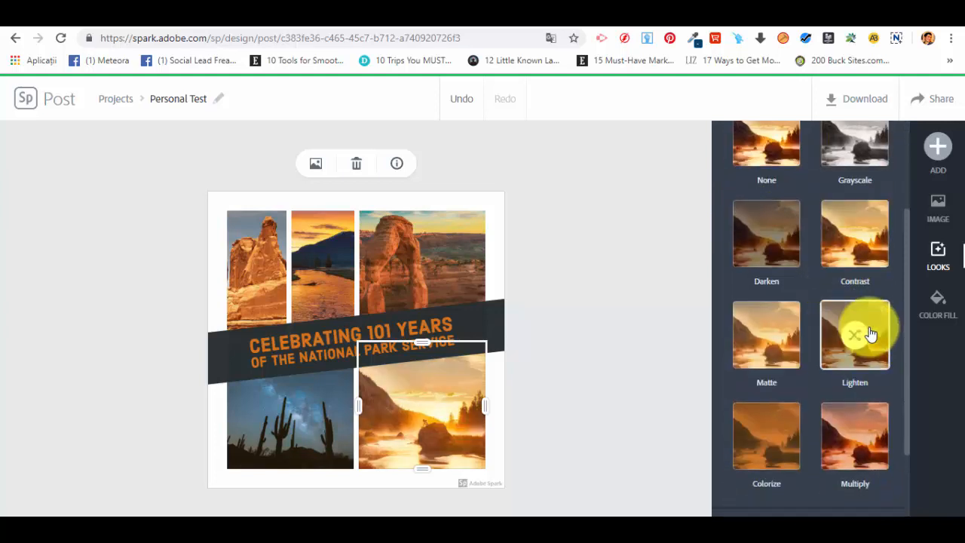
scroll(848, 377, "down", 2)
left_click(850, 335)
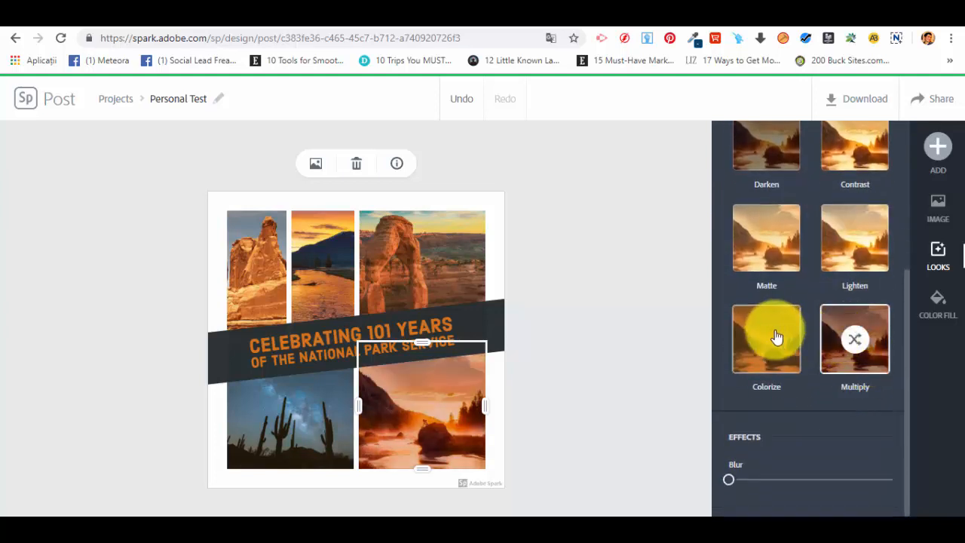
left_click(778, 337)
scroll(814, 377, "up", 1)
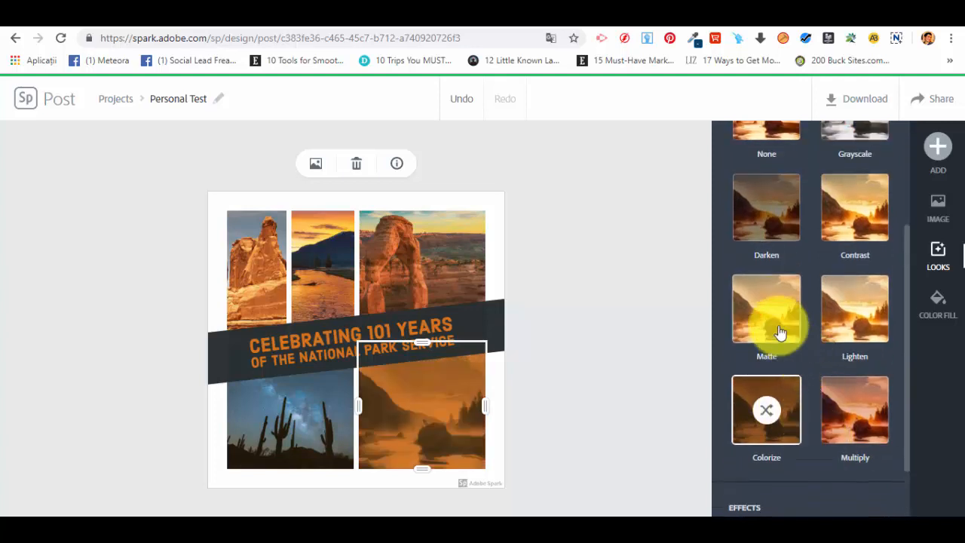
left_click(780, 332)
scroll(856, 317, "up", 1)
left_click(854, 281)
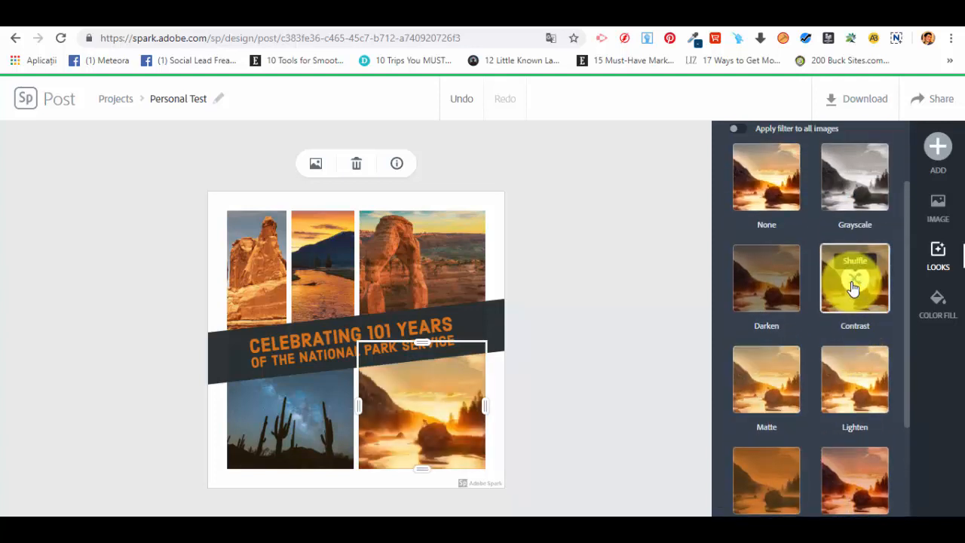
Turn on applying the filter to all images and try the Blur effect, leaving it at its minimum
scroll(829, 293, "up", 1)
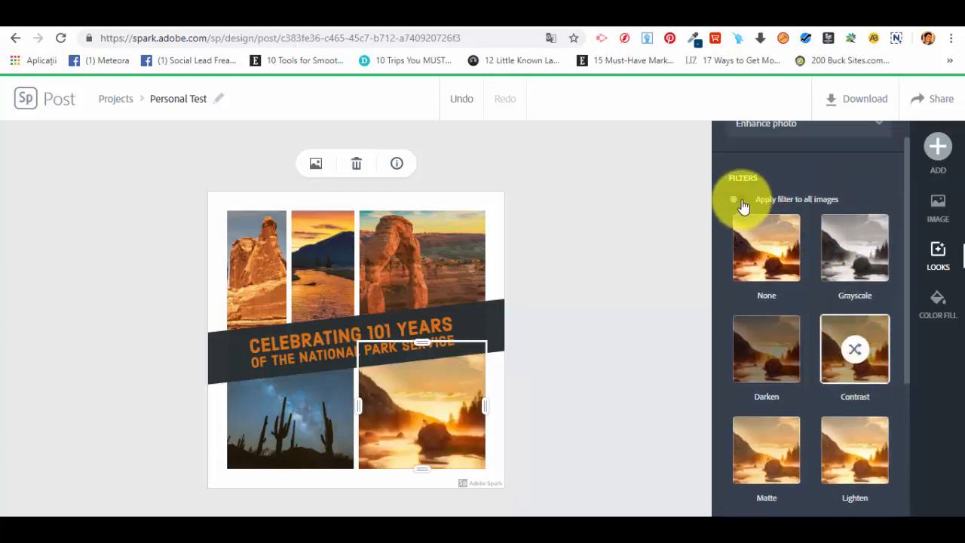
left_click(741, 202)
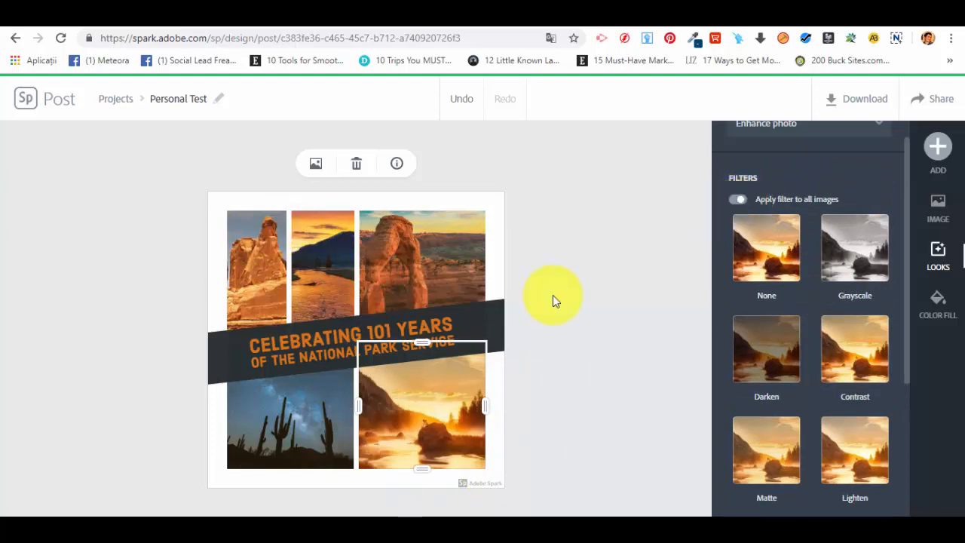
scroll(820, 383, "down", 3)
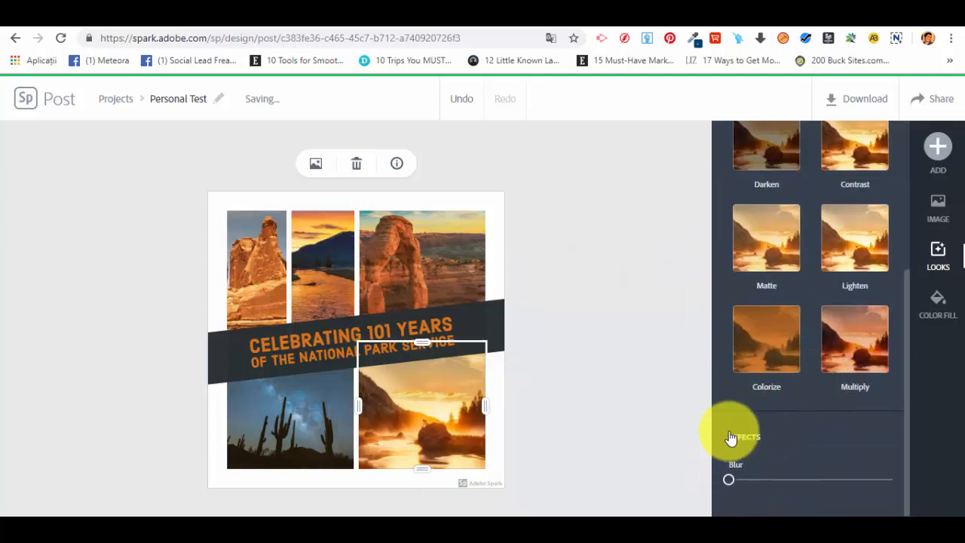
mouse_move(728, 479)
left_mouse_down()
mouse_move(783, 497)
mouse_move(721, 473)
left_mouse_up()
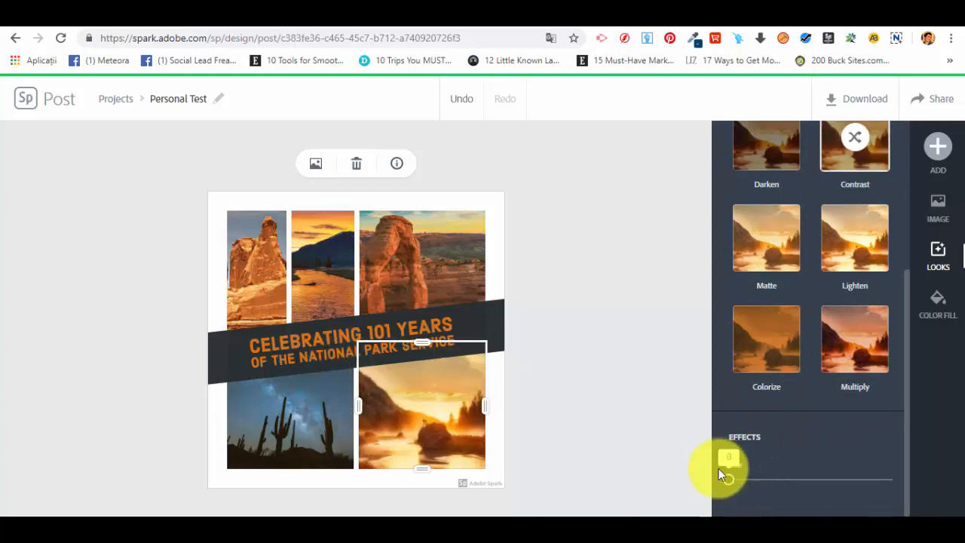
scroll(839, 312, "up", 5)
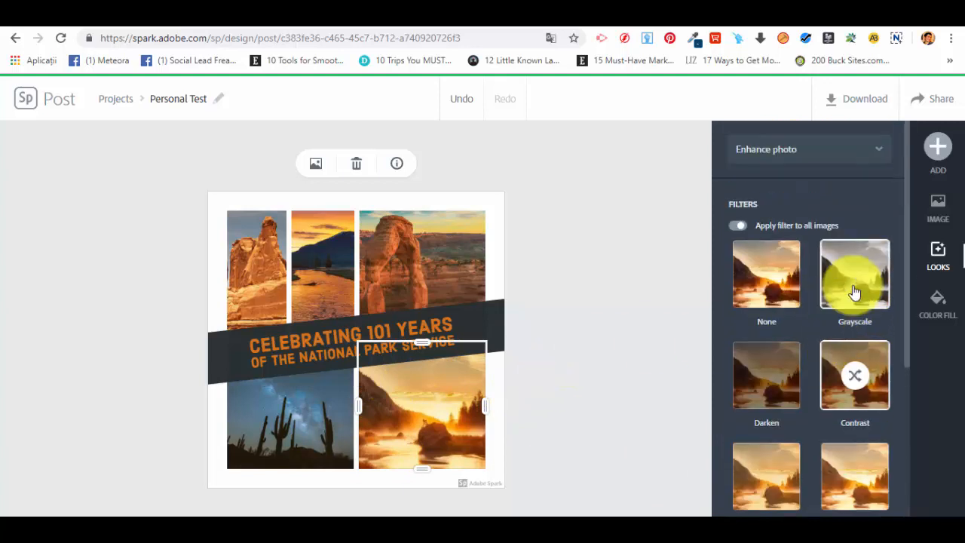
left_click(951, 315)
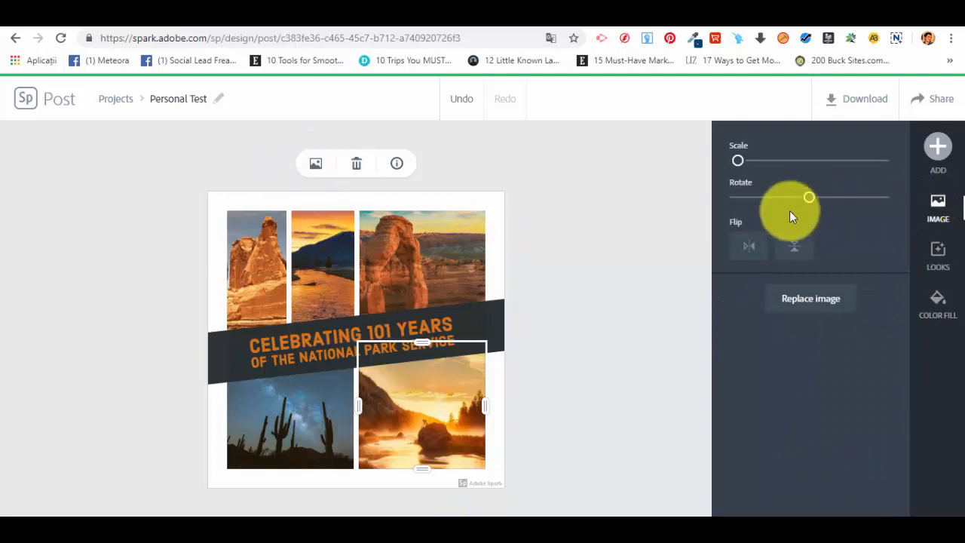
left_click(938, 151)
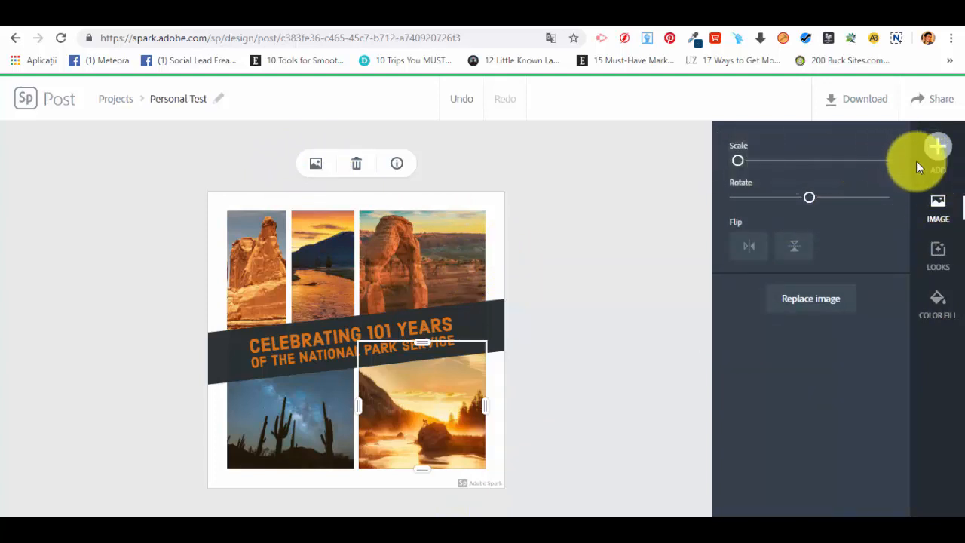
Search the icons for "coin", add the round coin icon with the number 1, and place it over the rock arch photo
left_click(933, 150)
left_click(842, 151)
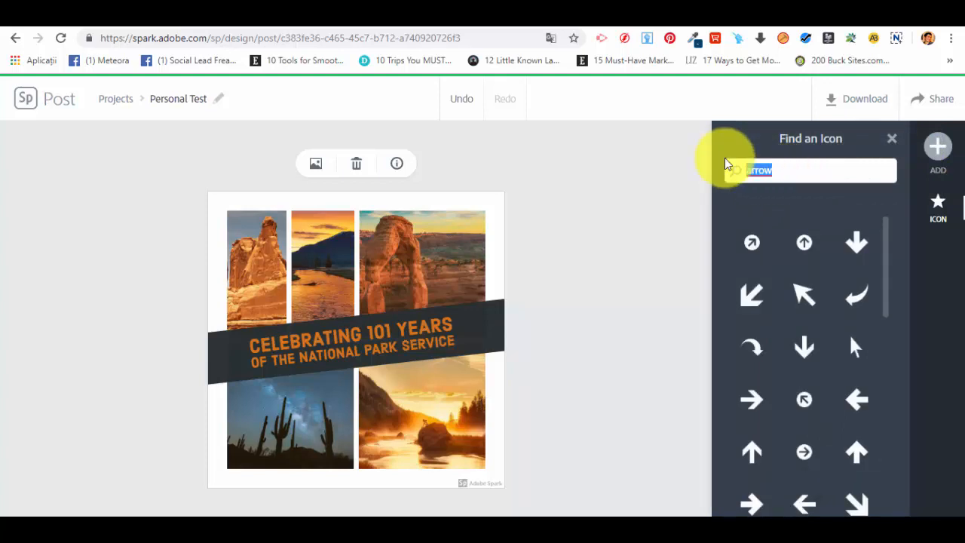
type("coin")
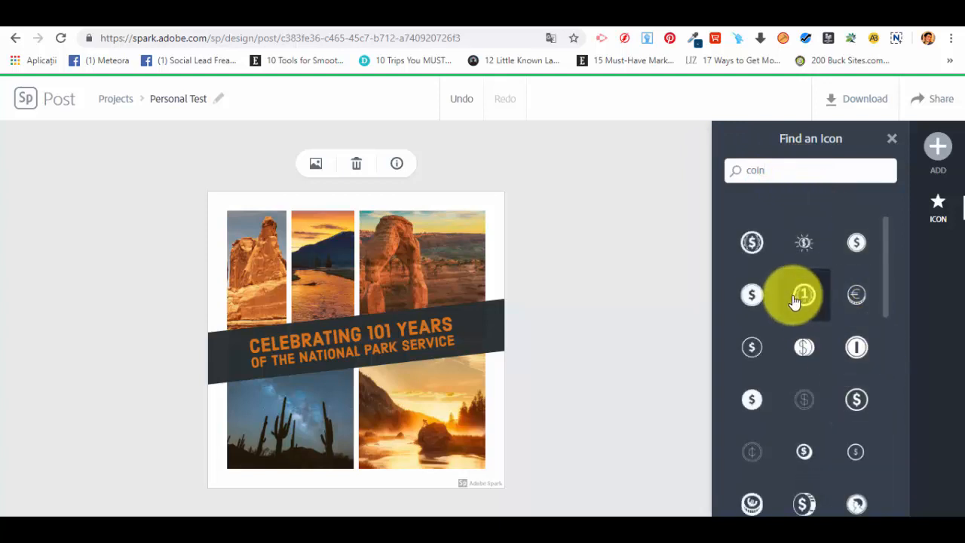
left_click(801, 295)
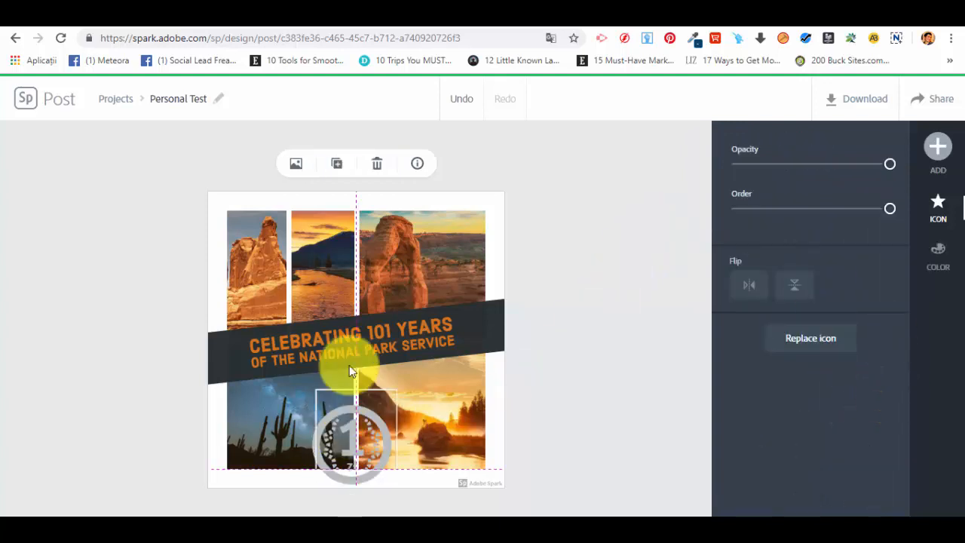
left_click_drag(349, 365, 414, 248)
left_click(416, 250)
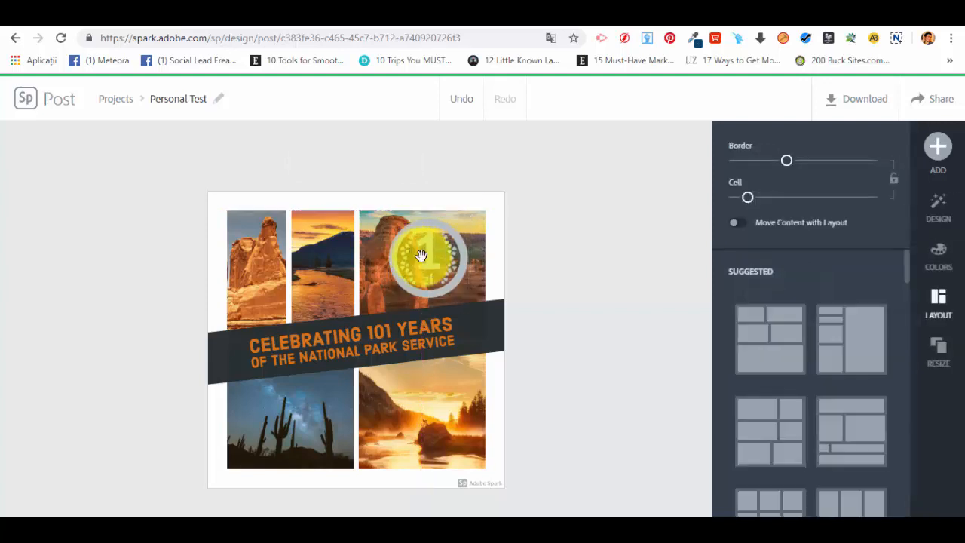
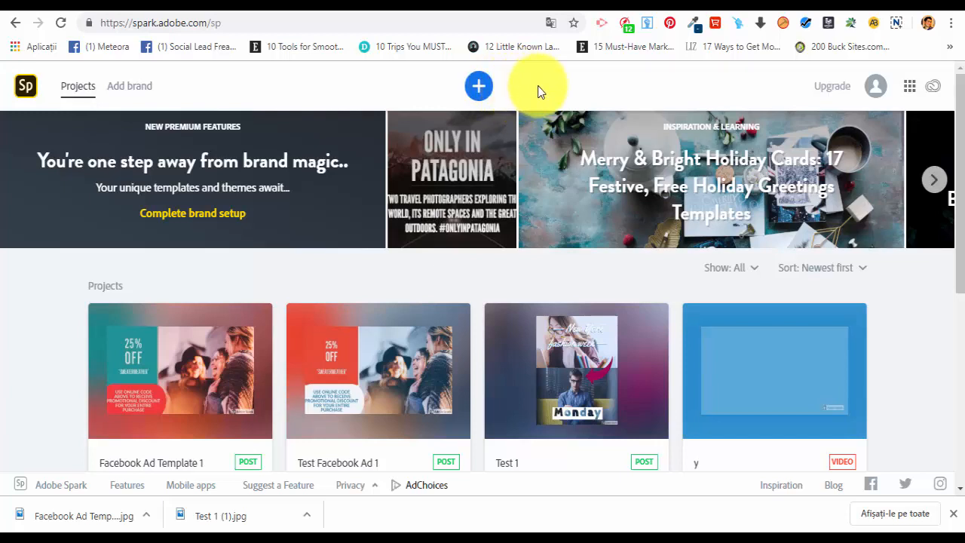
Create a new project from the Flyer template with the skull artwork in the For print graphics
left_click(478, 86)
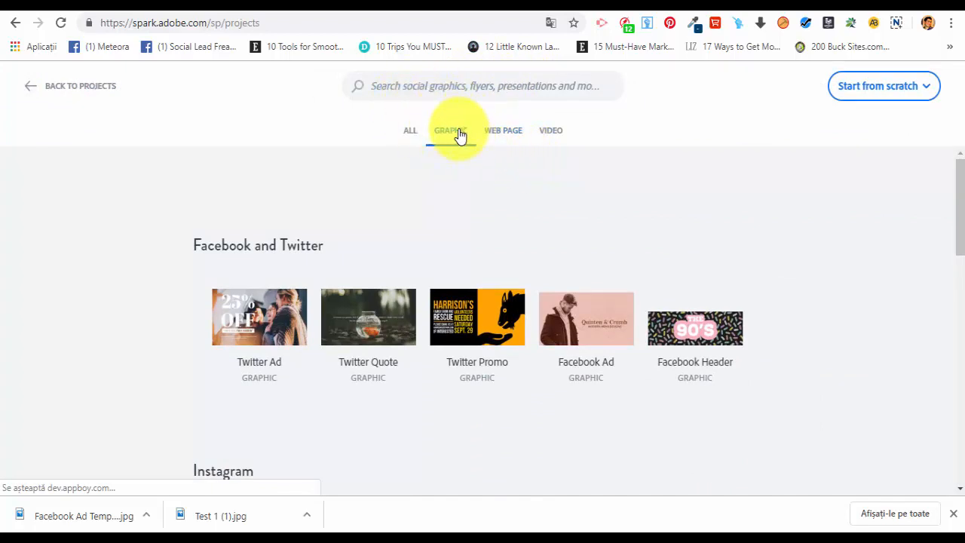
scroll(461, 167, "down", 3)
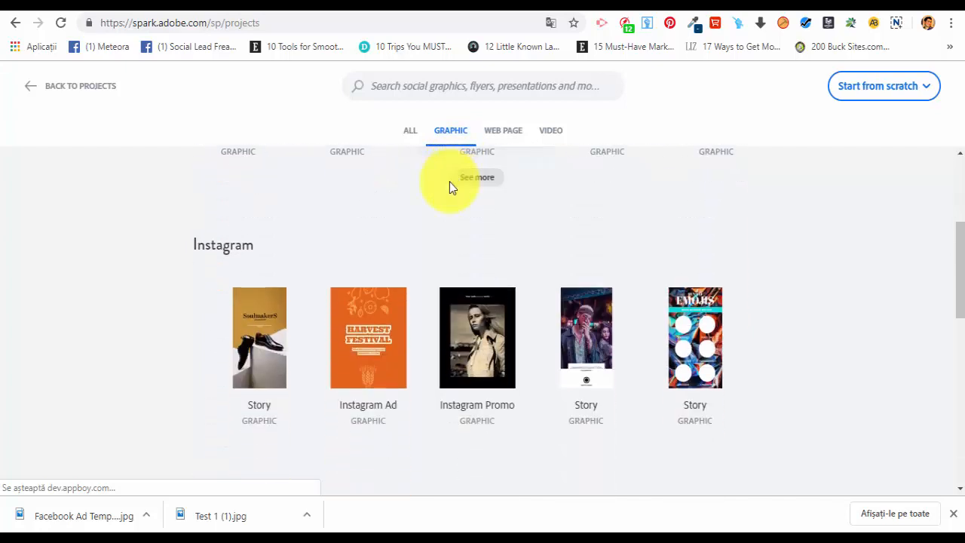
scroll(447, 187, "down", 5)
scroll(377, 188, "up", 1)
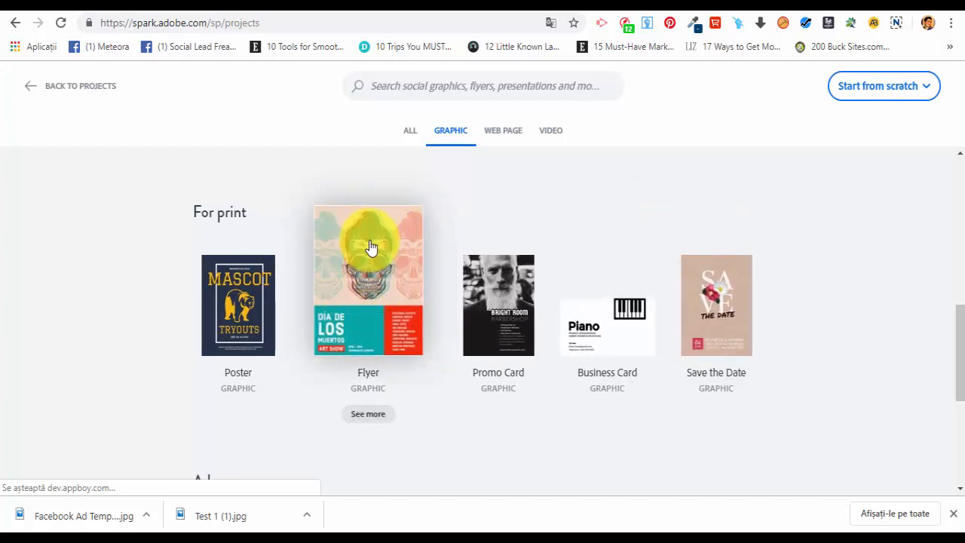
left_click(370, 247)
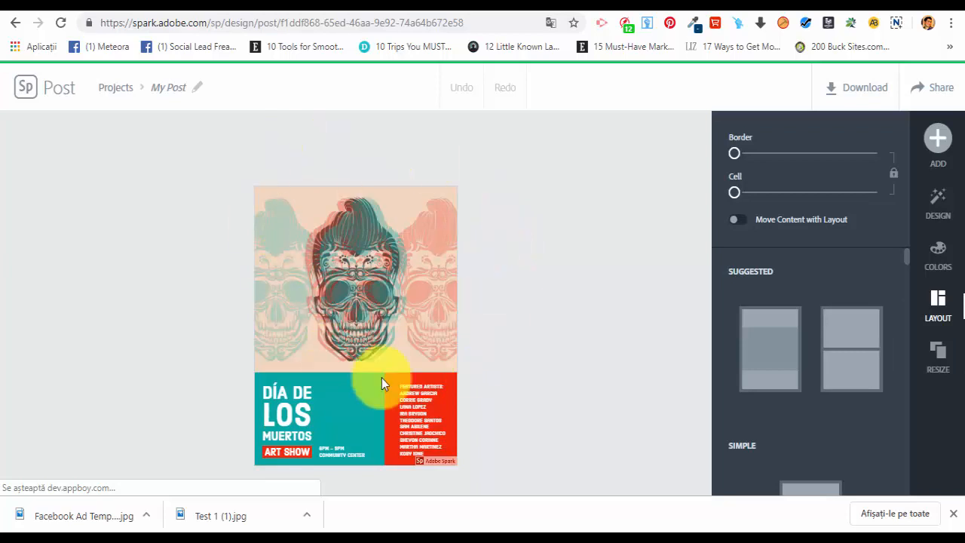
Rename the flyer project as "Flyer Test 1"
left_click(181, 88)
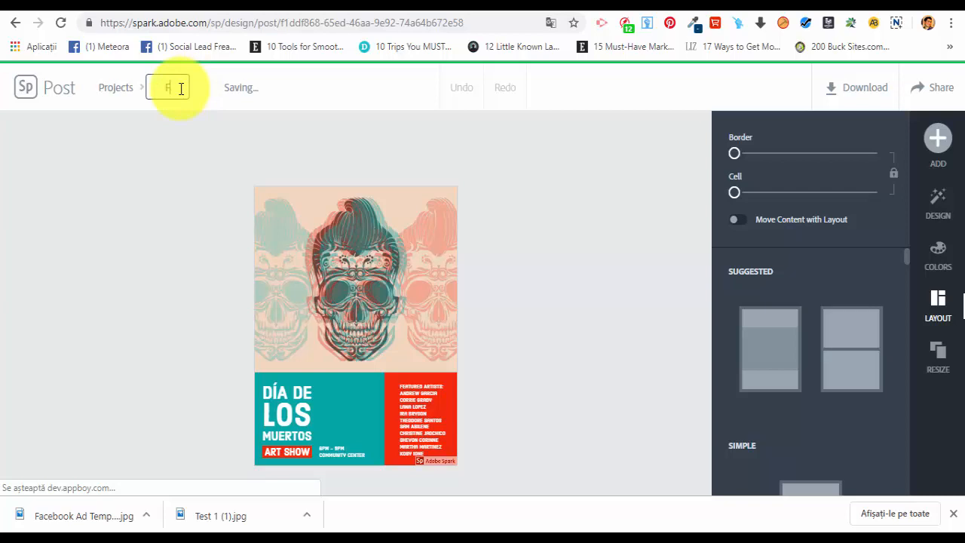
type("Flyer Test 1")
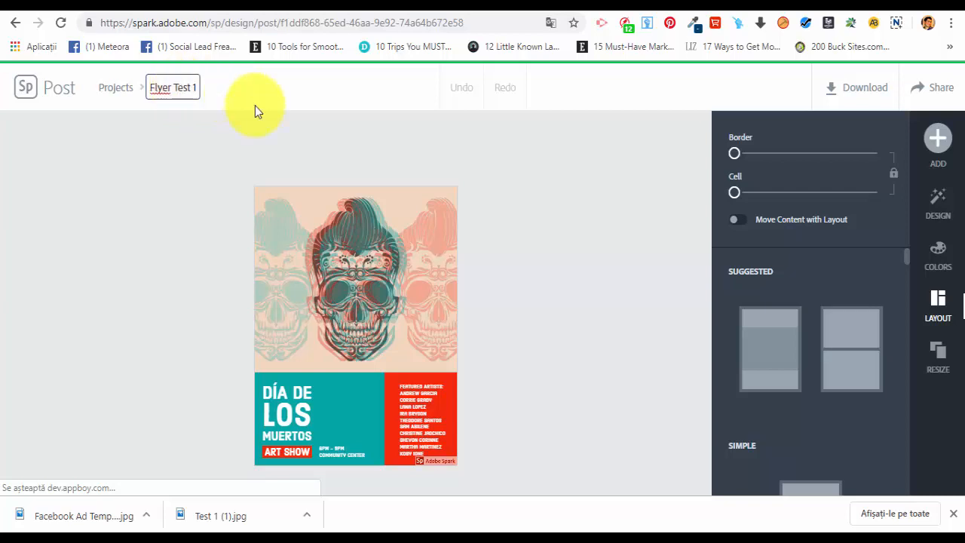
key("Return")
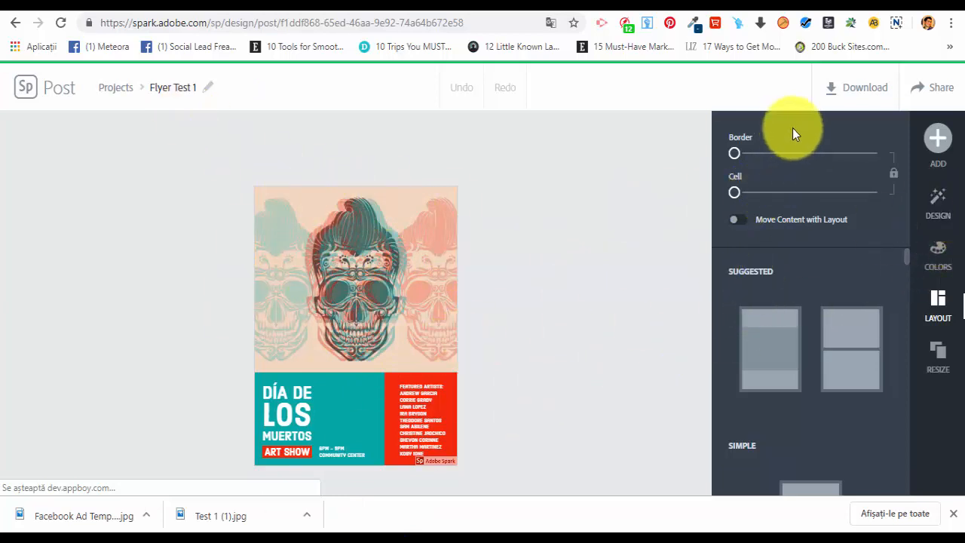
Select the flyer's skull artwork, teal block and red block in turn to examine which editing options each offers
left_click(938, 138)
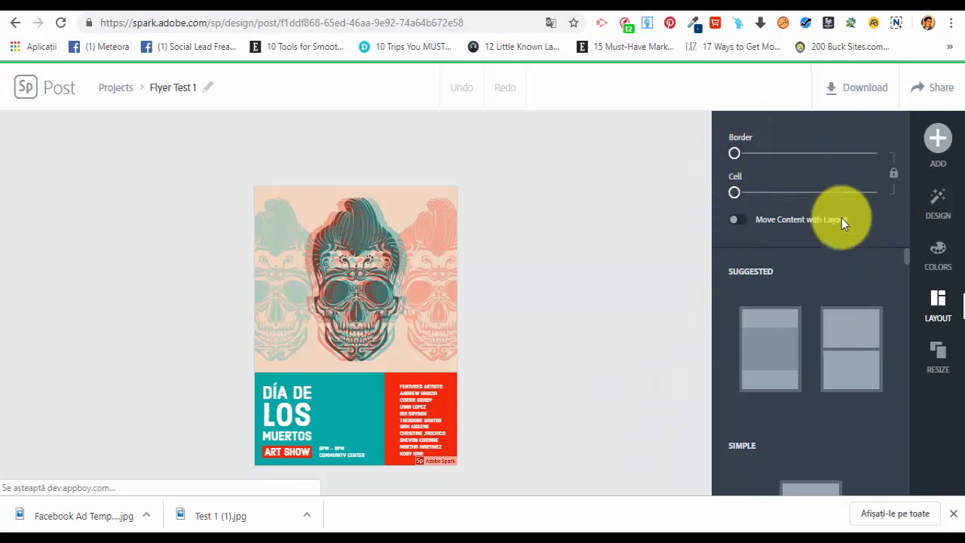
left_click(354, 225)
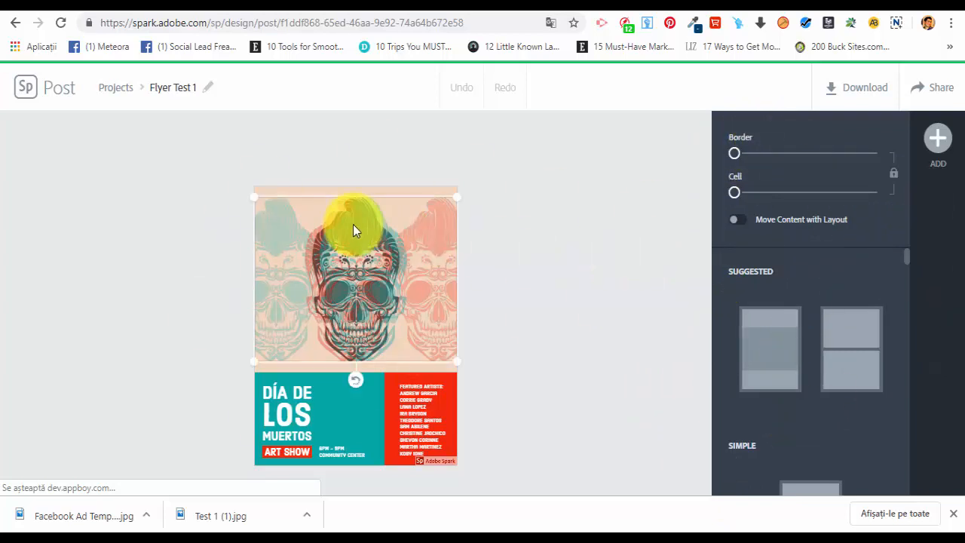
left_click(319, 409)
left_click(404, 423)
left_click(323, 318)
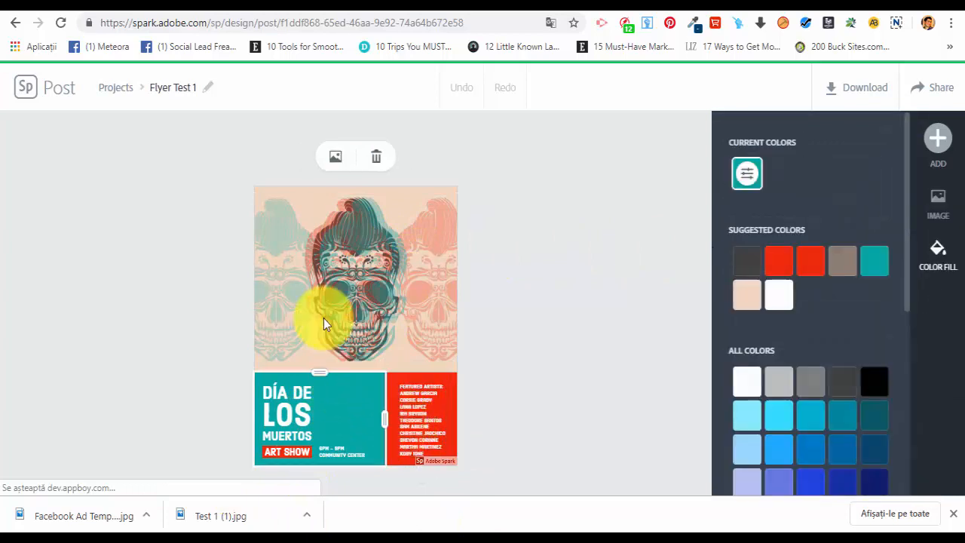
left_click(385, 259)
left_click(576, 363)
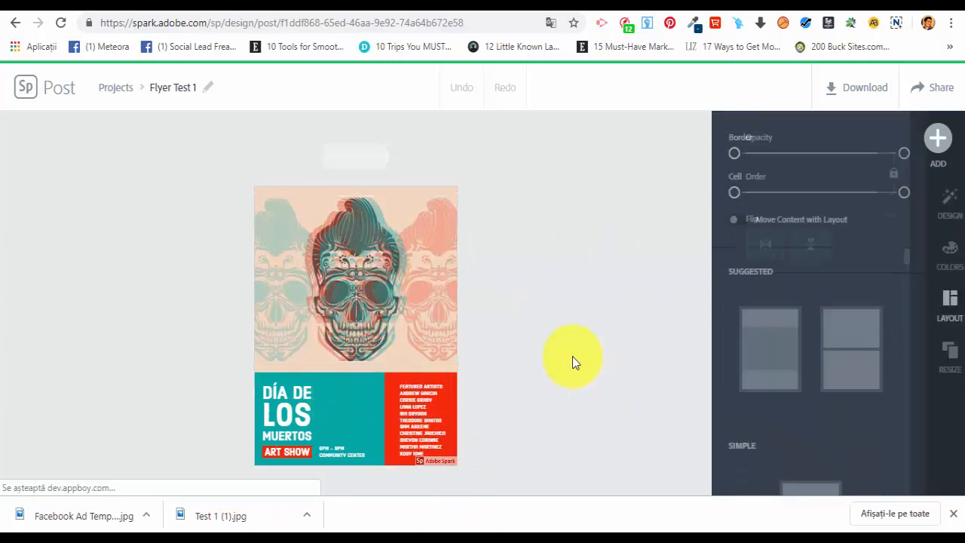
Apply the "Last Days of Summer" design variation to the flyer
left_click(939, 205)
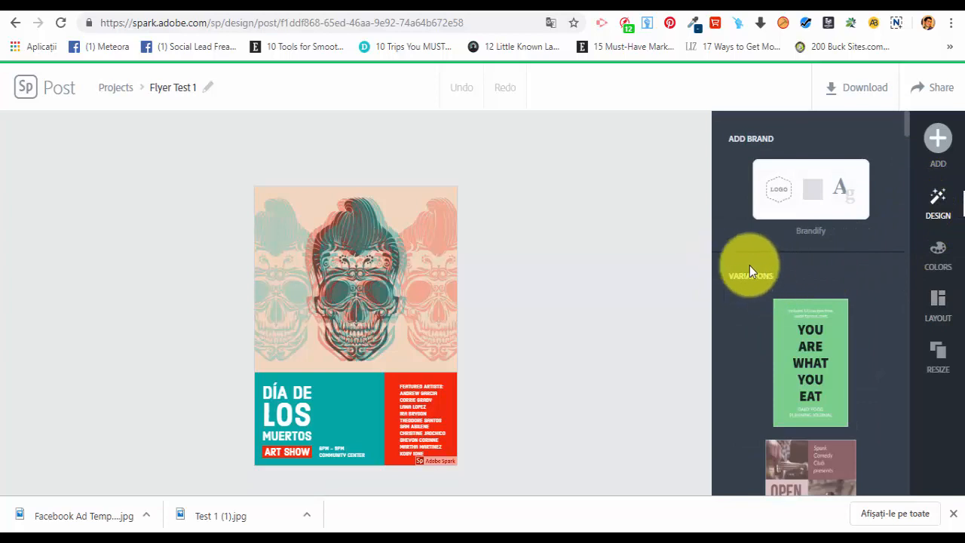
scroll(781, 273, "down", 1)
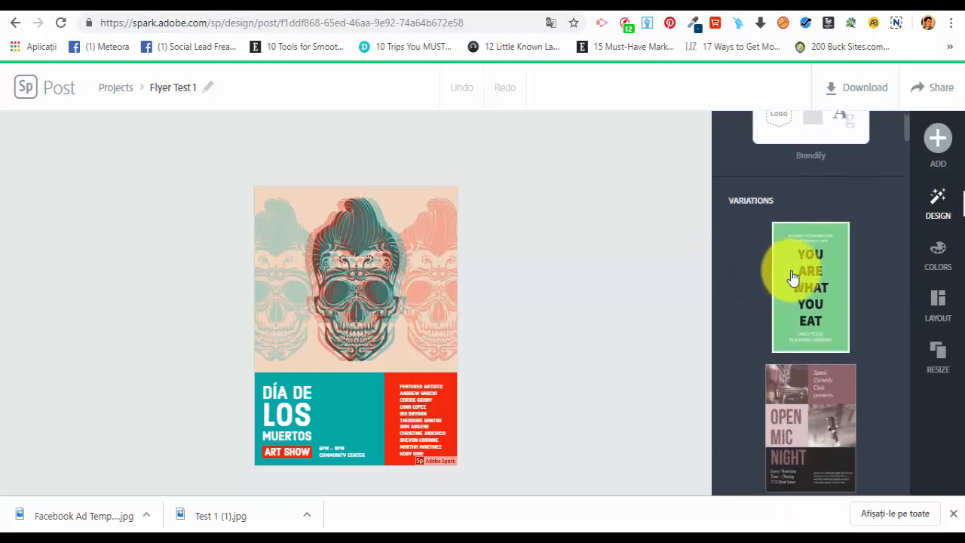
scroll(817, 280, "down", 4)
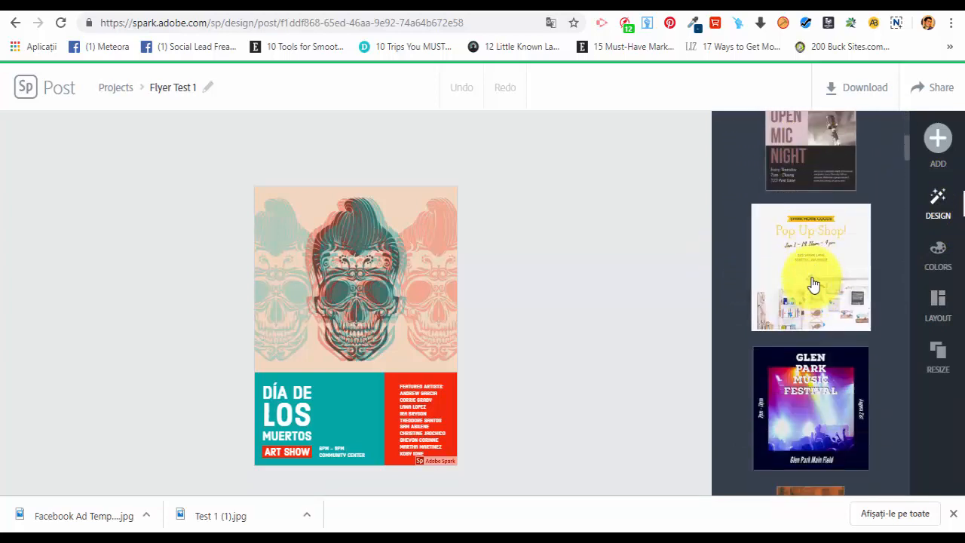
scroll(813, 285, "down", 2)
scroll(813, 284, "down", 8)
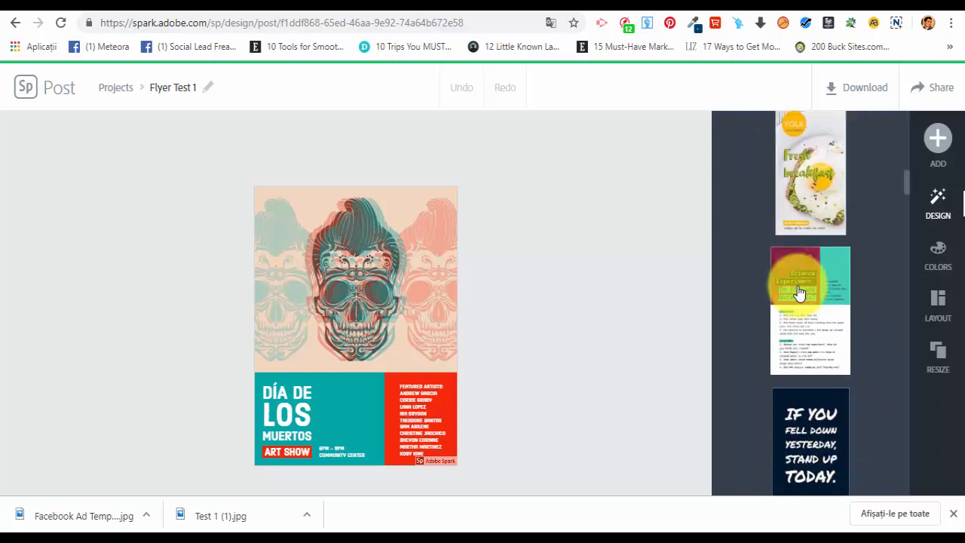
scroll(797, 296, "down", 5)
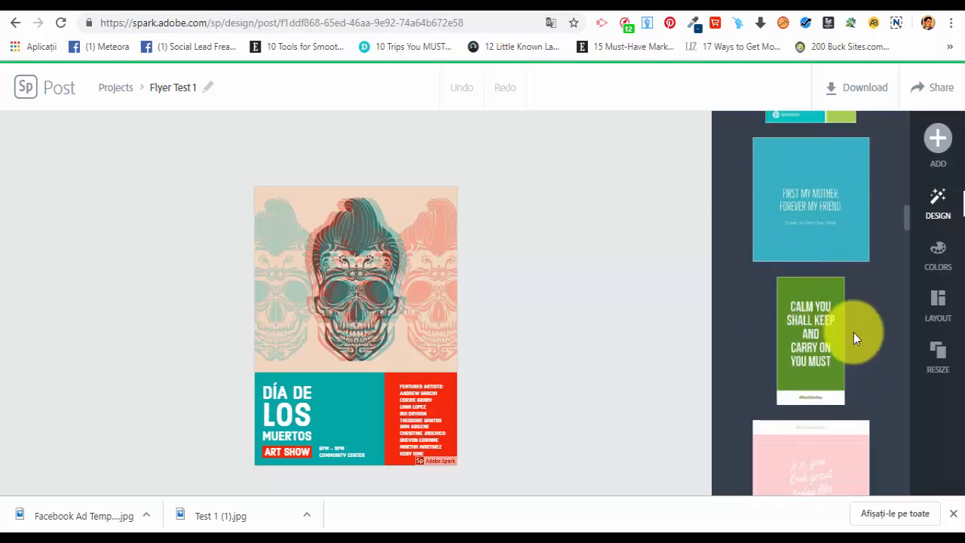
scroll(852, 336, "down", 3)
scroll(848, 340, "down", 8)
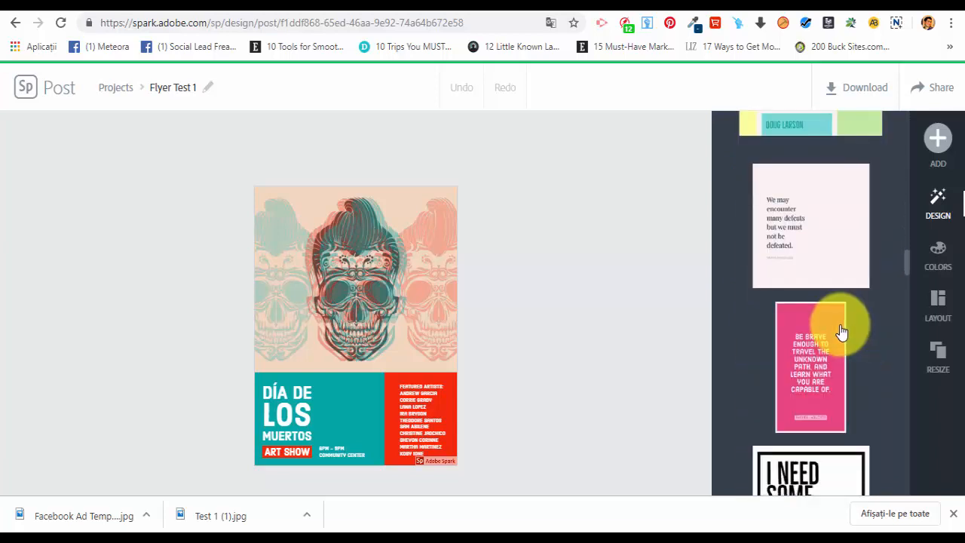
scroll(823, 294, "down", 8)
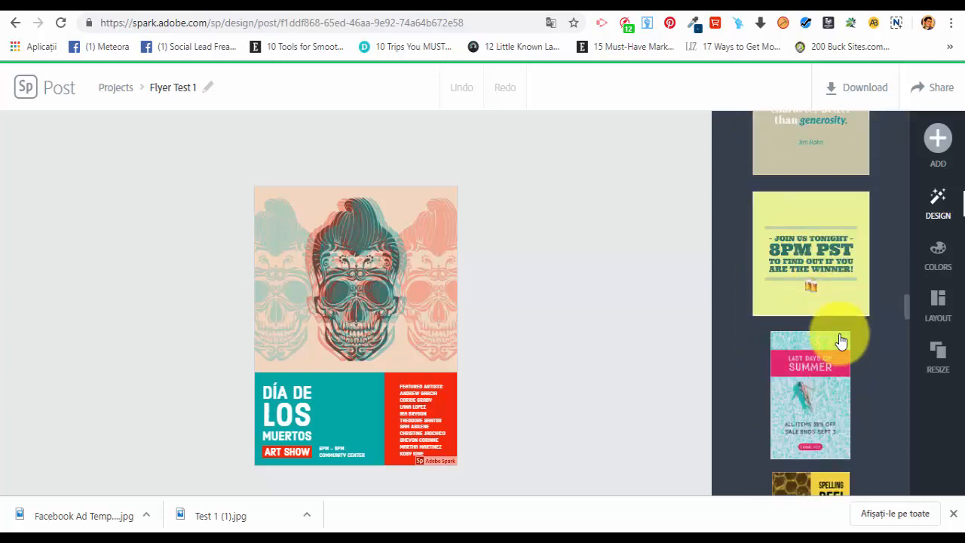
left_click(829, 391)
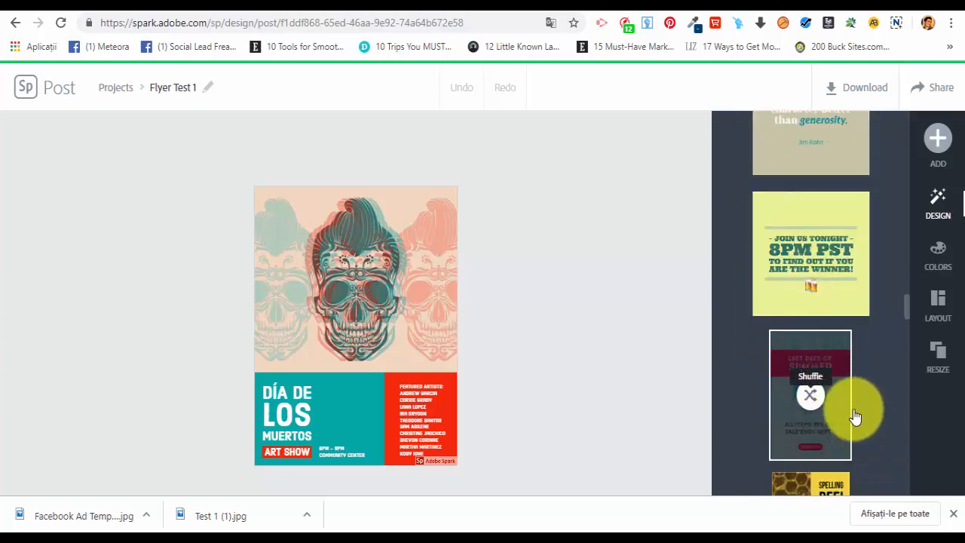
left_click(809, 395)
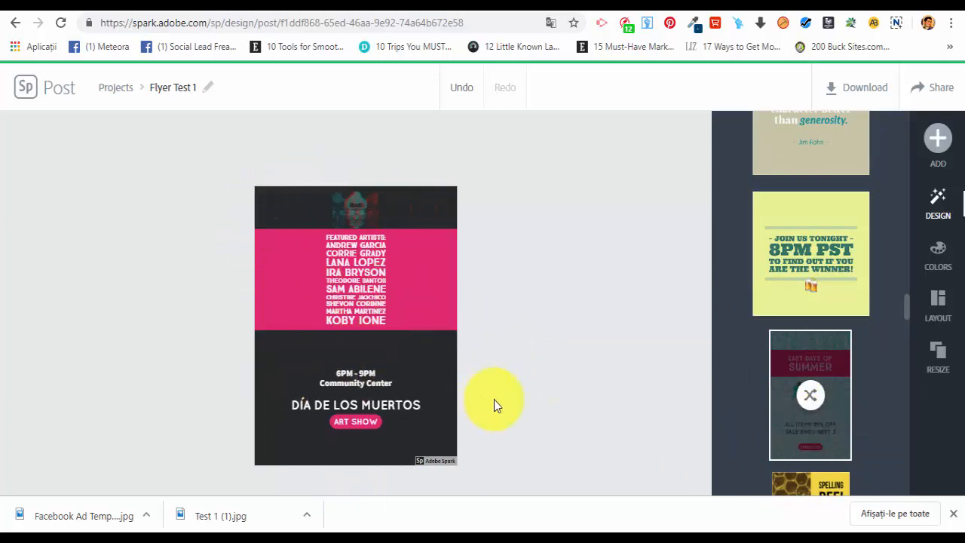
Look through the available layout grids and the types of content that can be added to the flyer
left_click(925, 312)
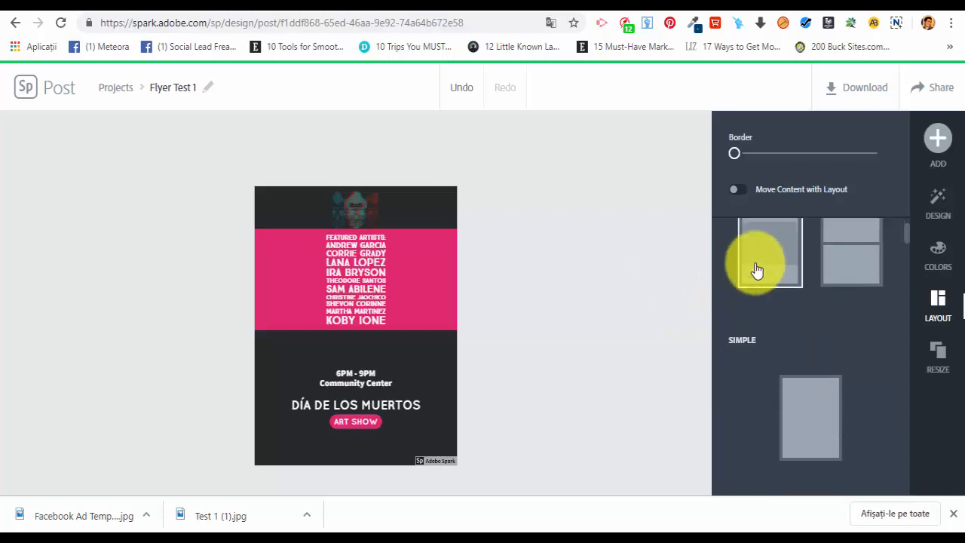
scroll(758, 279, "down", 4)
scroll(829, 362, "down", 5)
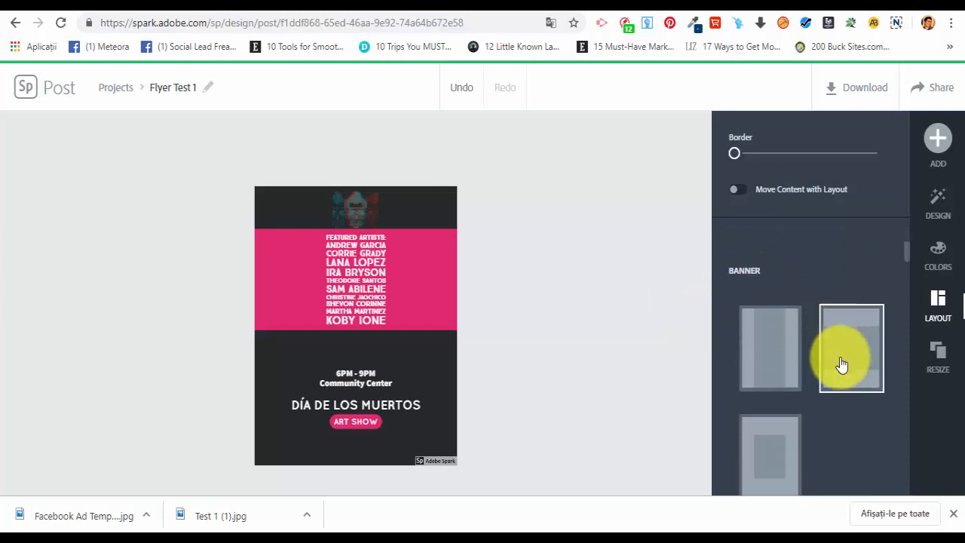
scroll(825, 352, "down", 8)
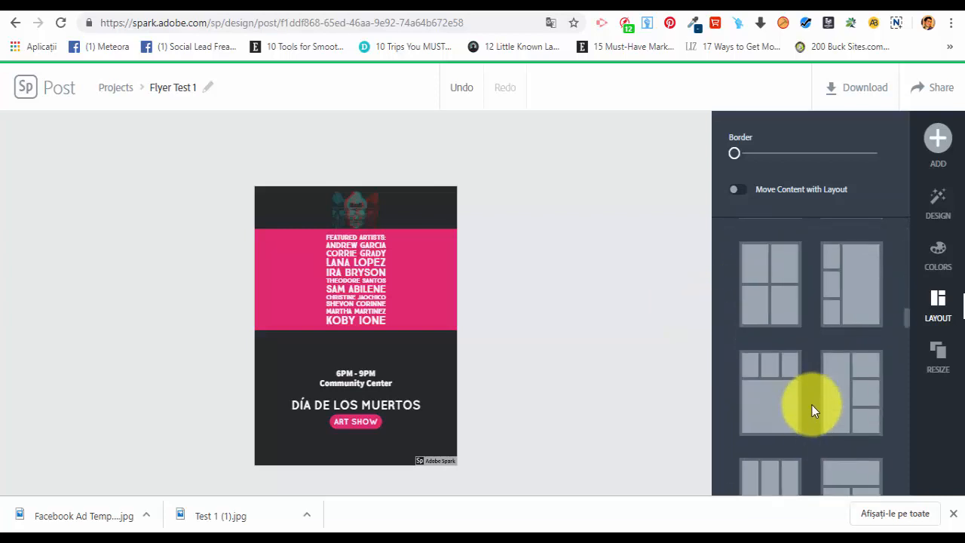
scroll(809, 410, "down", 2)
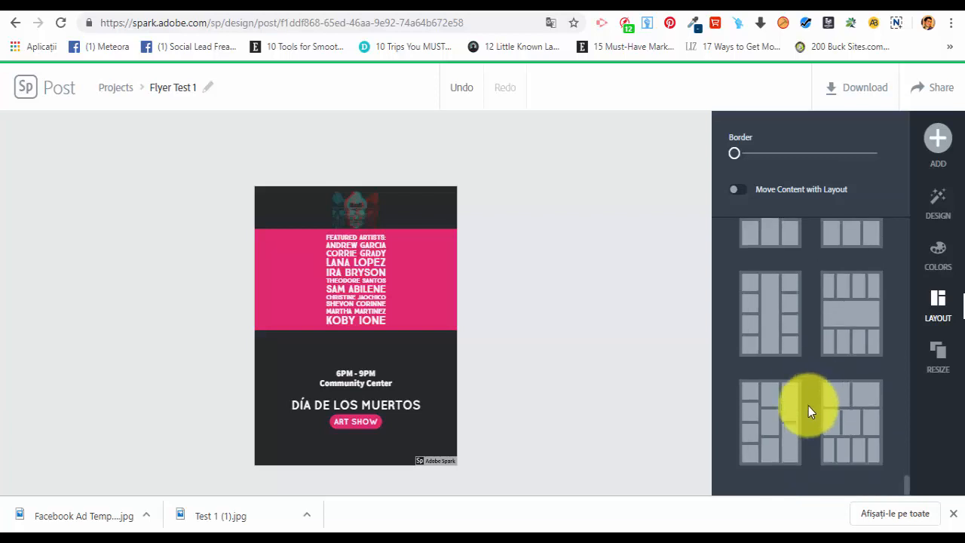
left_click(937, 214)
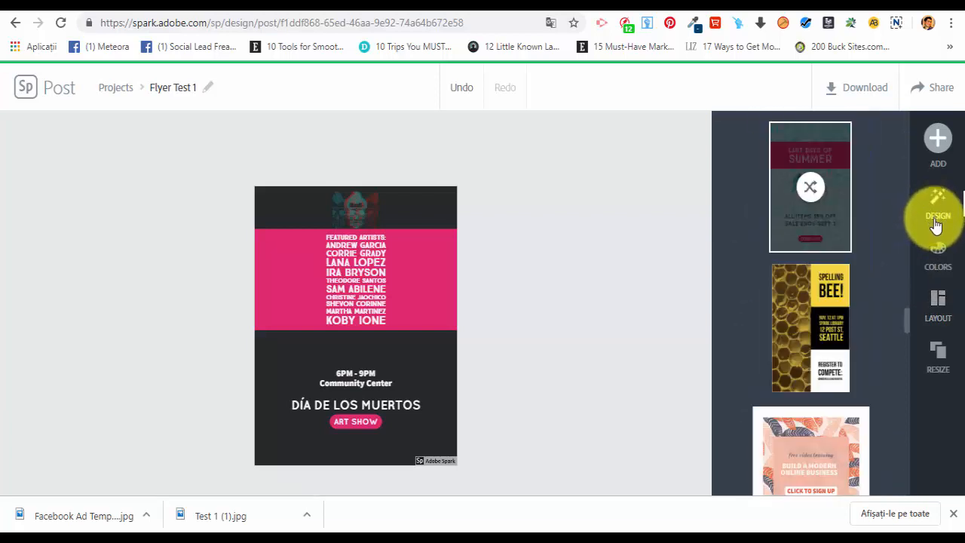
left_click(937, 147)
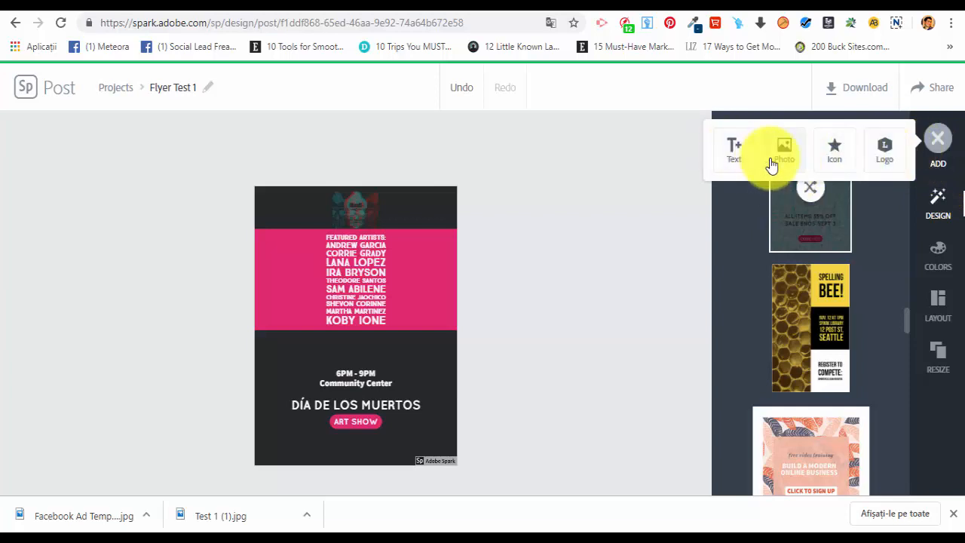
Try several Decorative color palettes on the flyer and apply the peach, teal, navy and purple one
left_click(951, 270)
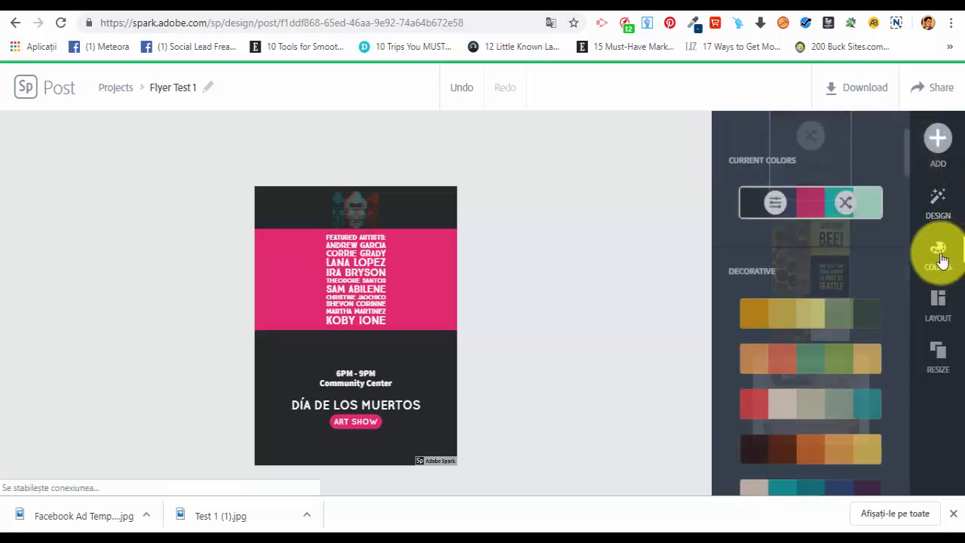
scroll(829, 302, "down", 1)
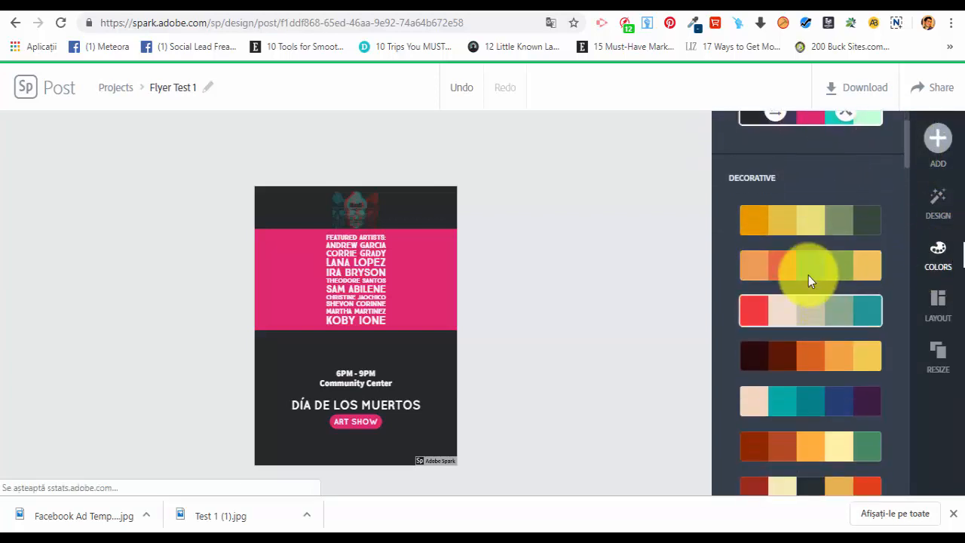
left_click(805, 269)
left_click(819, 312)
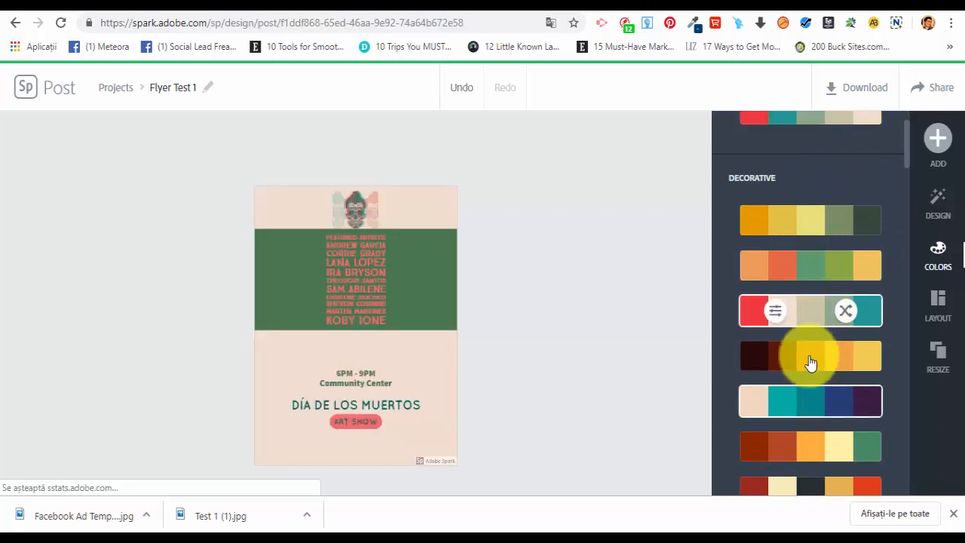
left_click(807, 355)
left_click(803, 403)
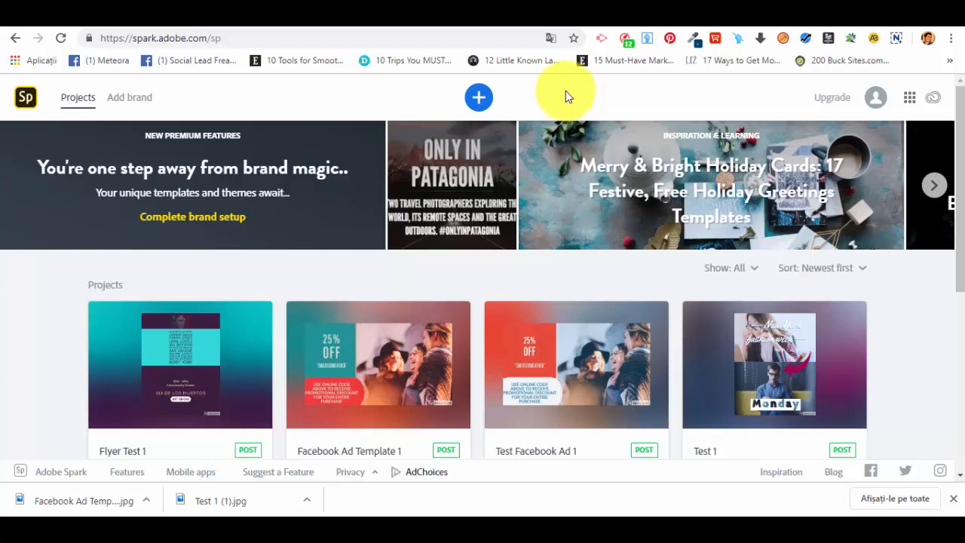
Start a new video project from the Promo Video template with the "NYC Trip Contest" artwork and title it "Test Promo 1"
left_click(479, 100)
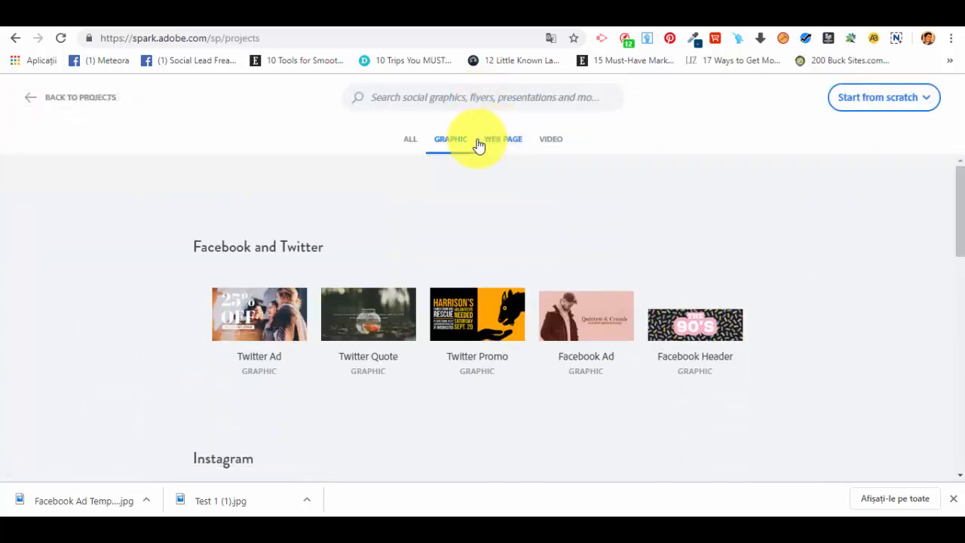
left_click(560, 145)
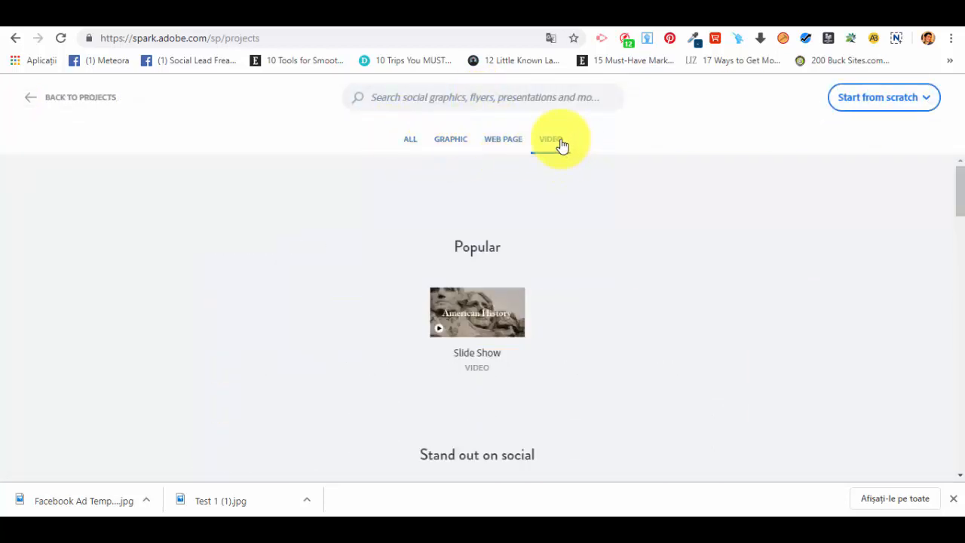
scroll(550, 149, "down", 5)
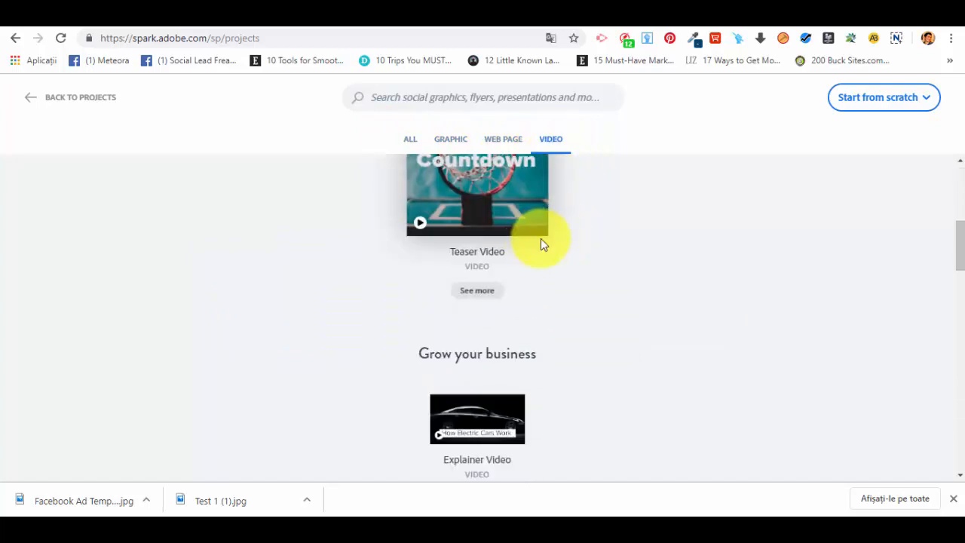
scroll(540, 238, "up", 5)
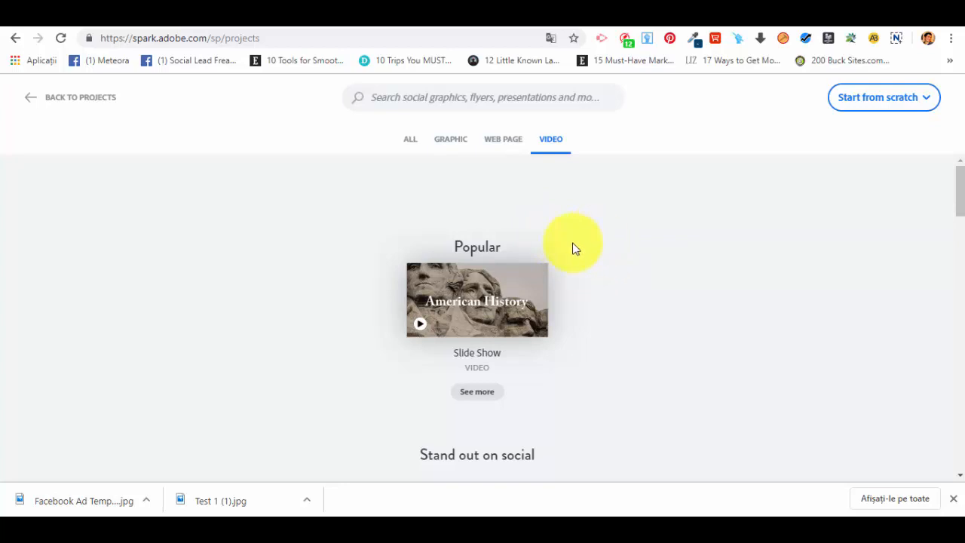
scroll(571, 247, "down", 4)
scroll(568, 218, "down", 1)
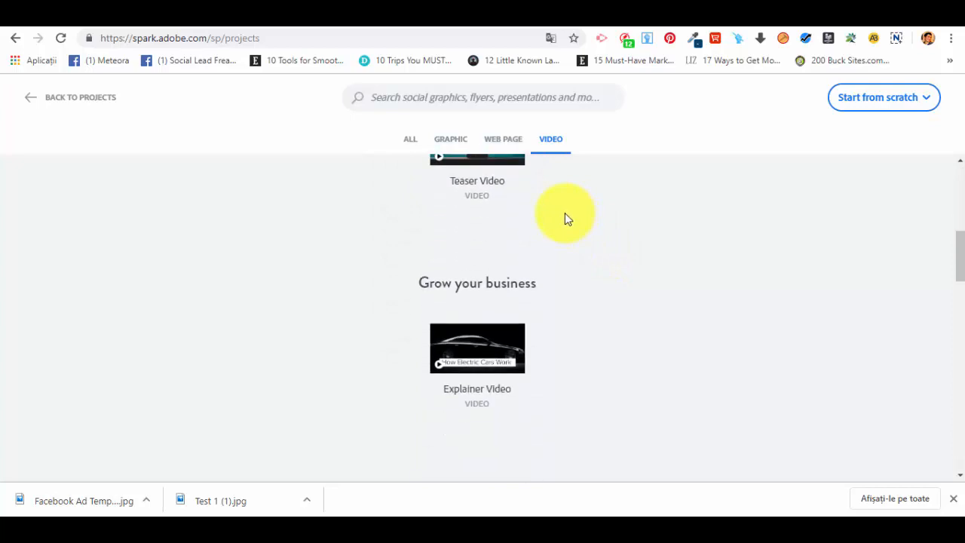
scroll(567, 218, "down", 2)
scroll(568, 223, "down", 5)
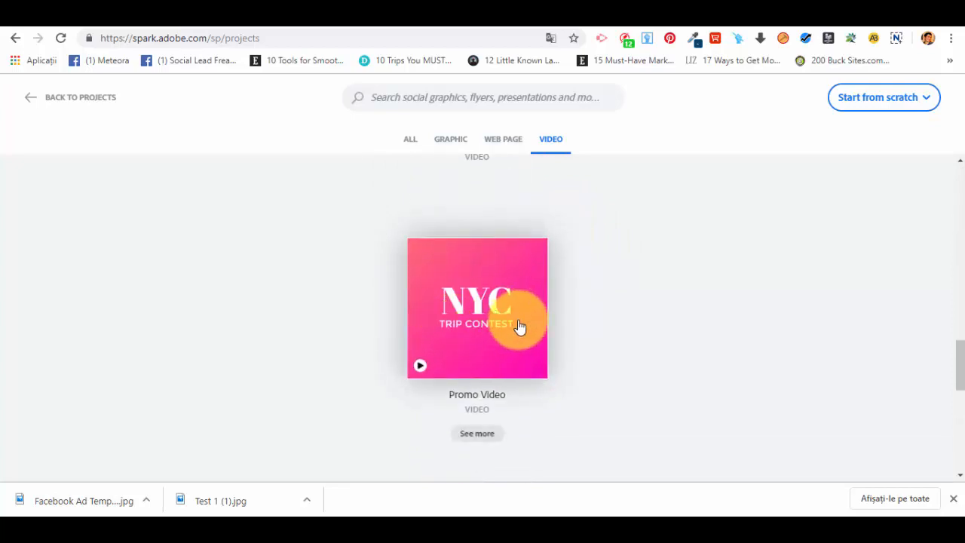
left_click(487, 283)
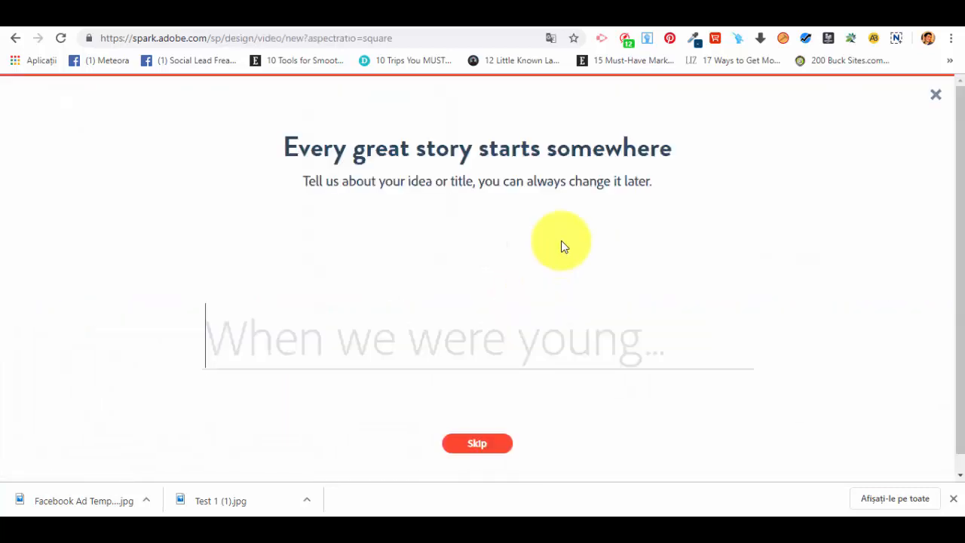
type("Test Pro")
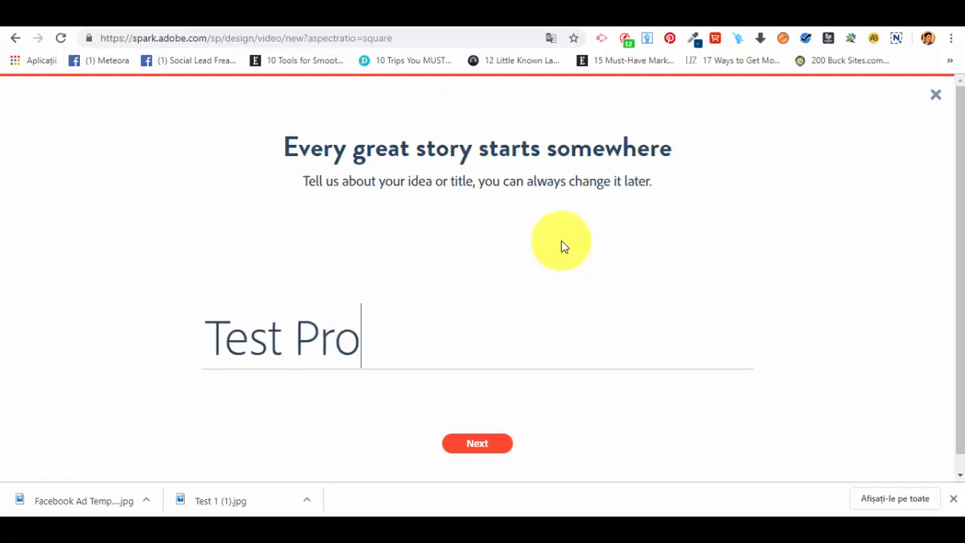
type("mo 1")
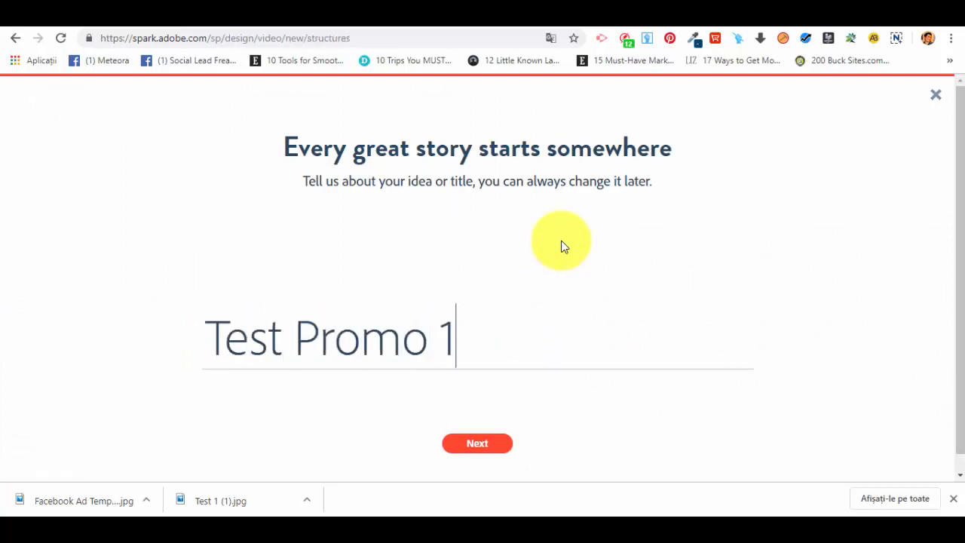
Confirm the video title, browse the story templates, start from "Promote an Idea" and dismiss the storytelling hint
key("Return")
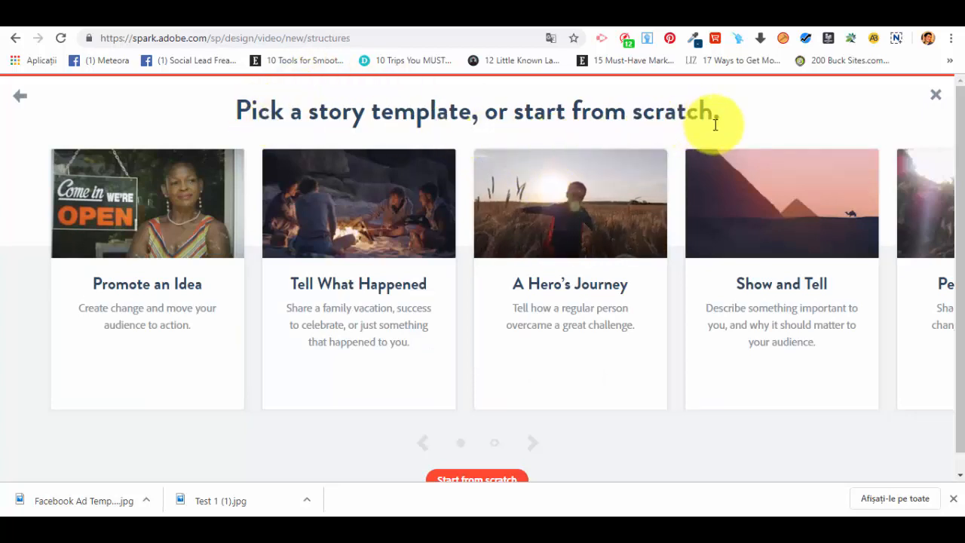
mouse_move(203, 230)
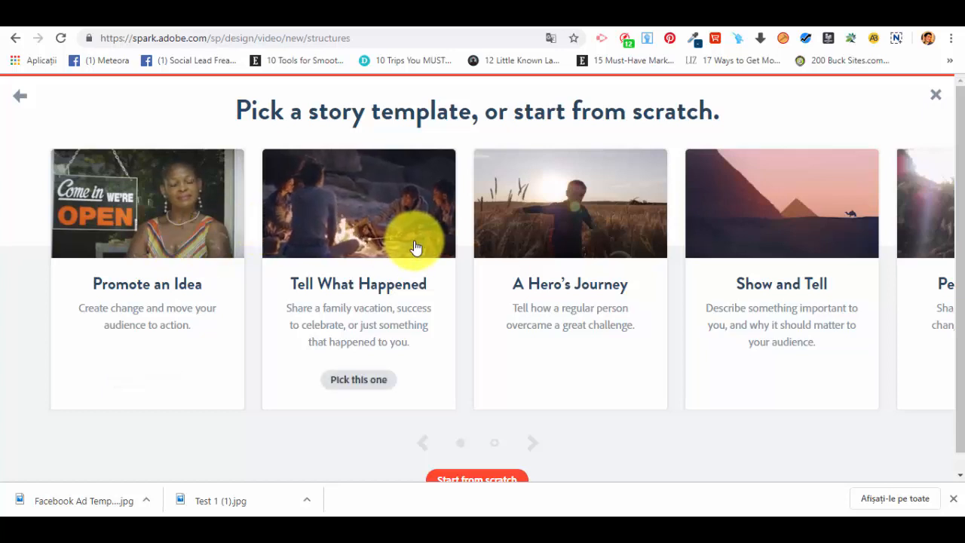
left_click(533, 446)
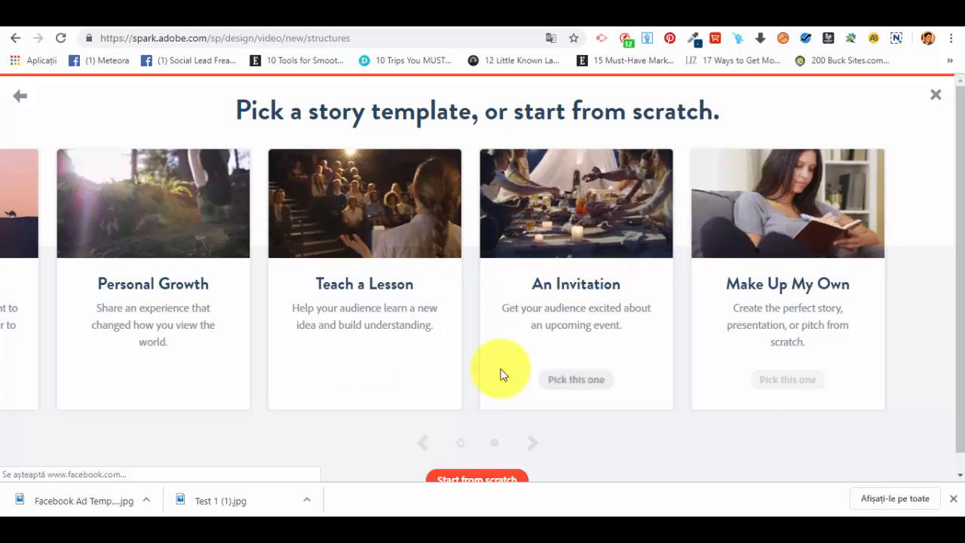
left_click(425, 445)
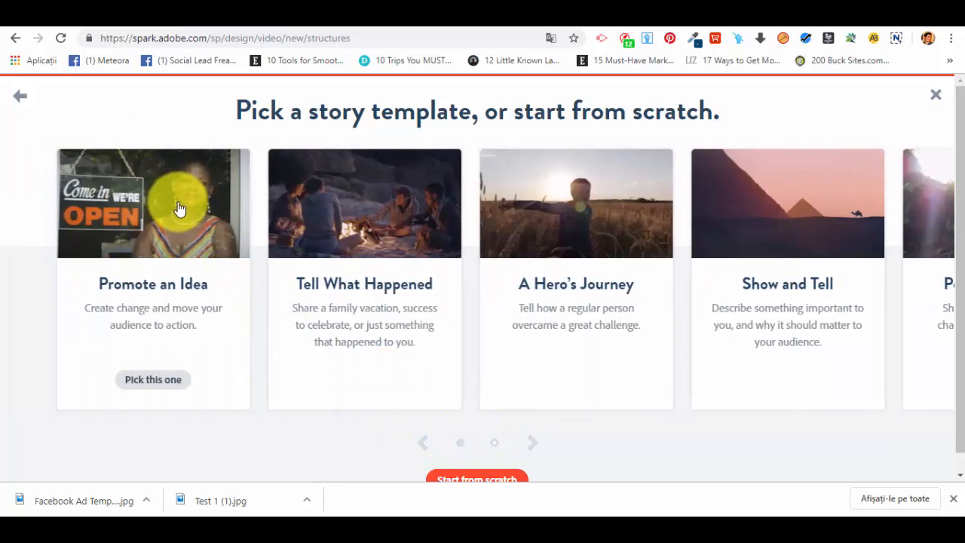
scroll(181, 208, "down", 5)
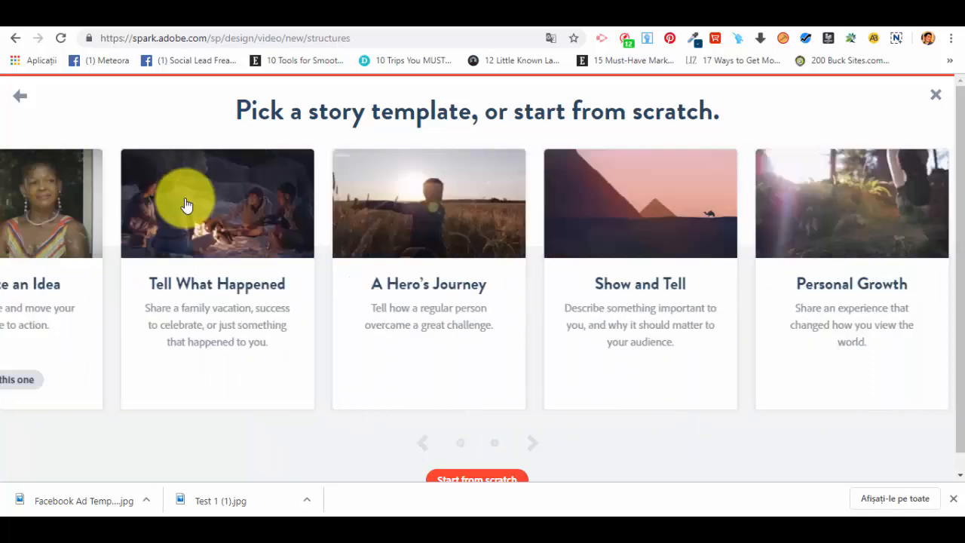
left_click(424, 426)
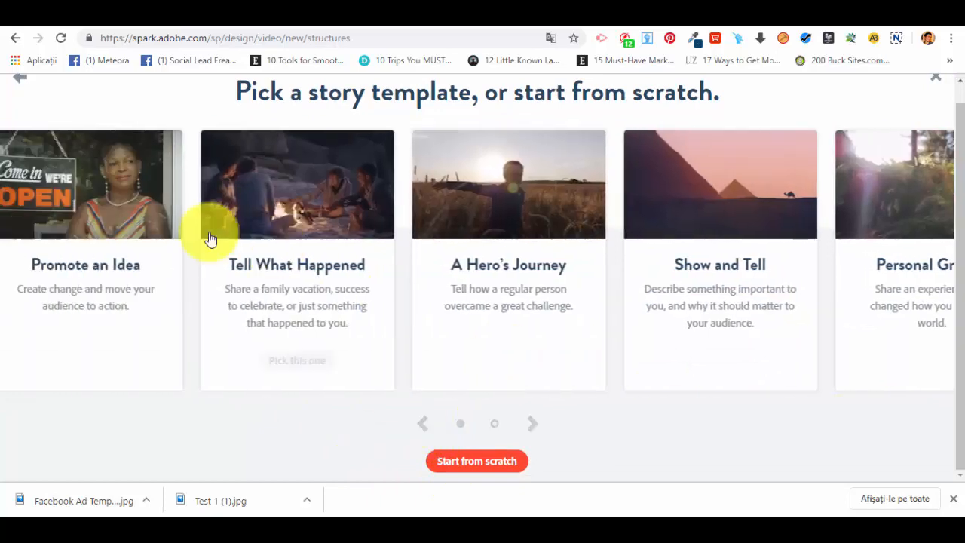
left_click(147, 198)
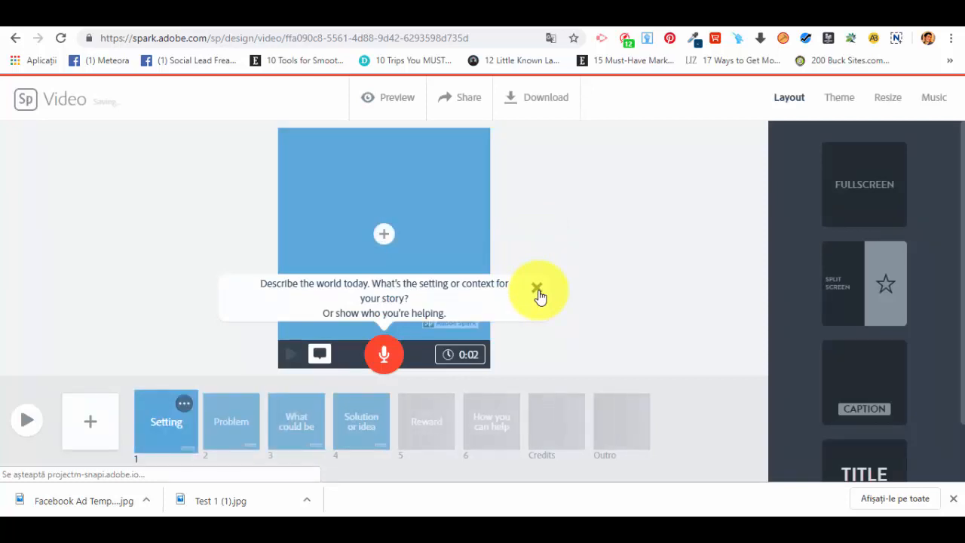
left_click(537, 289)
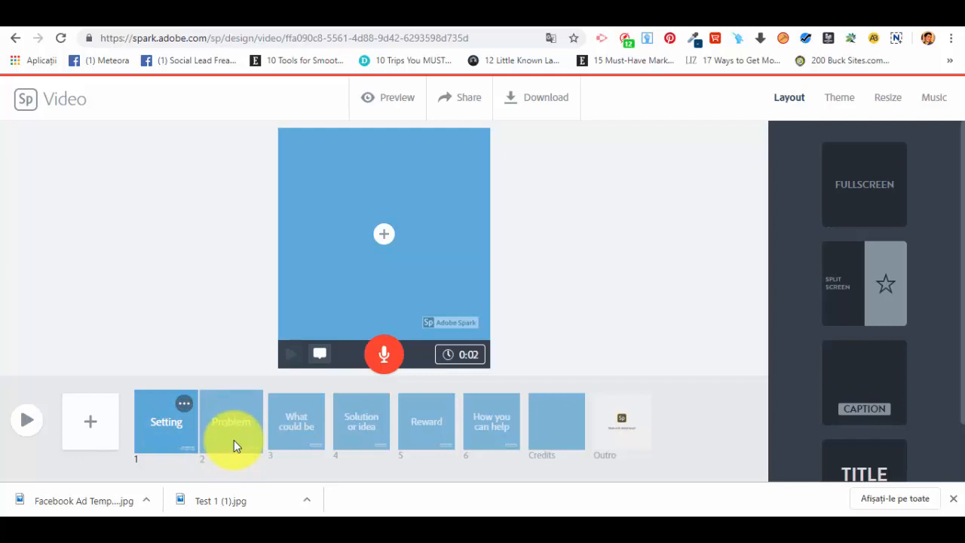
Look through the template's story slides from "What could be" to "How you can help" and the actions available for the Setting slide
left_click(292, 435)
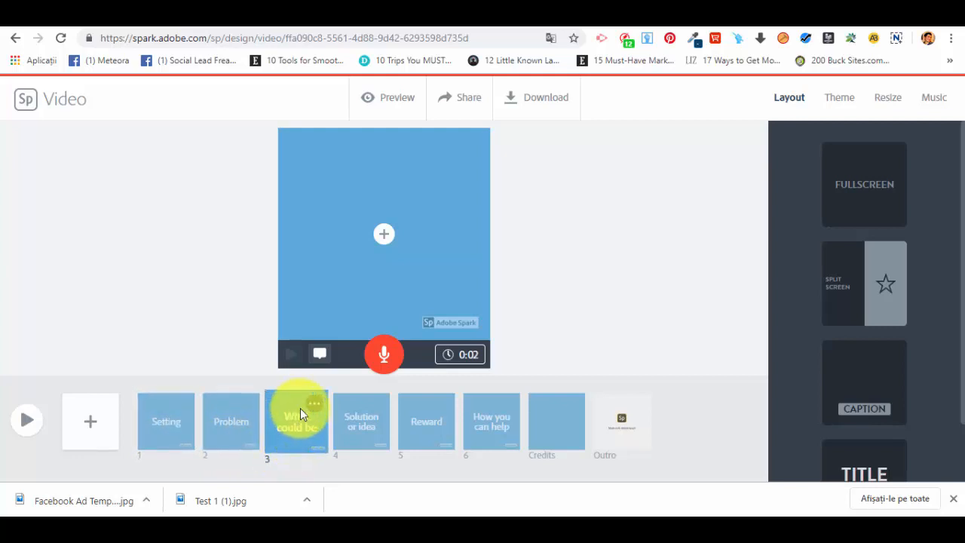
left_click(367, 428)
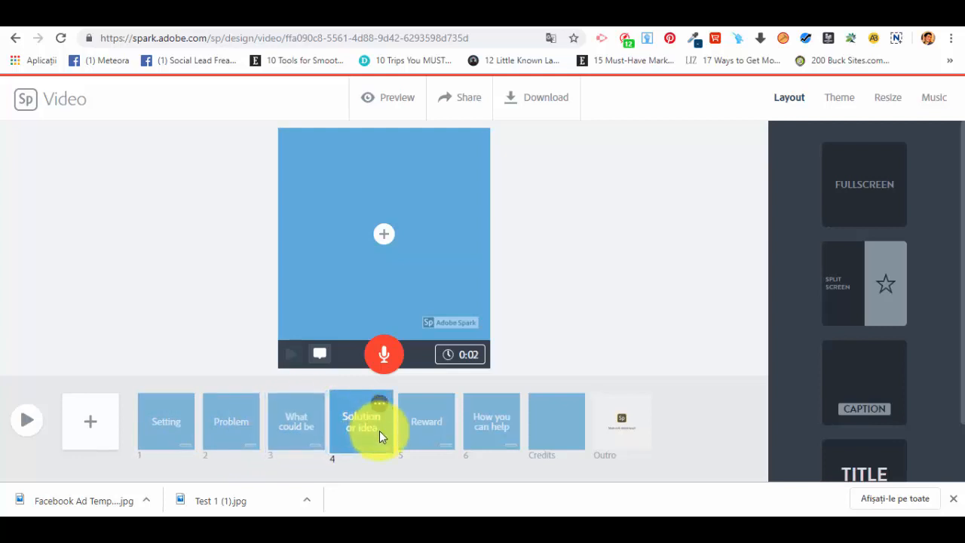
left_click(446, 431)
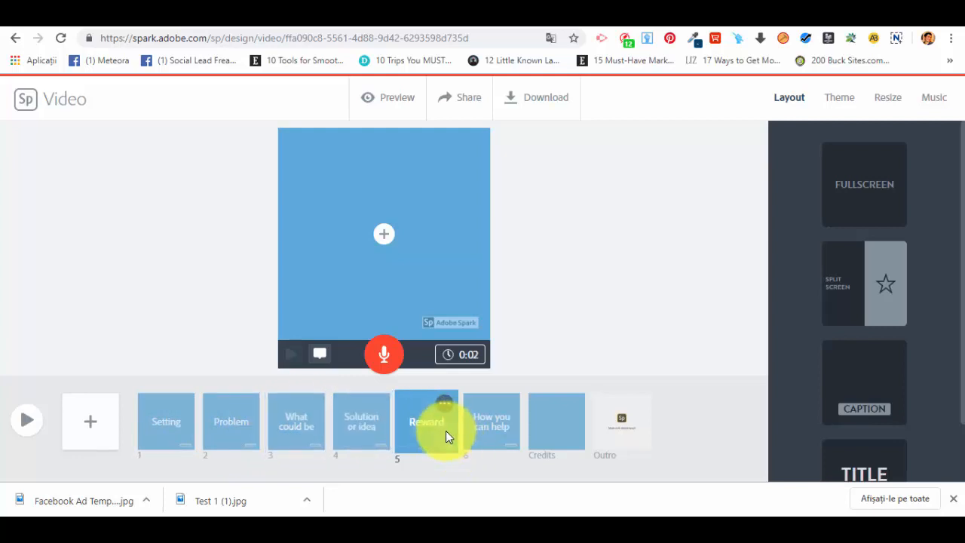
left_click(488, 446)
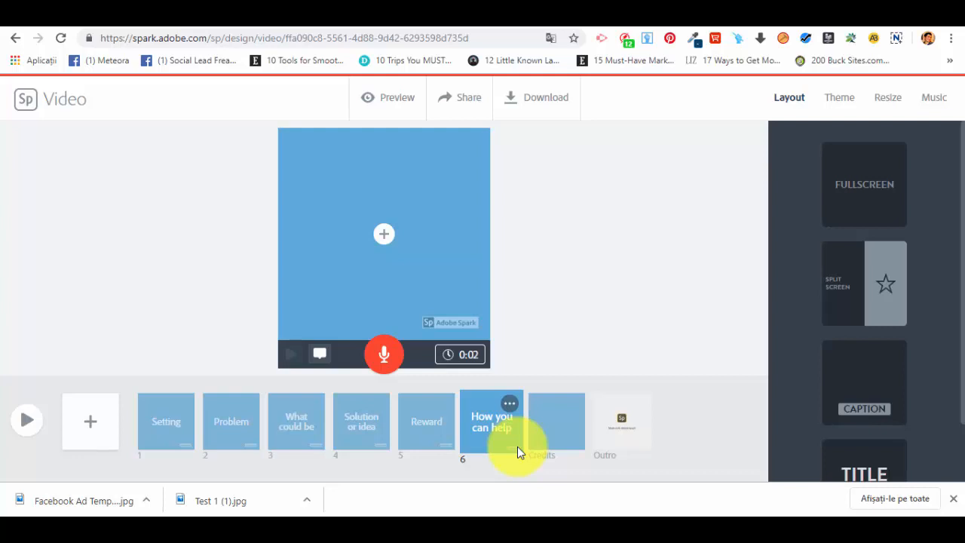
left_click(169, 420)
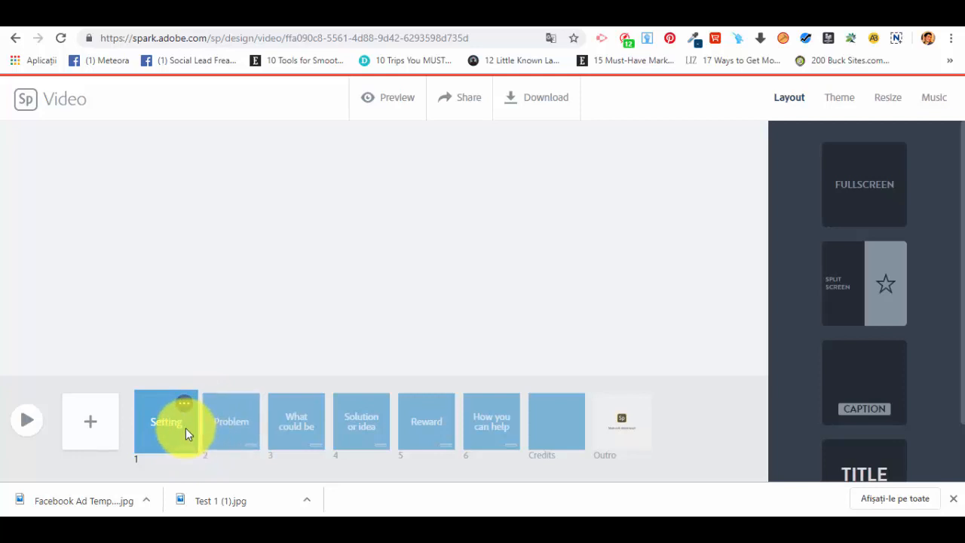
left_click(183, 403)
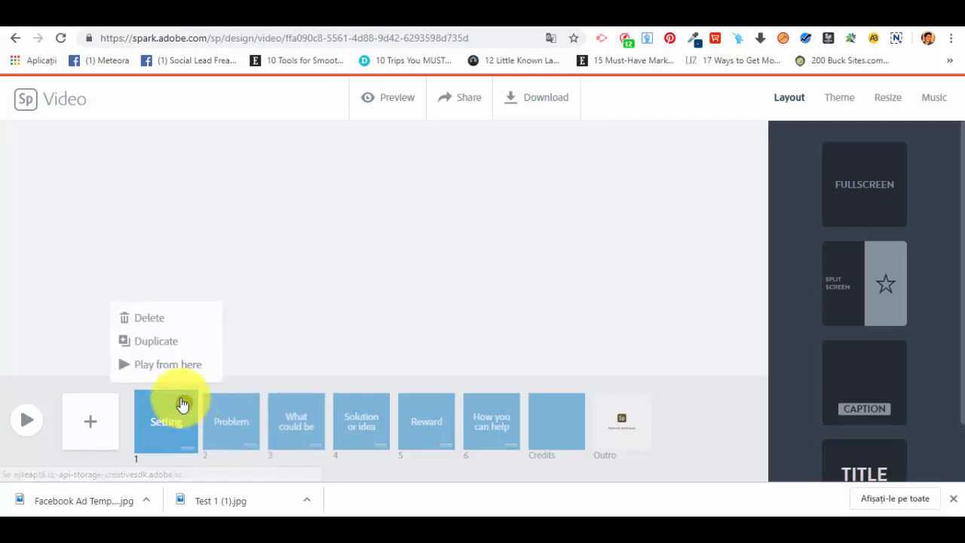
Add a blank slide right after the Problem slide and leave its content empty
left_click(232, 422)
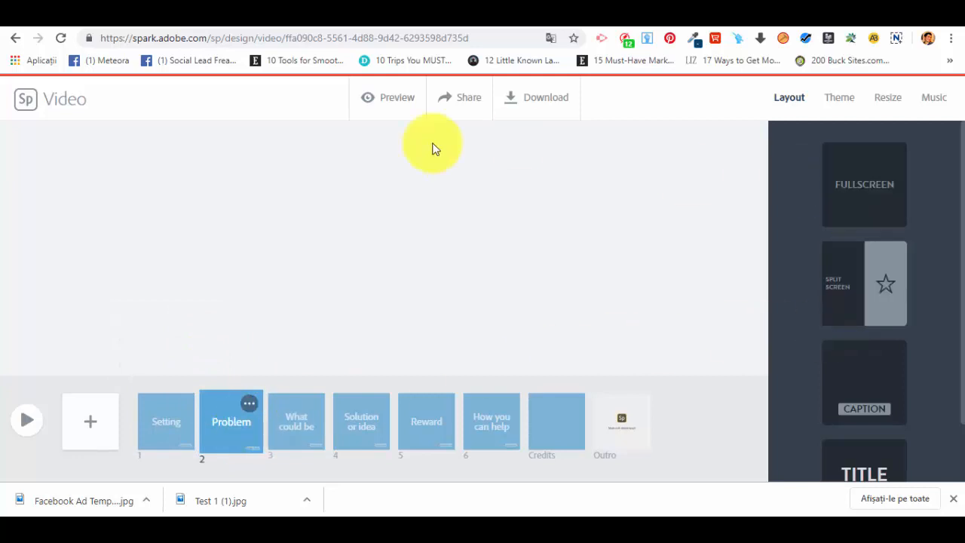
left_click(85, 420)
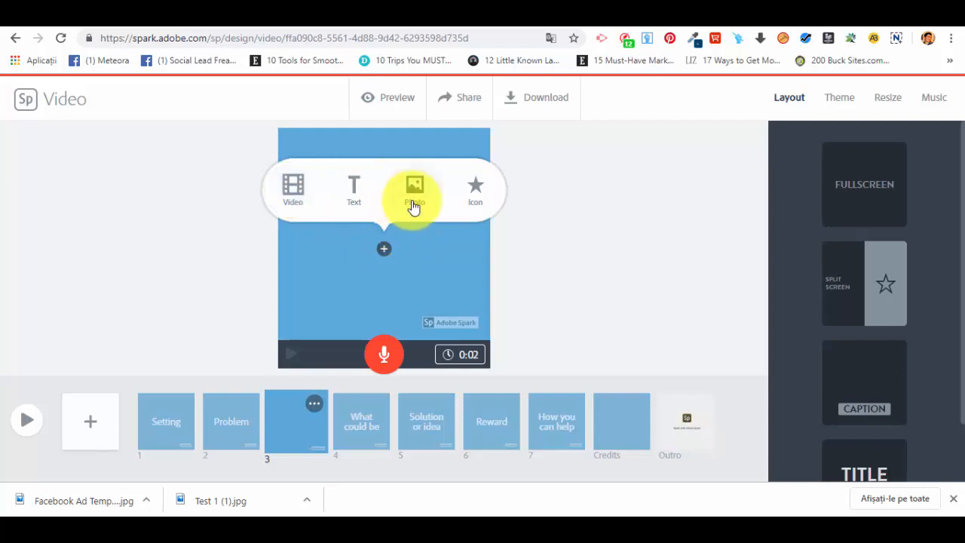
left_click(586, 272)
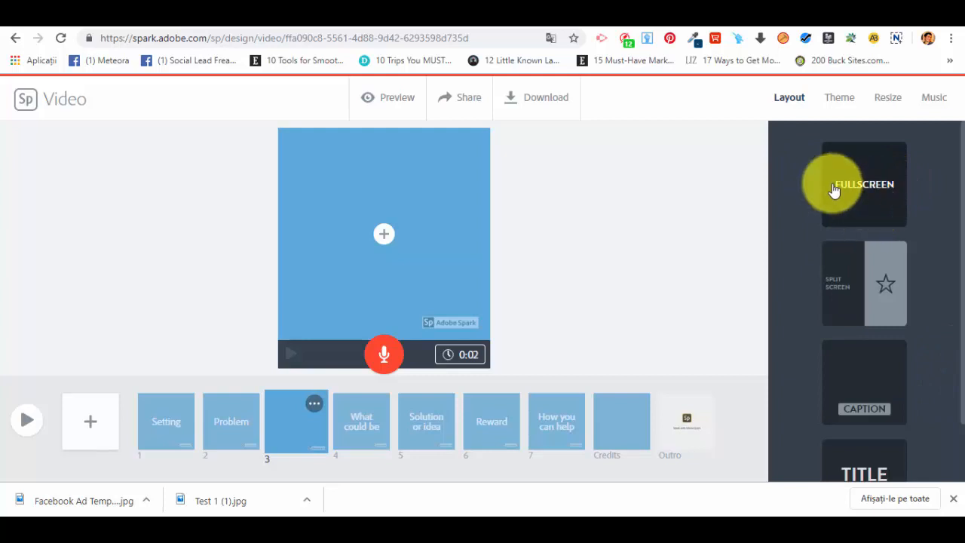
Try the Split Screen, Caption, and Title and Text layouts on the blank third slide
left_click(857, 272)
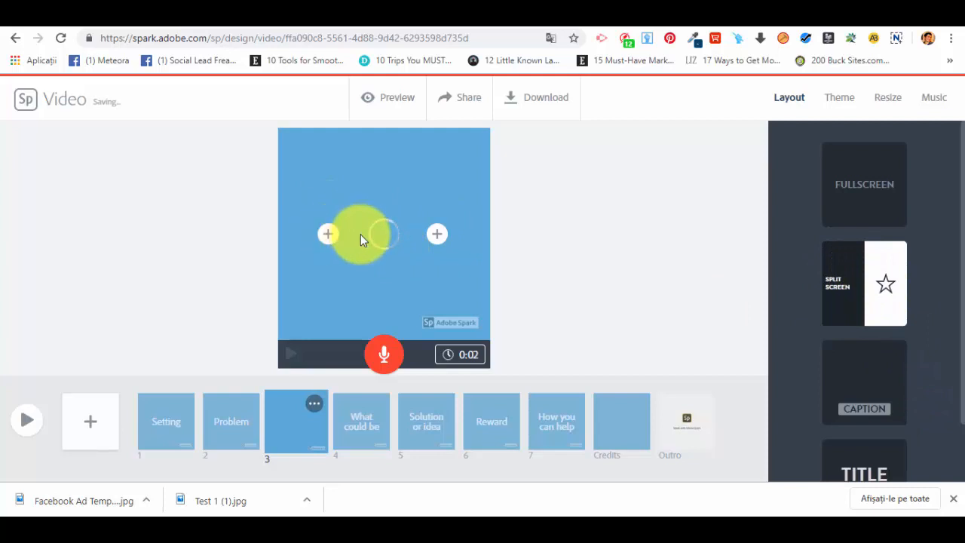
scroll(844, 340, "down", 1)
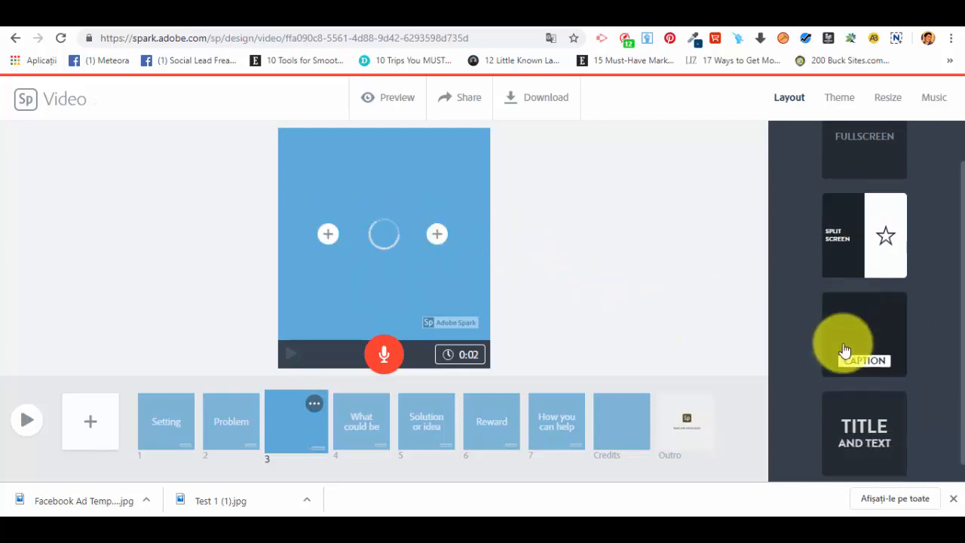
left_click(850, 297)
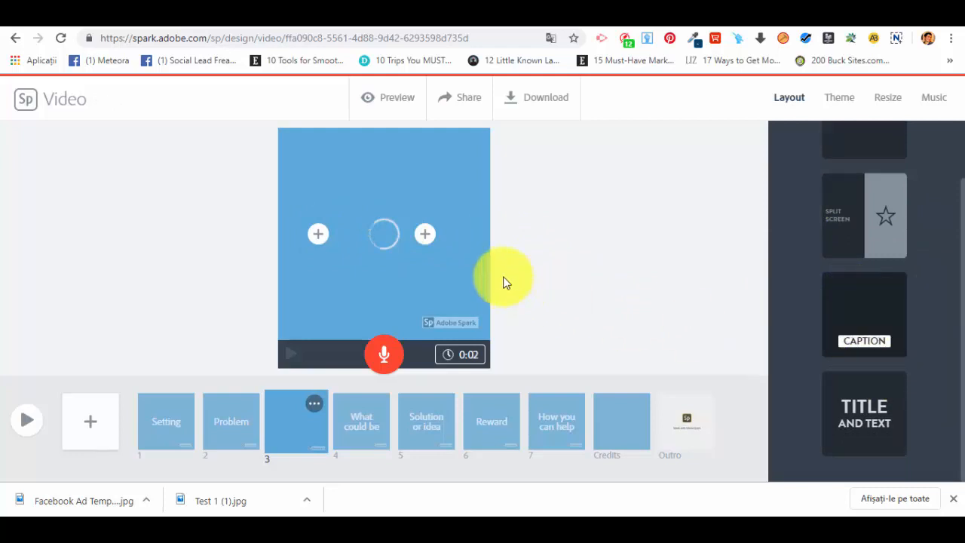
left_click(862, 213)
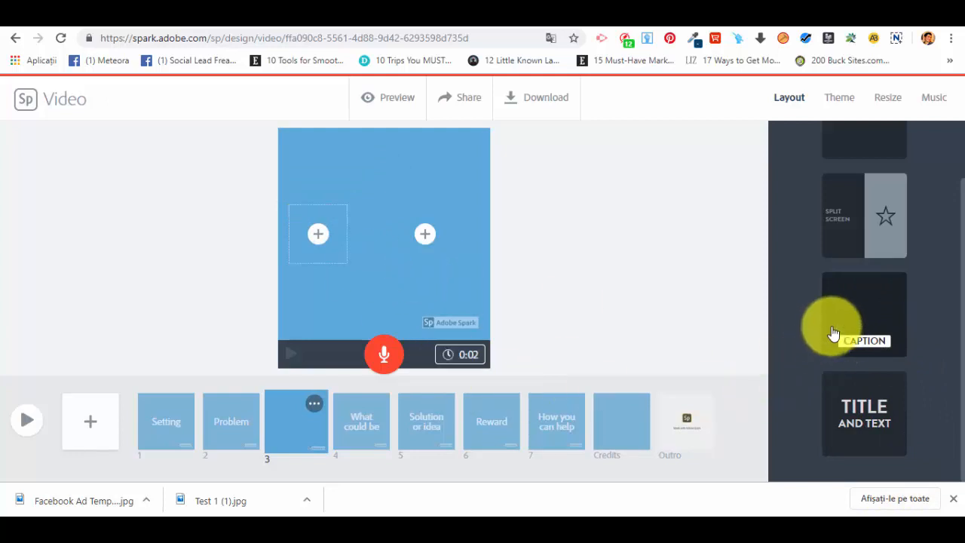
scroll(836, 323, "up", 2)
scroll(874, 354, "down", 2)
left_click(883, 405)
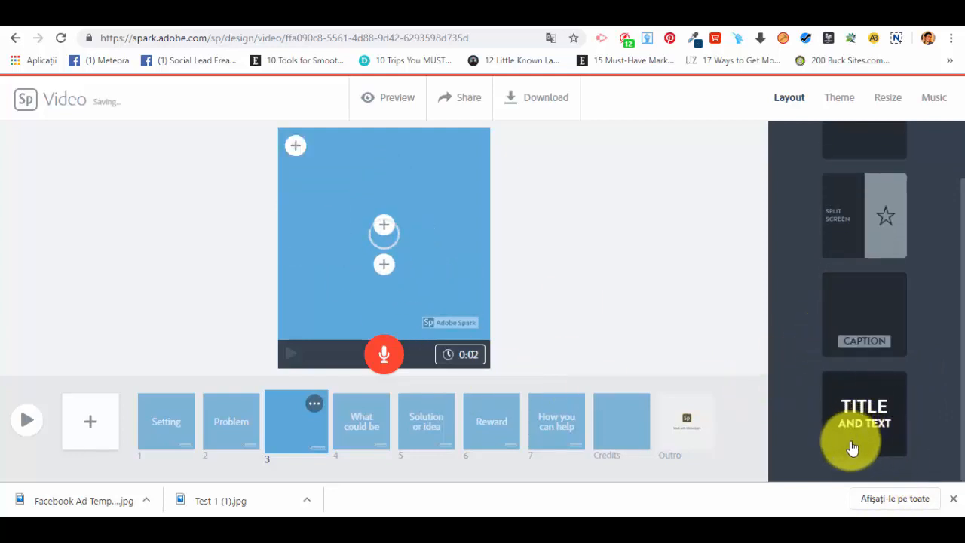
Check which content types the Title and Text layout's placeholders accept on the third slide
left_click(381, 222)
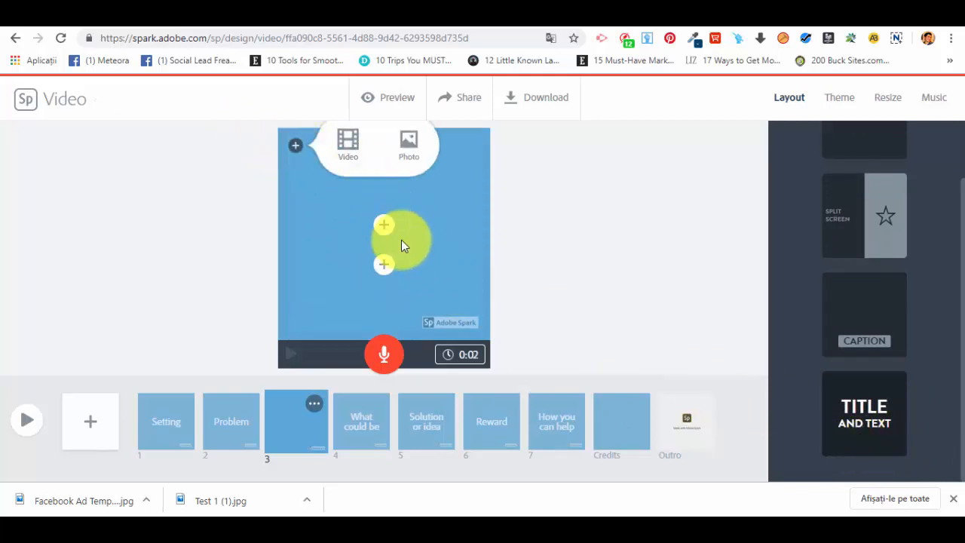
left_click(386, 270)
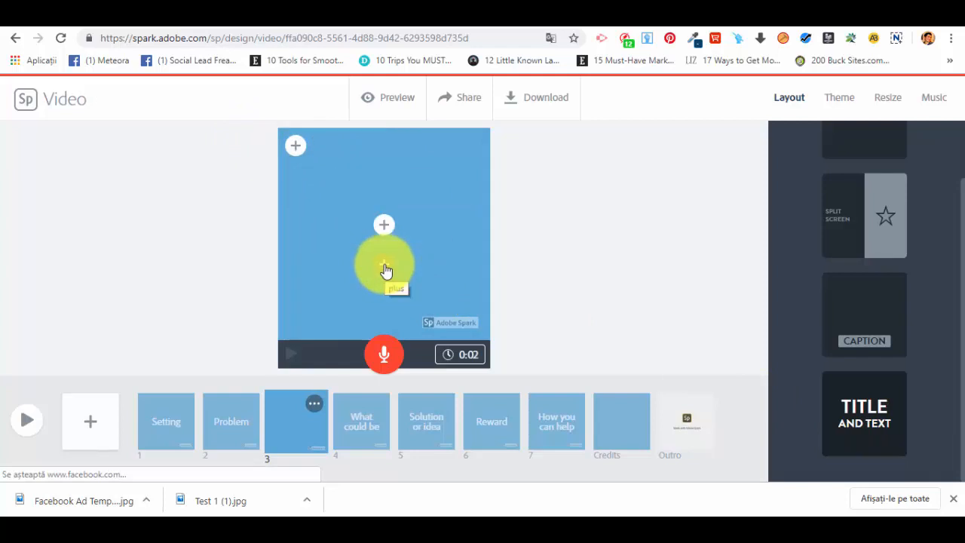
left_click(362, 161)
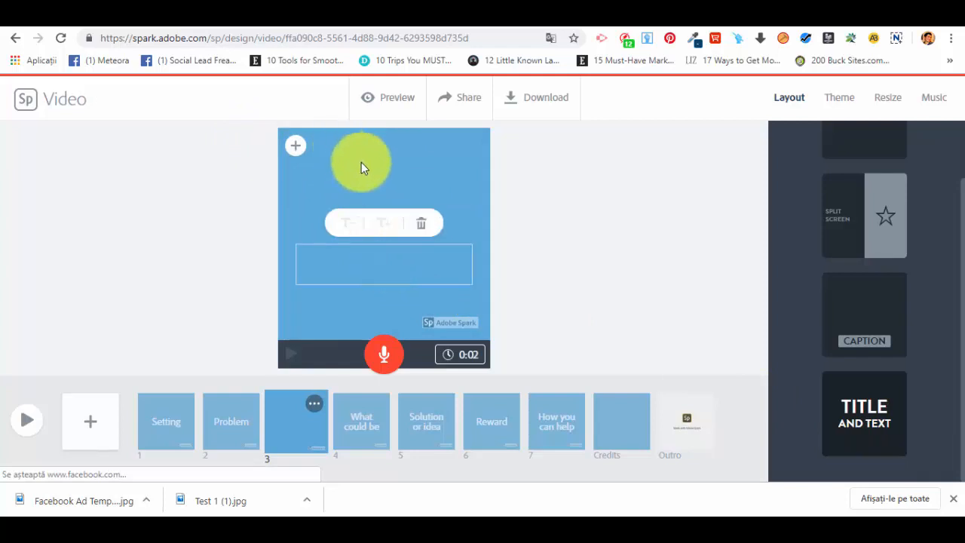
left_click(296, 147)
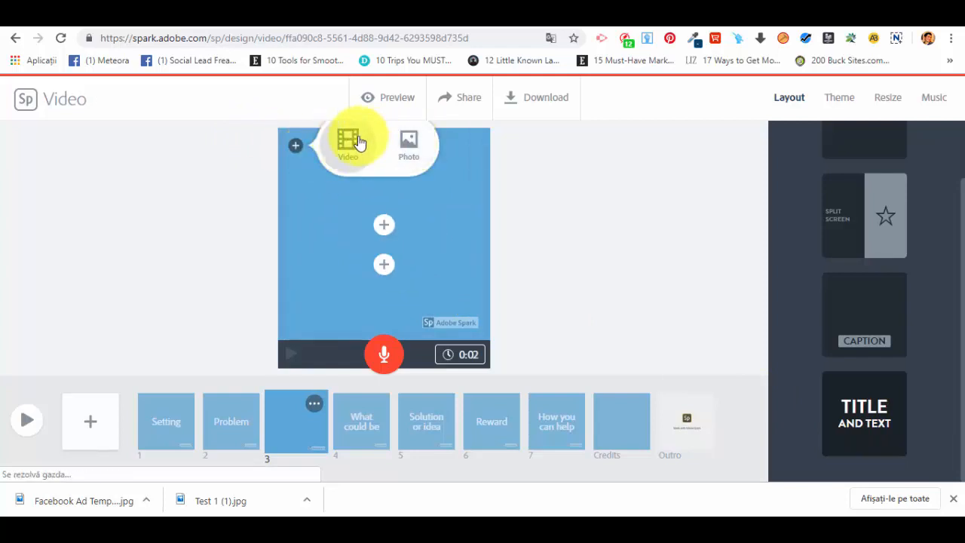
Try the Caption layout on the third slide and check what content its two placeholders accept
left_click(878, 308)
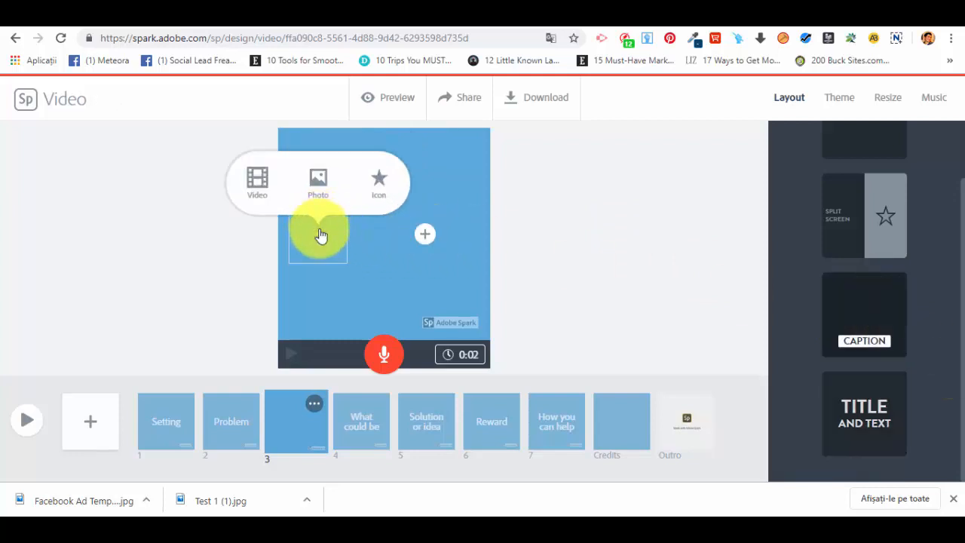
left_click(422, 237)
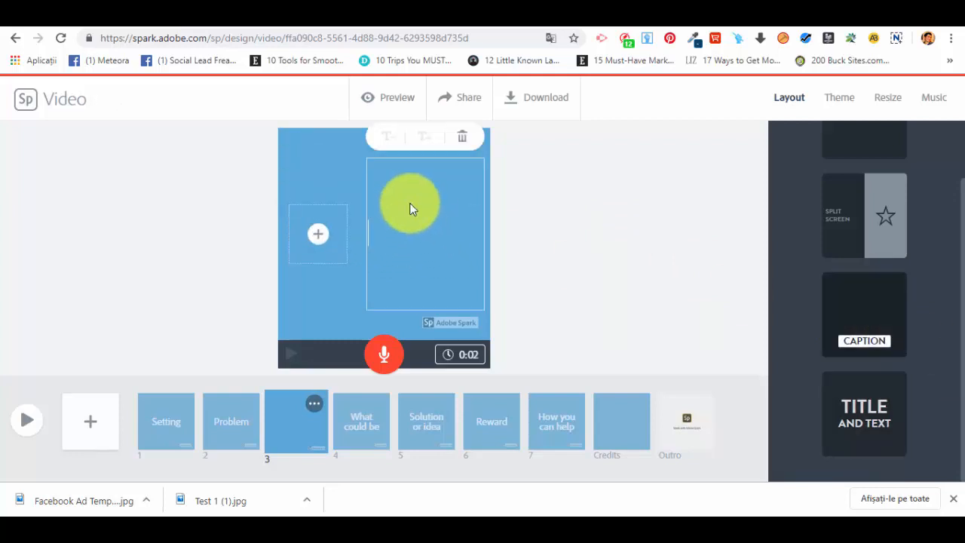
left_click(623, 307)
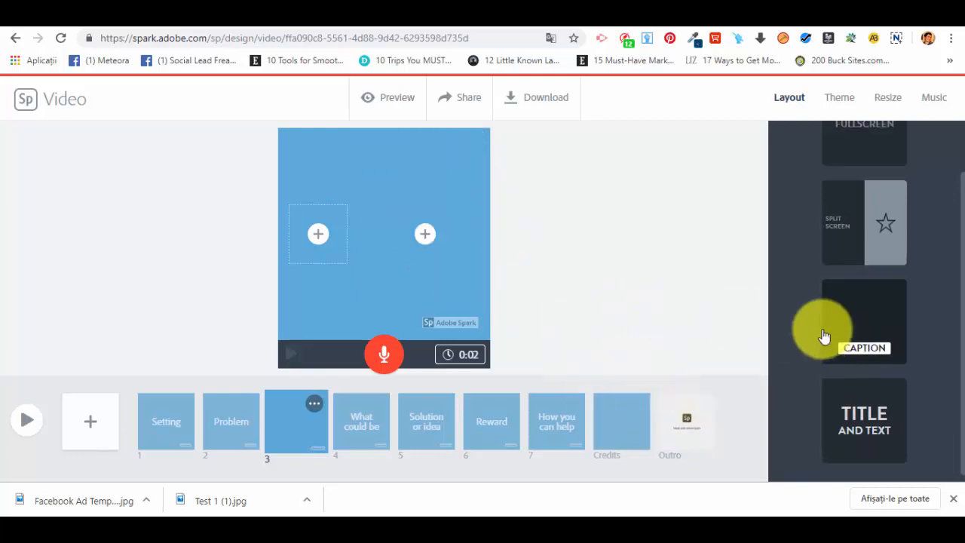
Compare the Fullscreen and Caption layouts on the third slide and apply the Title and Text layout
scroll(824, 336, "up", 1)
left_click(852, 202)
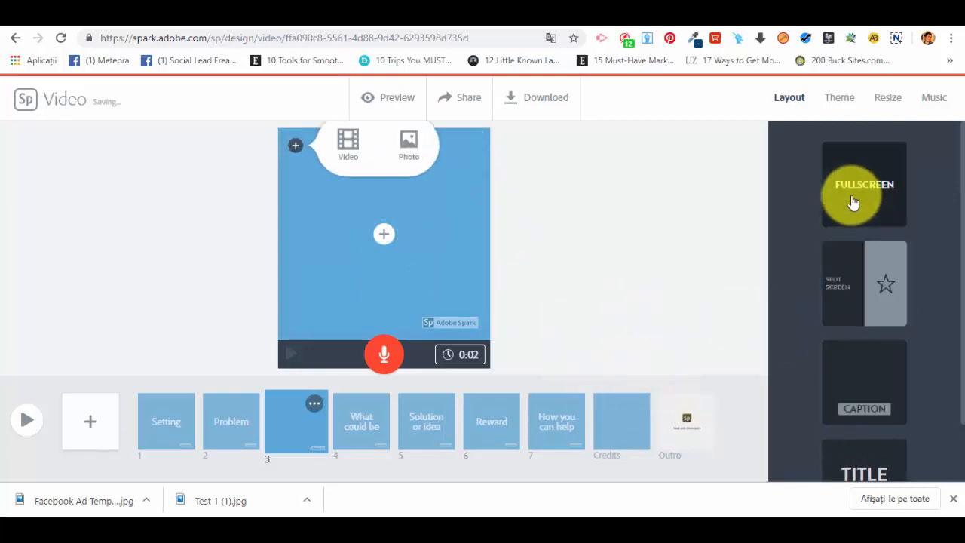
left_click(901, 403)
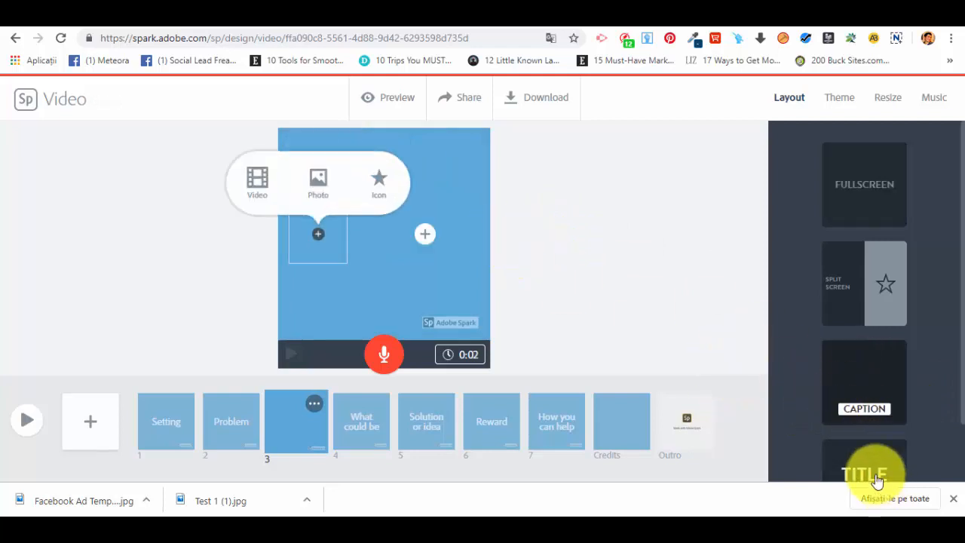
left_click(901, 463)
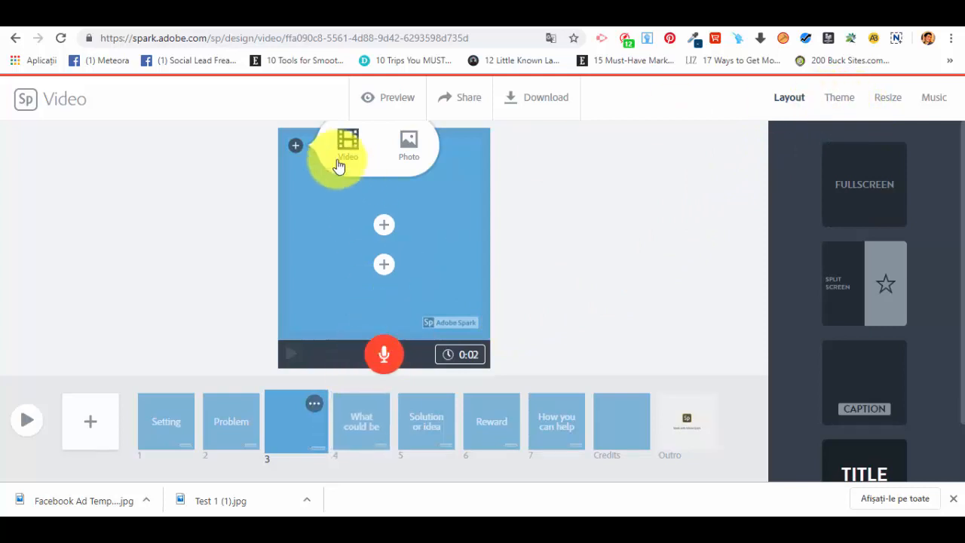
Select the "What could be" slide and apply the green color variant of the Tidal theme to the video
left_click(375, 424)
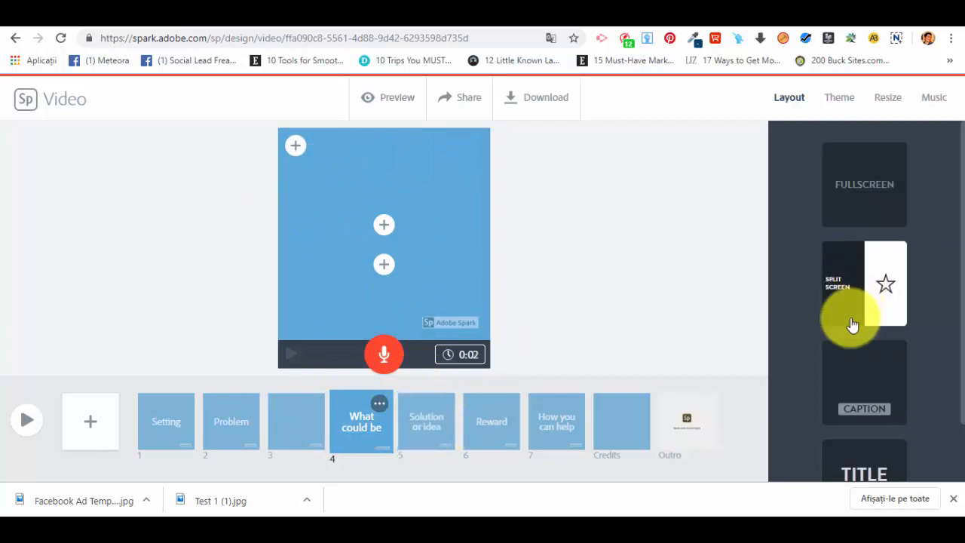
left_click(829, 105)
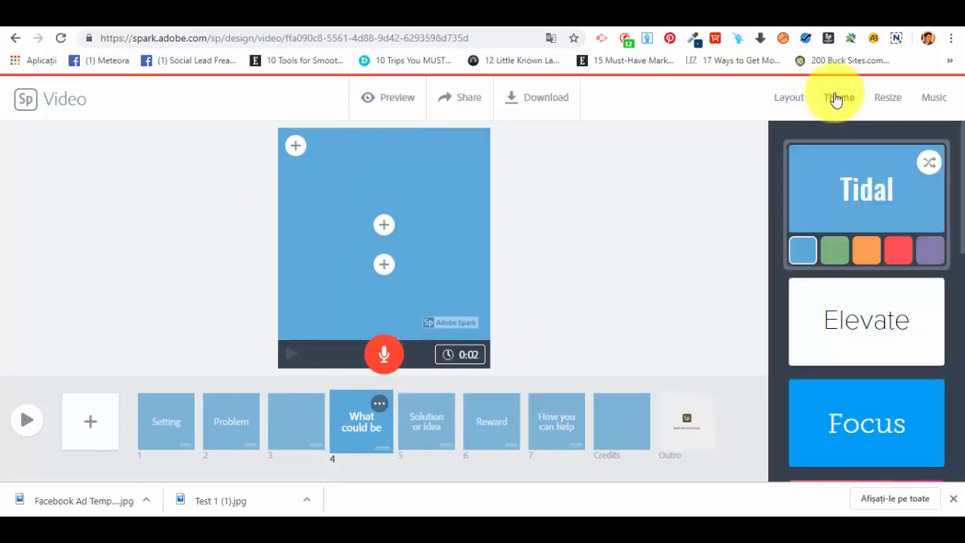
left_click(833, 251)
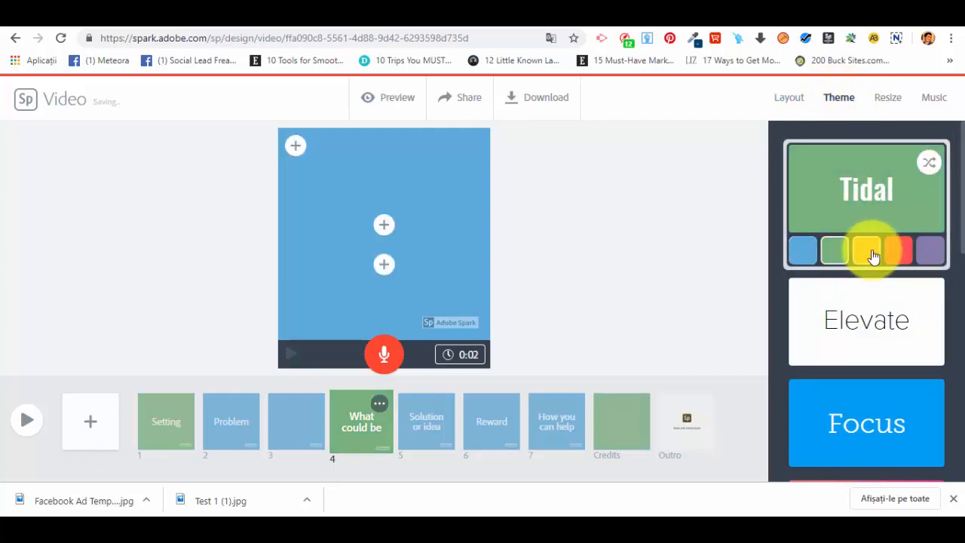
Try the orange variant of the Tidal theme and apply the Statement theme to the video
left_click(870, 255)
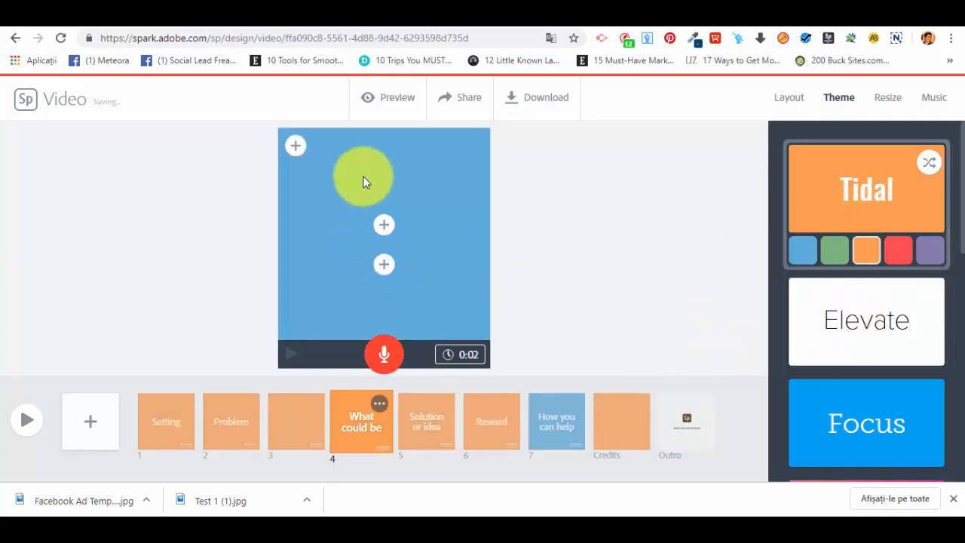
scroll(890, 340, "down", 4)
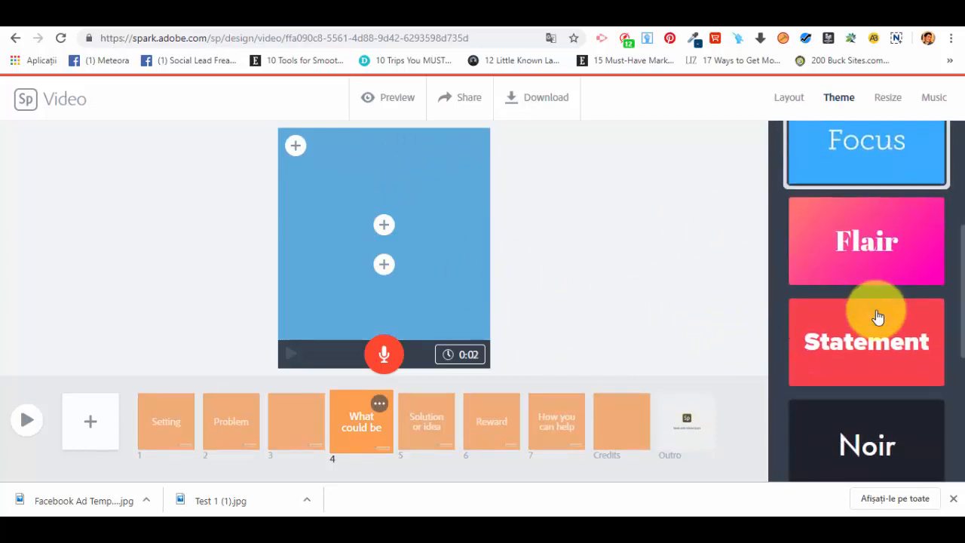
left_click(907, 324)
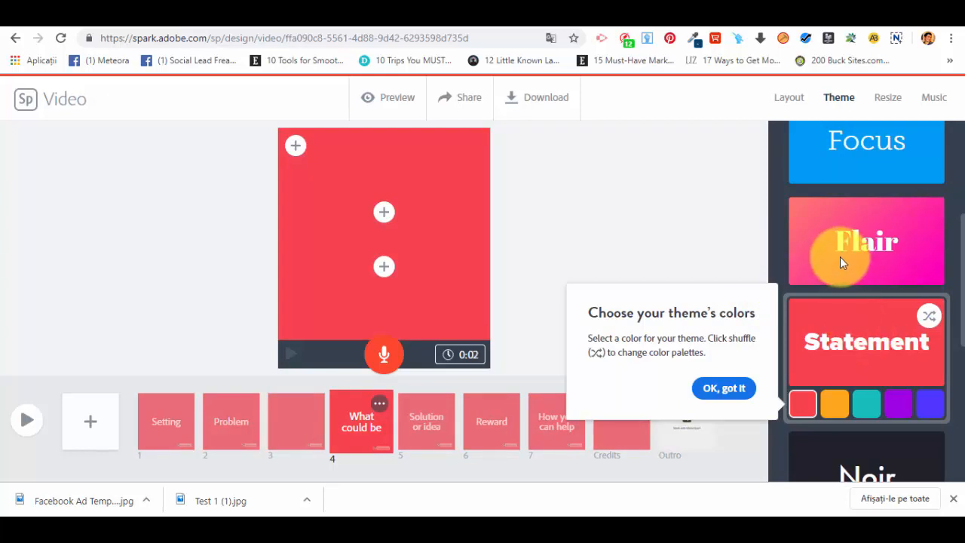
left_click(723, 387)
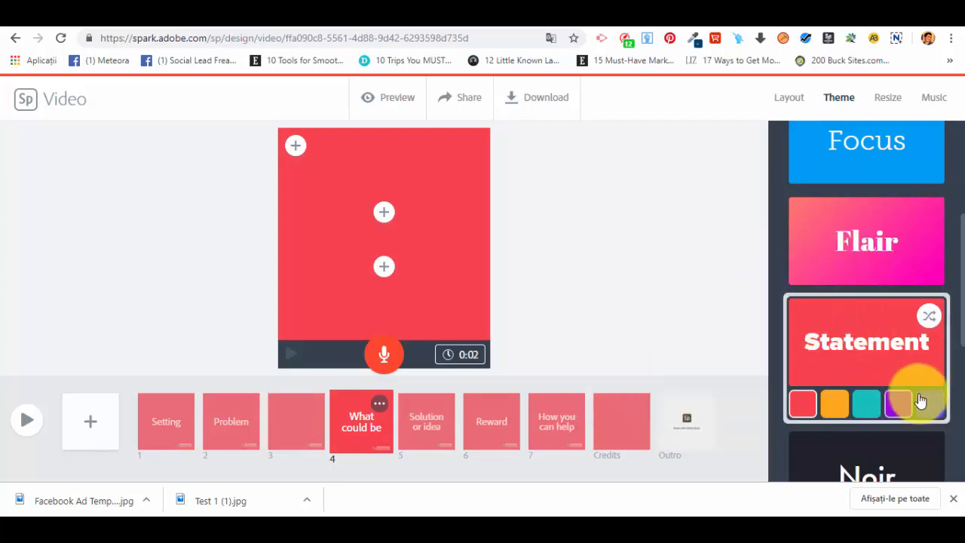
Look over the remaining video themes, such as Mega, Sage and Grace, and check the available video sizes
scroll(917, 397, "down", 3)
scroll(917, 397, "down", 2)
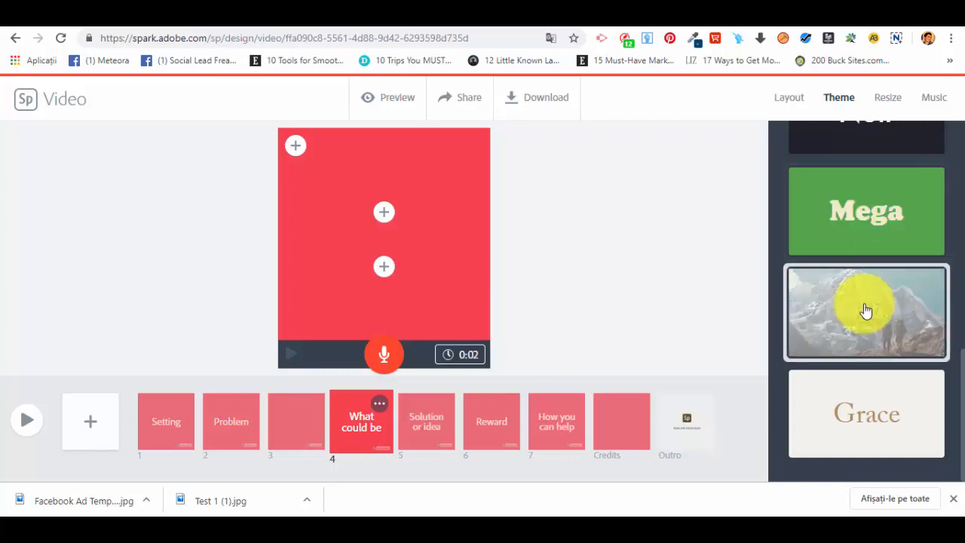
scroll(863, 324, "up", 7)
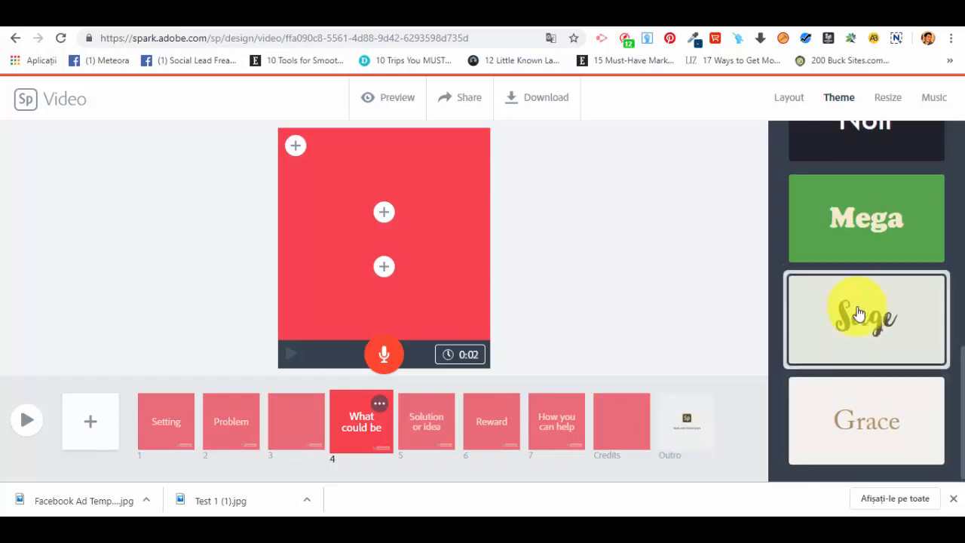
left_click(887, 97)
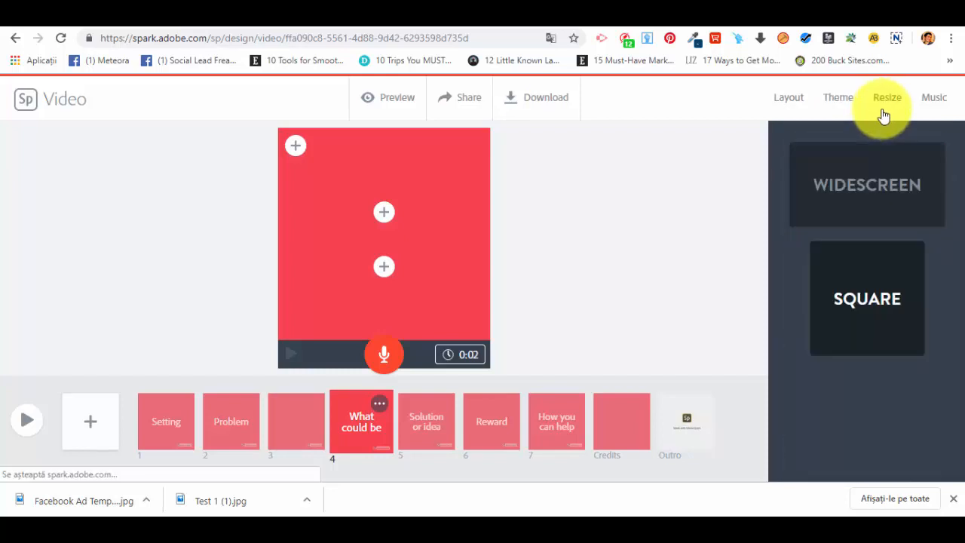
Try switching the background music off and back on and adjusting its volume
left_click(933, 97)
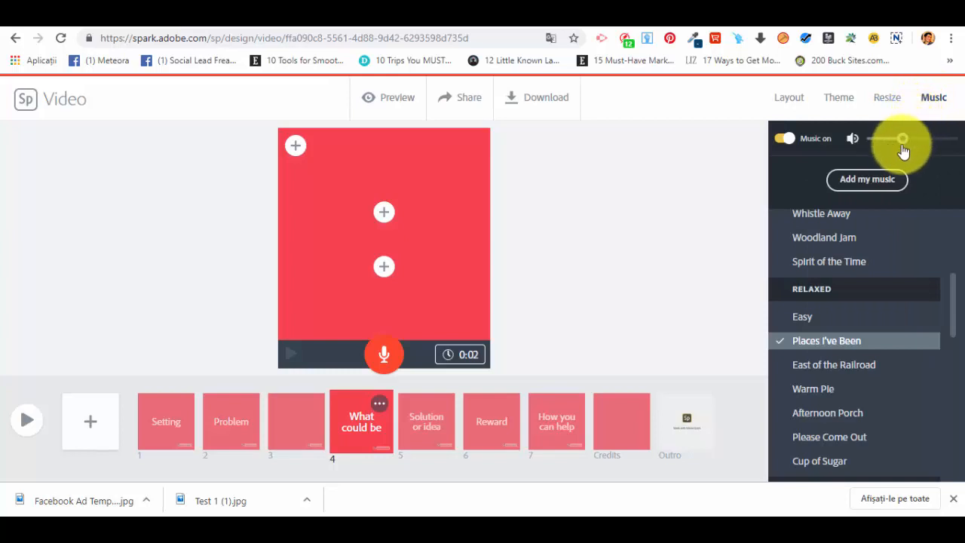
left_click(781, 139)
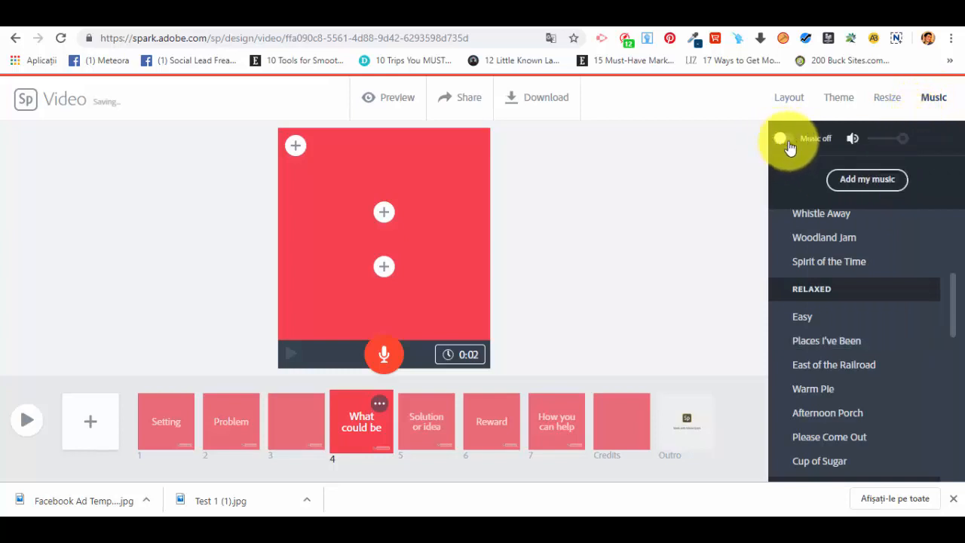
left_click(784, 139)
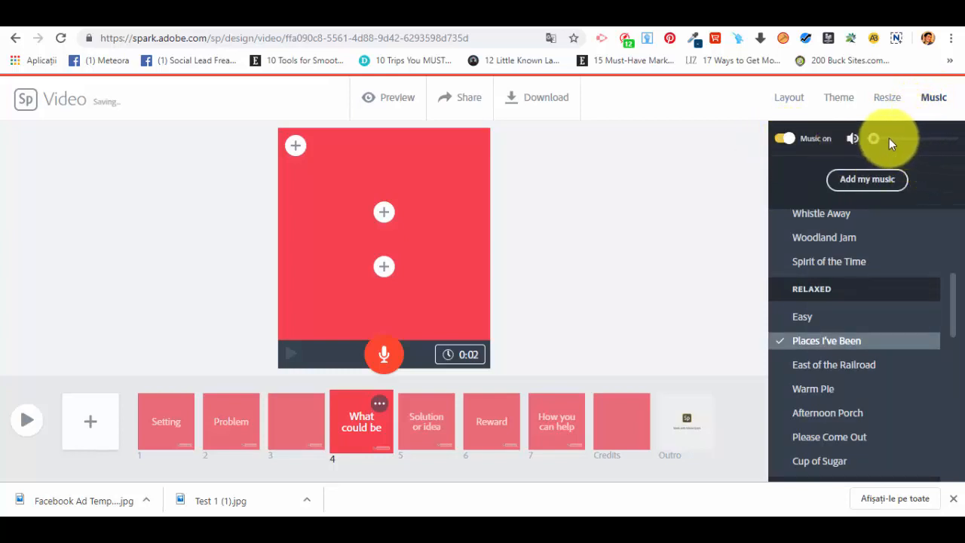
left_click_drag(874, 139, 902, 151)
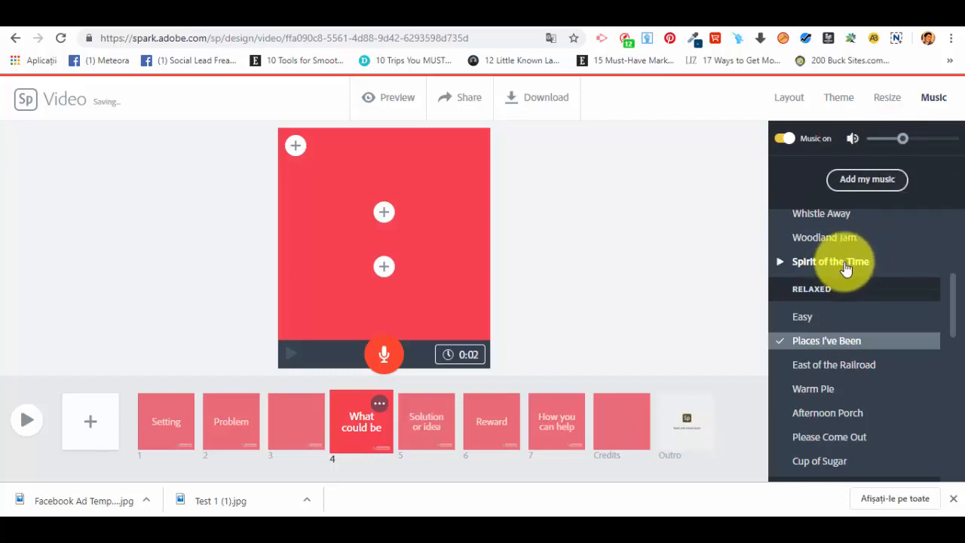
Set the background music to Leap Frog from the Happy category and sample the Comfy Cotton and Highway tracks
scroll(845, 269, "up", 4)
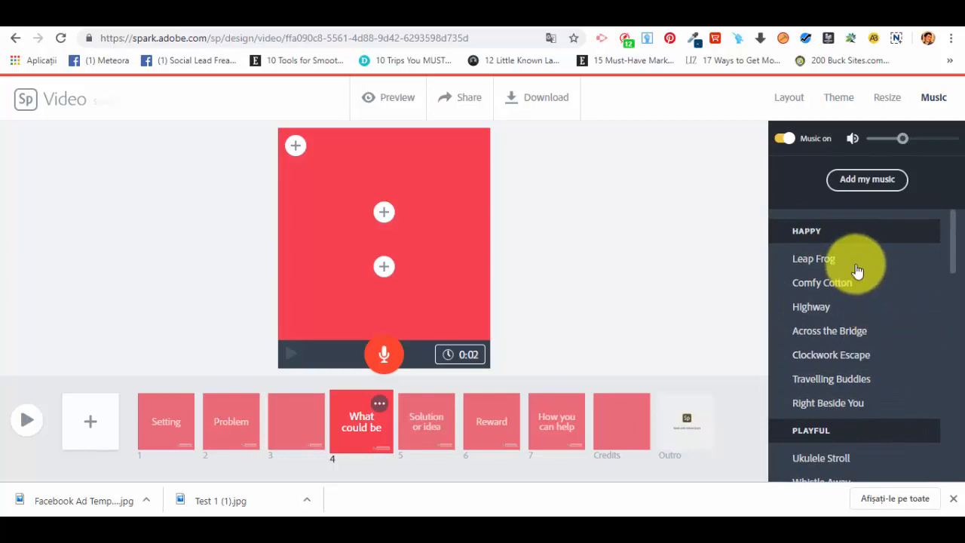
left_click(819, 260)
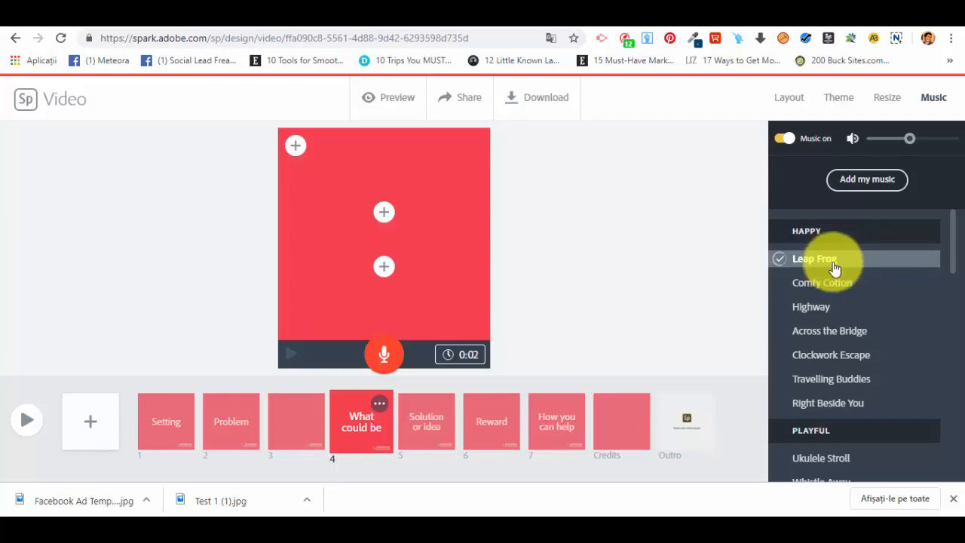
mouse_move(827, 285)
left_click(781, 286)
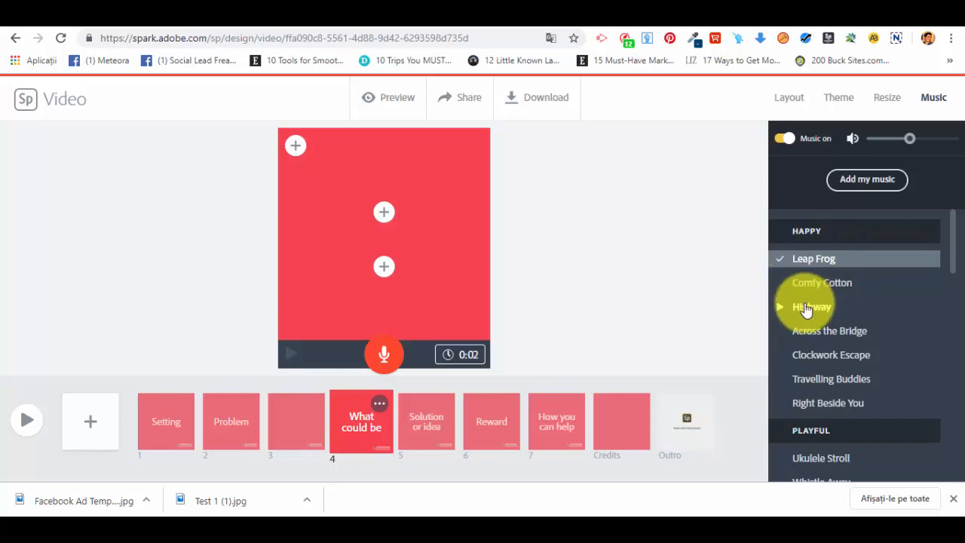
left_click(781, 310)
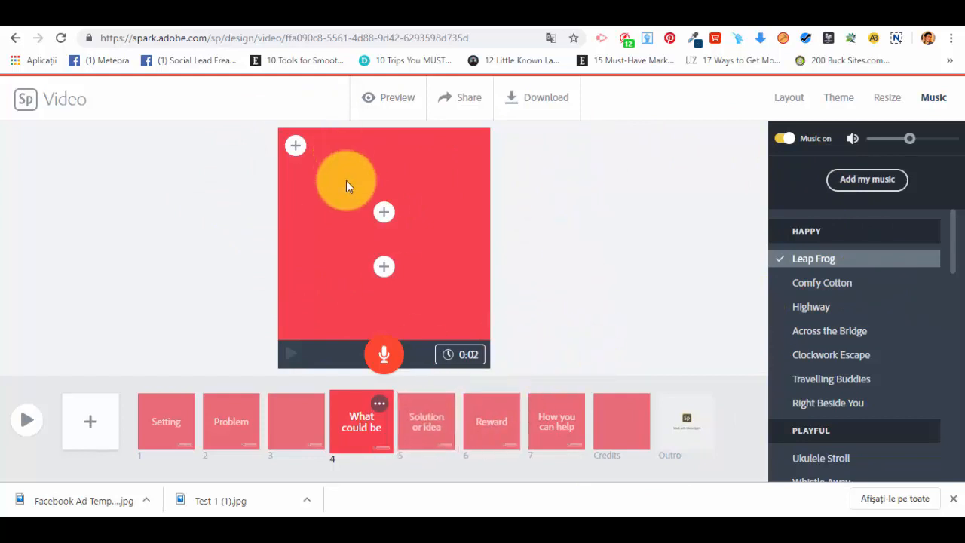
Enter "Text 1" in the upper text placeholder of the third slide
left_click(382, 217)
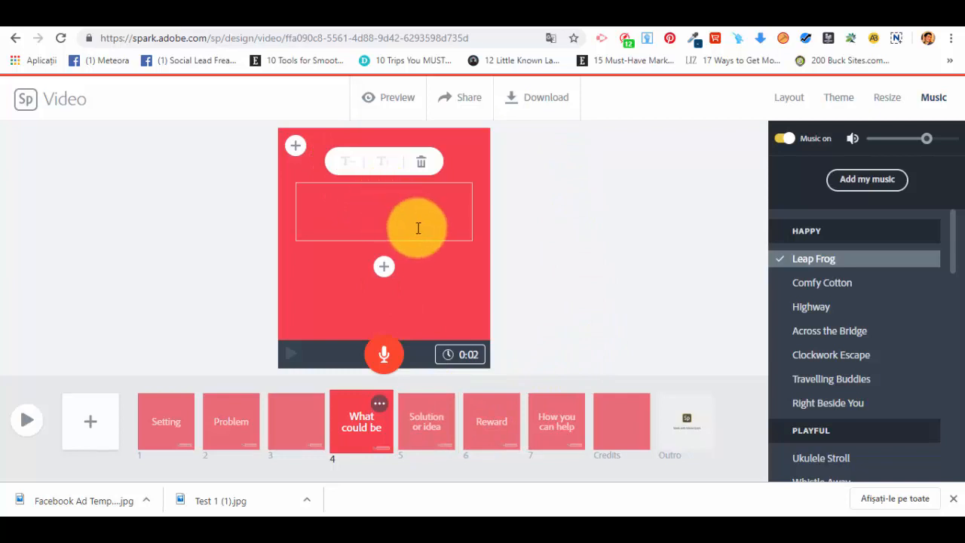
type("ffdgdf")
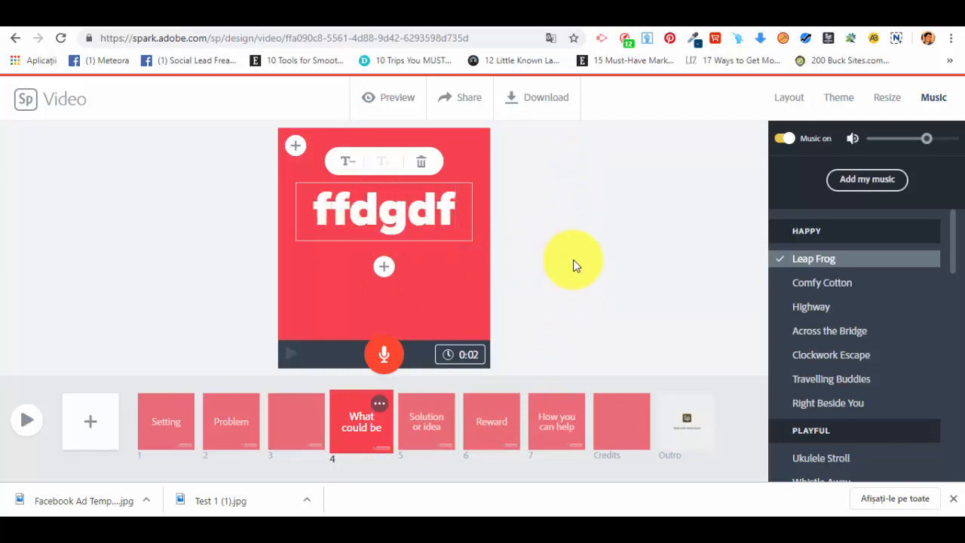
left_click_drag(453, 219, 270, 214)
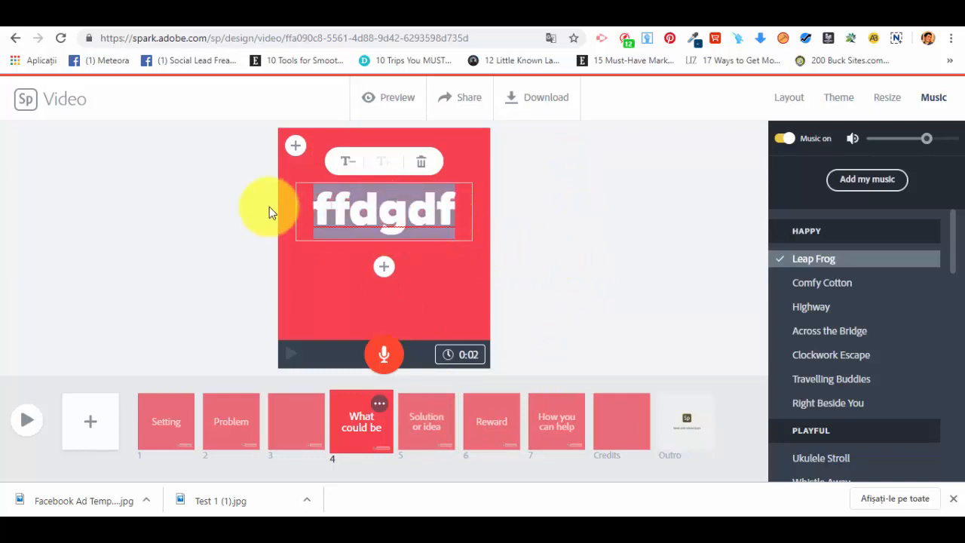
type("Text 1")
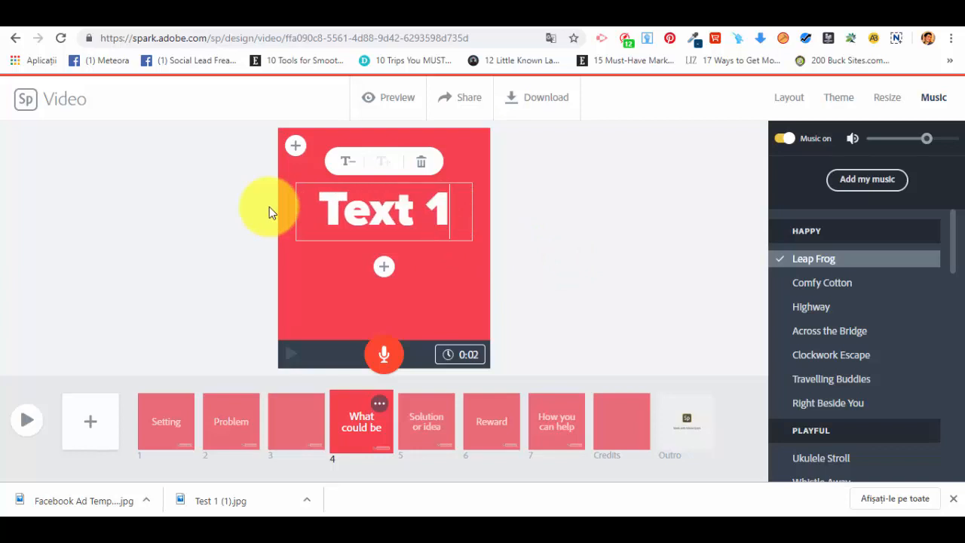
left_click(503, 210)
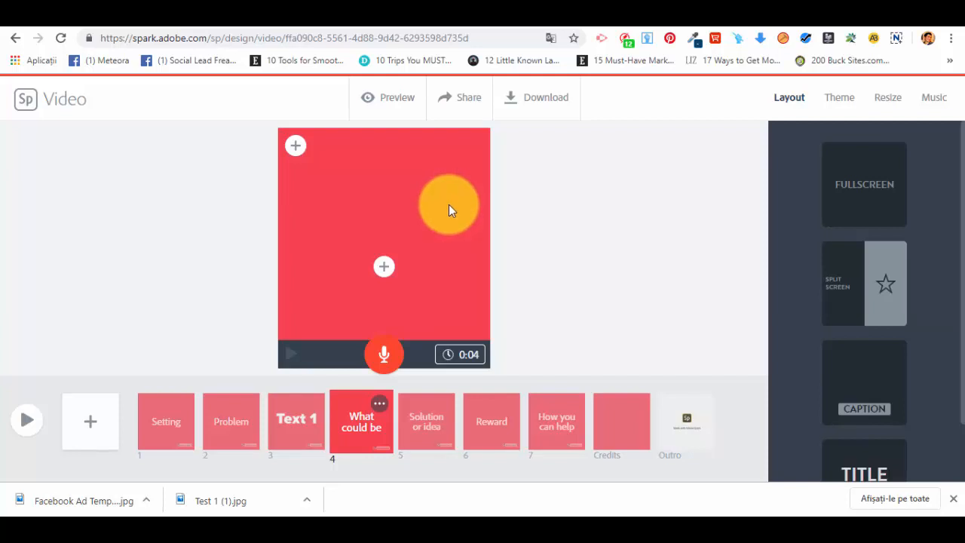
Preview the promo video and download it
left_click(399, 103)
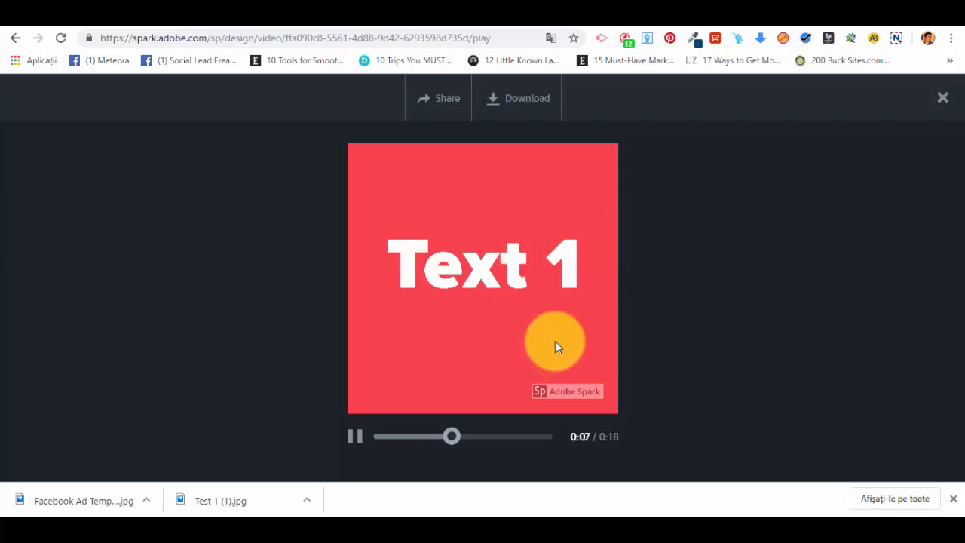
left_click(354, 438)
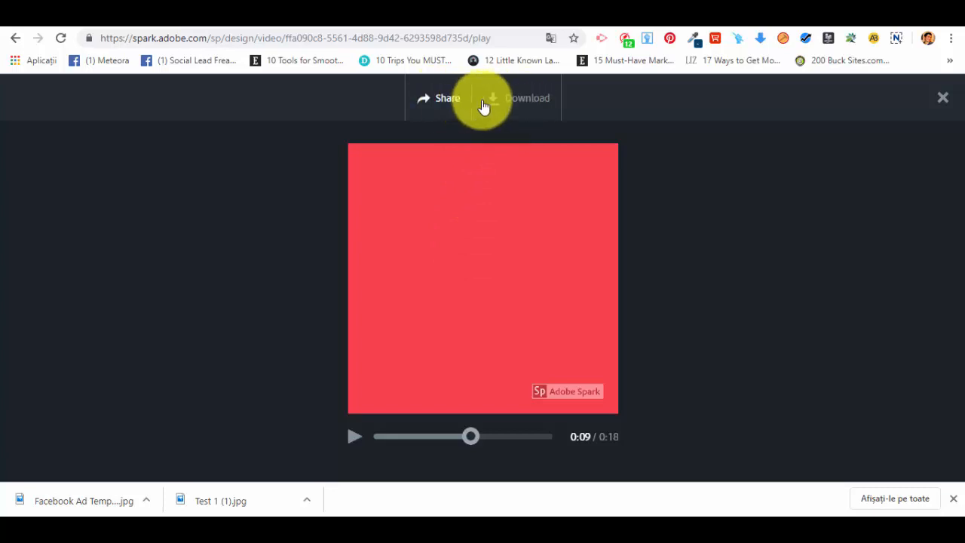
left_click(538, 102)
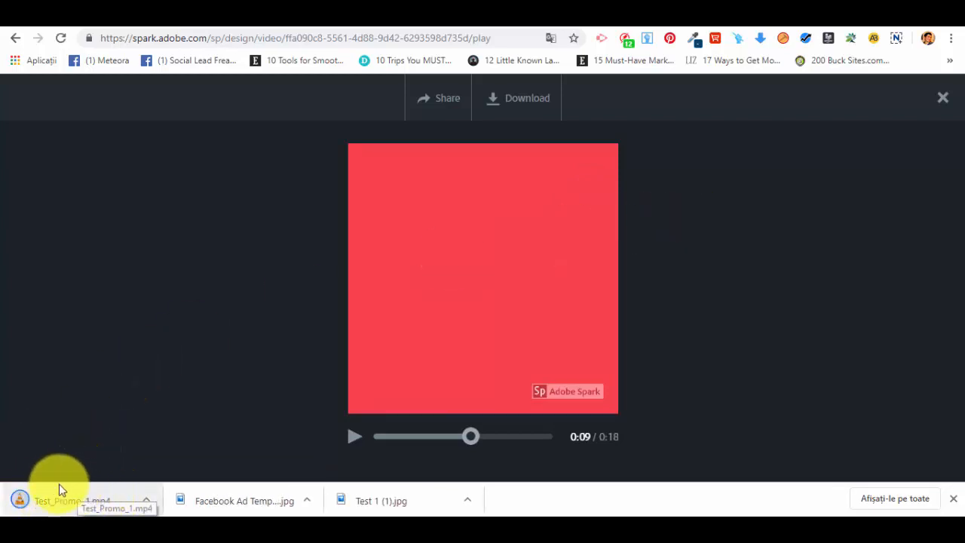
Play the downloaded Test_Promo_1.mp4 from its folder in VLC media player, skip to the "Text 1" slide, and close both windows
left_click(146, 500)
left_click(238, 449)
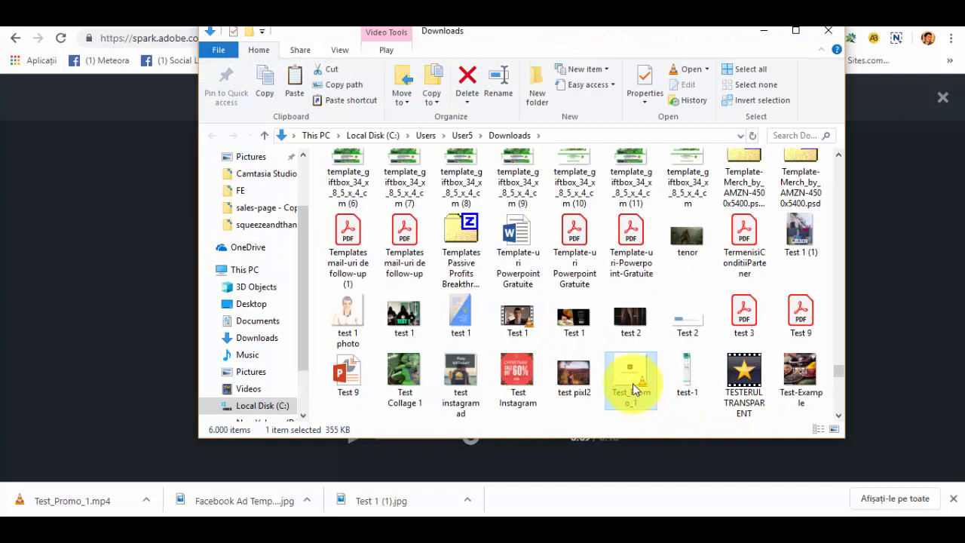
right_click(631, 390)
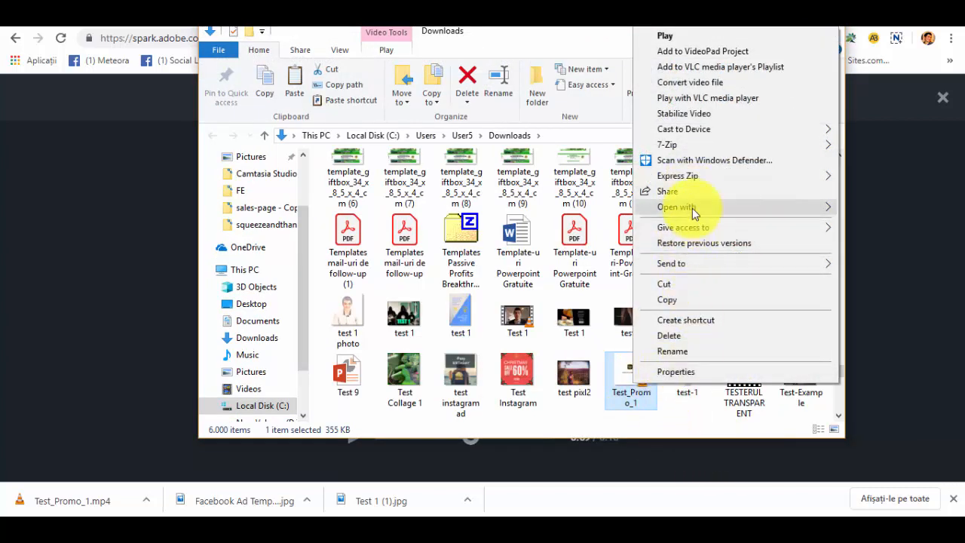
mouse_move(692, 208)
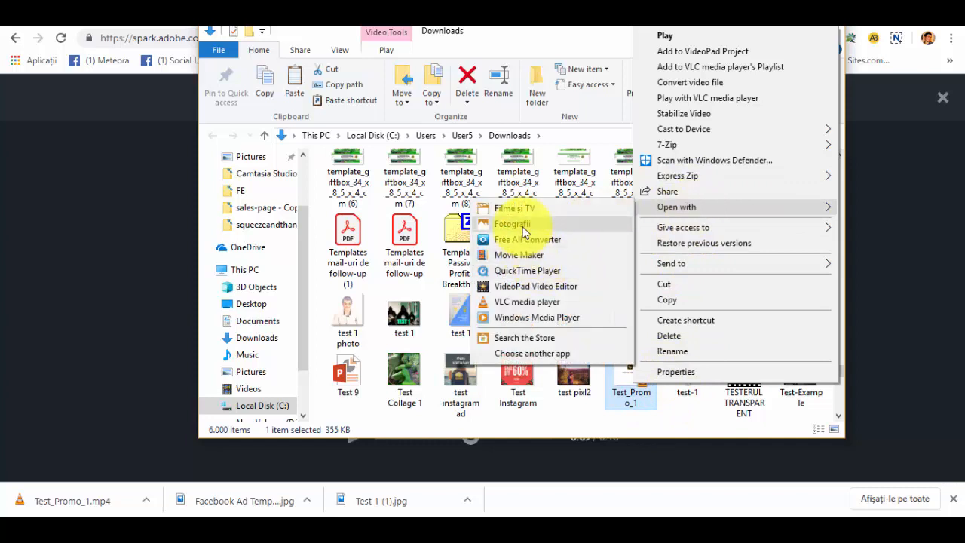
left_click(534, 303)
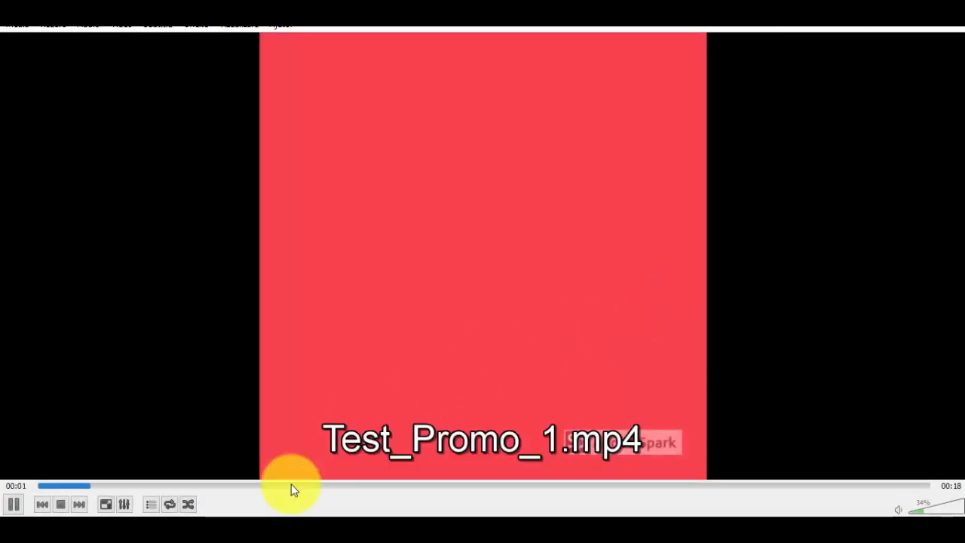
left_click(331, 486)
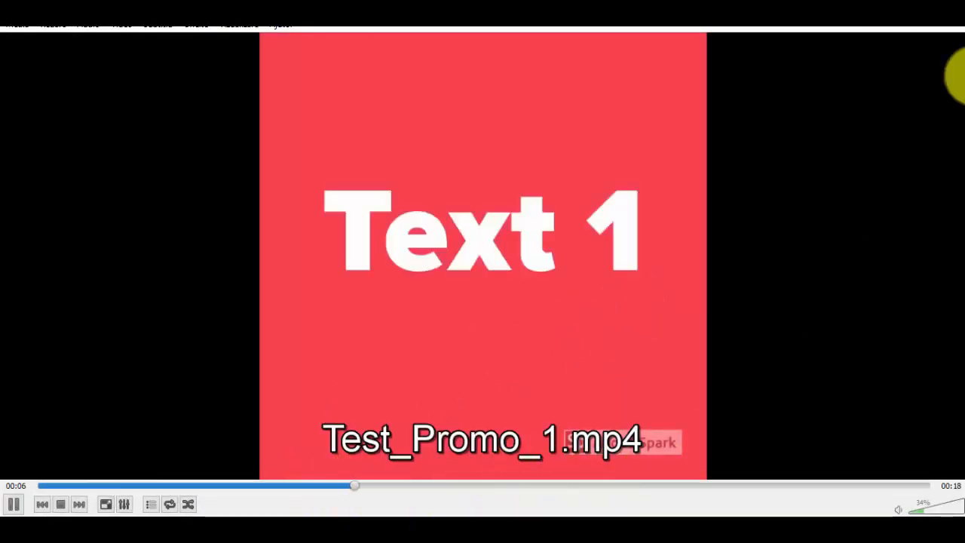
left_click(949, 11)
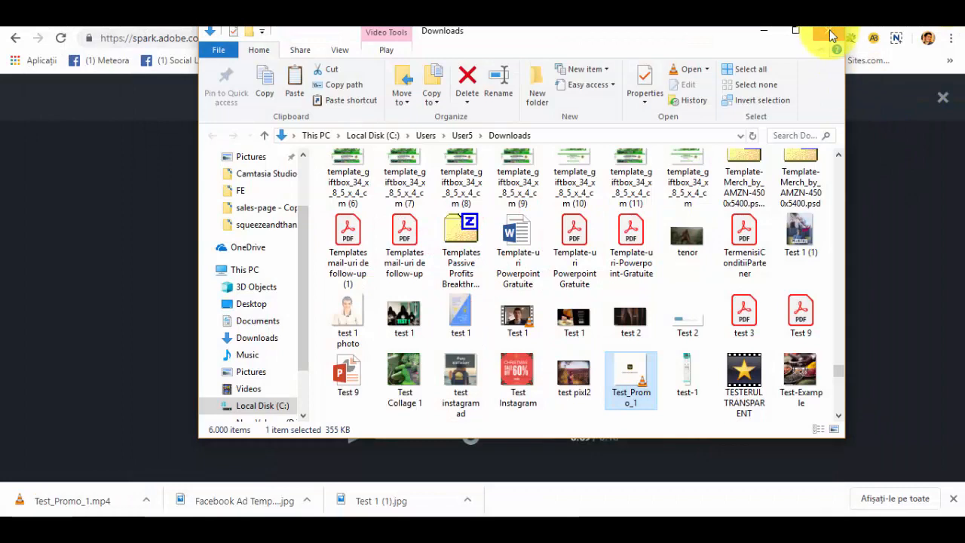
left_click(827, 32)
Review the video's publishing form and its categories, clear the author field, and leave the form without creating a link
left_click(433, 98)
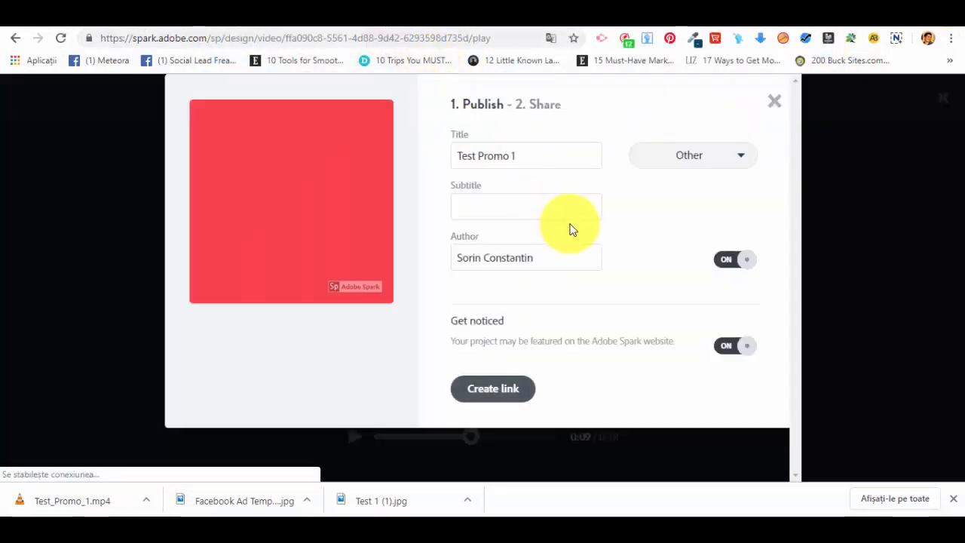
left_click(719, 163)
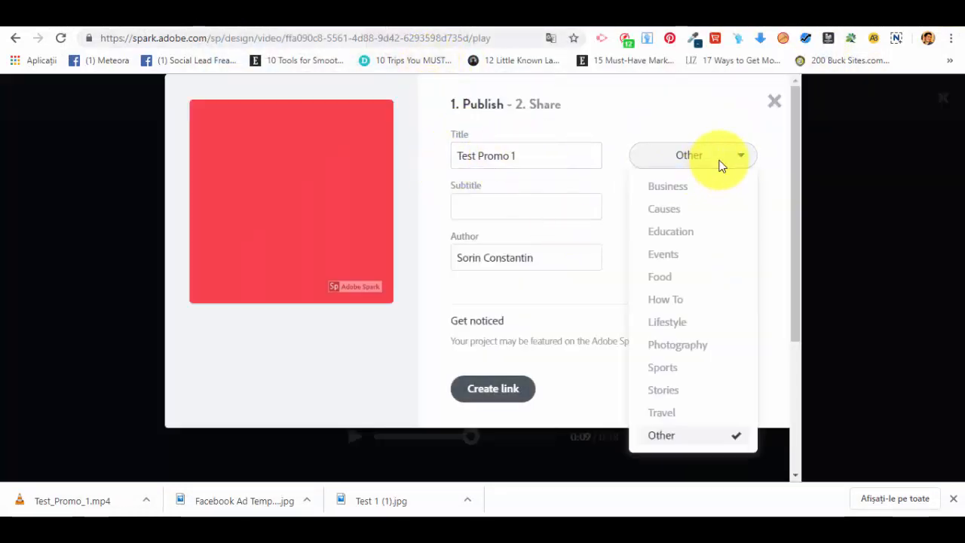
left_click(459, 200)
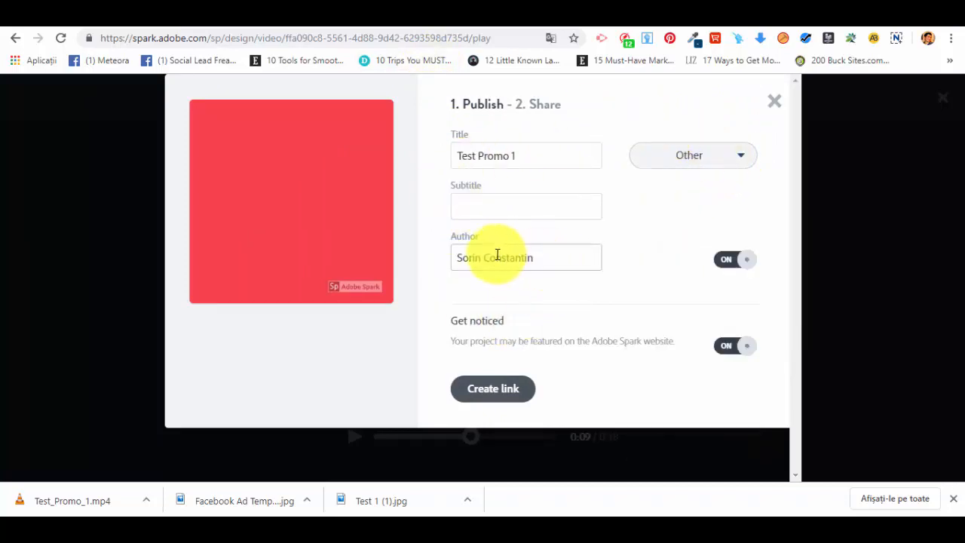
triple_click(452, 255)
key("BackSpace")
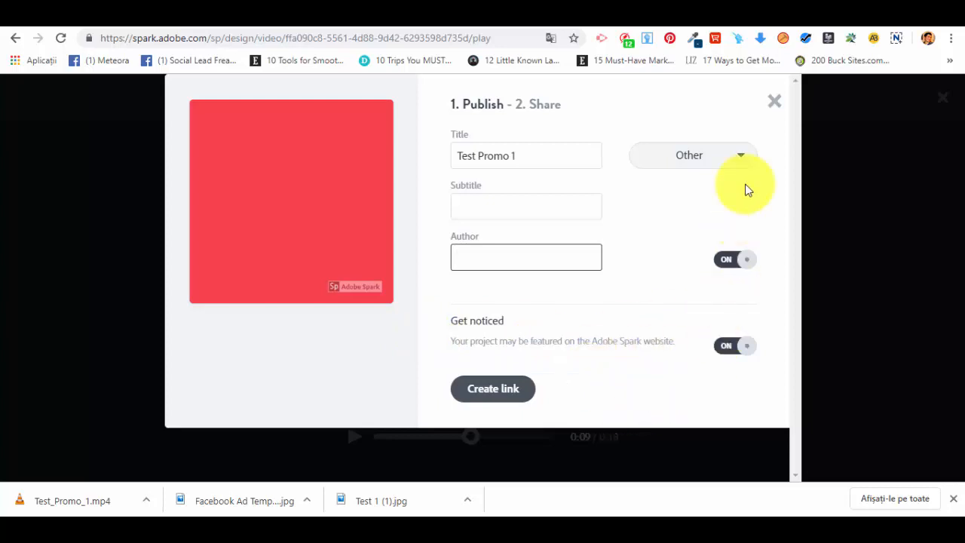
left_click(776, 102)
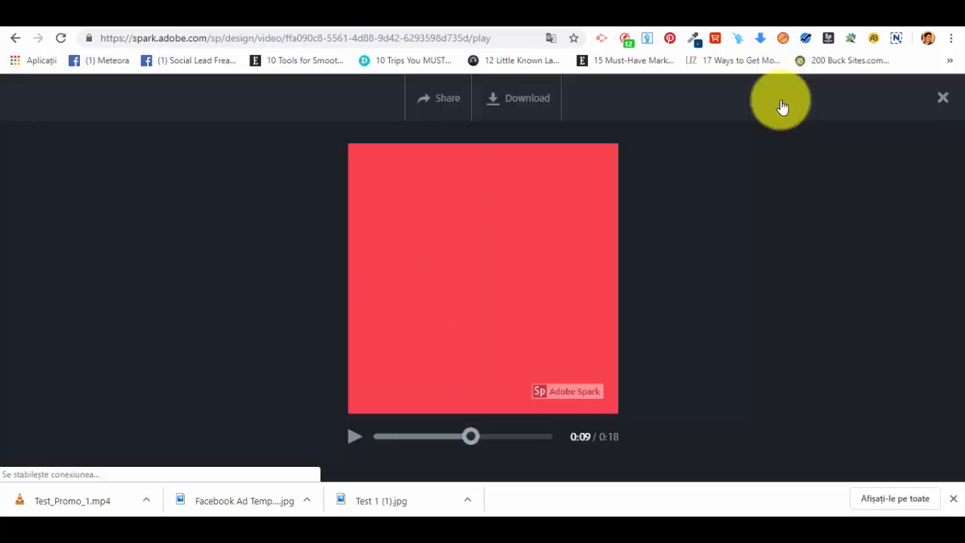
left_click(680, 237)
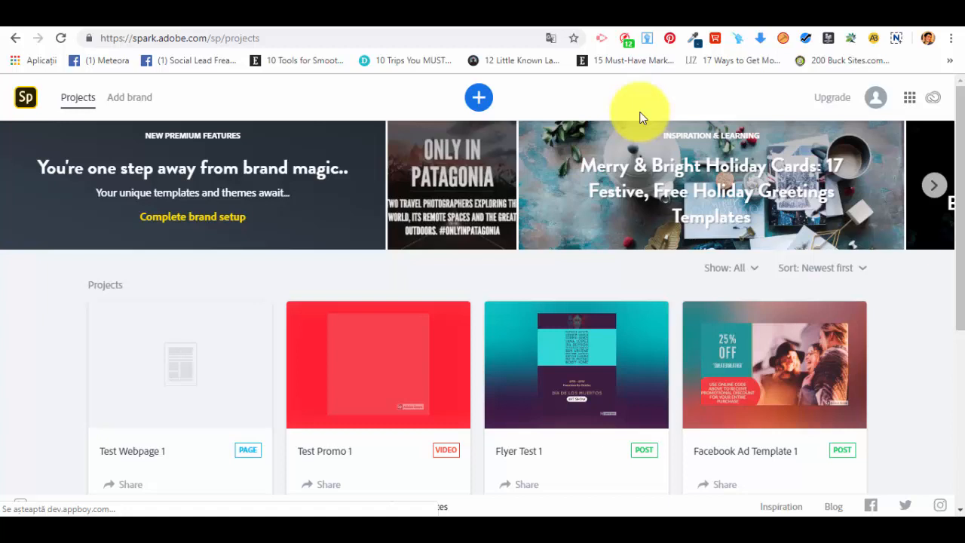
Start a new project and browse the web page templates from Popular through Make it personal, then return to Grow your business
left_click(486, 96)
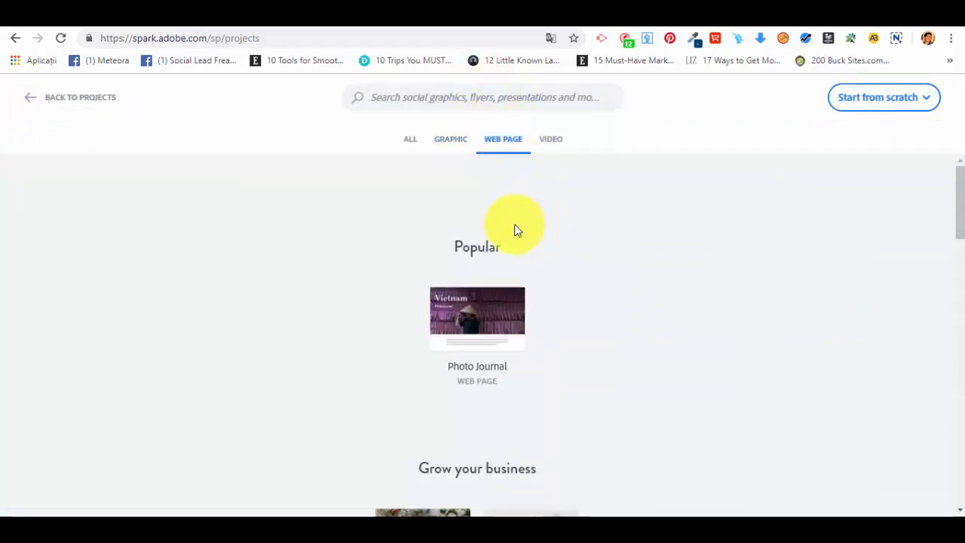
mouse_move(498, 329)
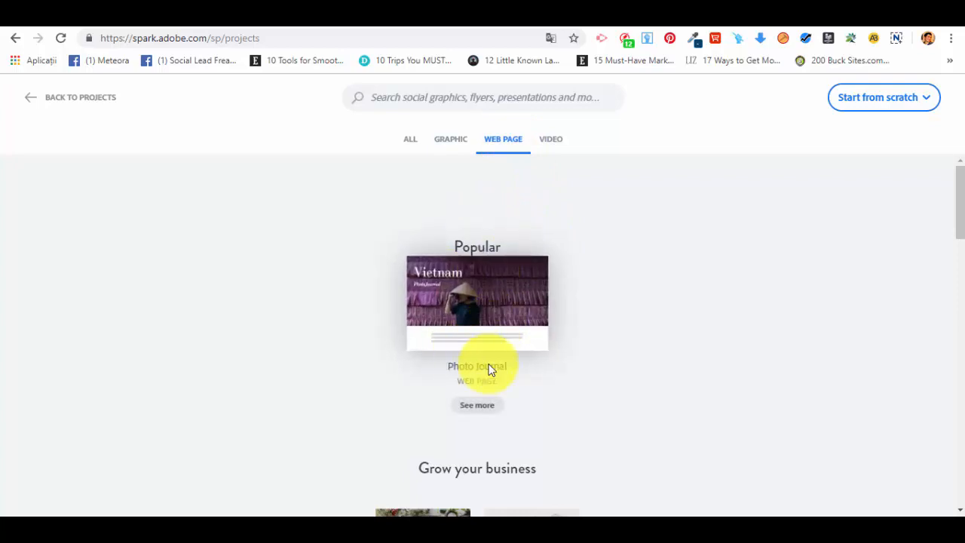
scroll(533, 344, "down", 3)
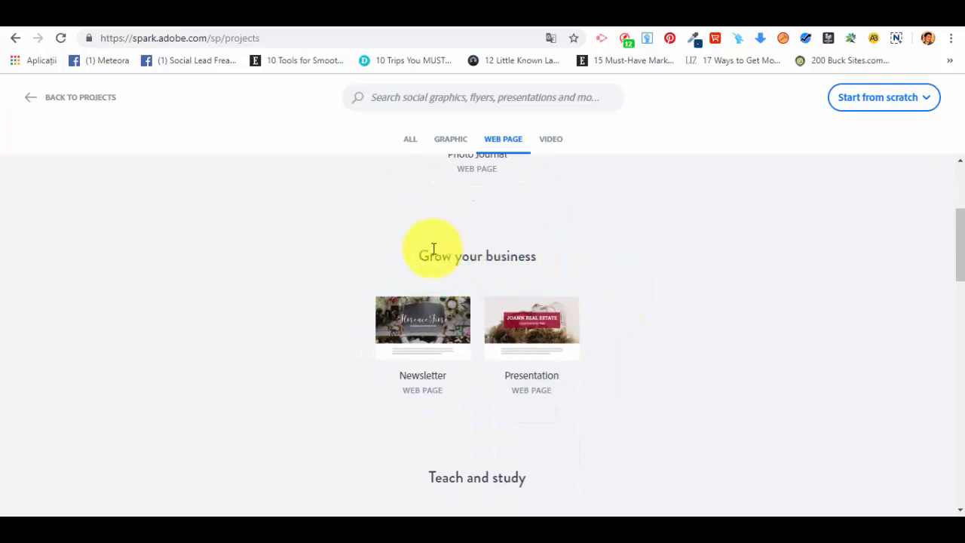
scroll(482, 272, "down", 3)
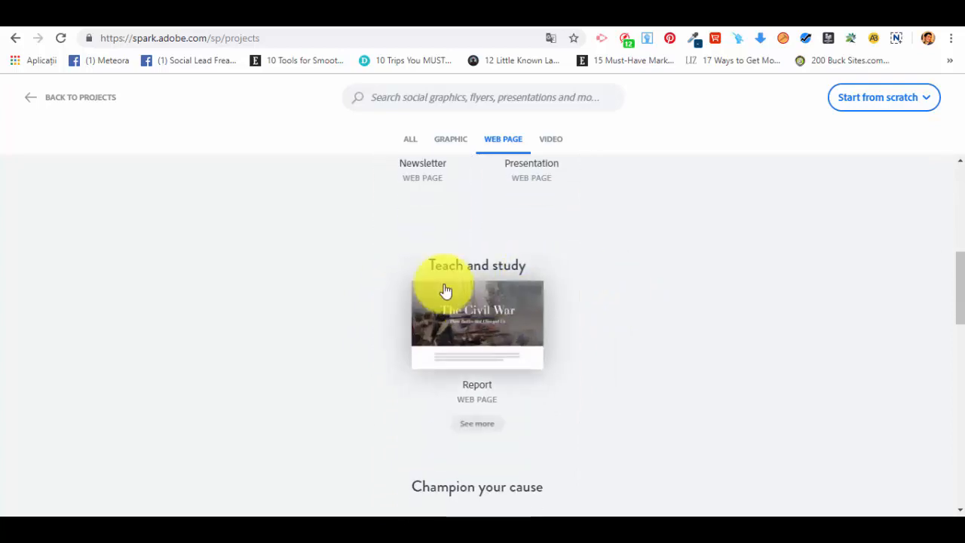
scroll(528, 272, "down", 3)
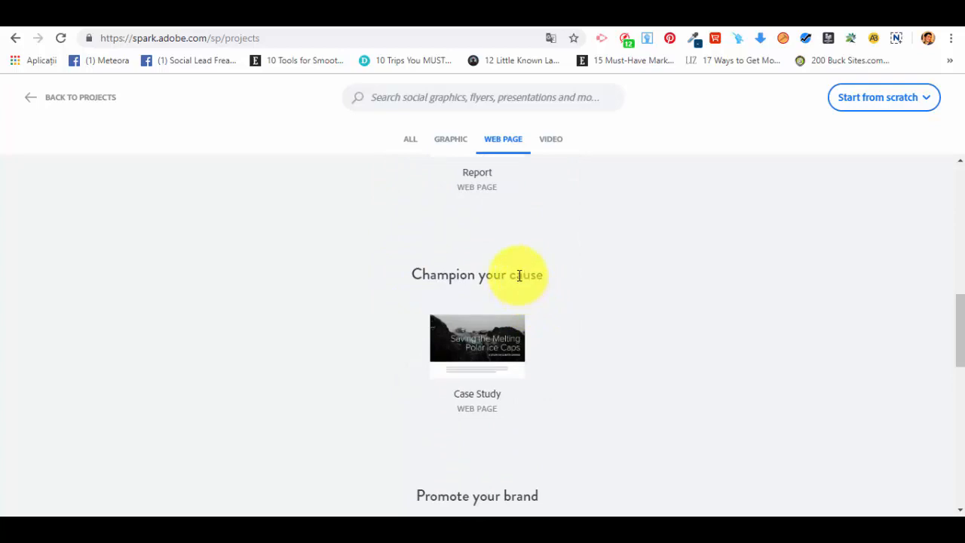
scroll(509, 275, "down", 5)
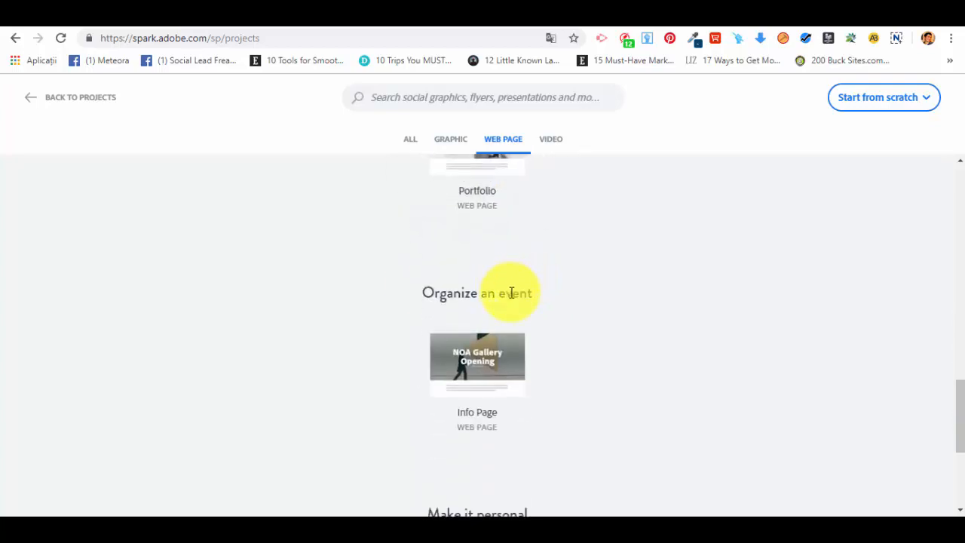
scroll(494, 297, "down", 2)
scroll(475, 272, "down", 2)
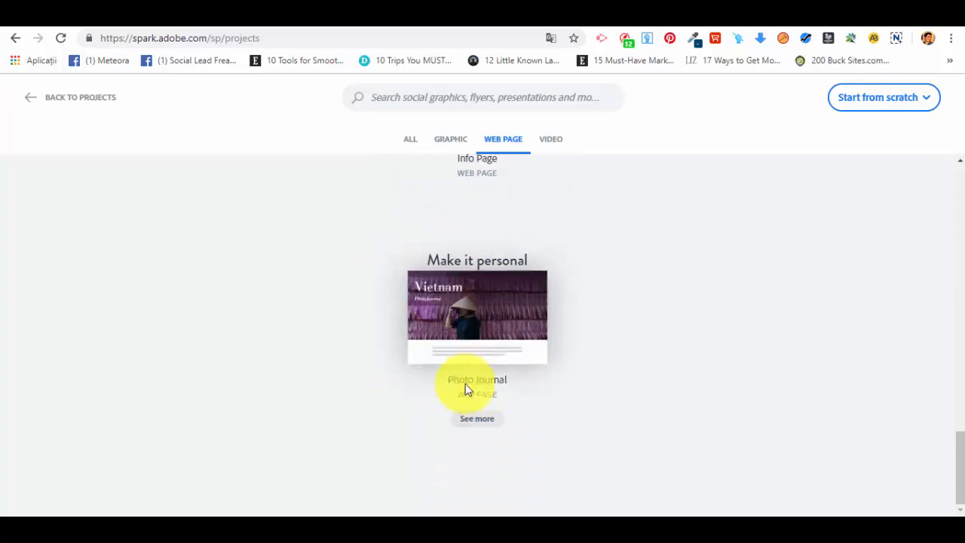
scroll(483, 386, "up", 5)
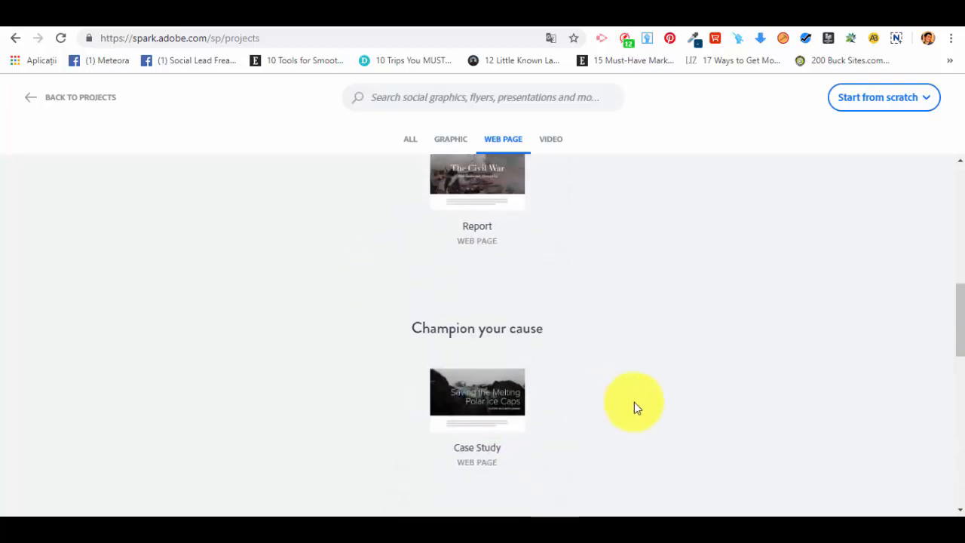
scroll(634, 402, "up", 4)
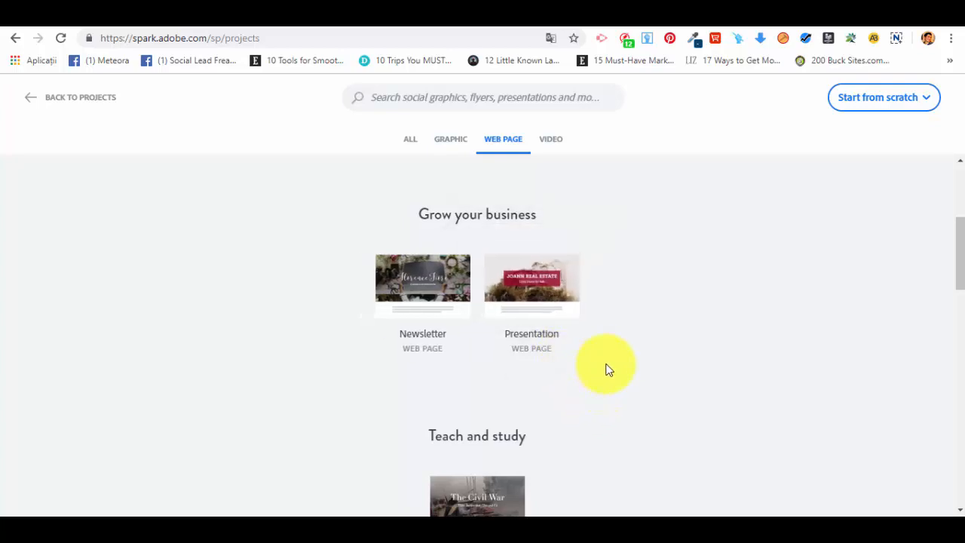
Start a web page from the Presentation template under Grow your business and apply the Vintage theme
mouse_move(547, 307)
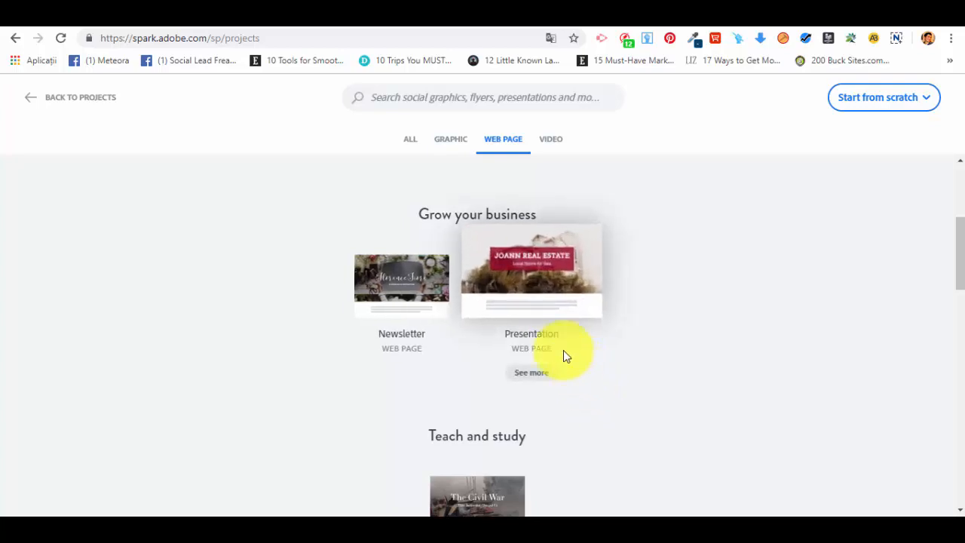
left_click(528, 290)
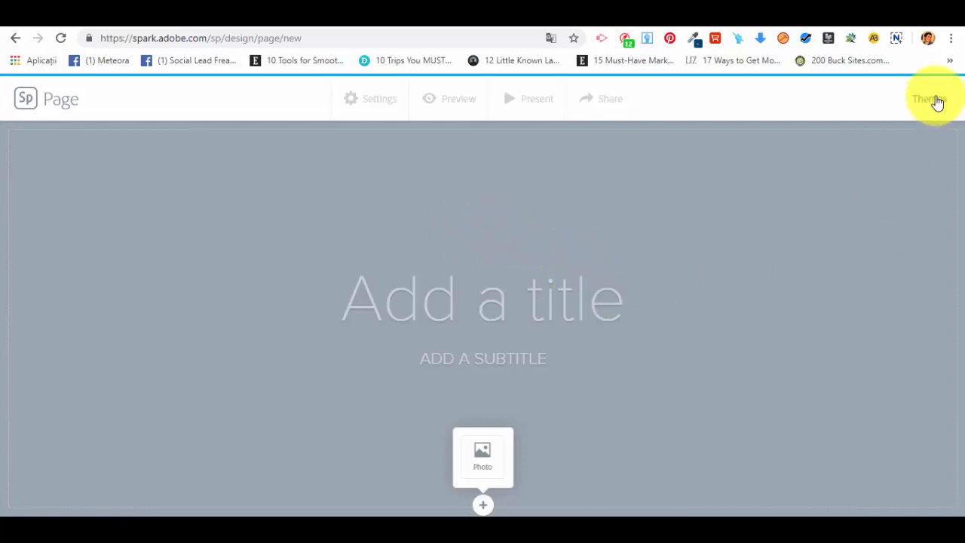
left_click(934, 100)
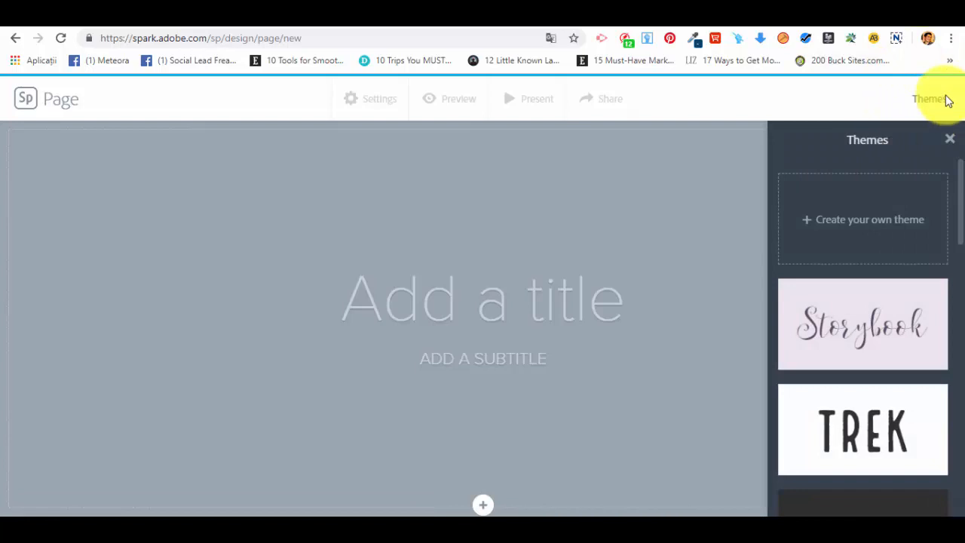
scroll(887, 198, "down", 2)
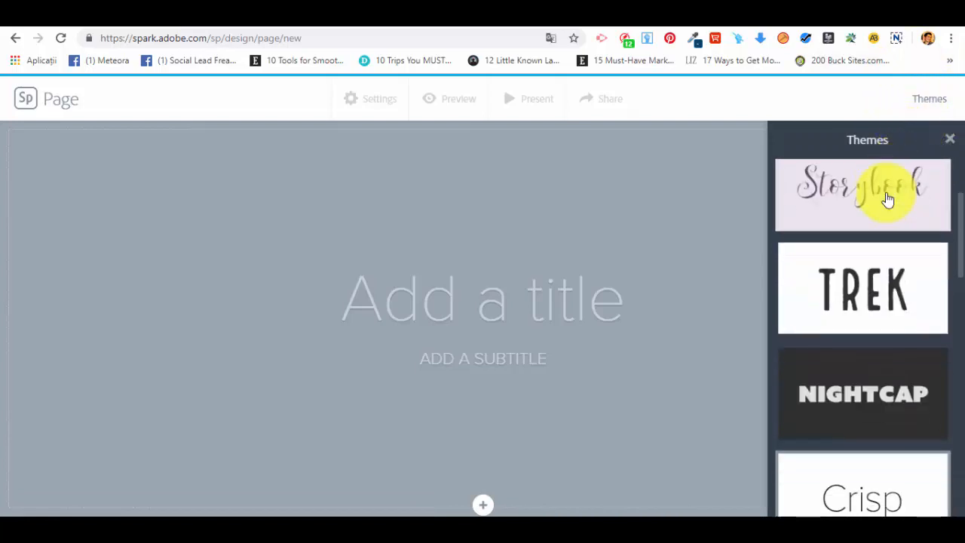
scroll(887, 206, "up", 2)
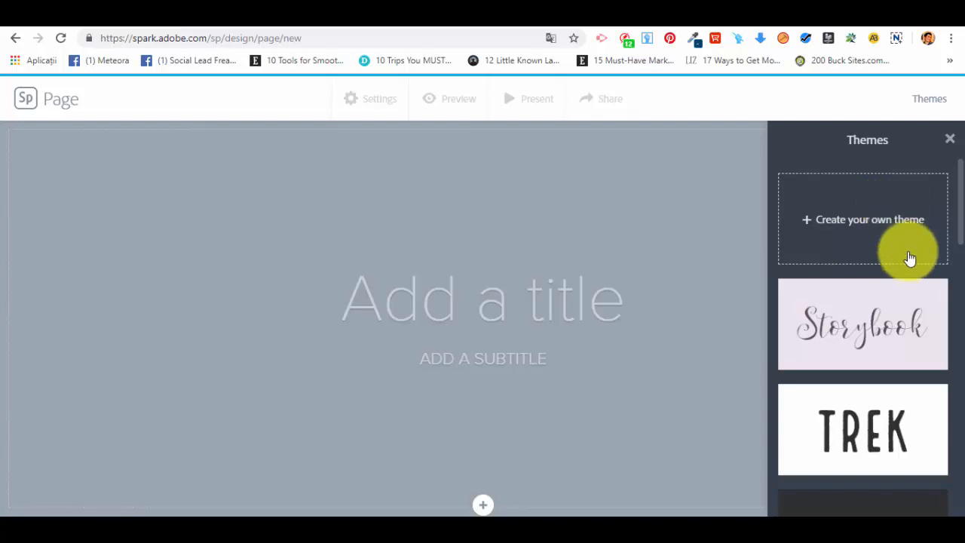
scroll(909, 279, "down", 7)
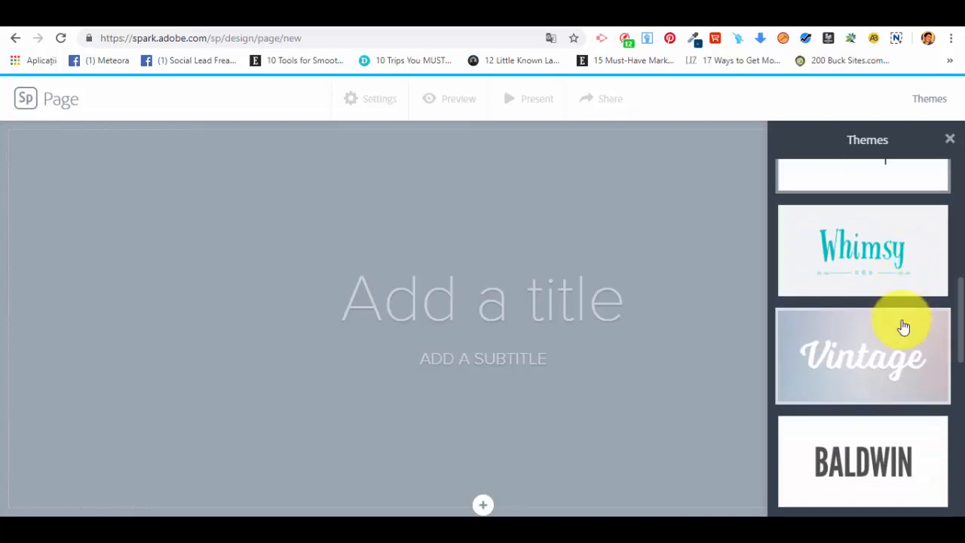
left_click(902, 326)
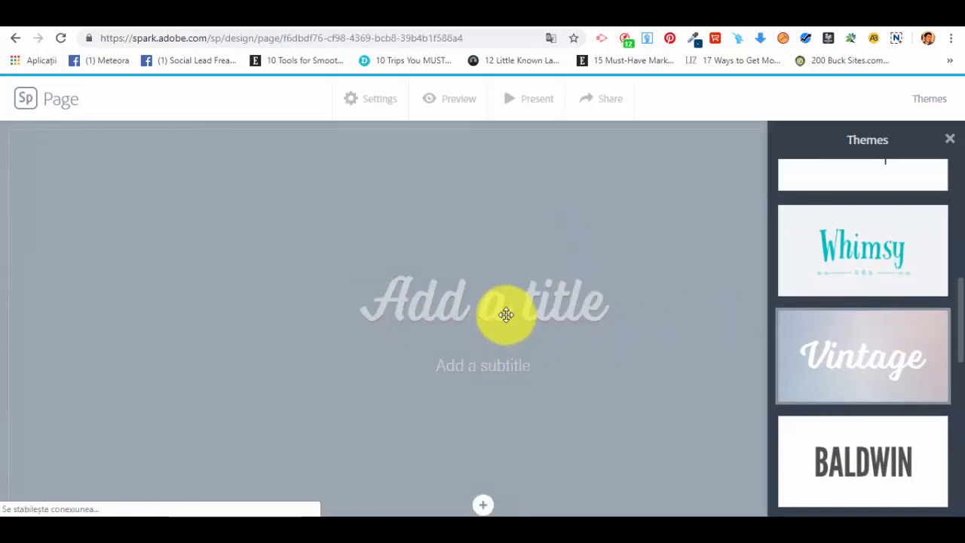
Enter "Example" as the page title and "Subexample" as its subtitle
left_click(489, 305)
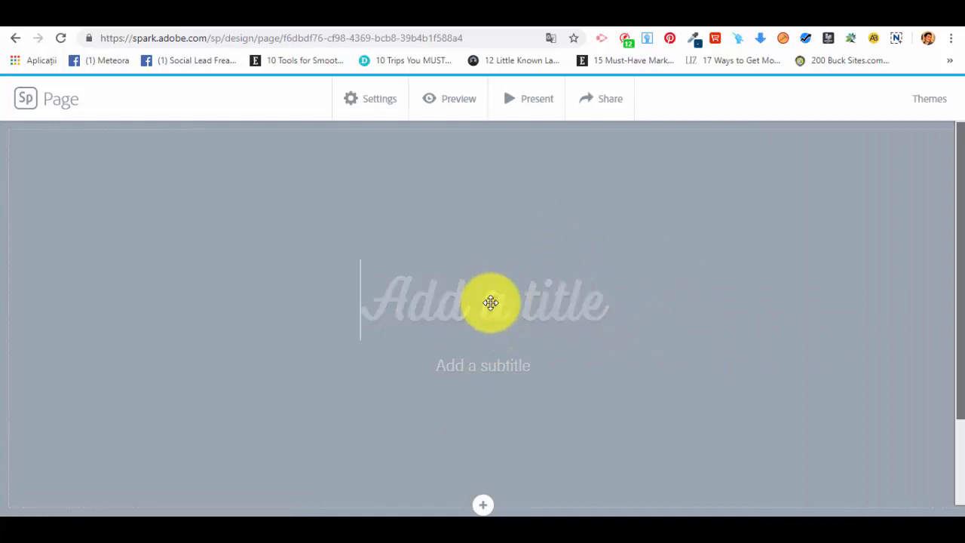
type("E")
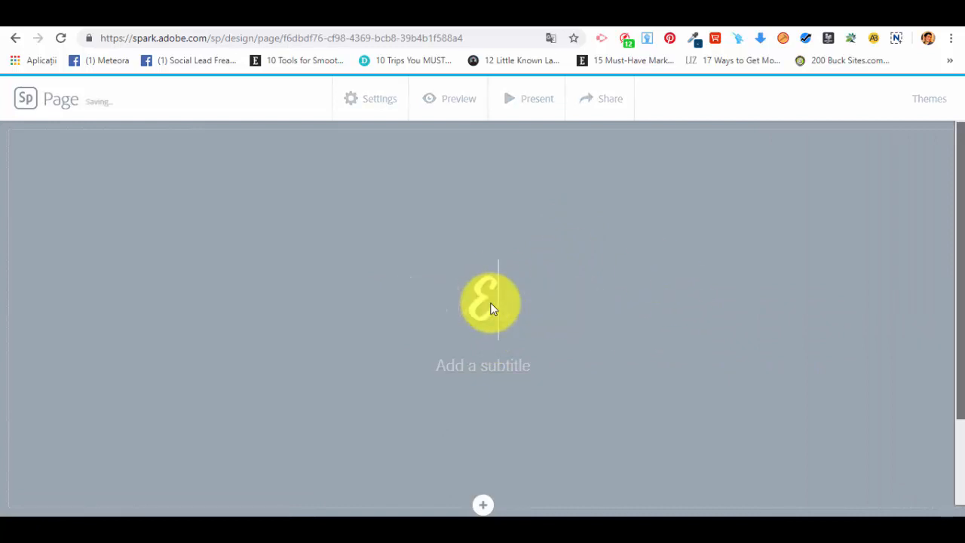
type("xampl")
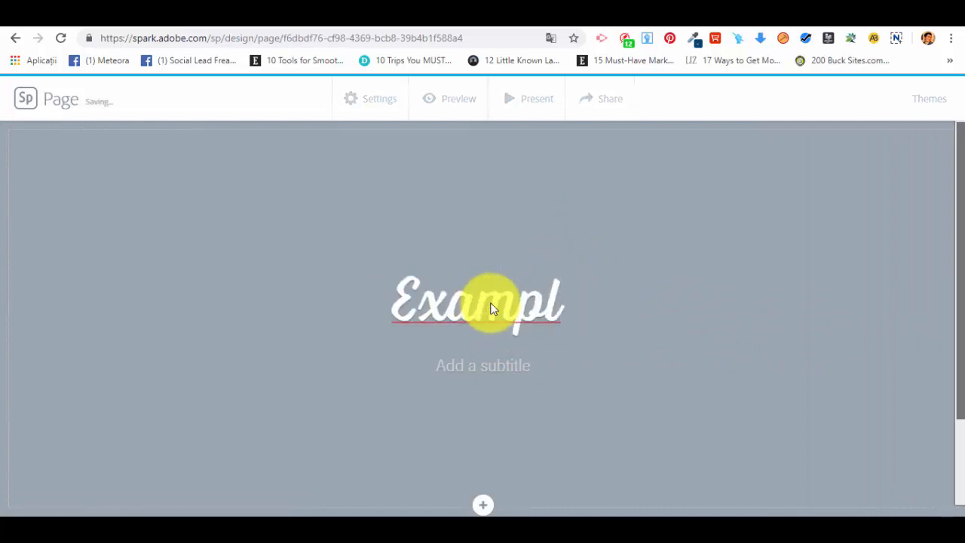
type("e")
key("alt+f")
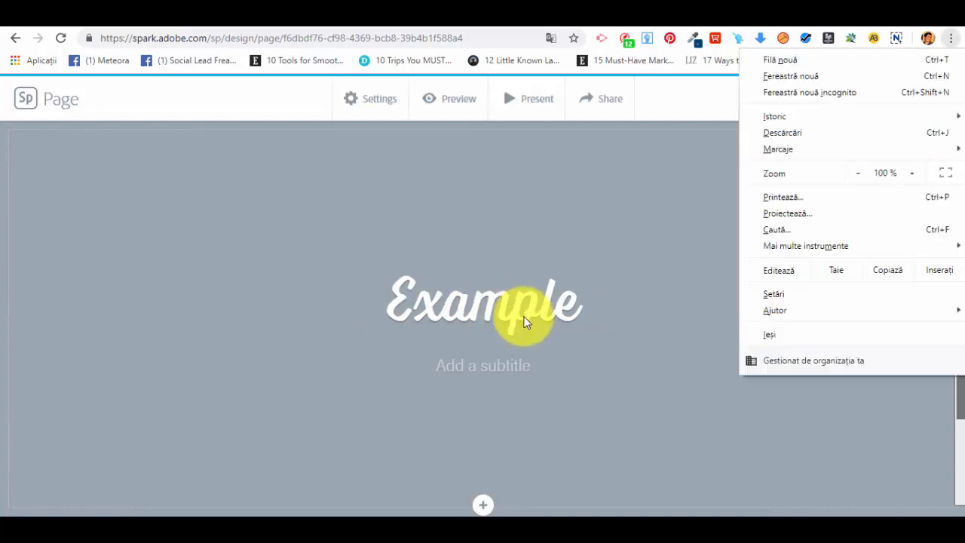
left_click(581, 307)
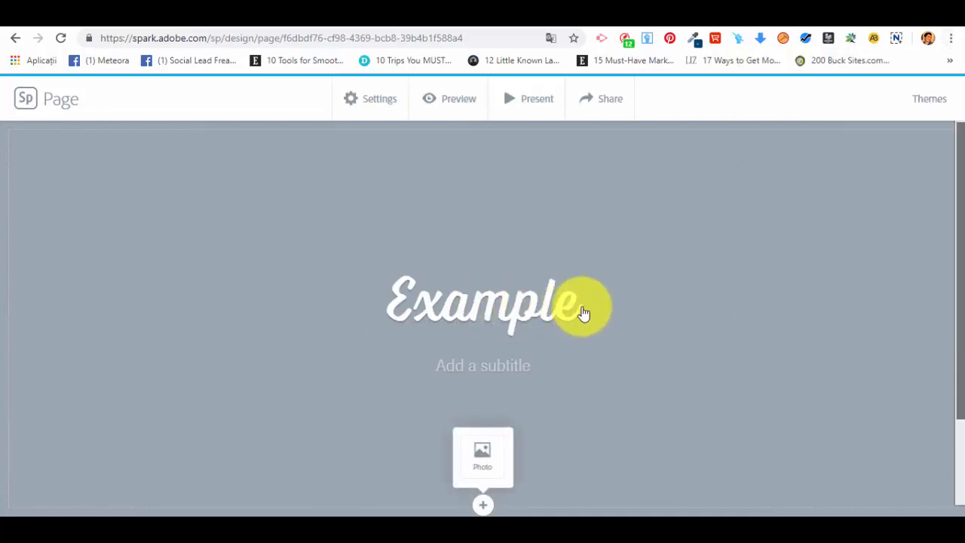
left_click(509, 365)
type("Subexample")
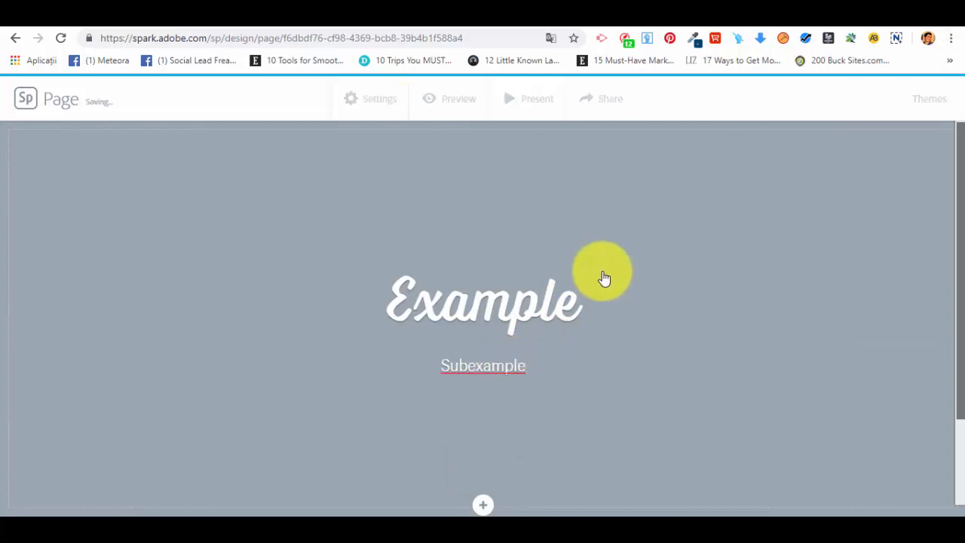
Add a photo grid below the title section and search the free photos for "office"
scroll(603, 273, "down", 3)
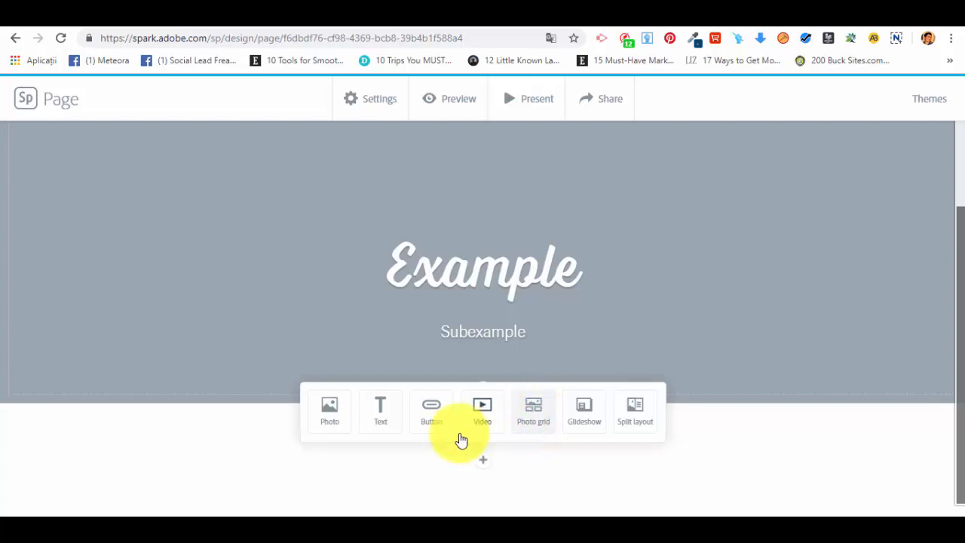
left_click(535, 408)
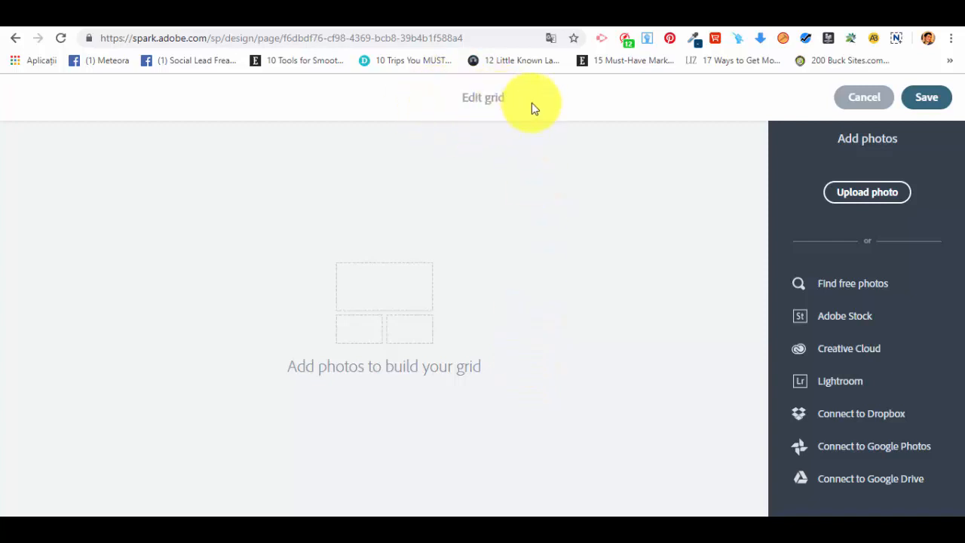
left_click(870, 285)
type("o")
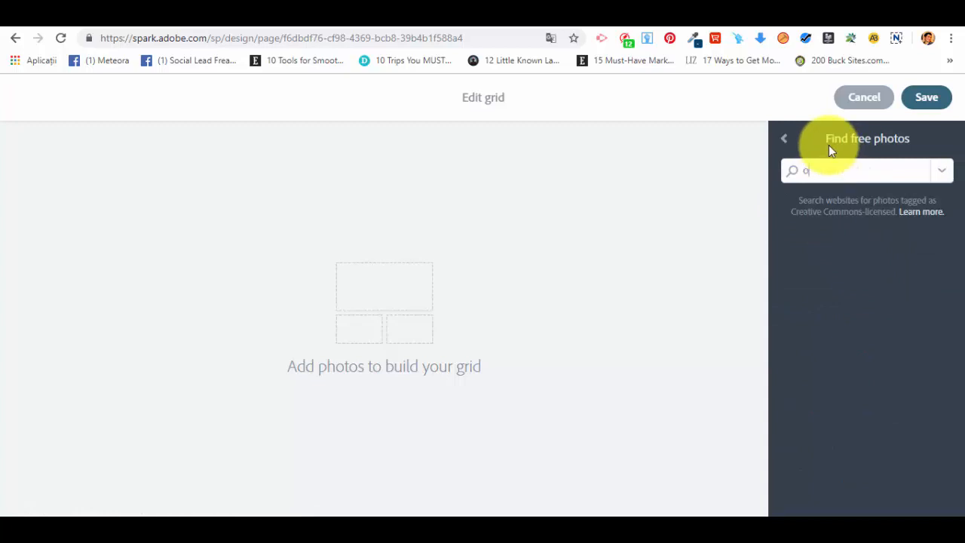
type("ffice")
key("Return")
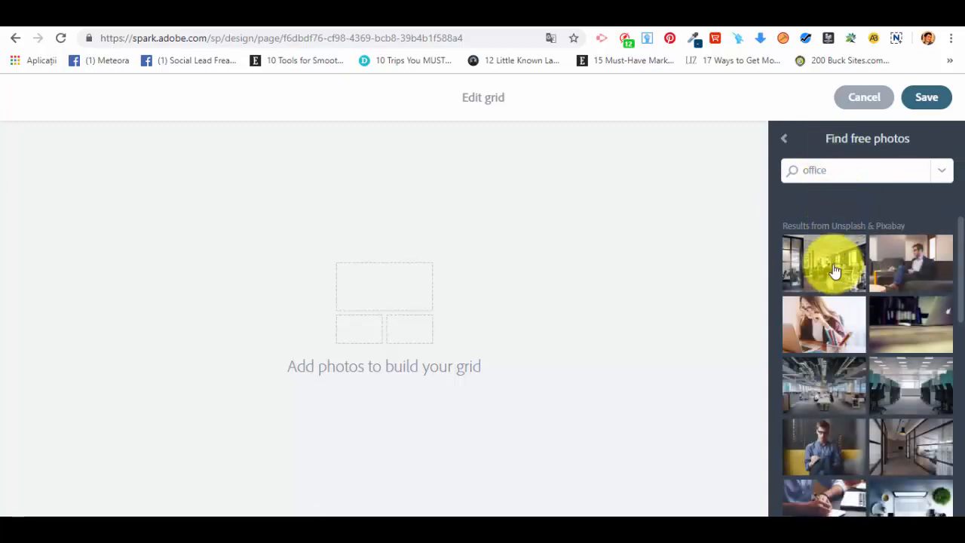
Add the first four office results to the grid: open-plan office, man on sofa, woman biting a pencil, and laptop on desk
left_click(834, 269)
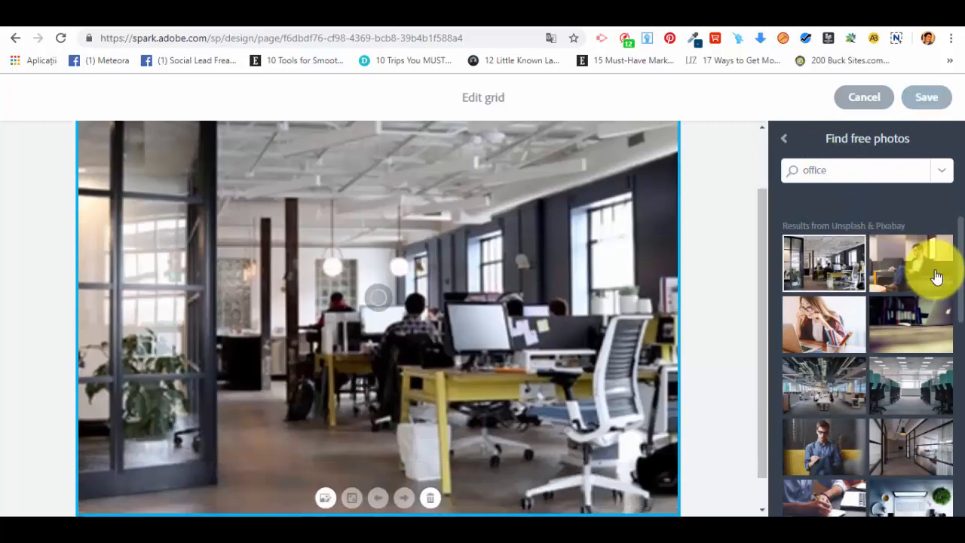
left_click(934, 276)
left_click(817, 330)
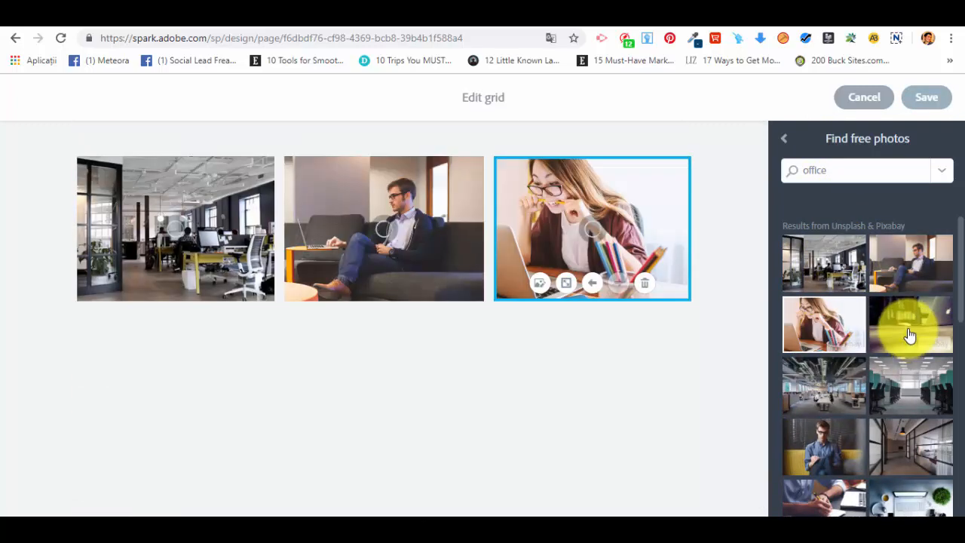
left_click(910, 334)
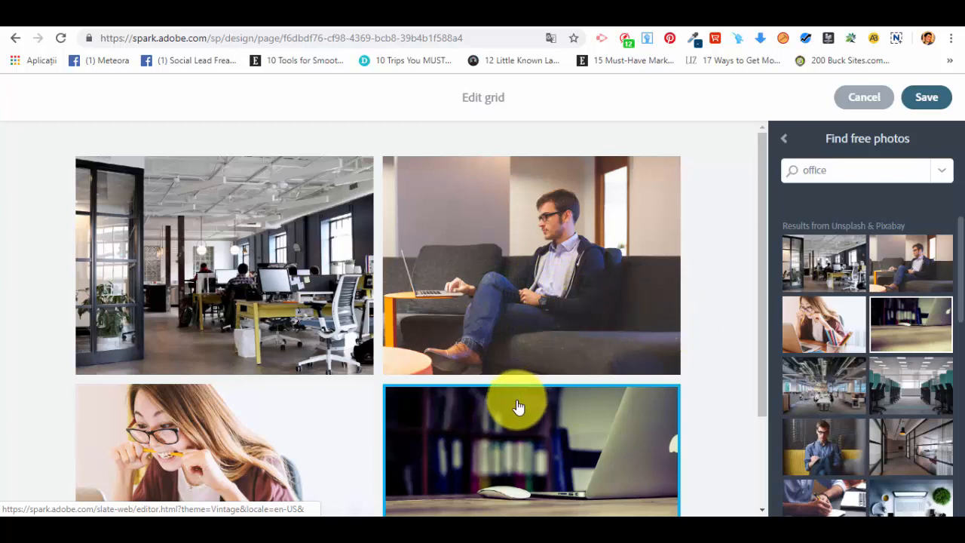
Enlarge the photo of the man on the sofa to the full width of the grid
left_click(447, 278)
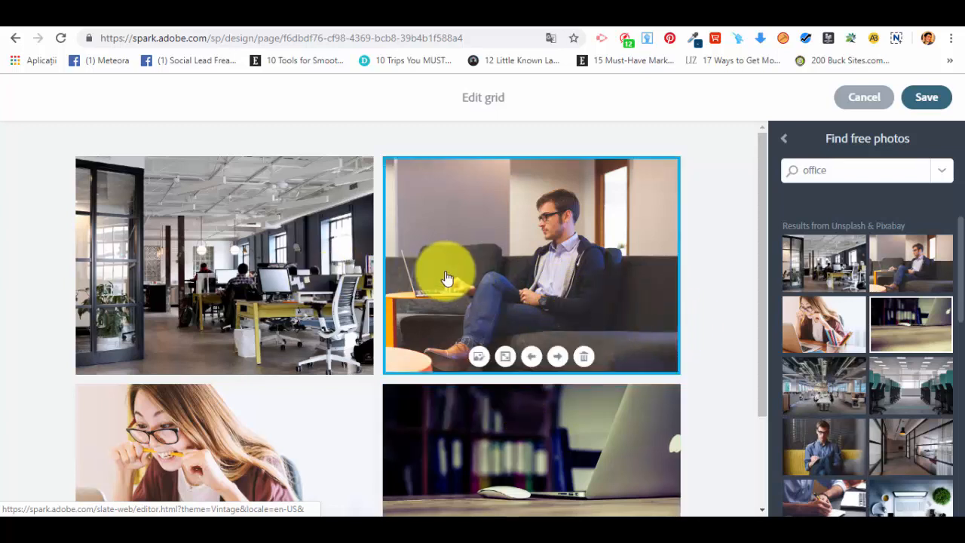
left_click(505, 356)
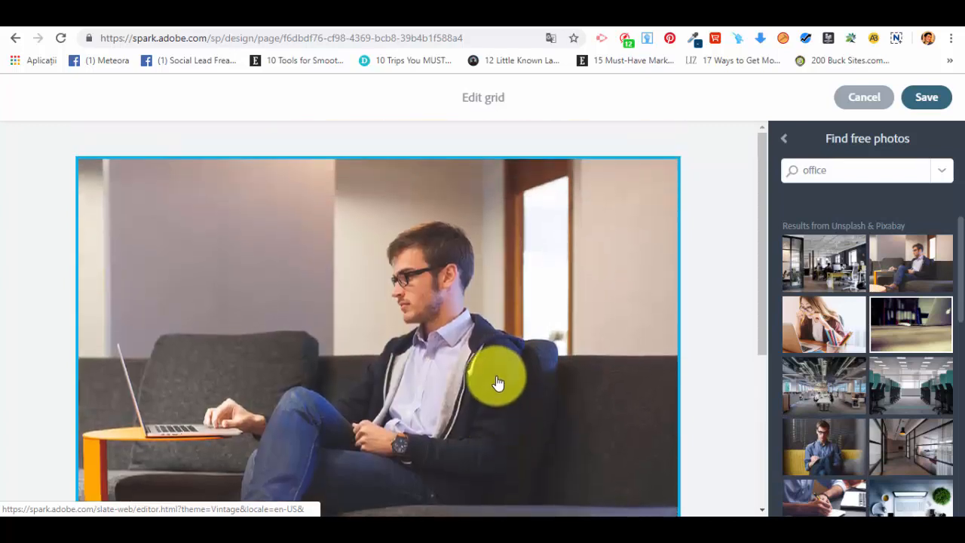
scroll(496, 383, "down", 4)
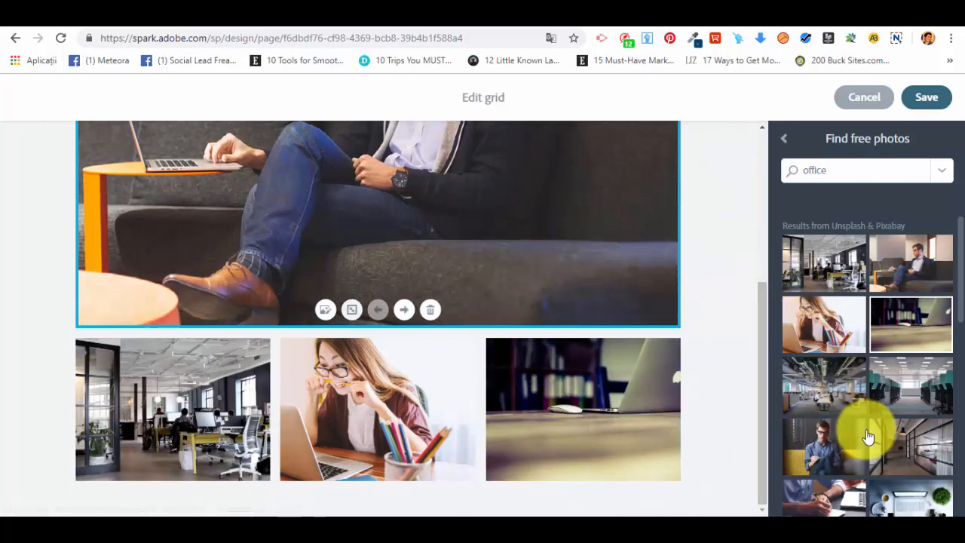
Add the photo of the man in a denim shirt writing on a yellow seat and review the grid layout
left_click(848, 444)
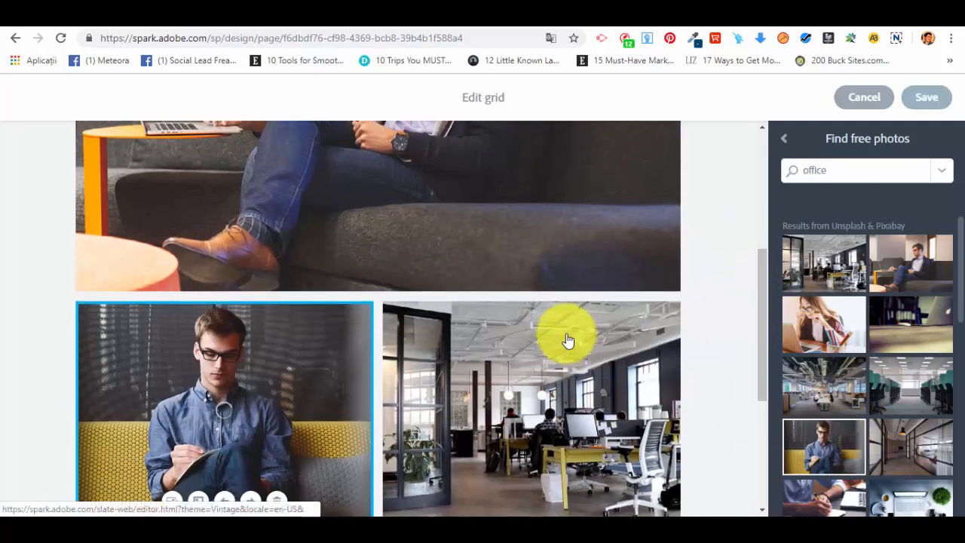
scroll(566, 338, "up", 5)
scroll(566, 338, "down", 8)
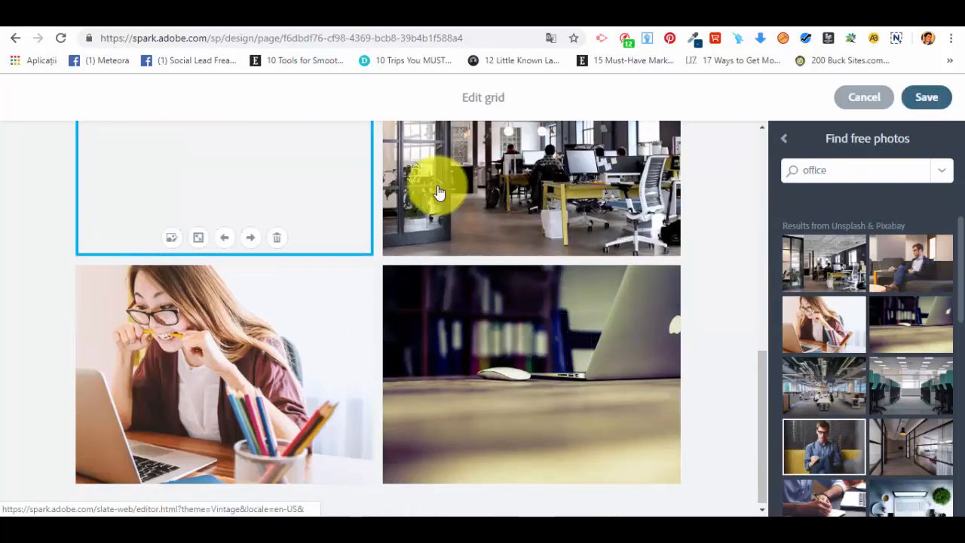
scroll(422, 383, "up", 4)
scroll(422, 384, "up", 1)
scroll(441, 314, "down", 4)
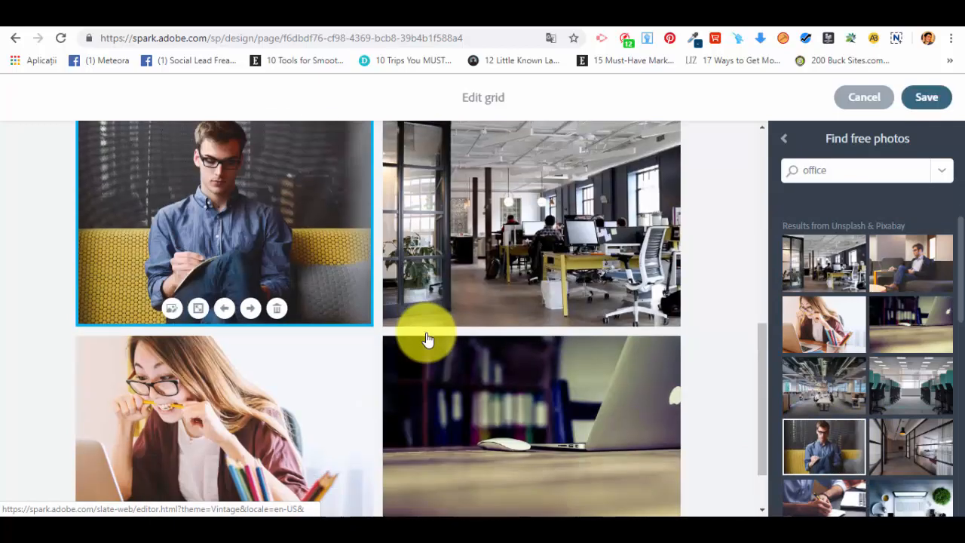
Enlarge the open-plan office photo to the full width of the grid and save the grid to the page
left_click(505, 261)
scroll(504, 261, "up", 2)
scroll(512, 362, "down", 2)
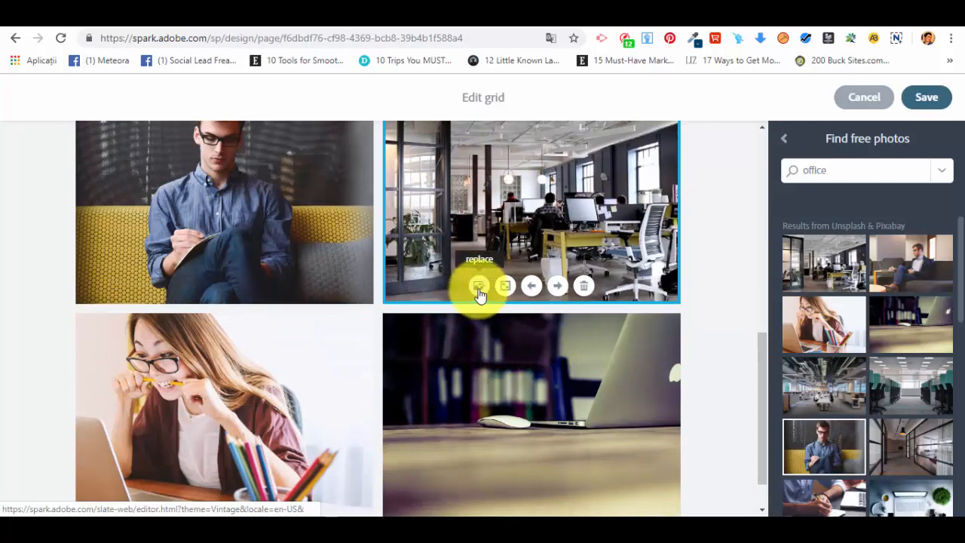
left_click(505, 285)
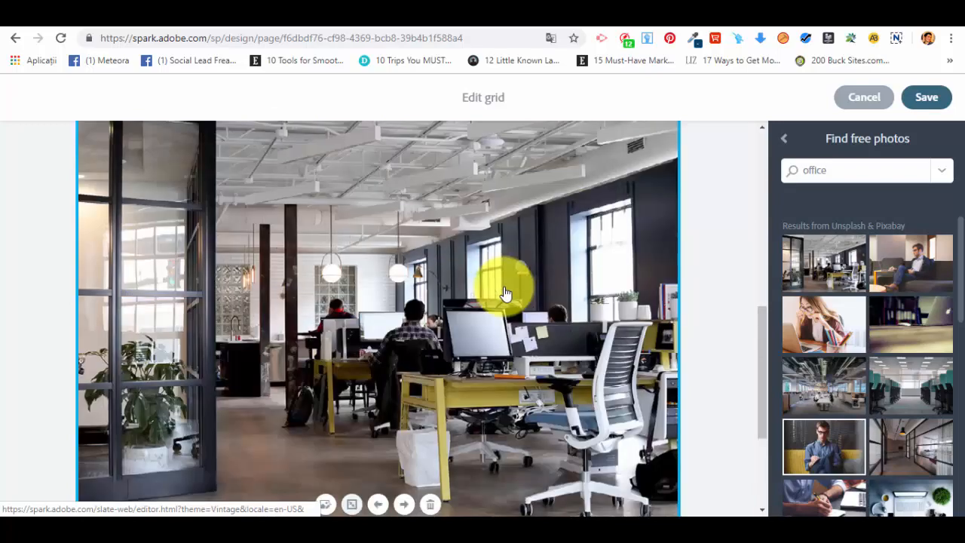
scroll(589, 385, "up", 5)
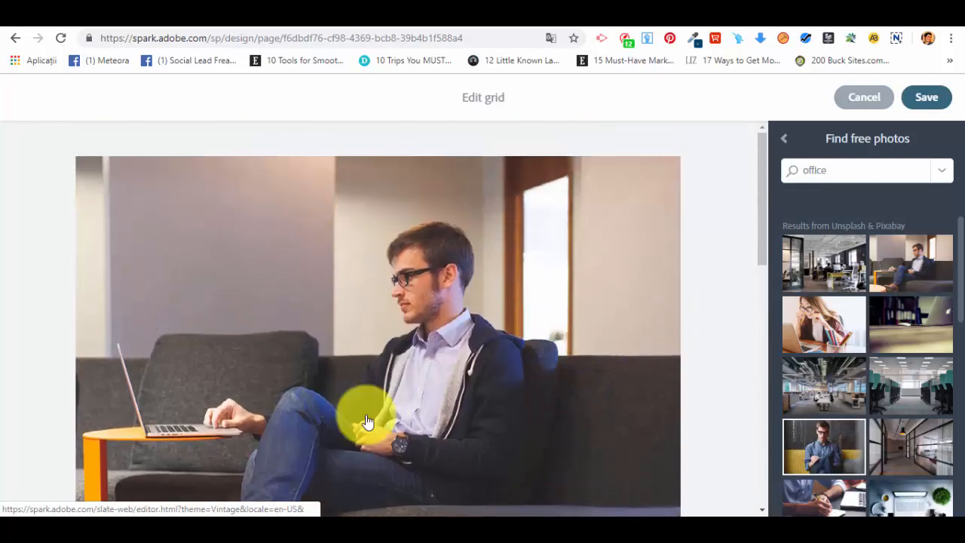
scroll(433, 300, "down", 5)
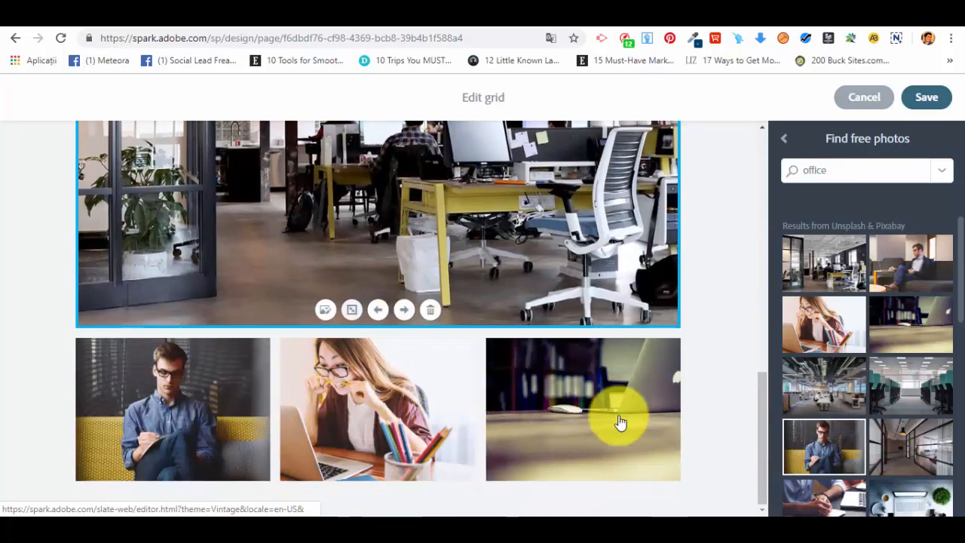
scroll(632, 414, "up", 1)
scroll(631, 415, "up", 5)
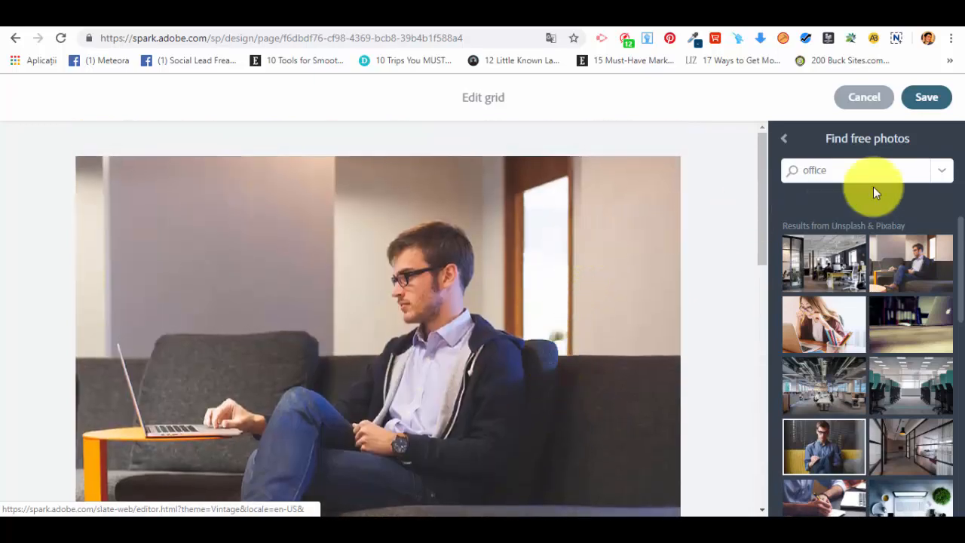
left_click(927, 98)
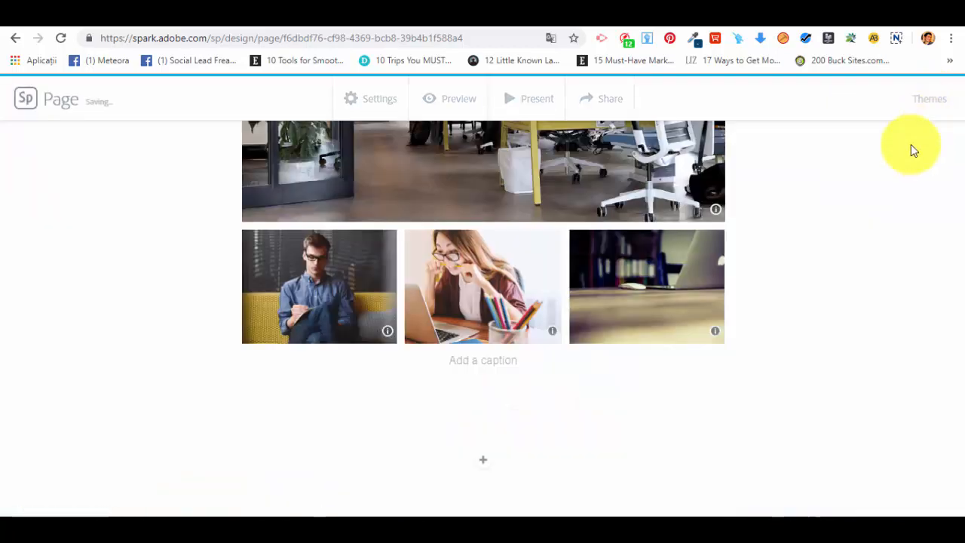
scroll(860, 199, "up", 5)
scroll(851, 223, "up", 6)
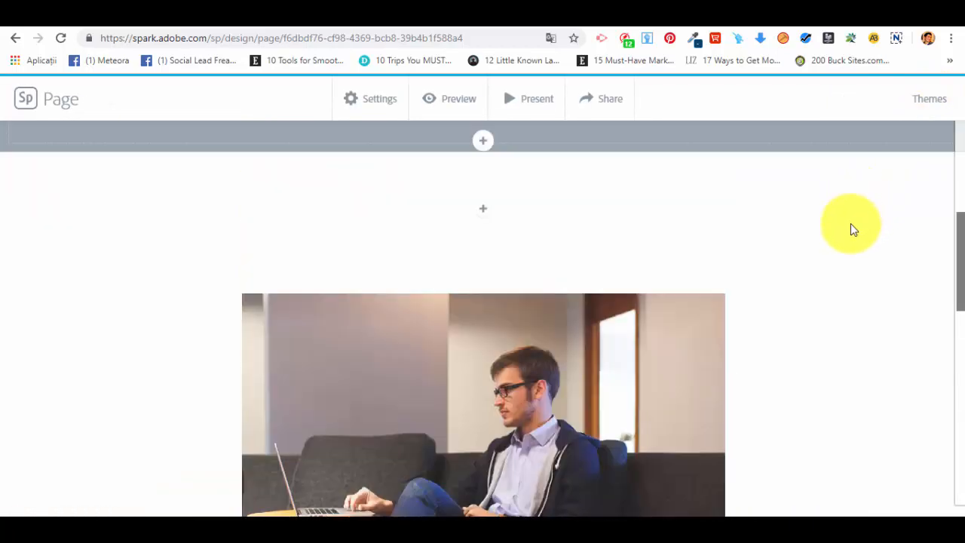
scroll(688, 258, "down", 4)
scroll(508, 389, "down", 10)
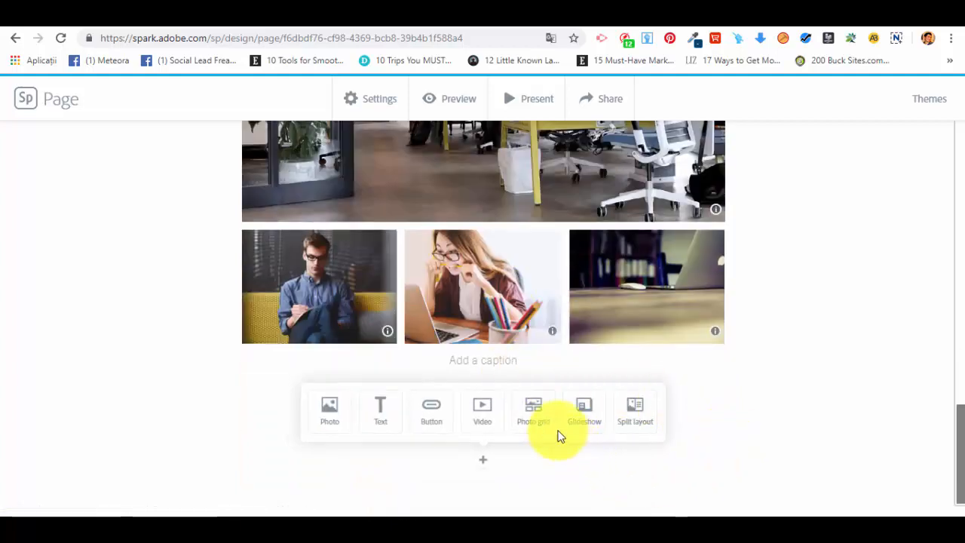
left_click(483, 409)
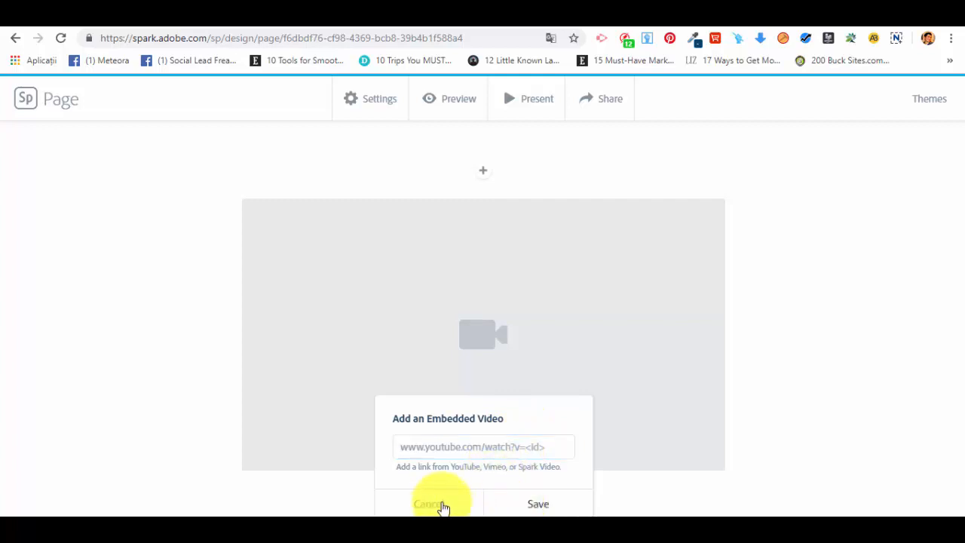
left_click(443, 507)
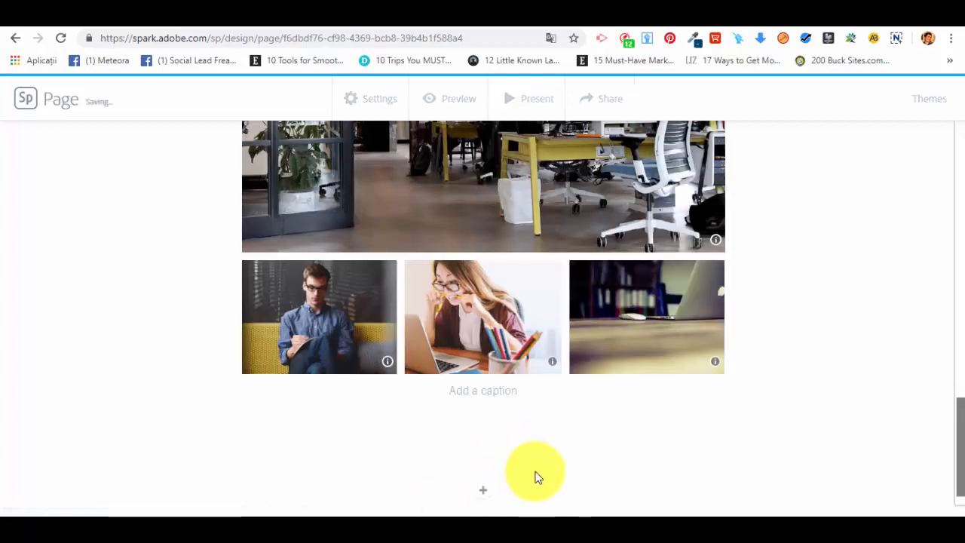
Add a glideshow below the photo grid using the man on the sofa, laptop on desk and large office hall photos, and save it
scroll(561, 437, "down", 1)
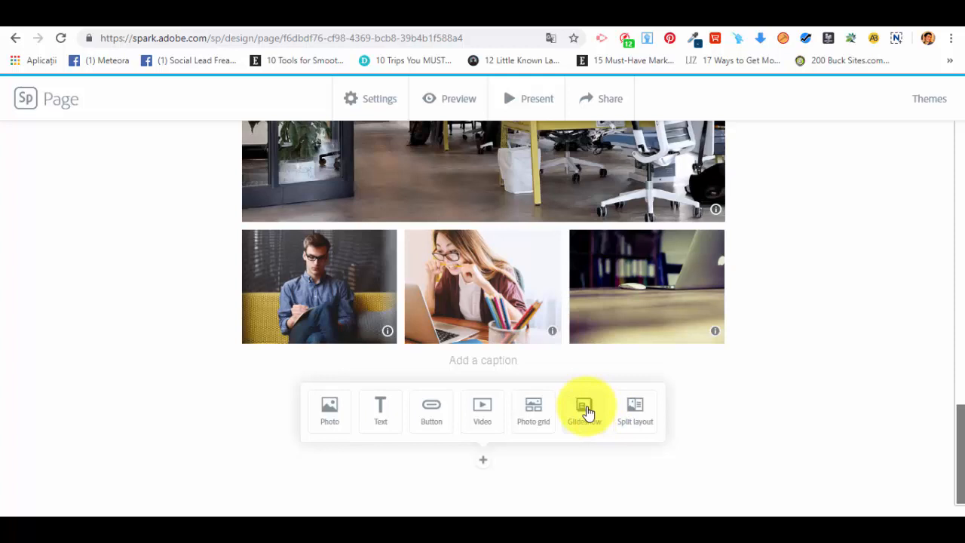
left_click(586, 410)
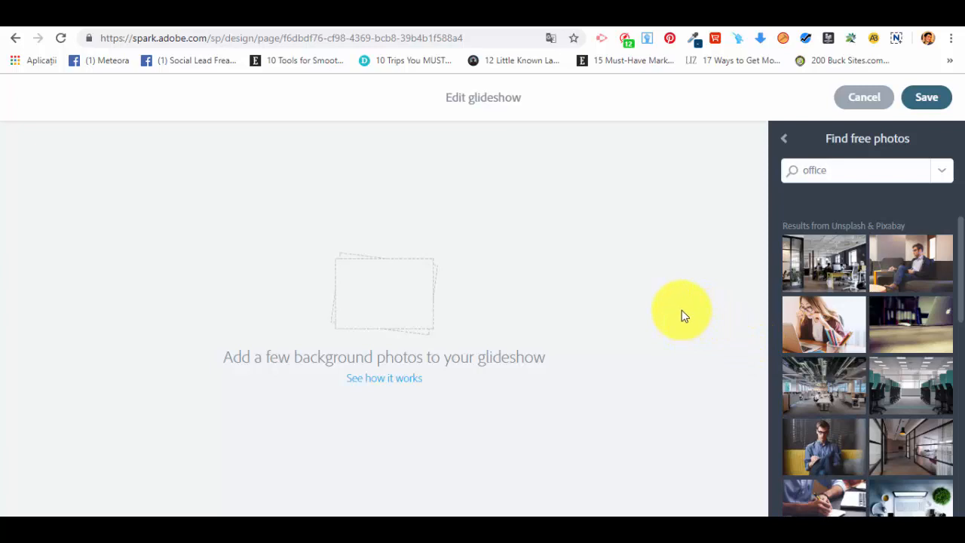
left_click(921, 270)
left_click(924, 332)
left_click(824, 386)
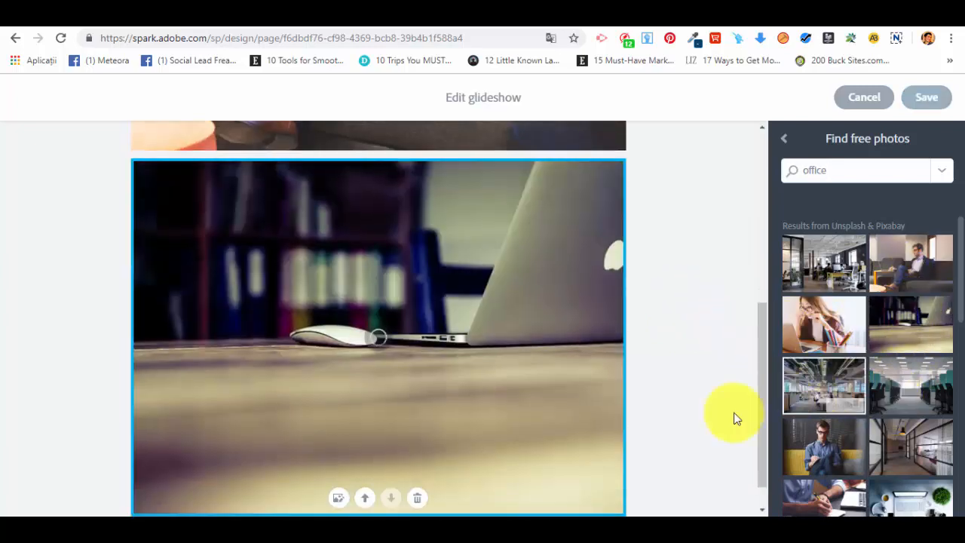
scroll(422, 337, "up", 5)
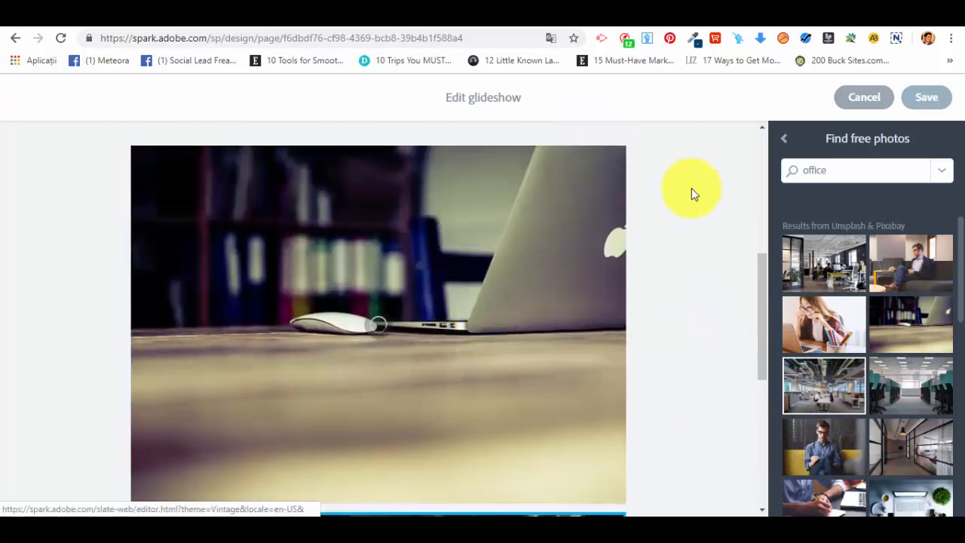
scroll(693, 193, "up", 5)
left_click(925, 98)
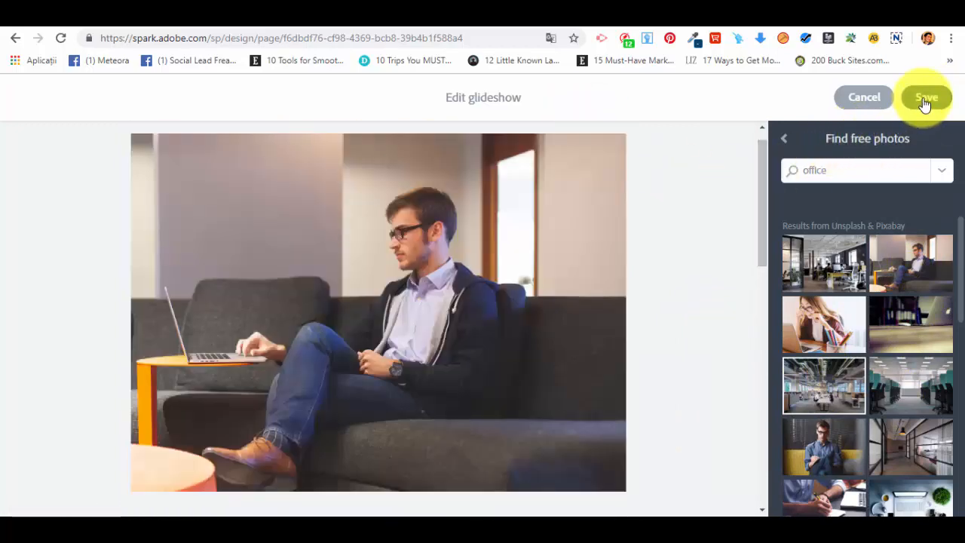
Examine how the glideshow's background photos change along the page and where its content boxes sit
scroll(666, 289, "up", 8)
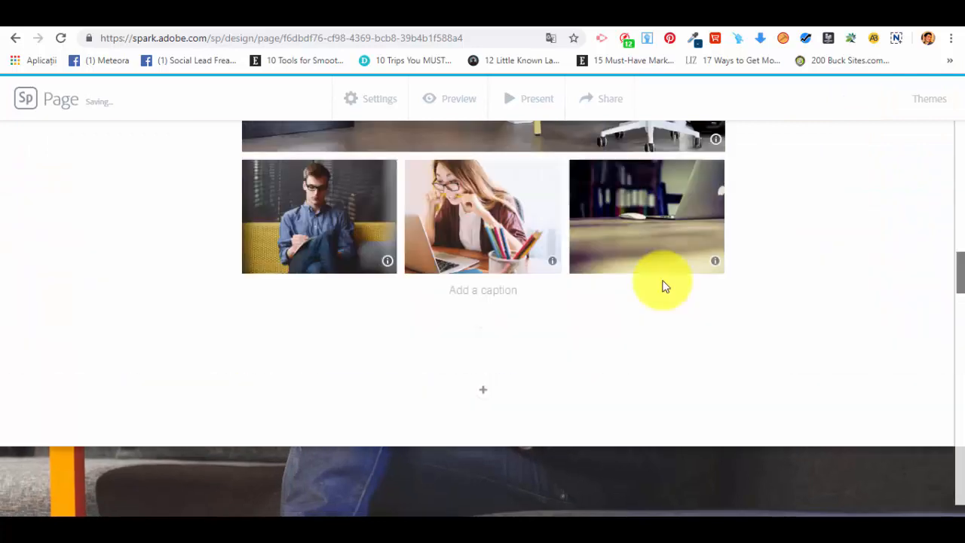
scroll(722, 340, "down", 8)
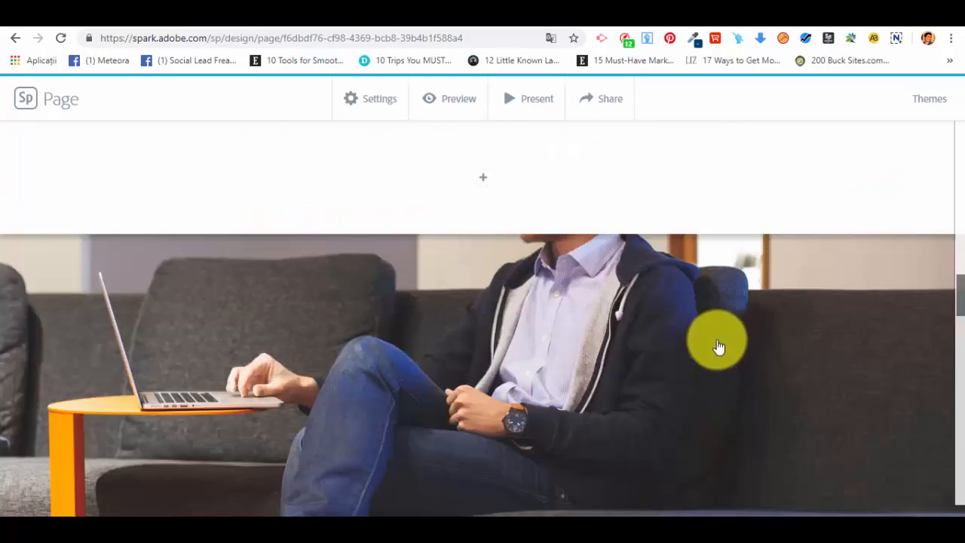
scroll(703, 338, "down", 6)
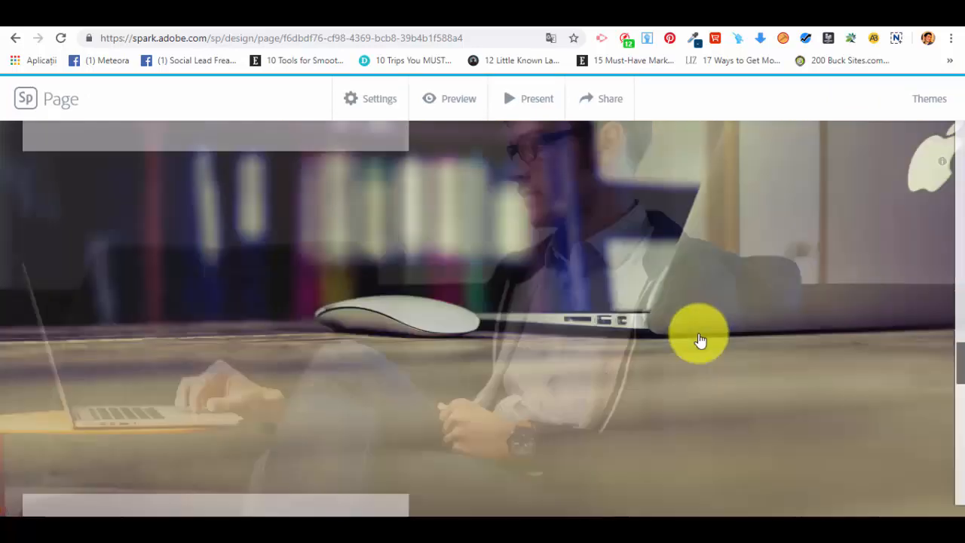
scroll(698, 341, "down", 4)
scroll(694, 344, "up", 6)
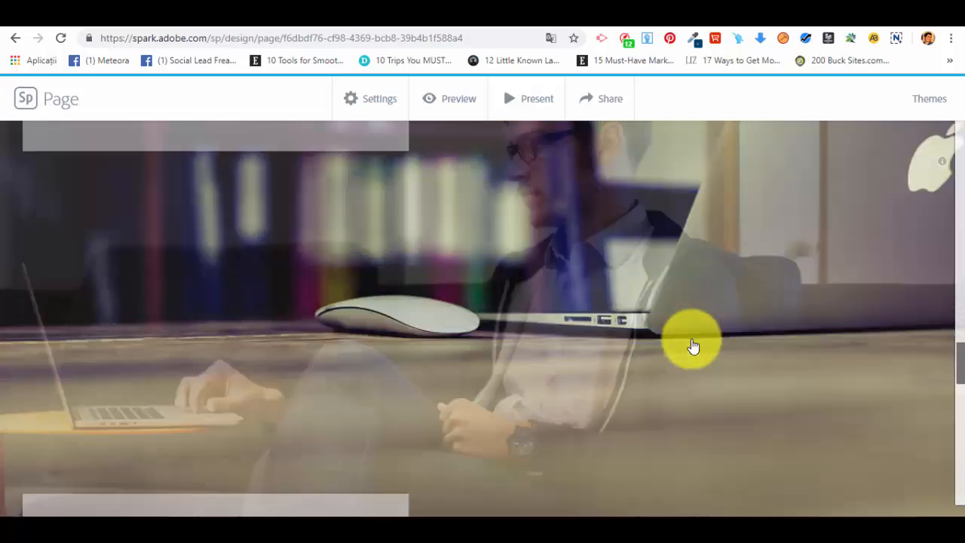
scroll(690, 347, "up", 5)
scroll(687, 348, "down", 7)
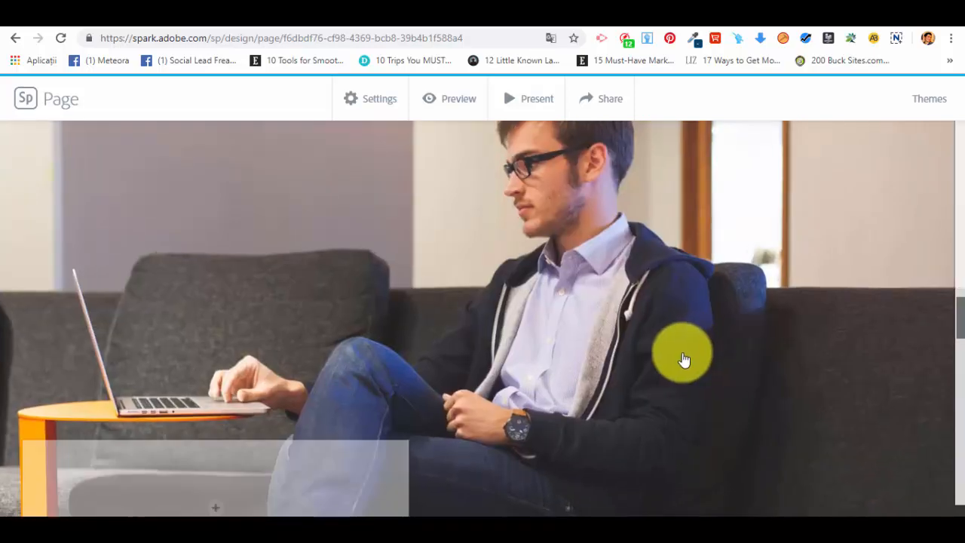
scroll(682, 360, "down", 2)
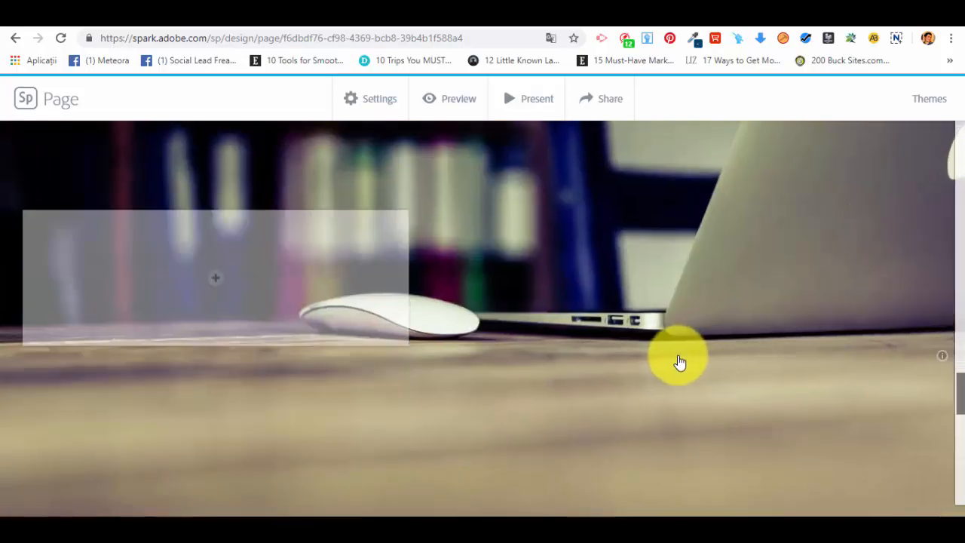
Add a centred "Buy Now" button linking to google.com in the content box over the sofa photo
scroll(679, 363, "up", 3)
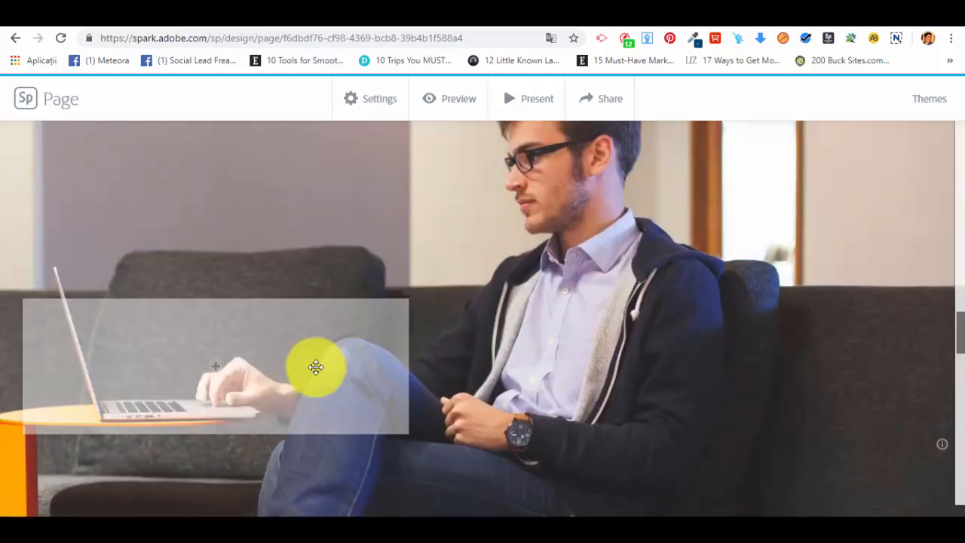
left_click(215, 369)
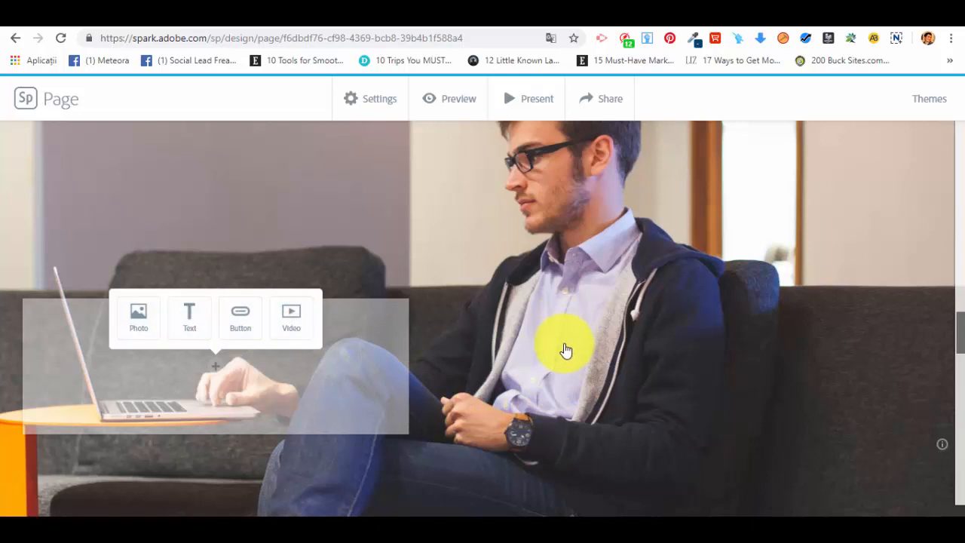
left_click(245, 315)
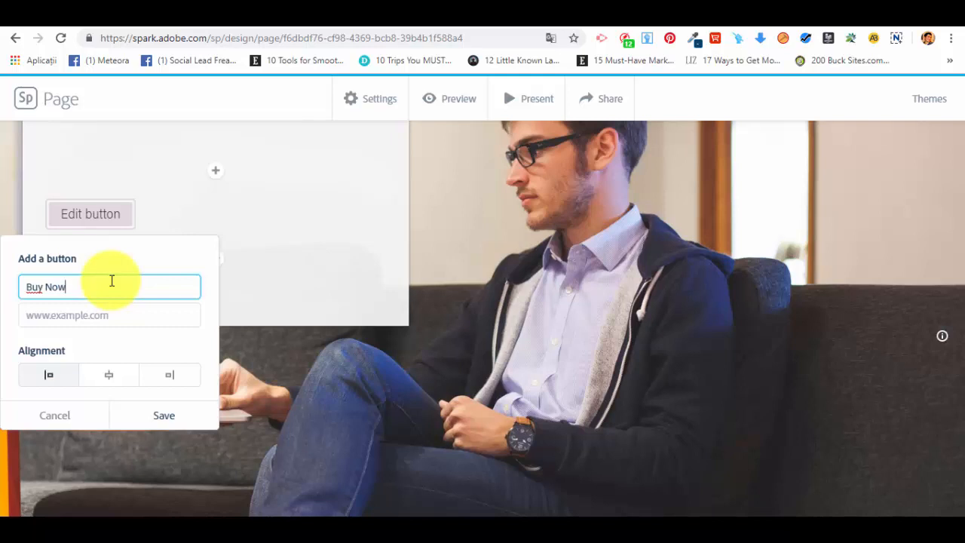
left_click(124, 308)
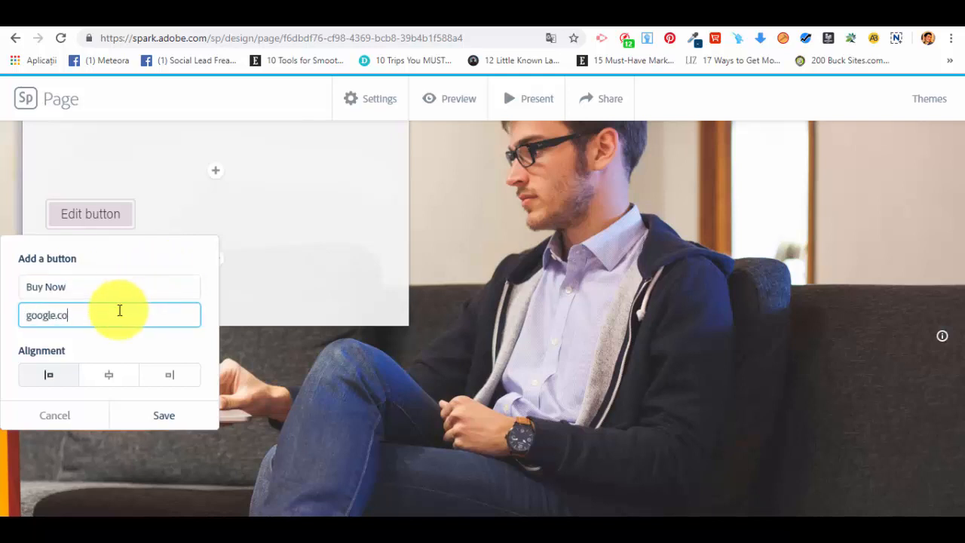
left_click(109, 375)
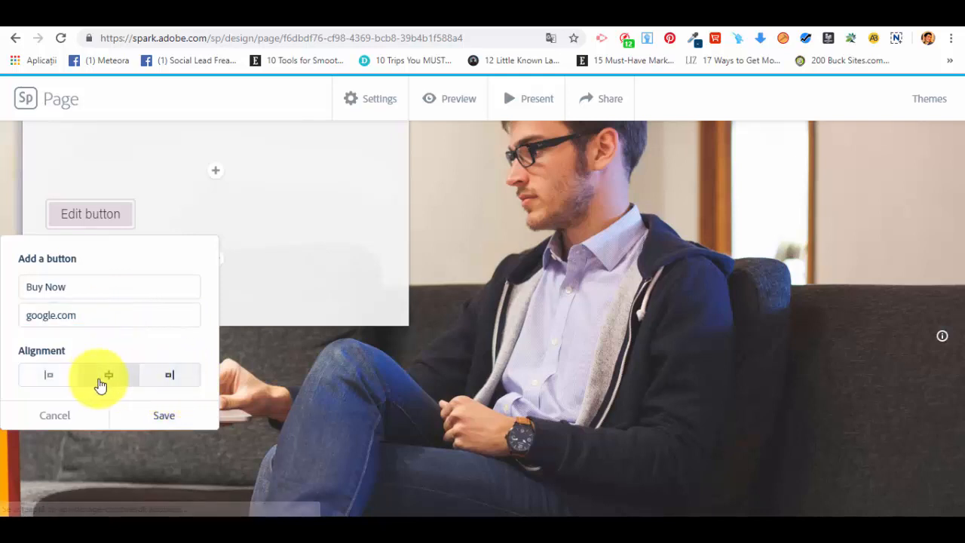
left_click(61, 375)
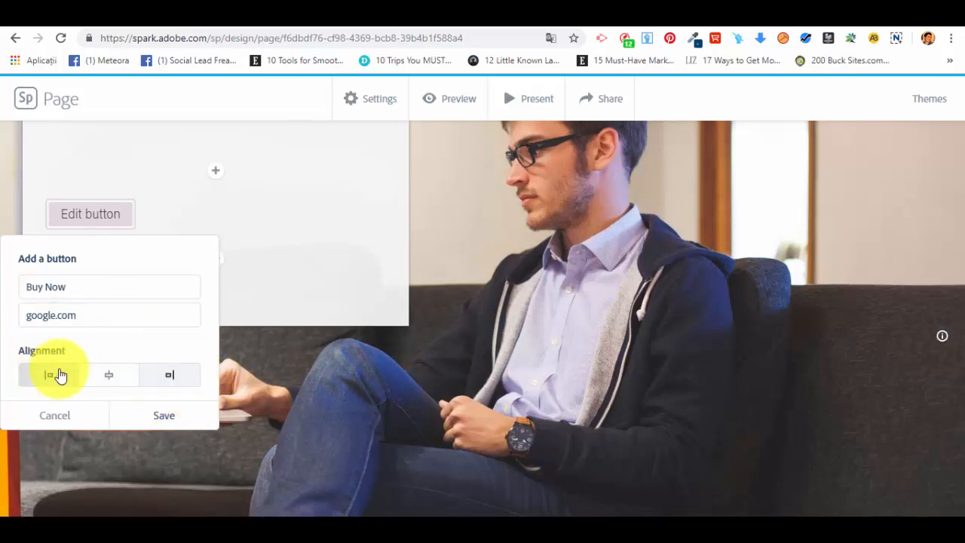
left_click(106, 377)
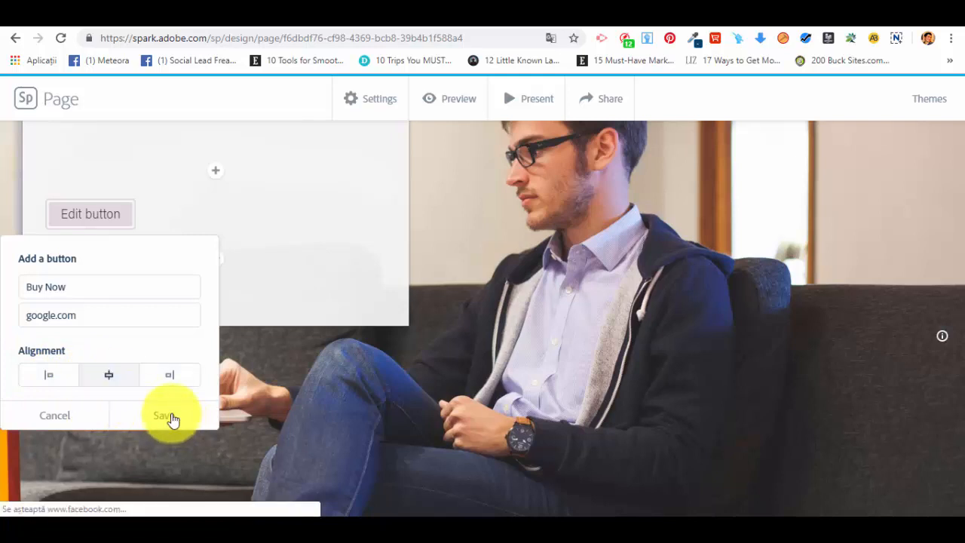
left_click(172, 420)
scroll(249, 323, "up", 2)
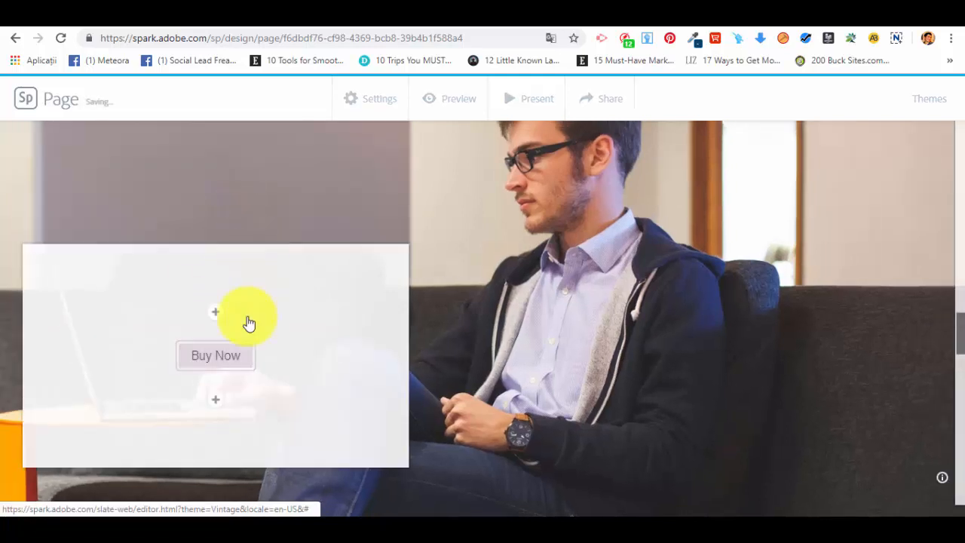
Check which content can be added below the "Buy Now" button and review the button's settings
left_click(221, 404)
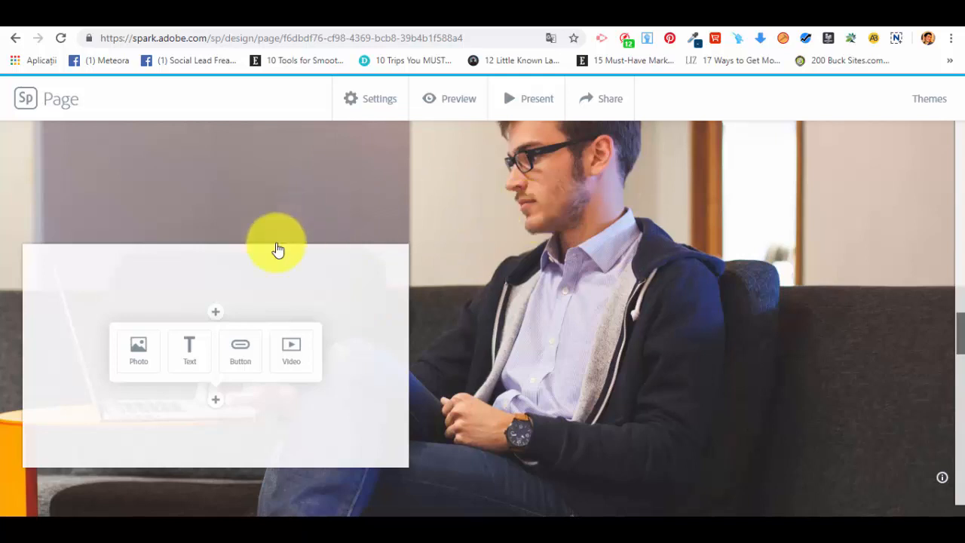
left_click(337, 317)
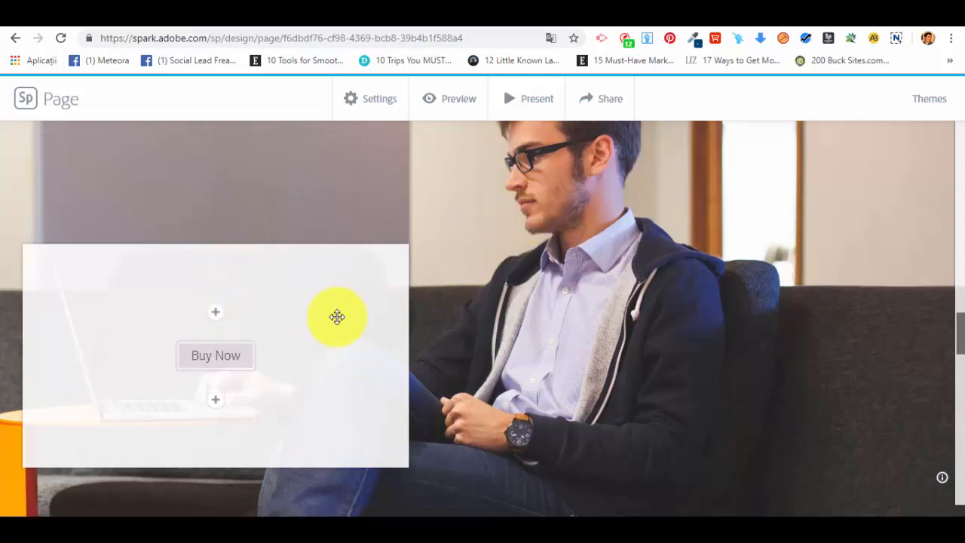
left_click(230, 357)
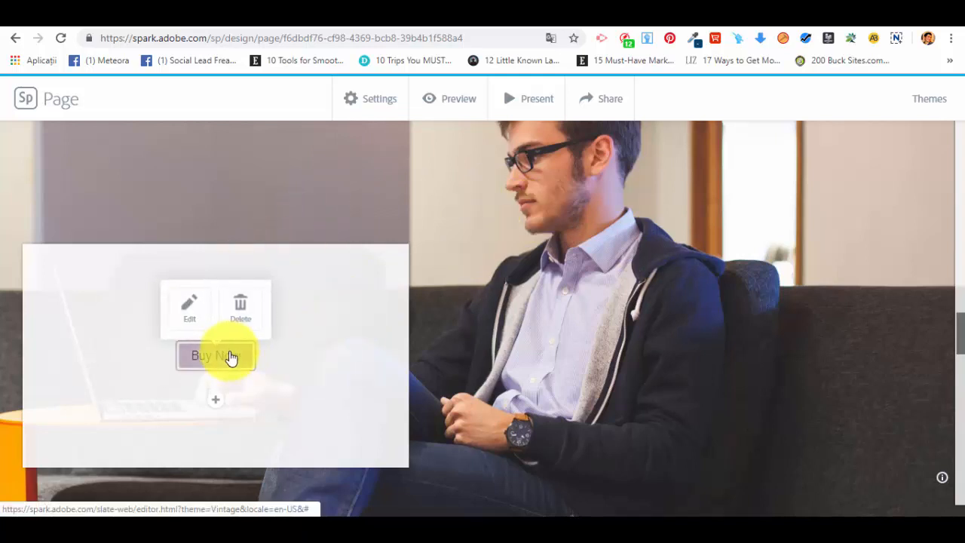
left_click(188, 304)
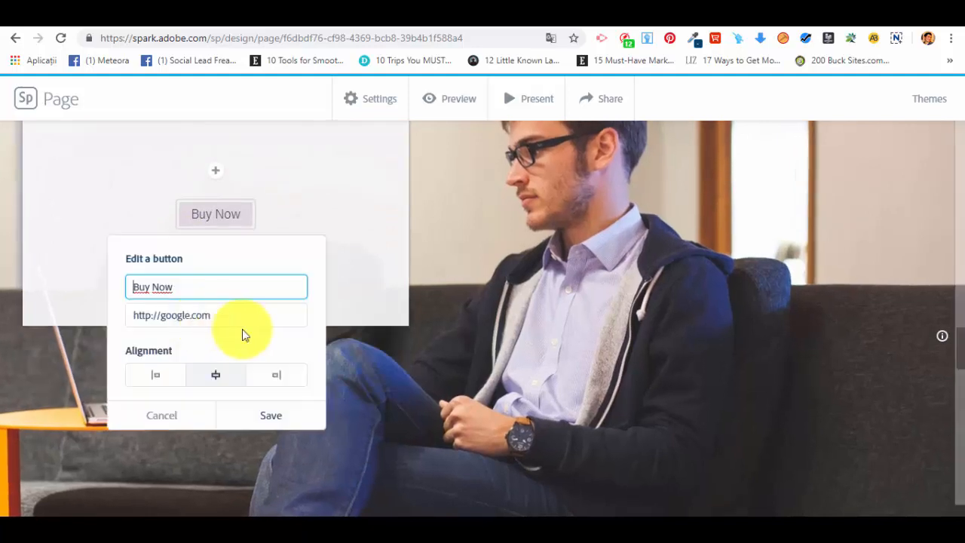
left_click(271, 415)
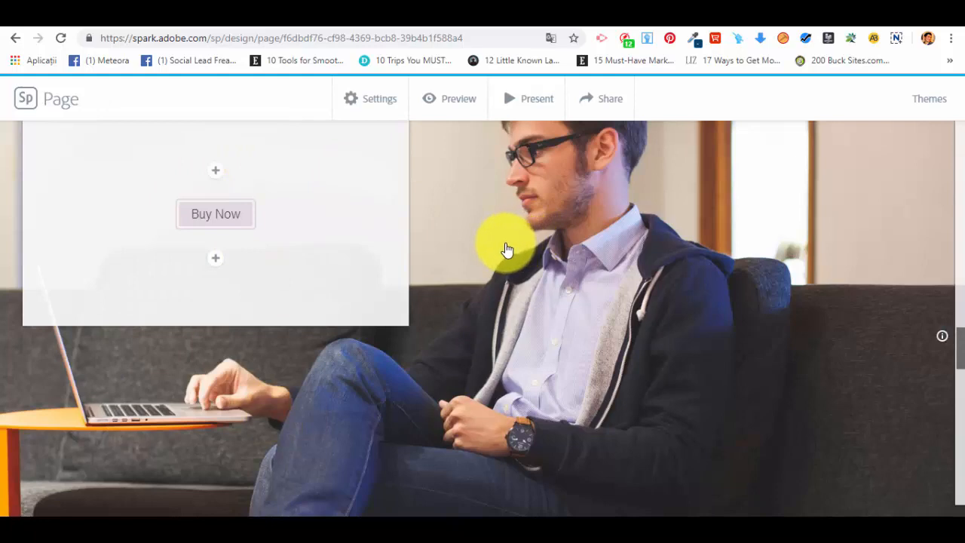
Add a split layout below the glideshow and fill its image half with the office photo of a laptop, coffee cup and plant
scroll(498, 245, "down", 6)
scroll(490, 242, "down", 3)
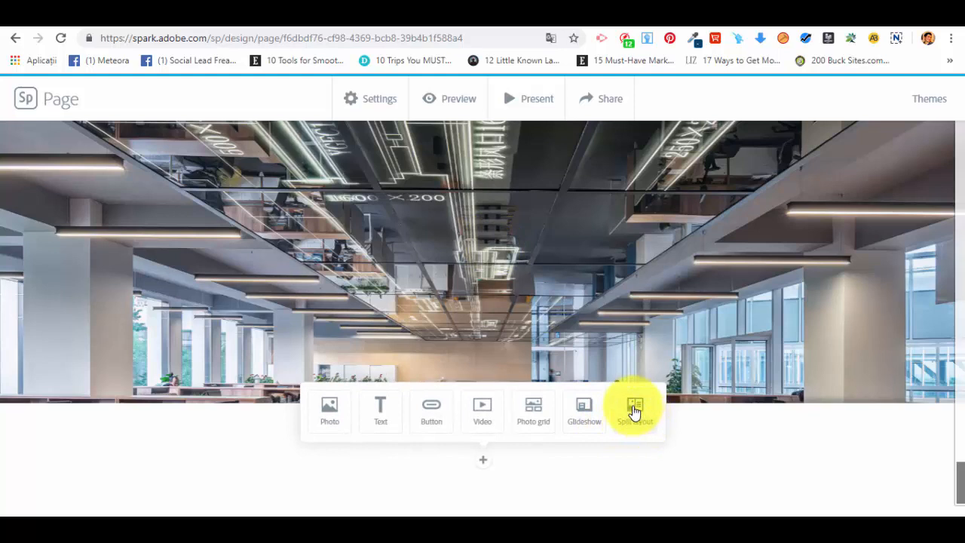
left_click(637, 413)
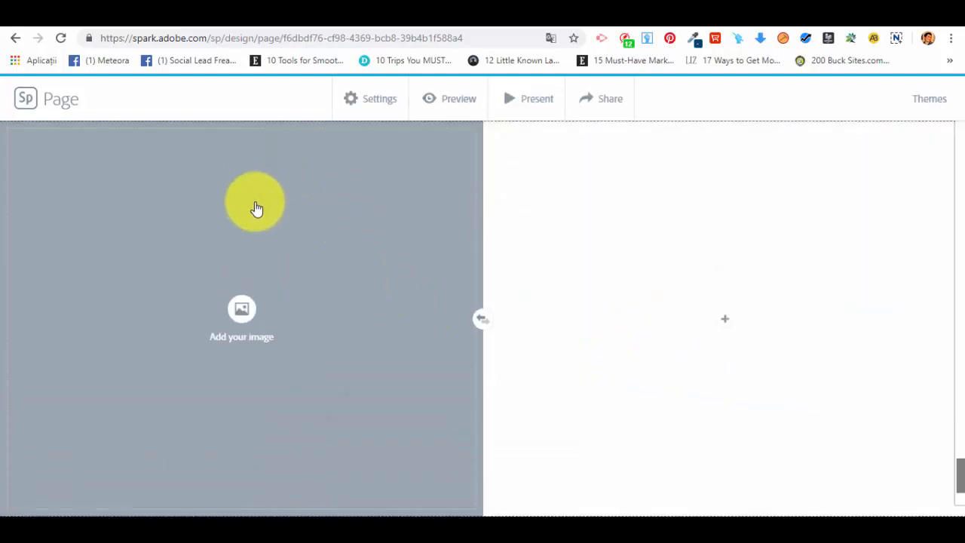
left_click(239, 307)
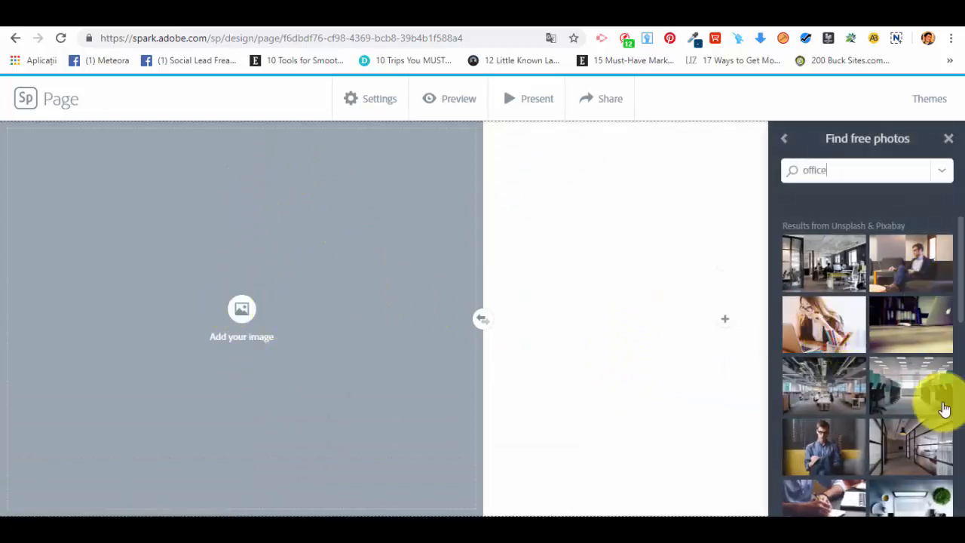
scroll(920, 414, "down", 2)
left_click(919, 356)
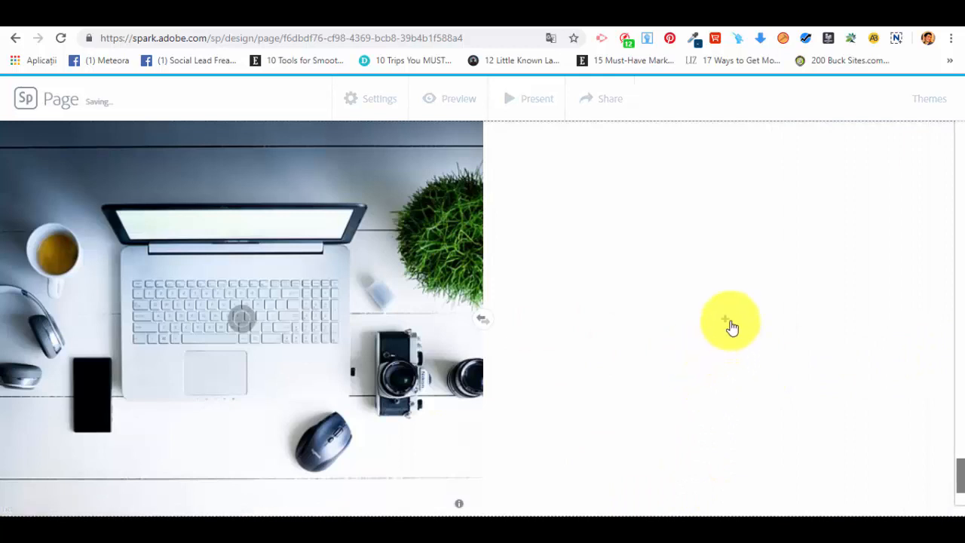
Add the text "testing 1" to the empty half of the split layout
left_click(725, 323)
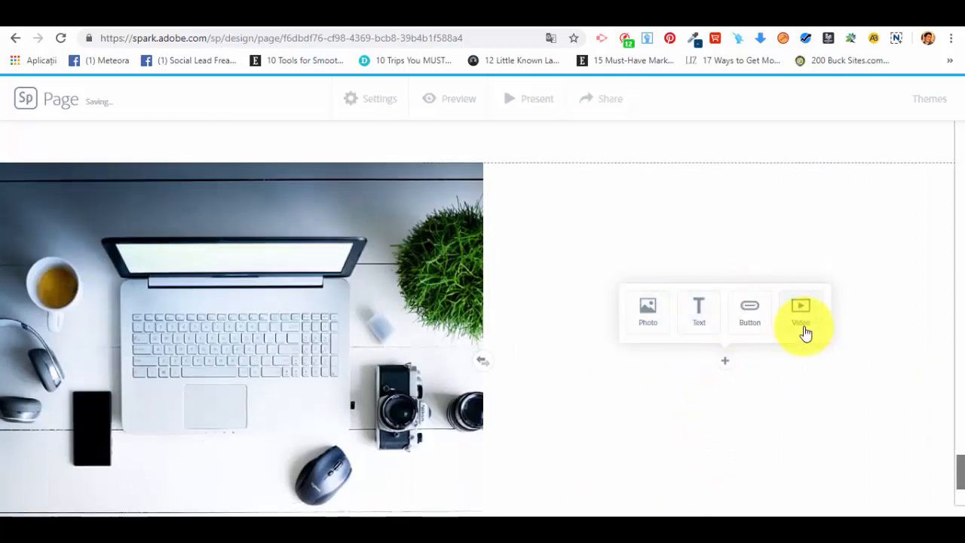
left_click(701, 311)
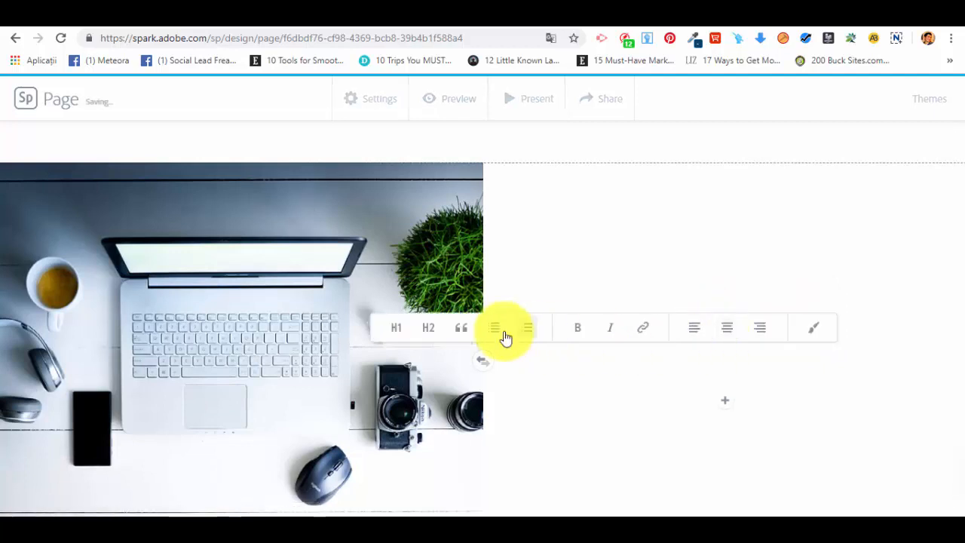
type("df")
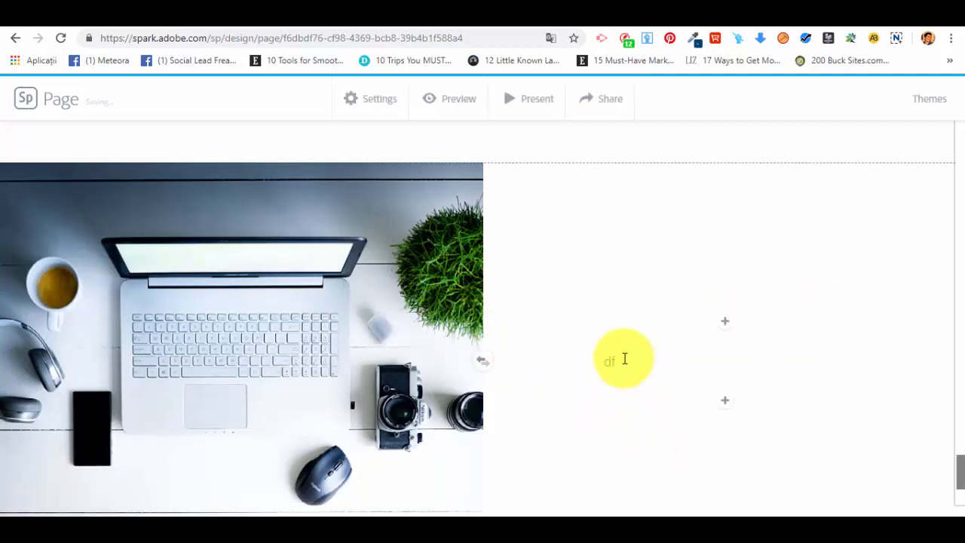
left_click_drag(623, 359, 595, 348)
key("BackSpace")
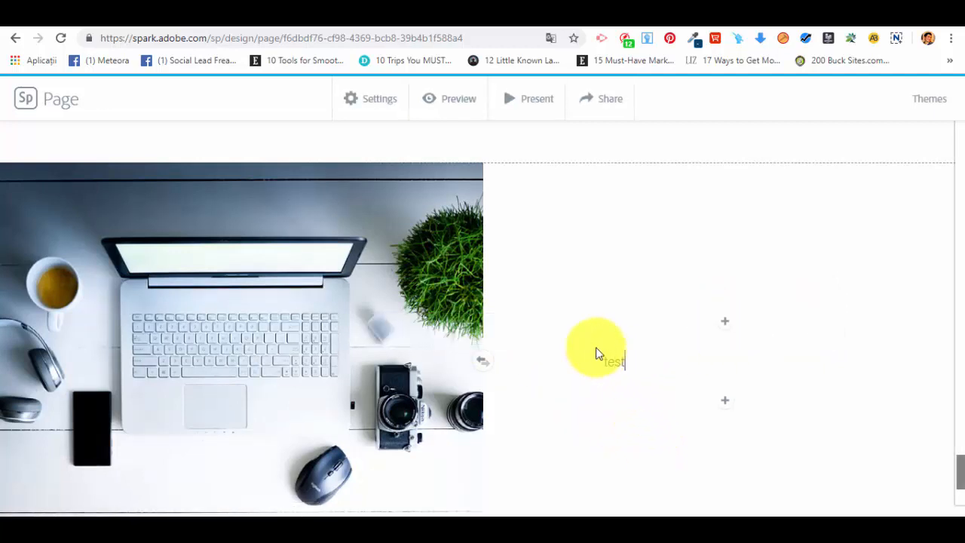
type("testing 1")
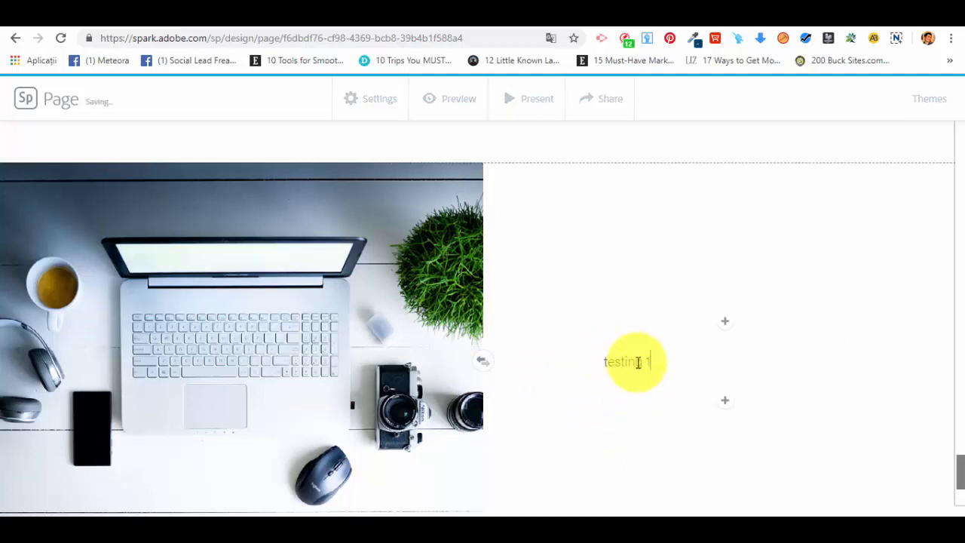
Centre and bold the split layout's text, and capitalise it to read "Testing 1"
left_click_drag(652, 362, 581, 367)
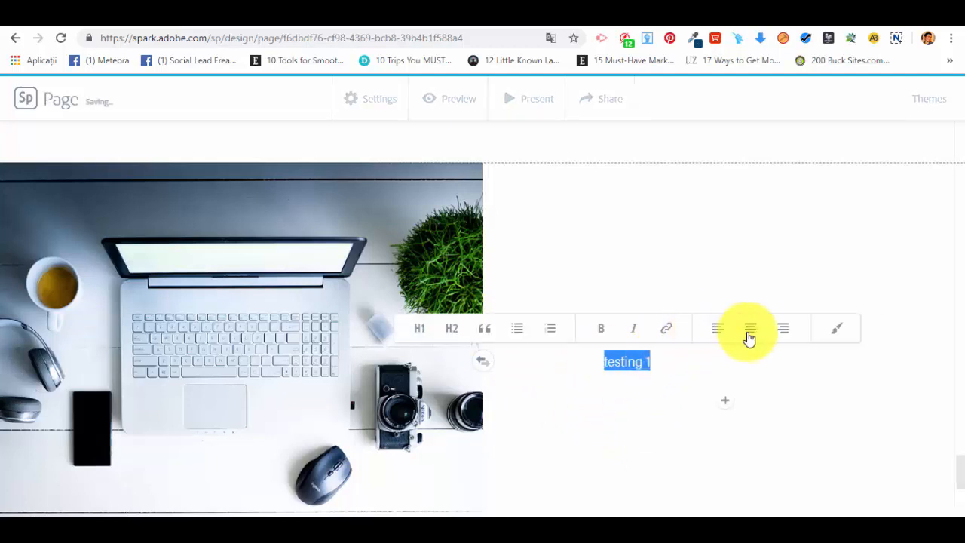
left_click(756, 337)
left_click(599, 328)
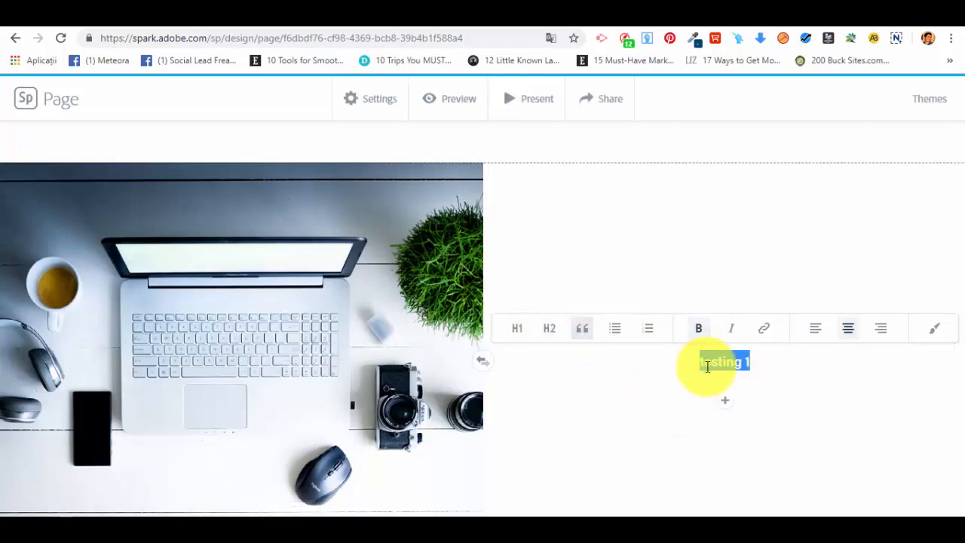
left_click(777, 369)
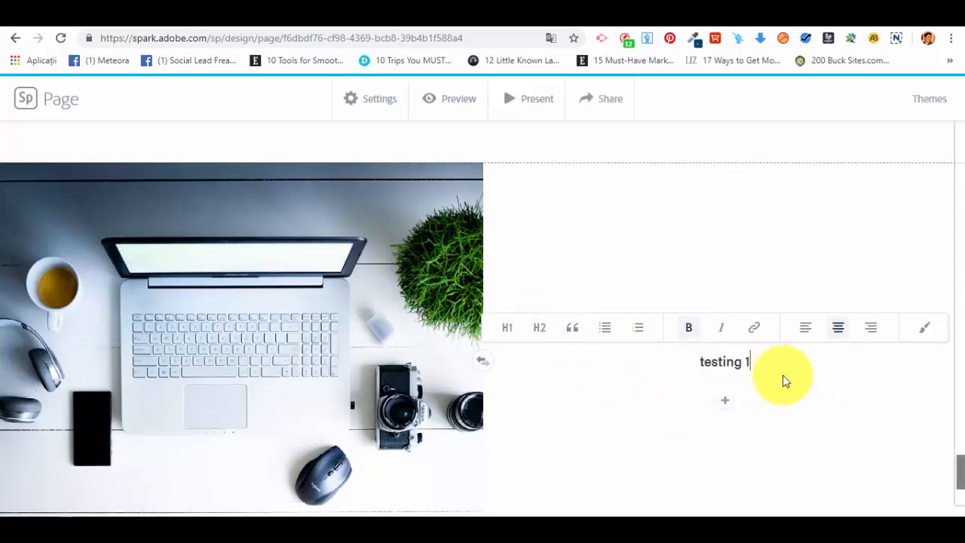
left_click(708, 364)
type("T")
key("Delete")
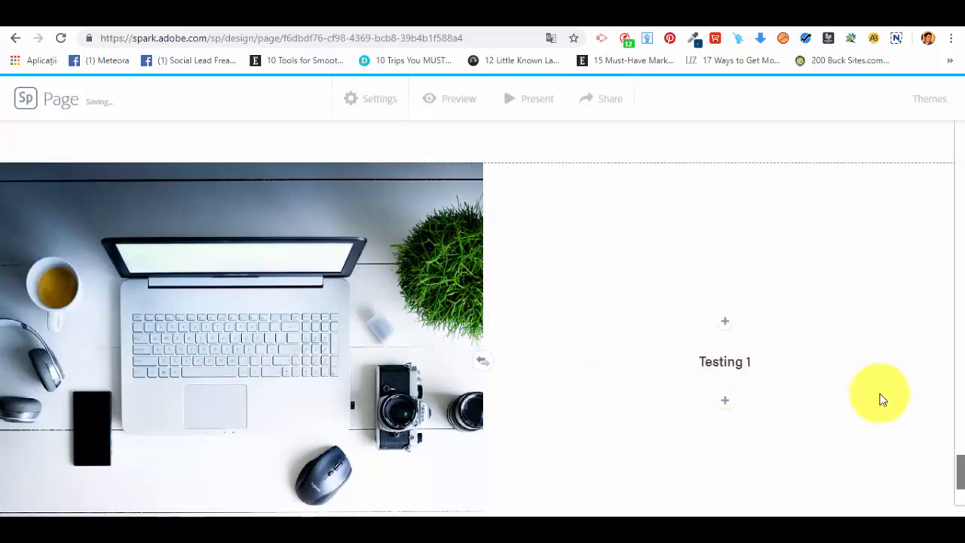
Swap the two halves of the split layout so the "Testing 1" text is on the left and the photo on the right
scroll(879, 396, "down", 1)
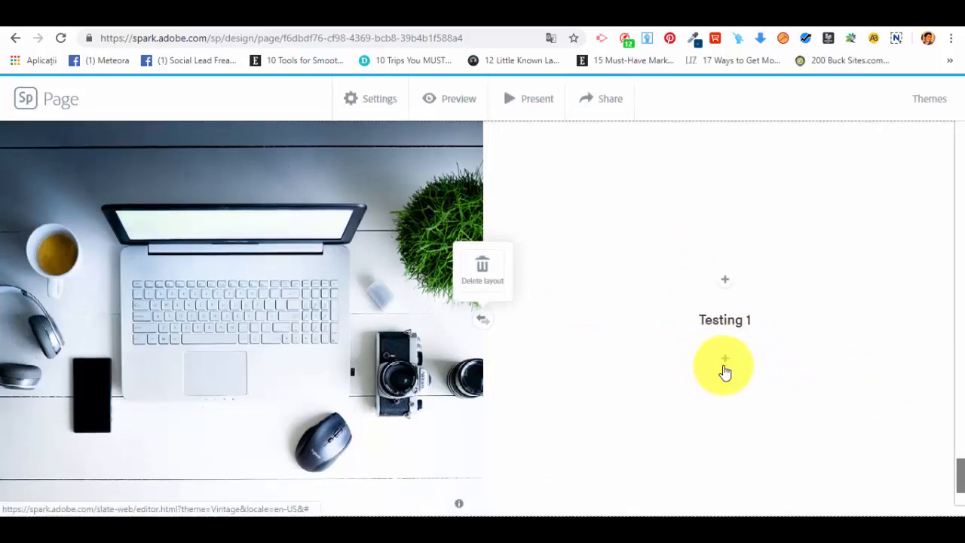
scroll(723, 361, "up", 4)
scroll(724, 348, "down", 4)
scroll(620, 362, "down", 1)
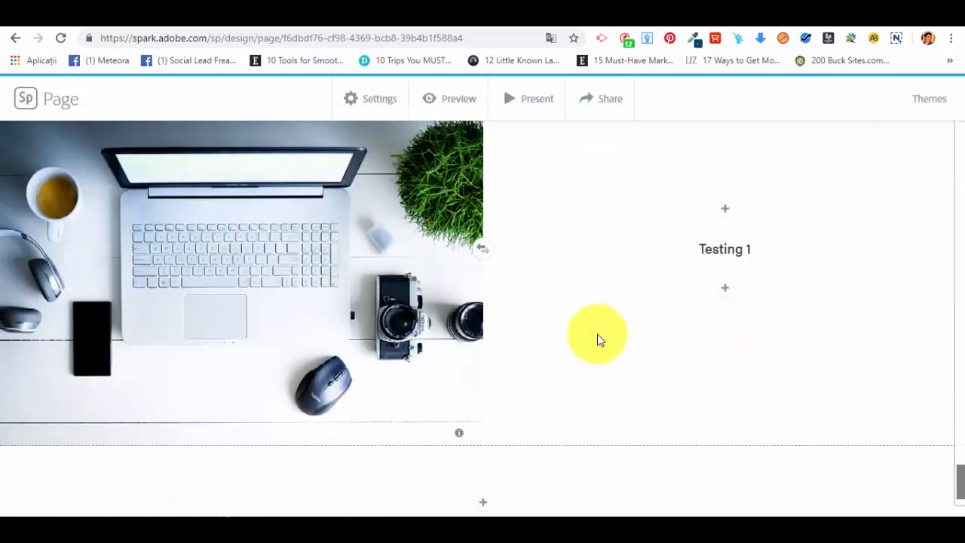
left_click(484, 249)
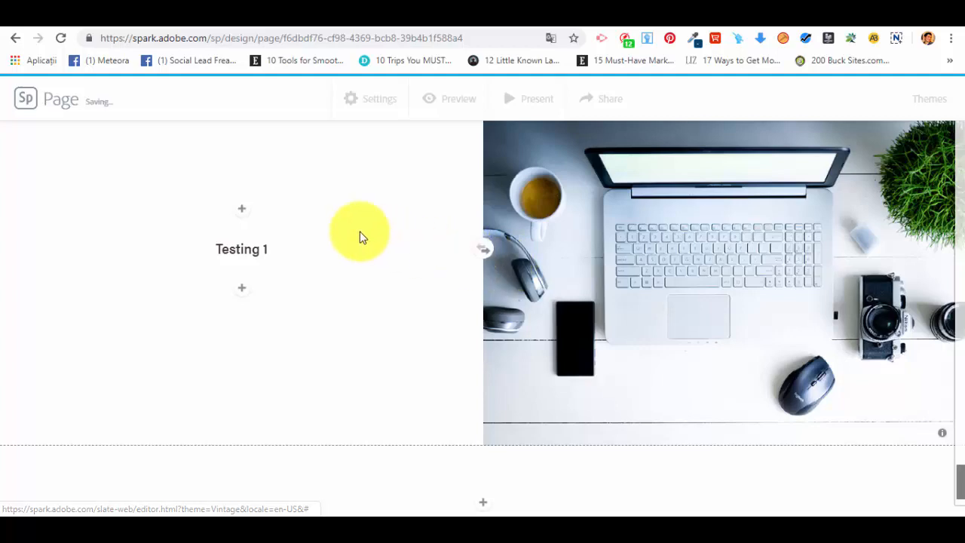
scroll(448, 264, "up", 3)
scroll(458, 273, "down", 3)
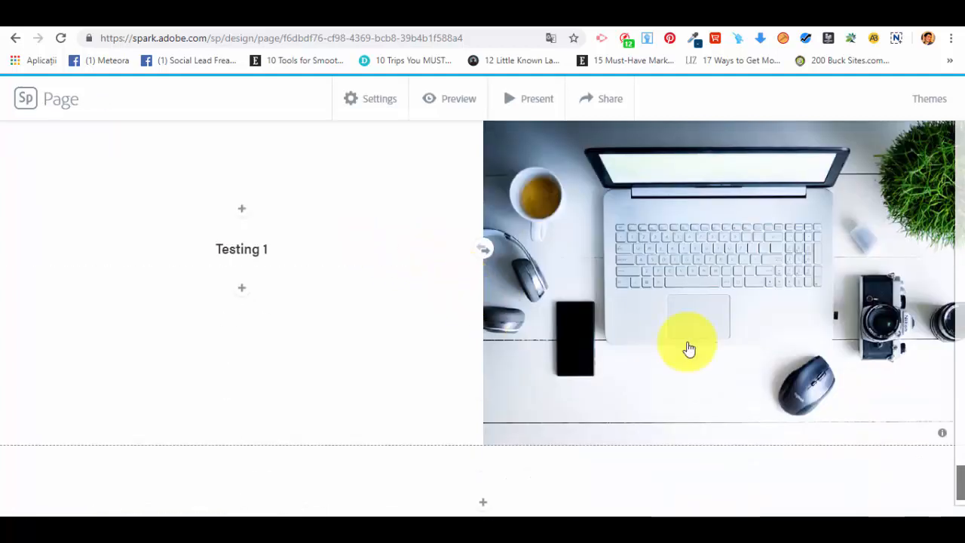
scroll(633, 348, "up", 4)
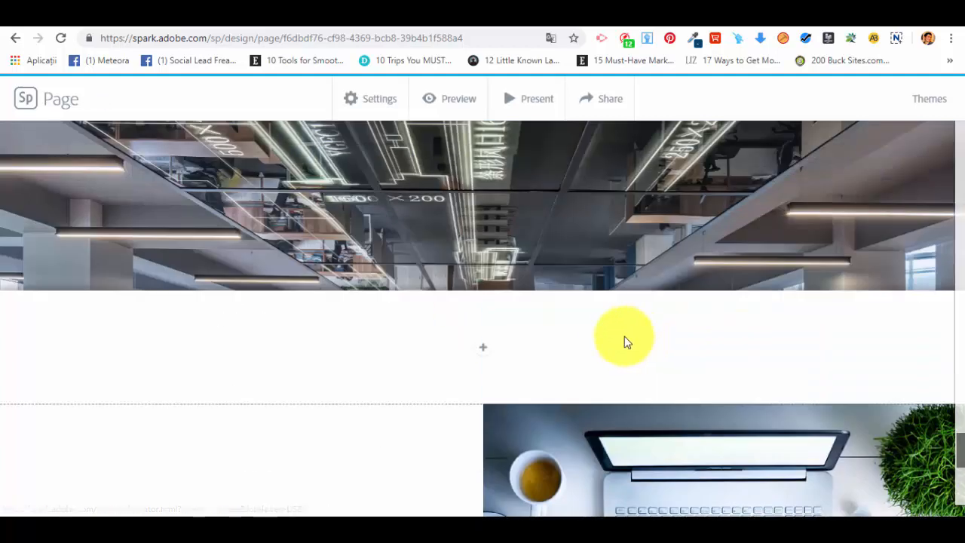
scroll(624, 339, "down", 2)
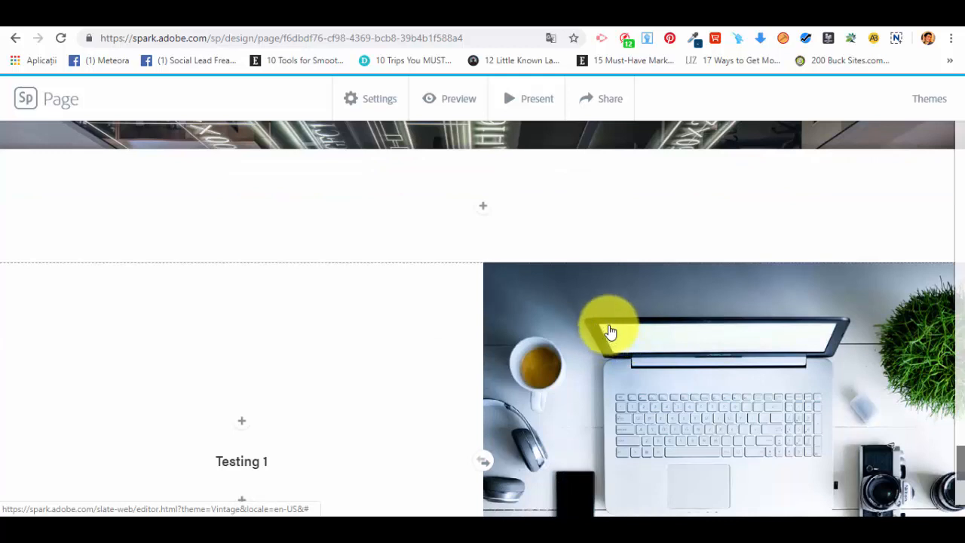
scroll(610, 330, "up", 3)
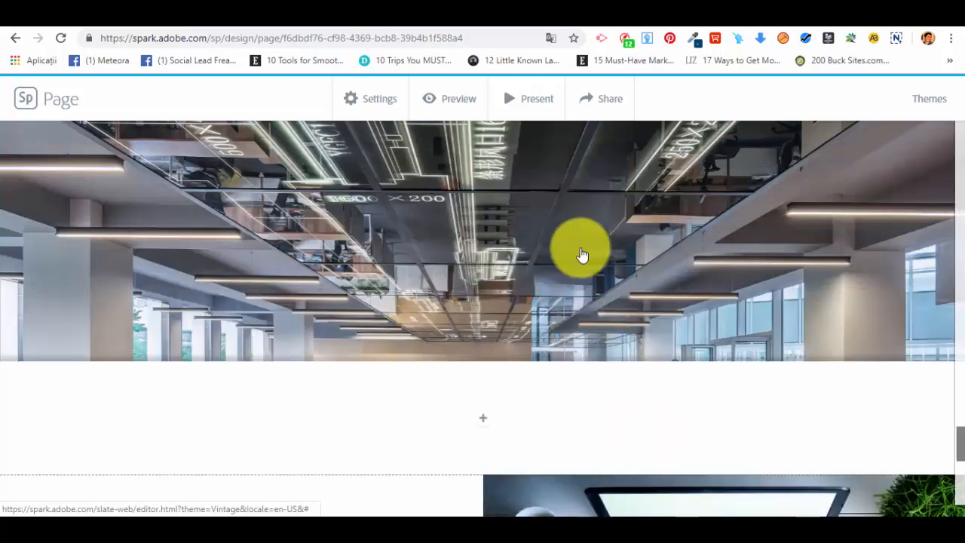
Preview the page from the Example title through the photo grid, glideshow and split layout to the credits, and close the preview
left_click(450, 106)
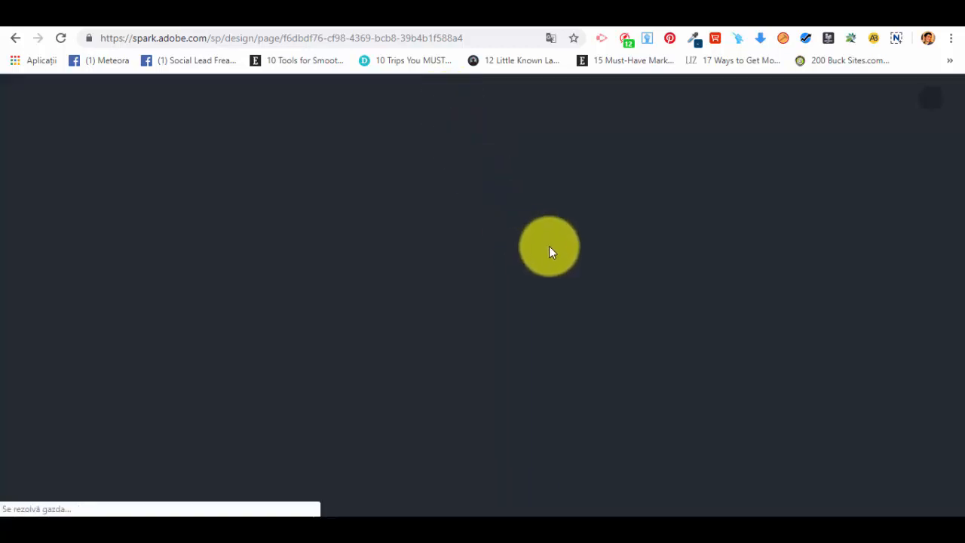
scroll(578, 274, "up", 9)
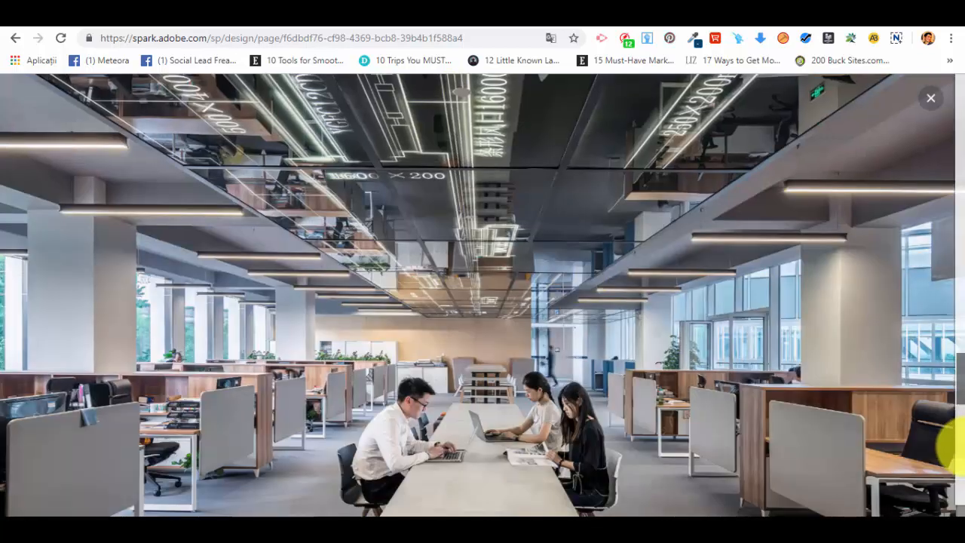
left_click_drag(947, 377, 932, 89)
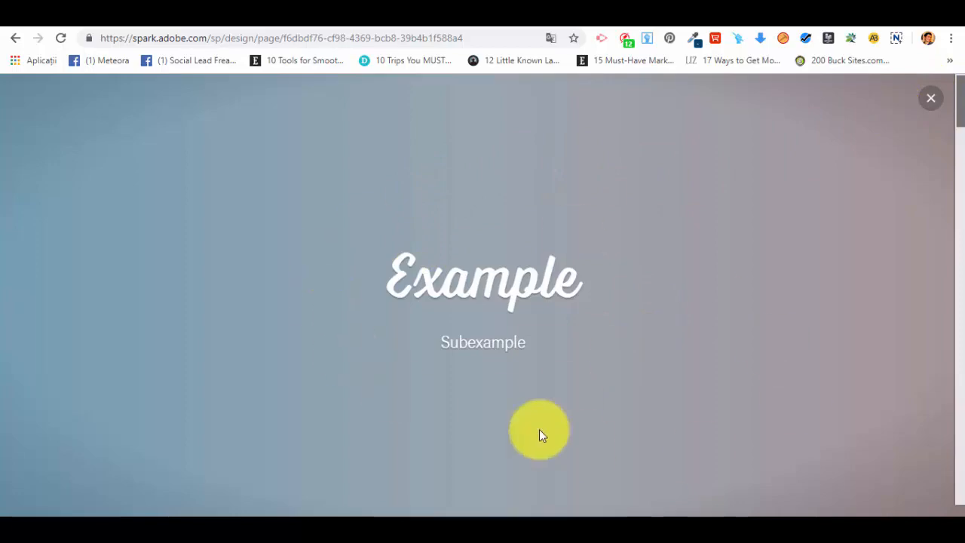
scroll(631, 333, "down", 3)
scroll(682, 251, "down", 10)
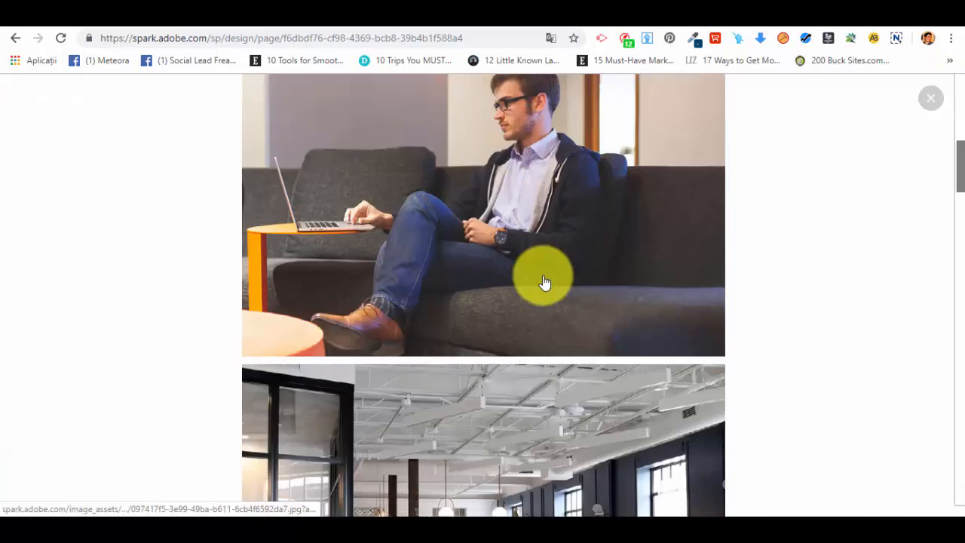
scroll(562, 275, "down", 4)
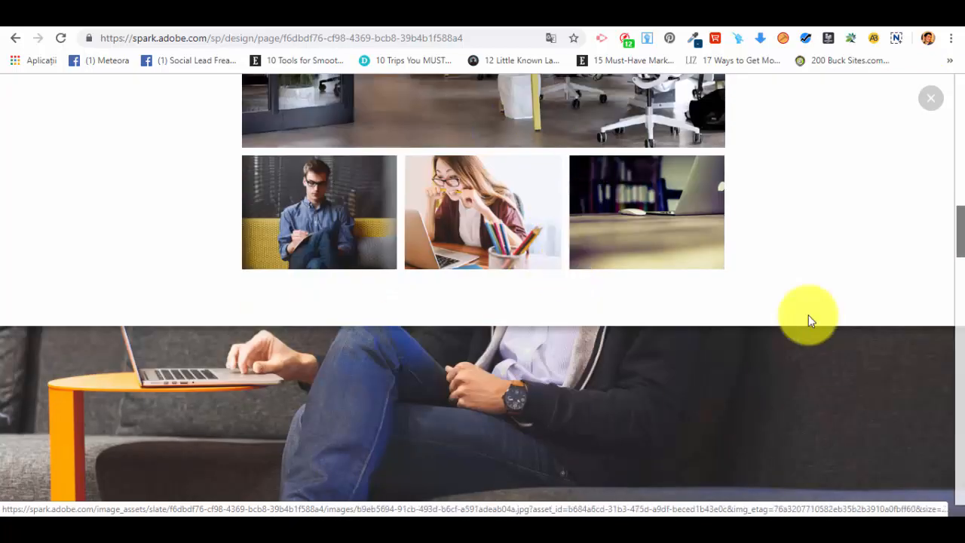
scroll(725, 286, "down", 5)
scroll(721, 286, "down", 2)
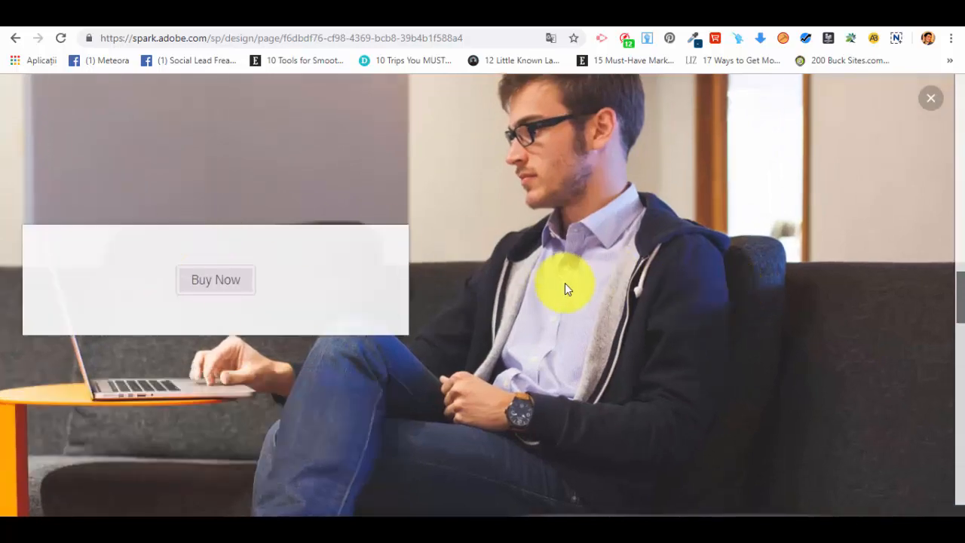
scroll(569, 294, "down", 6)
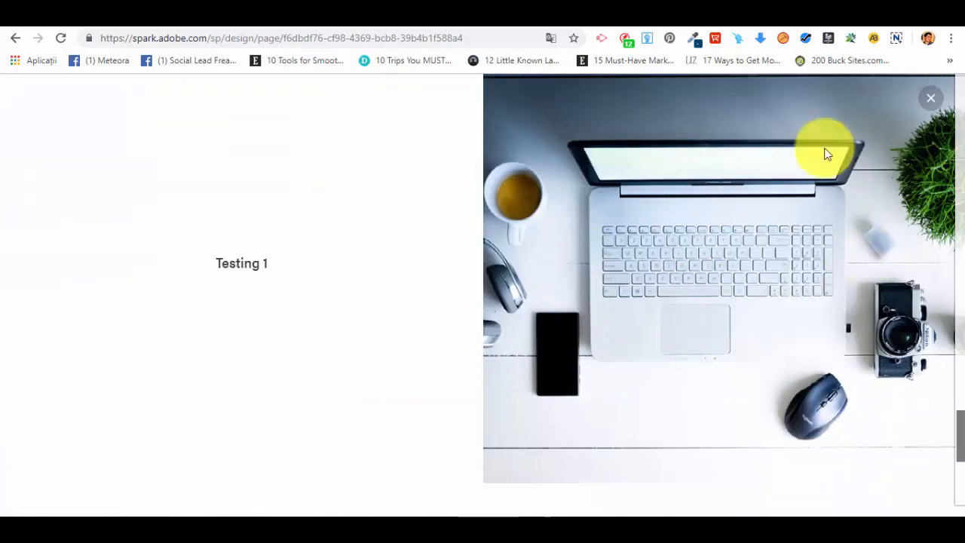
scroll(641, 289, "down", 5)
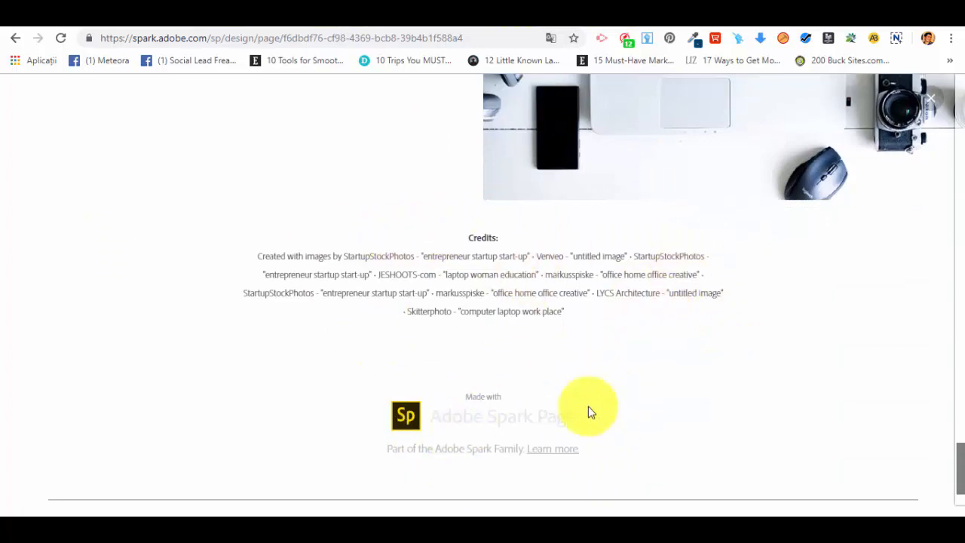
key("ctrl+a")
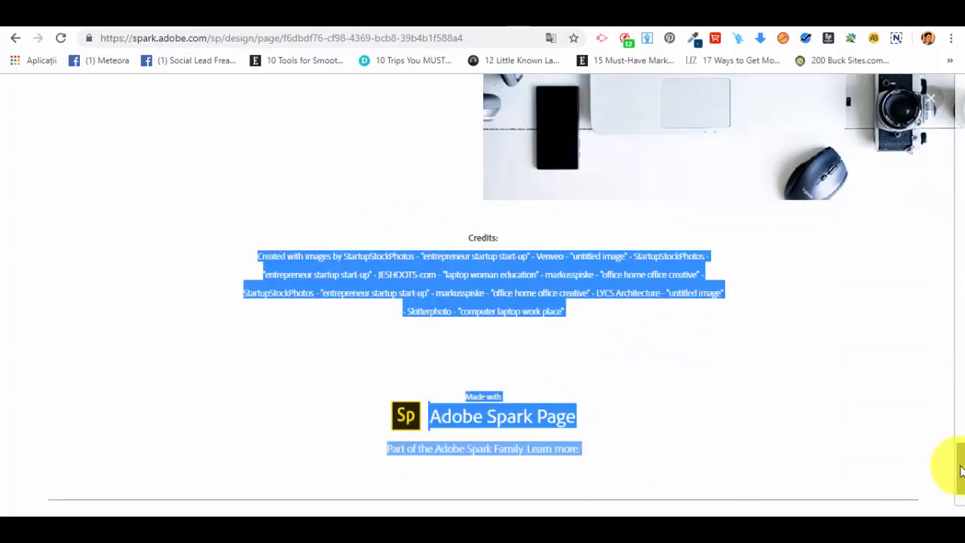
left_click_drag(961, 471, 889, 74)
left_click(931, 101)
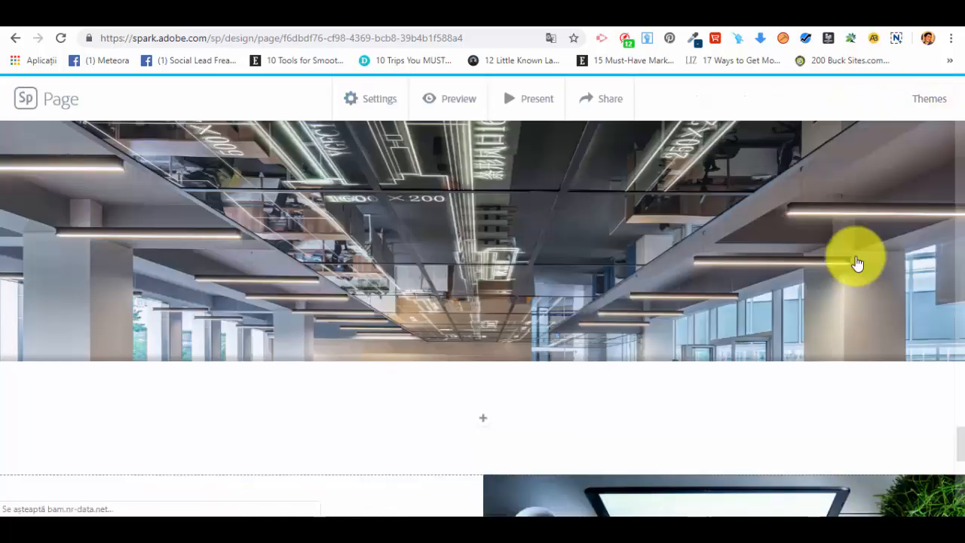
Try to turn off the header and footer in the project settings and dismiss the logo upgrade offer
left_click(381, 98)
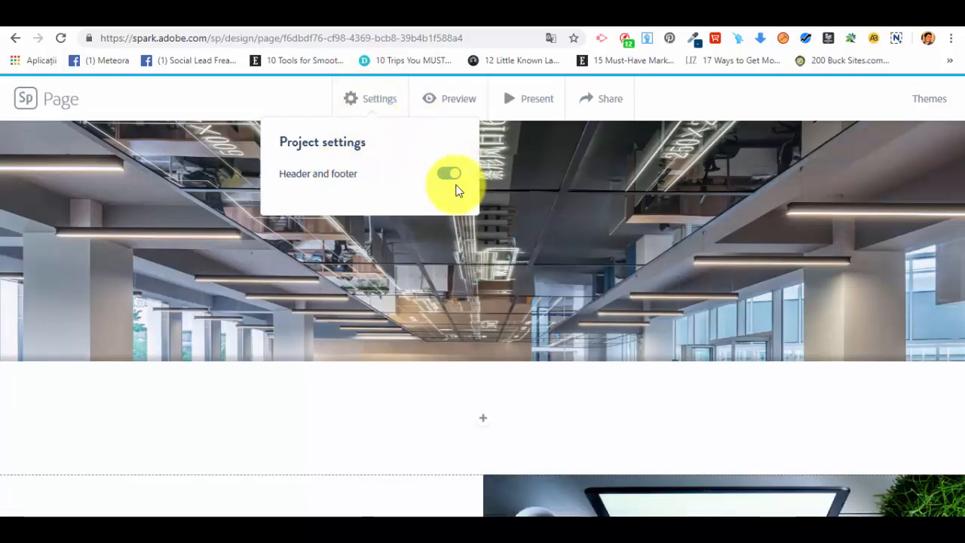
left_click(448, 175)
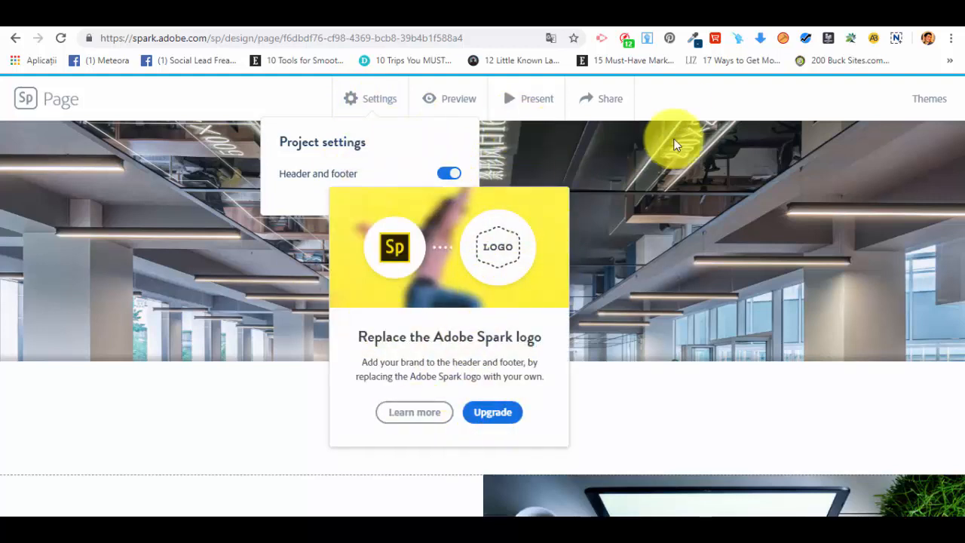
left_click(682, 93)
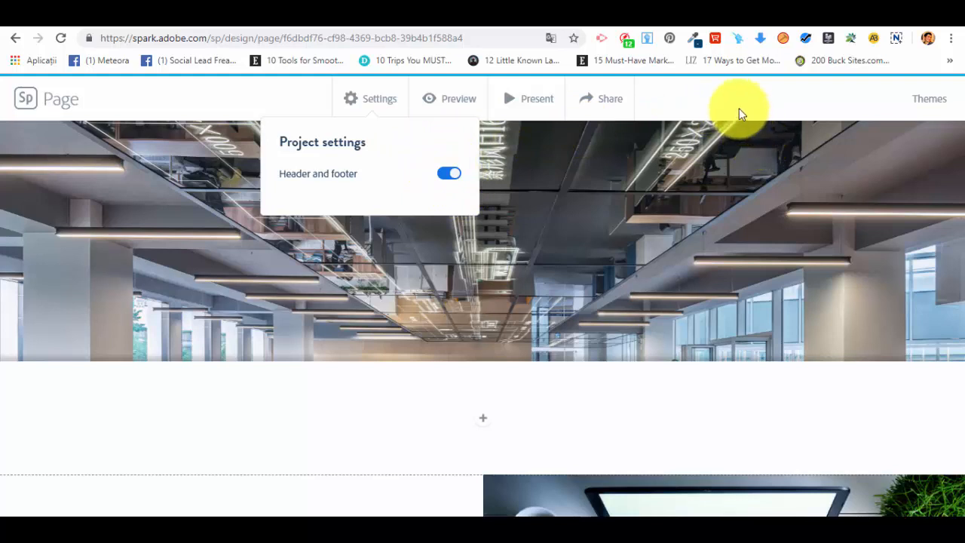
Present the page in full screen, look through it from the photos up to the Example title, and exit the presentation
left_click(539, 98)
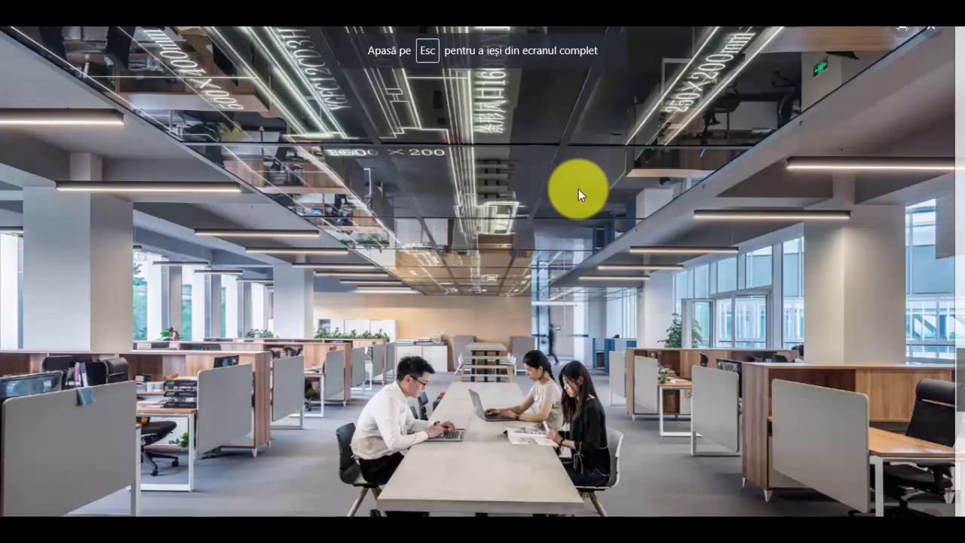
scroll(577, 187, "down", 3)
scroll(576, 186, "up", 10)
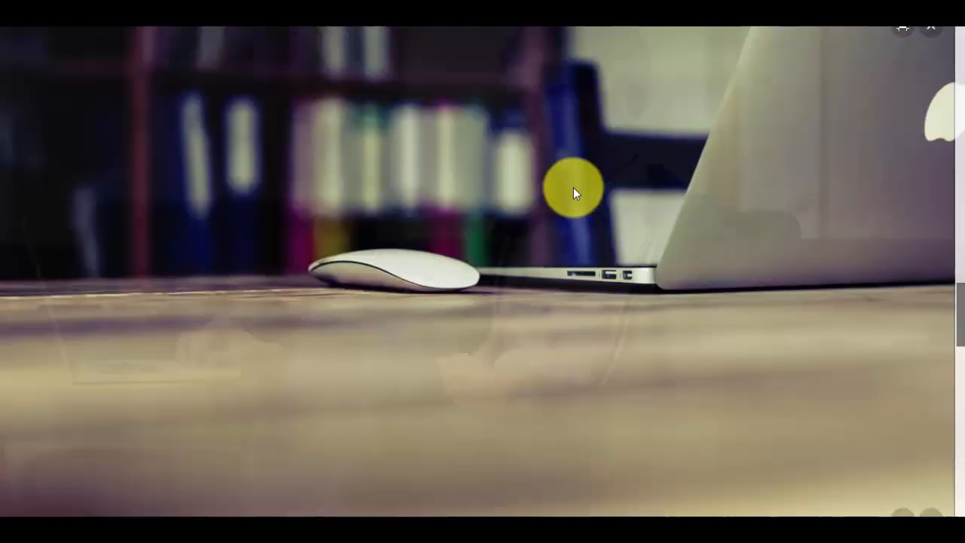
scroll(573, 193, "up", 15)
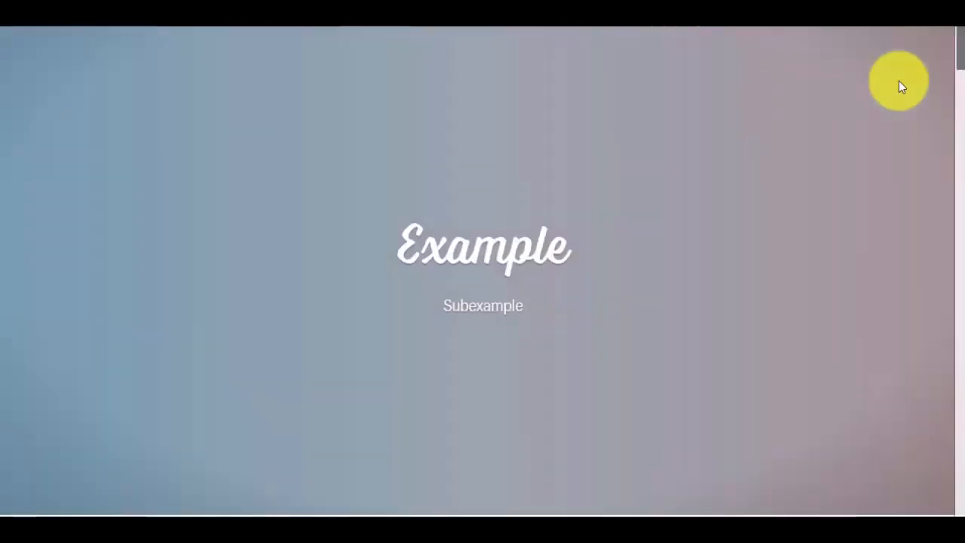
left_click(902, 29)
left_click(930, 104)
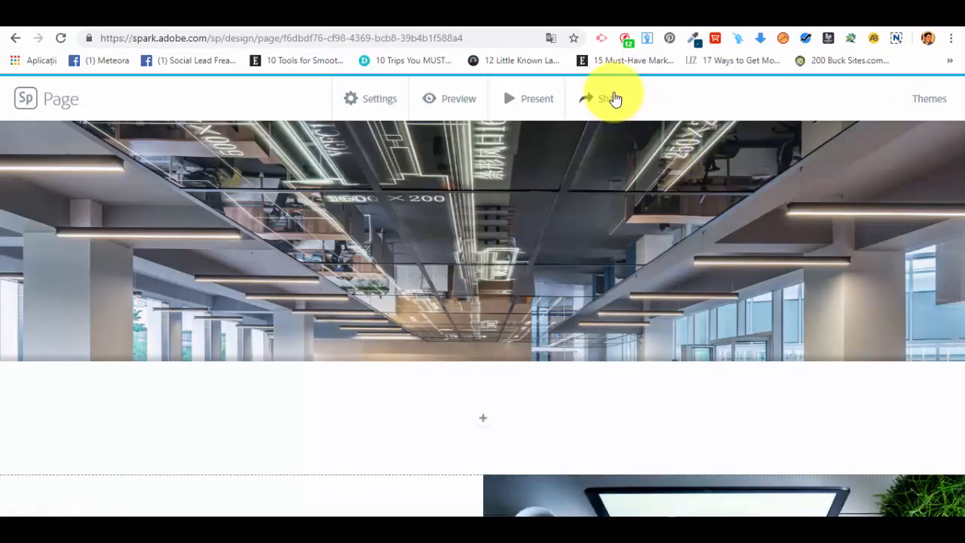
Open the publish and share link form for the page, review its story details and photo credits, and close it without publishing
left_click(612, 96)
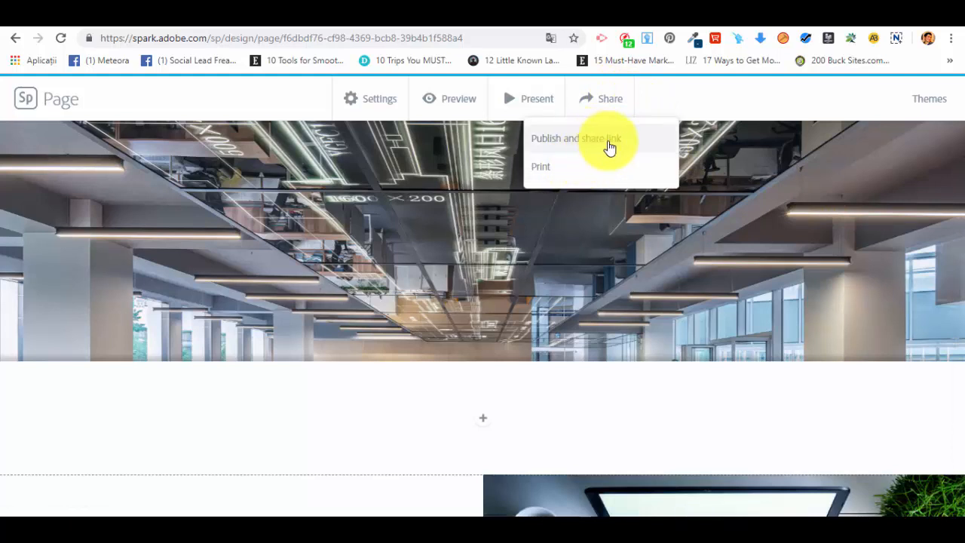
left_click(609, 140)
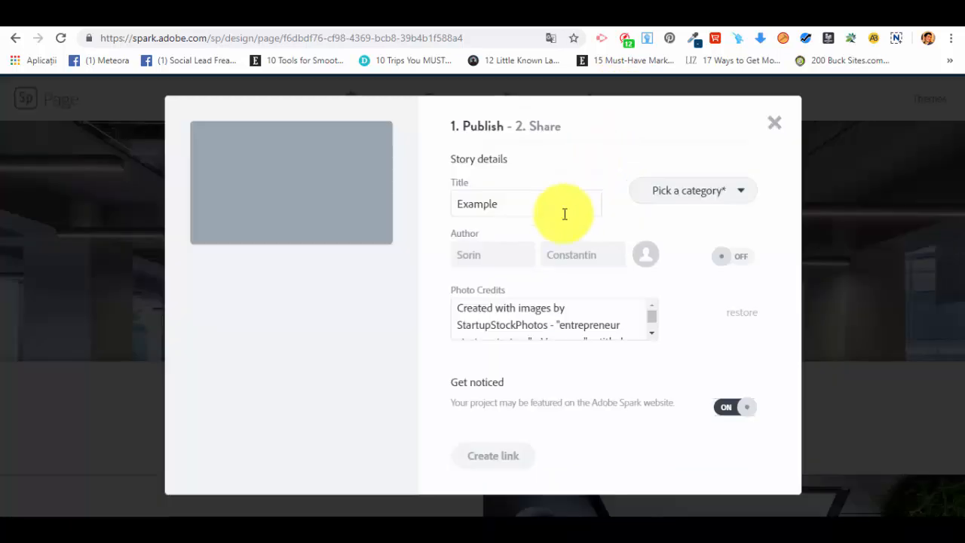
left_click(469, 205)
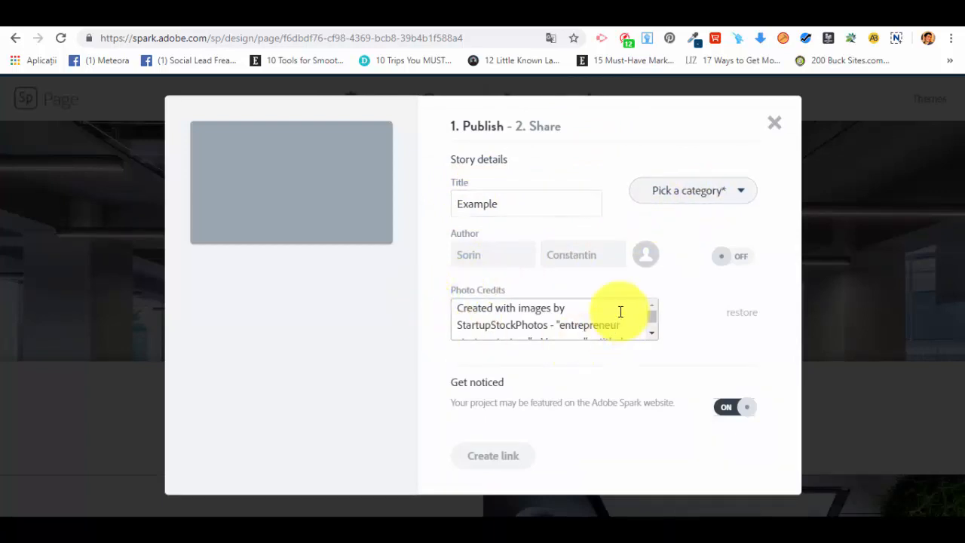
scroll(620, 311, "down", 3)
left_click(773, 123)
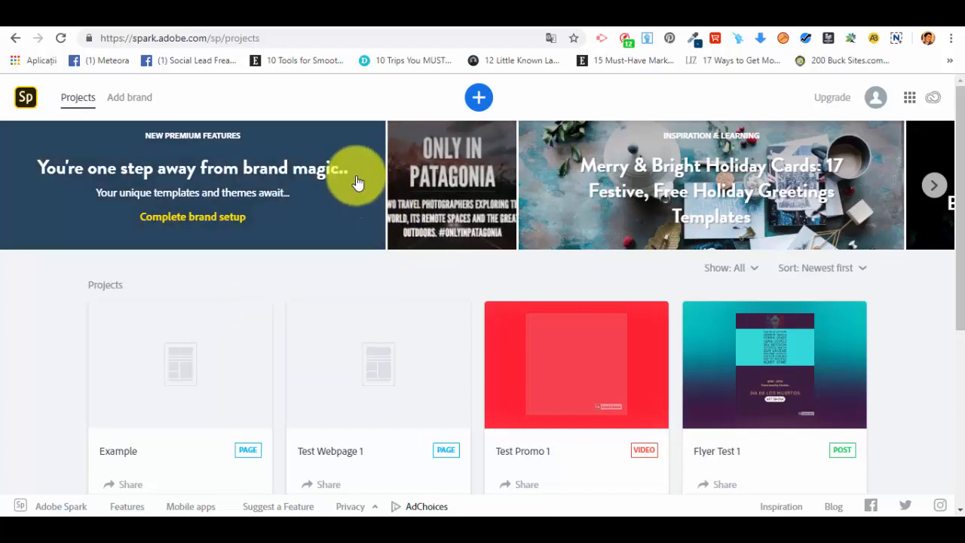
Open the brand setup and replace the brand logo with the appstore-128 image from the Downloads folder
left_click(141, 100)
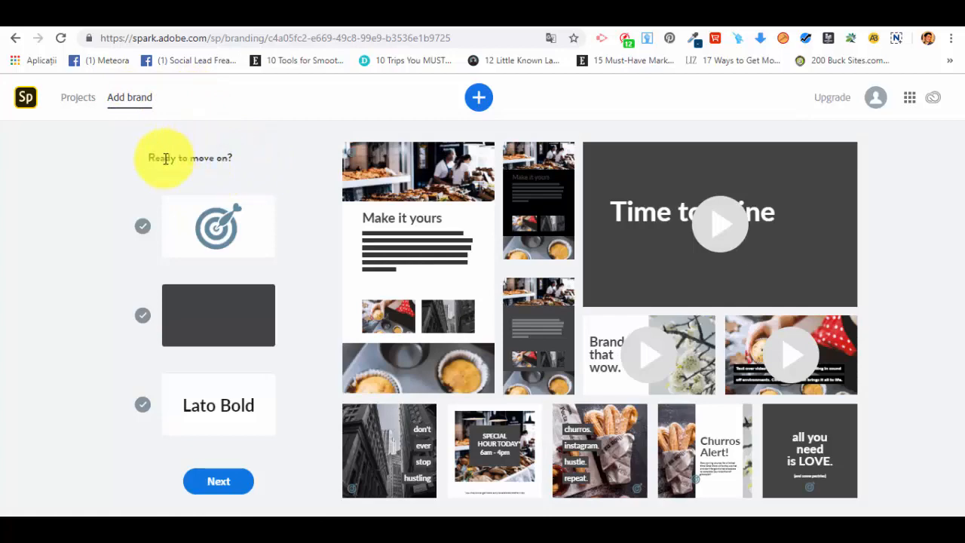
mouse_move(215, 222)
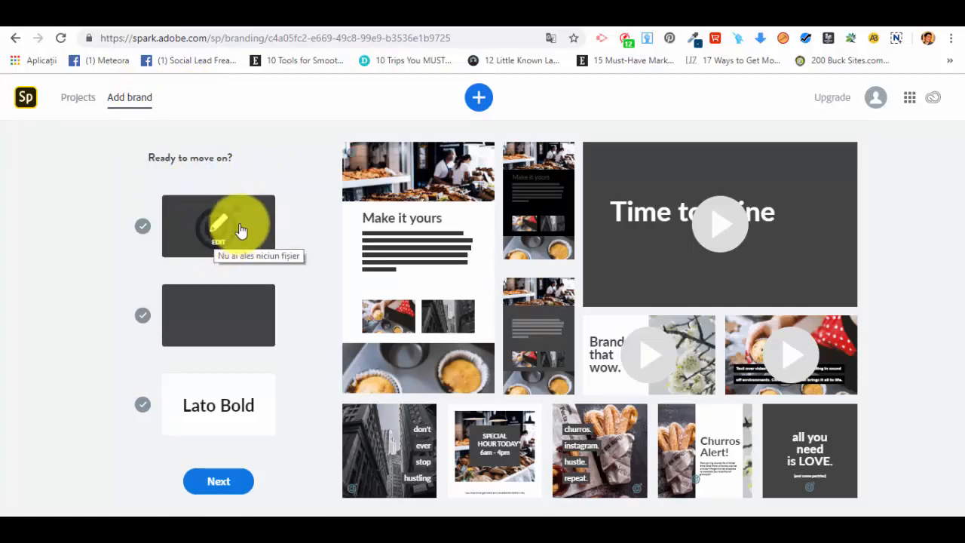
left_click(241, 229)
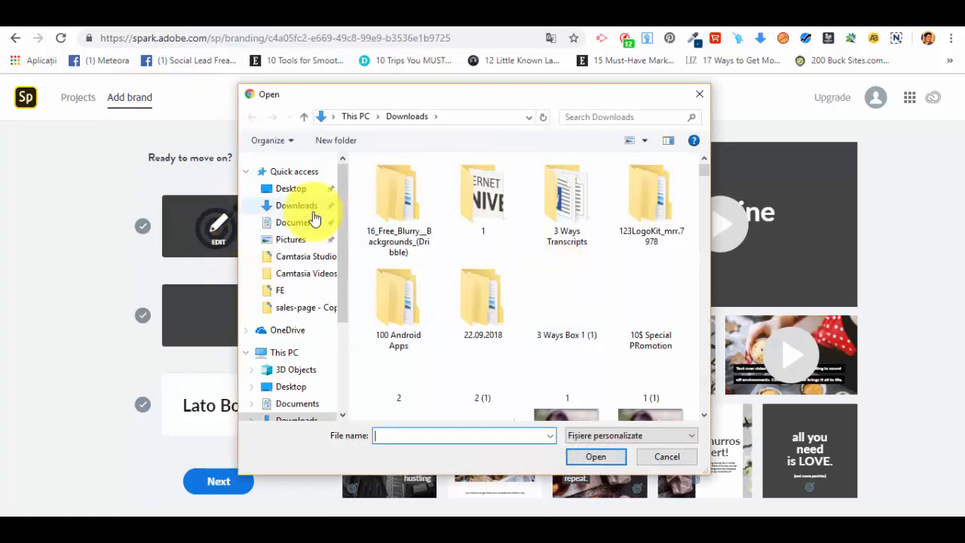
left_click_drag(701, 171, 711, 194)
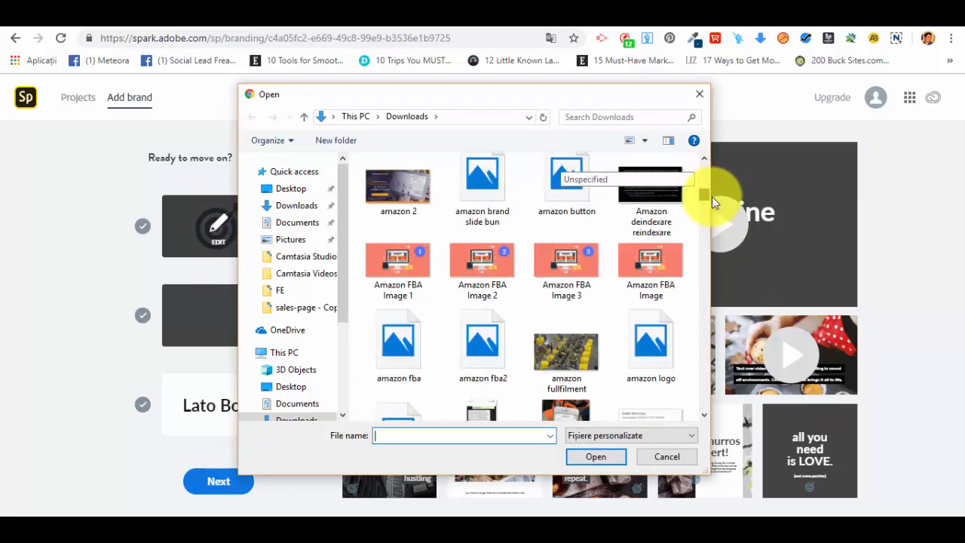
scroll(684, 328, "down", 2)
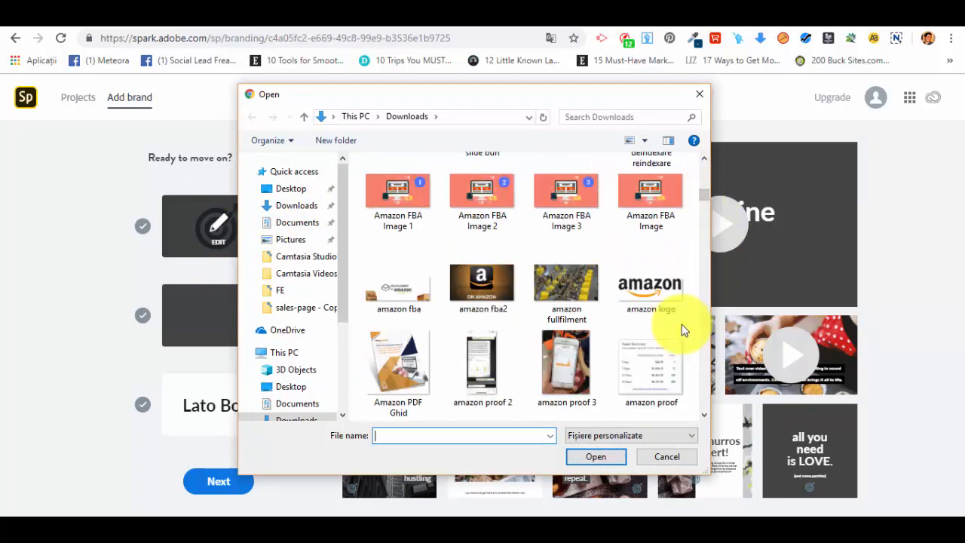
scroll(559, 313, "down", 2)
scroll(563, 319, "down", 5)
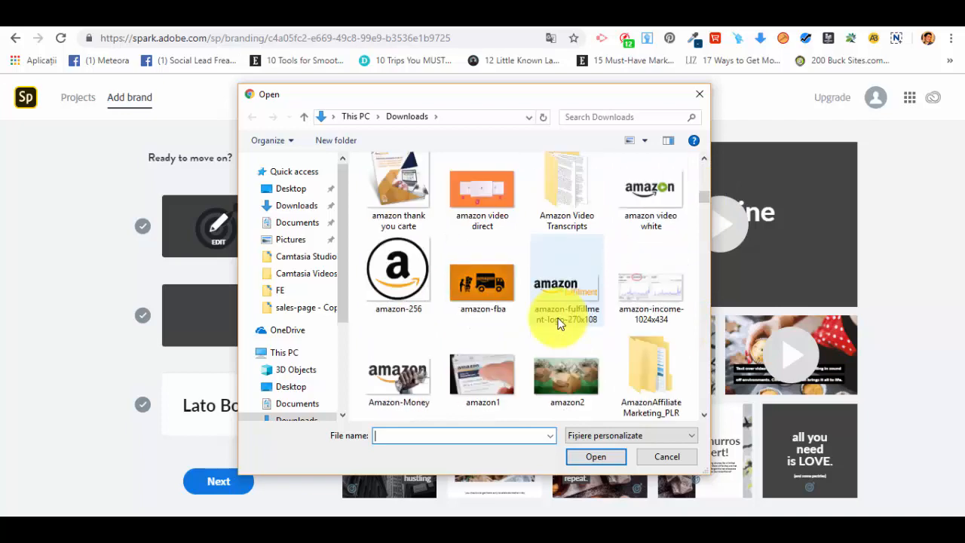
scroll(558, 322, "down", 10)
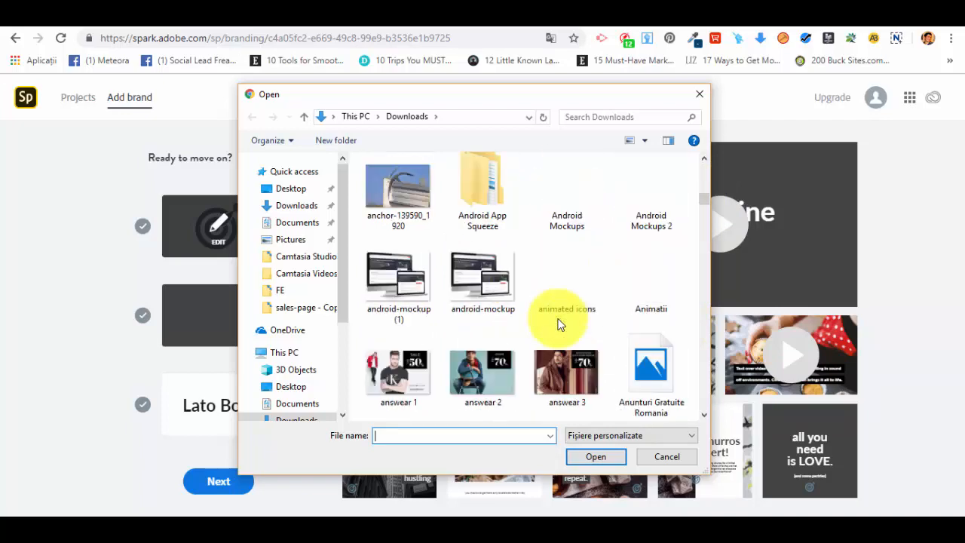
scroll(558, 317, "down", 5)
scroll(557, 302, "up", 1)
scroll(558, 302, "down", 1)
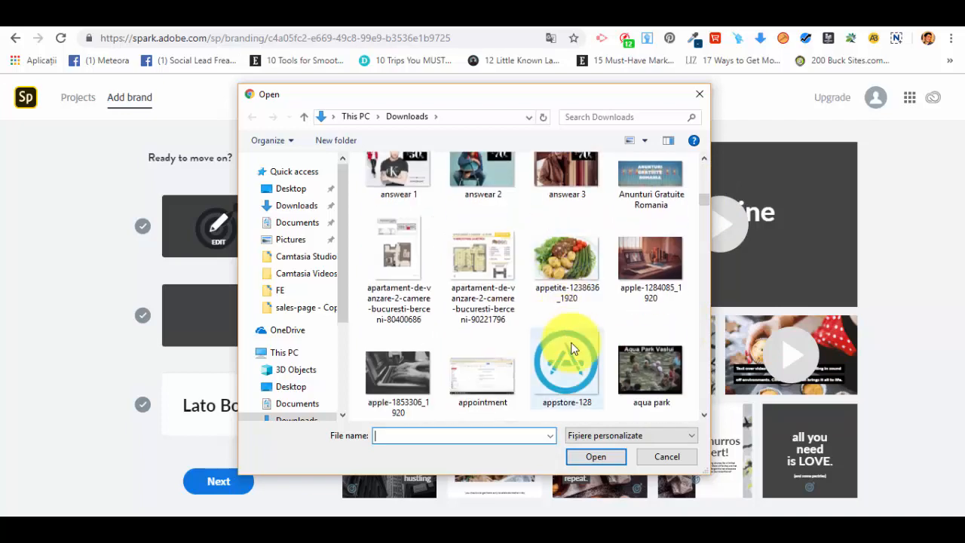
left_click(565, 358)
left_click(609, 456)
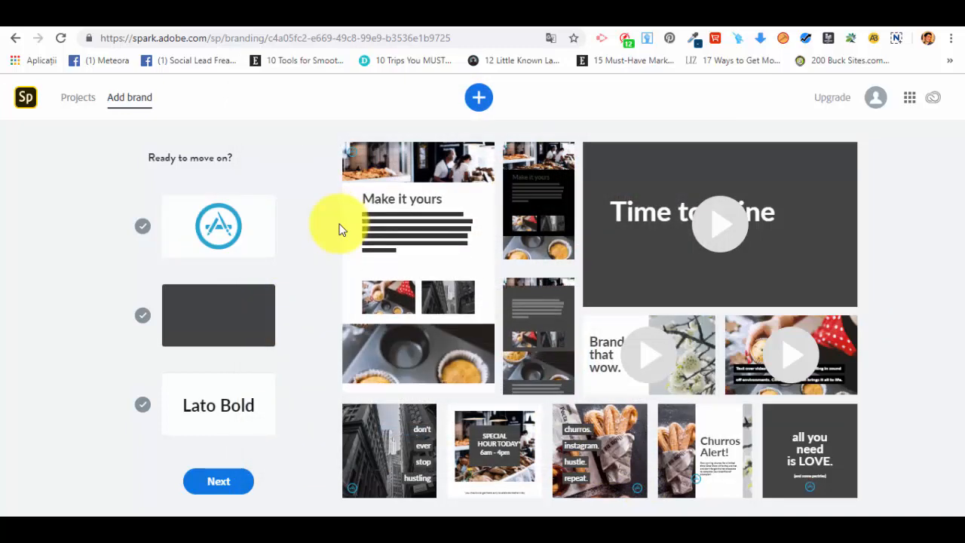
Set the brand colour to the blue taken from the logo colours and save it
left_click(218, 317)
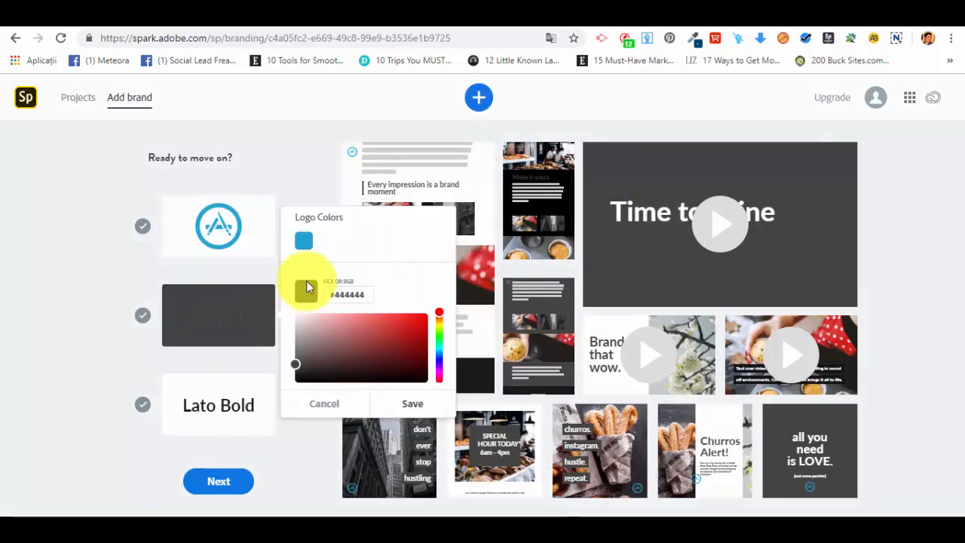
left_click(304, 243)
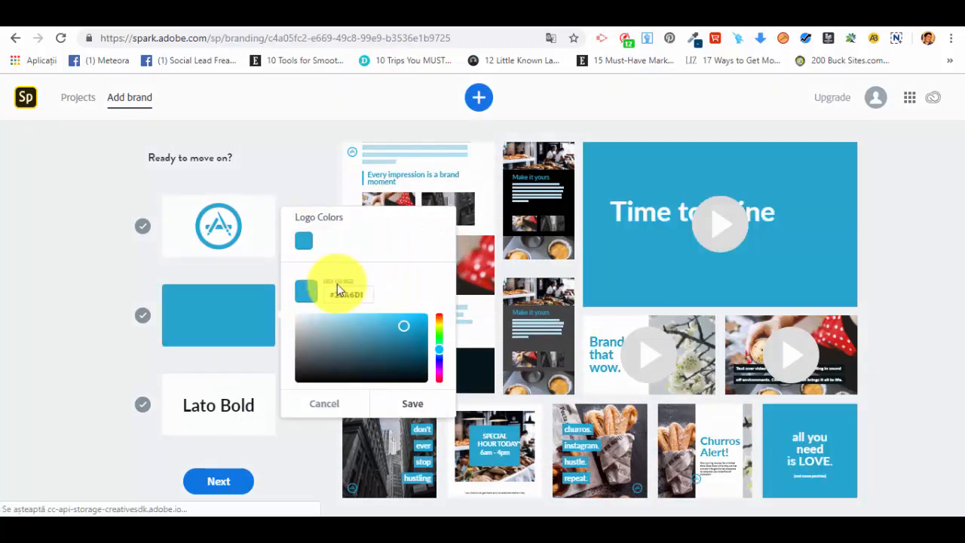
left_click(413, 406)
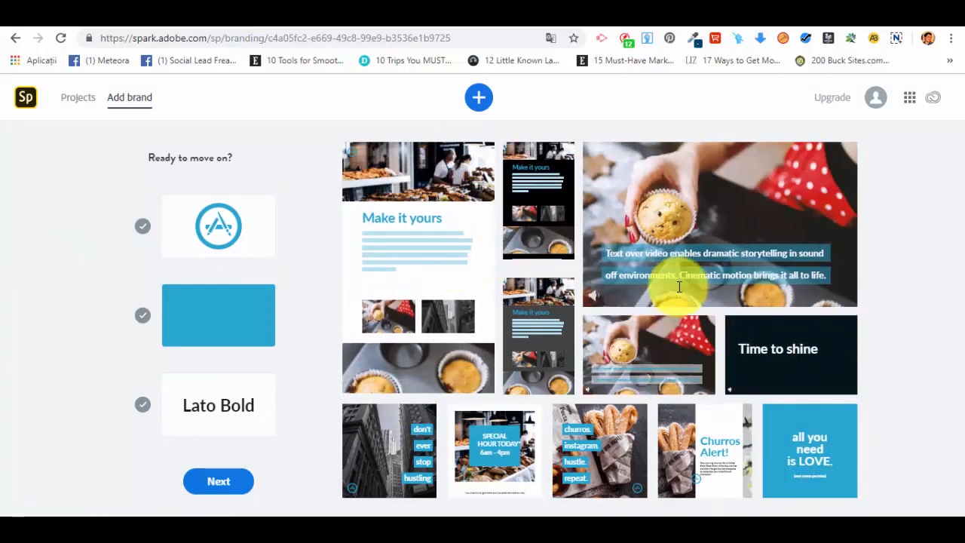
Set the brand font to PT Sans, and try to continue past the brand setup, dismissing the premium upgrade offer
left_click(241, 427)
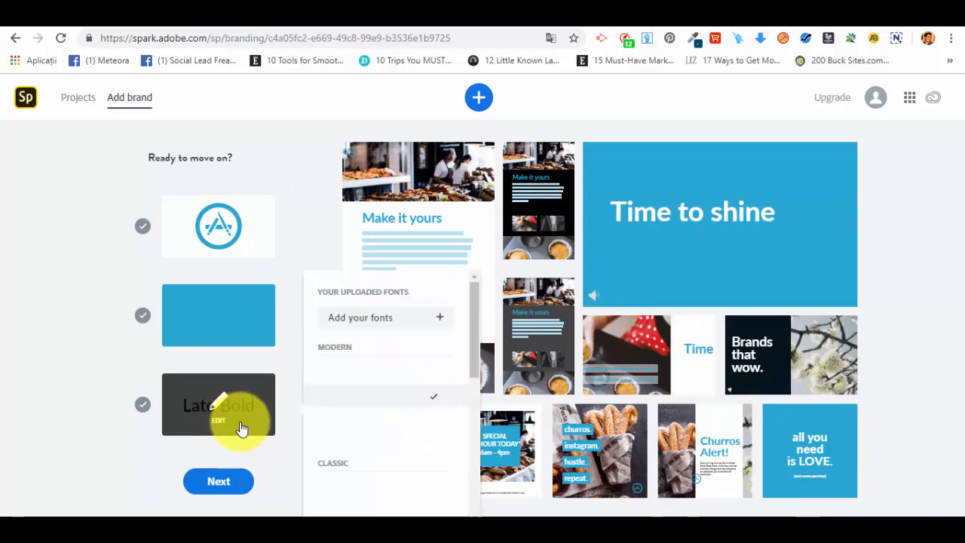
left_click(393, 447)
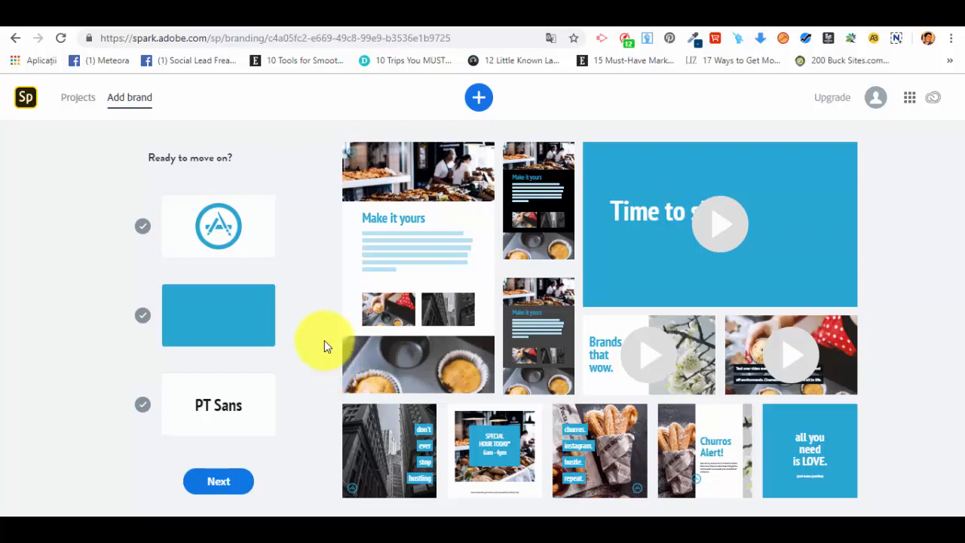
left_click(218, 481)
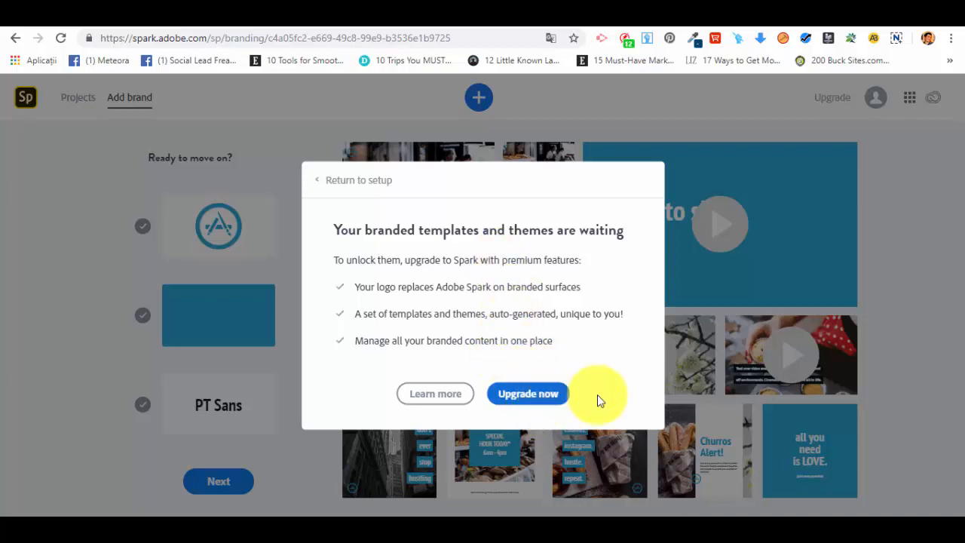
left_click(872, 293)
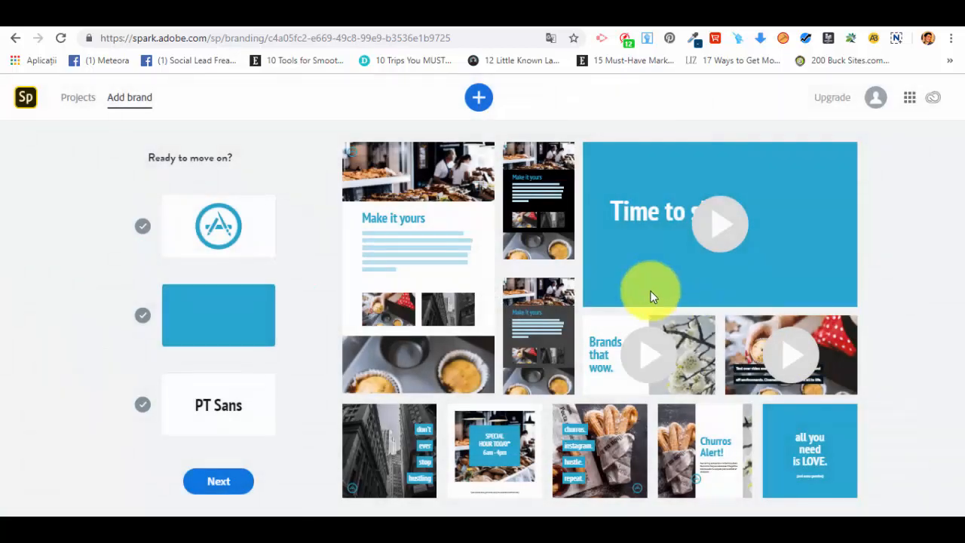